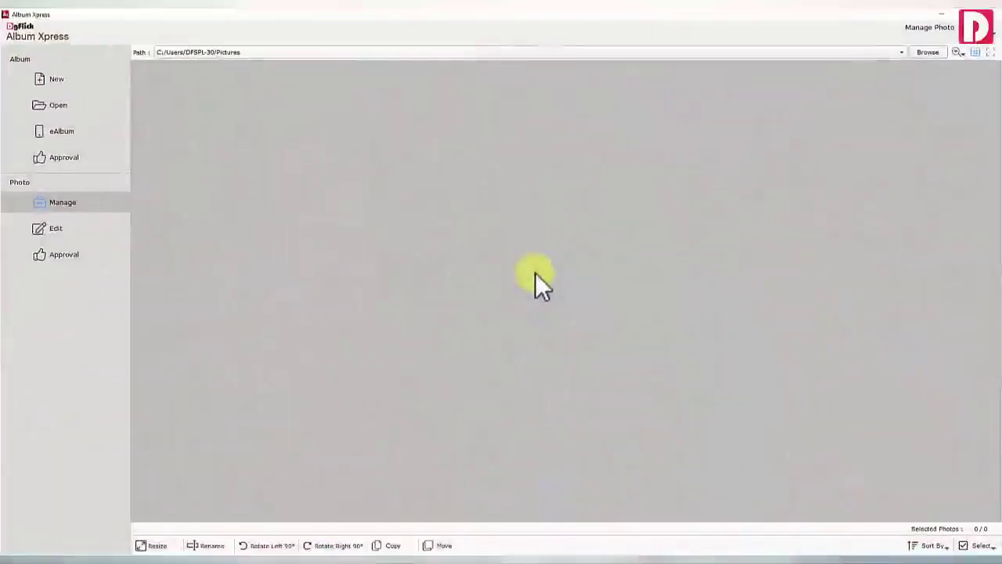
Step: Load the photos from the SD card's DCIM folder into the grid
left_click(926, 52)
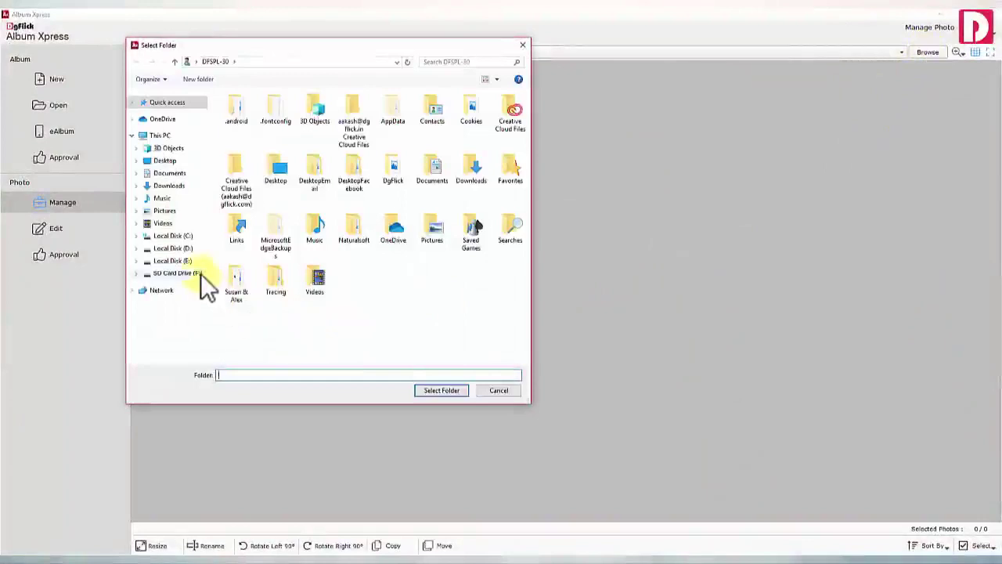
left_click(200, 273)
double_click(239, 125)
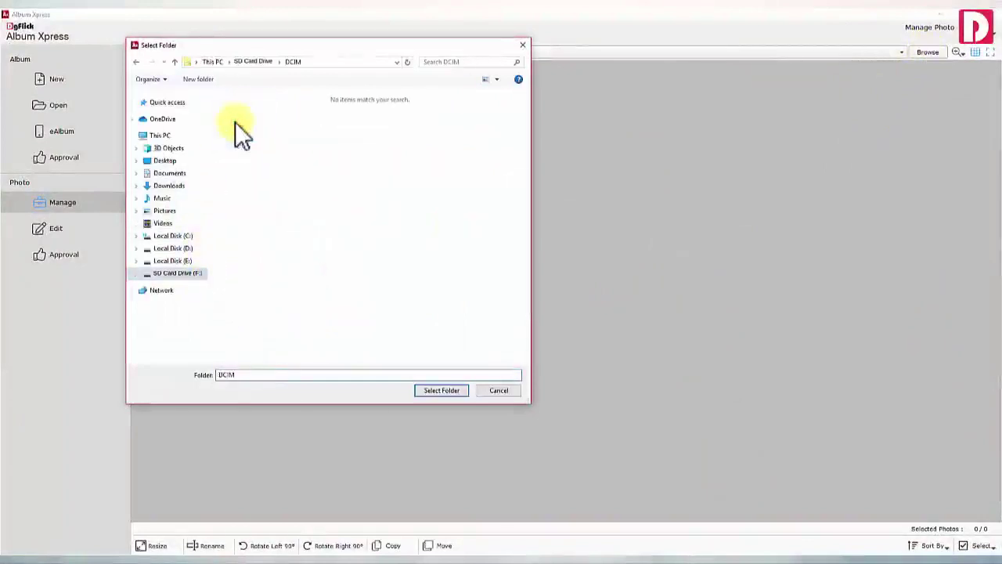
left_click(428, 390)
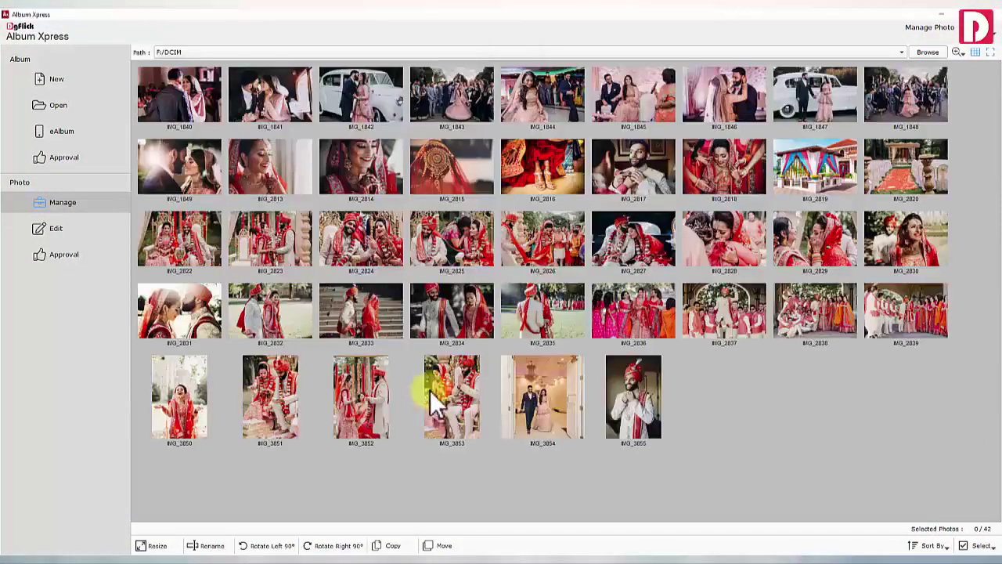
Step: Copy all 42 photos into a new 'Wedding Photos' folder on drive E:
left_click(971, 544)
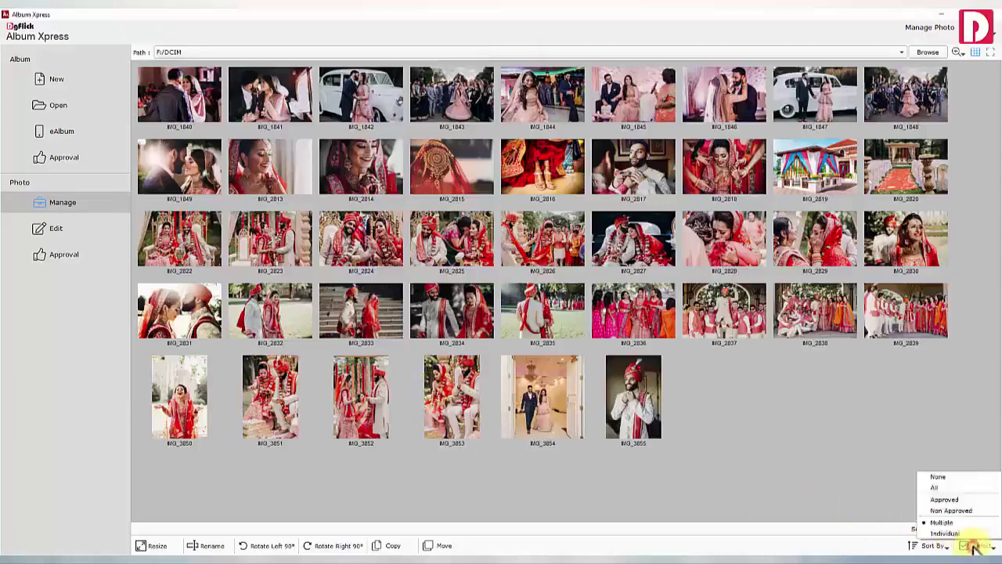
left_click(951, 488)
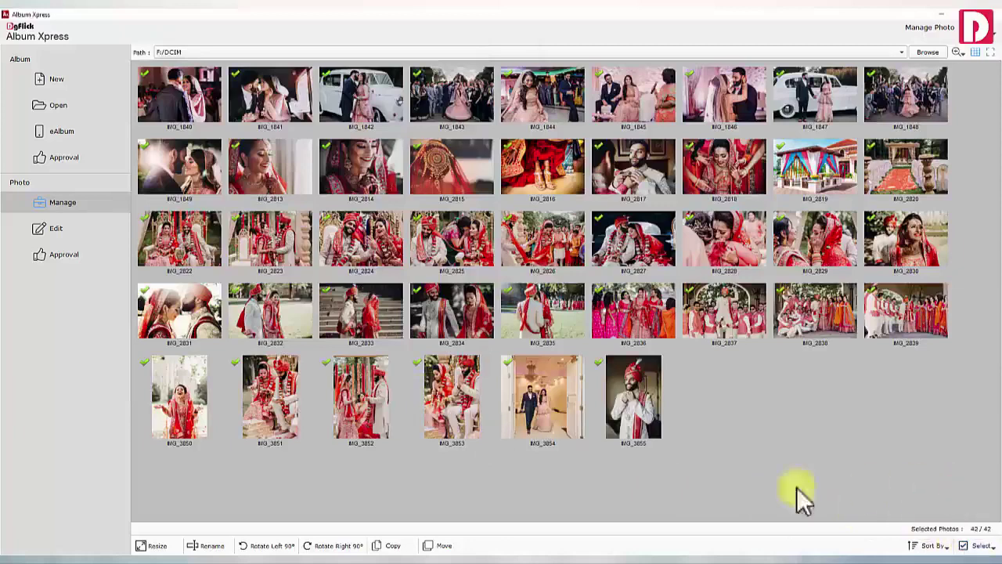
left_click(385, 546)
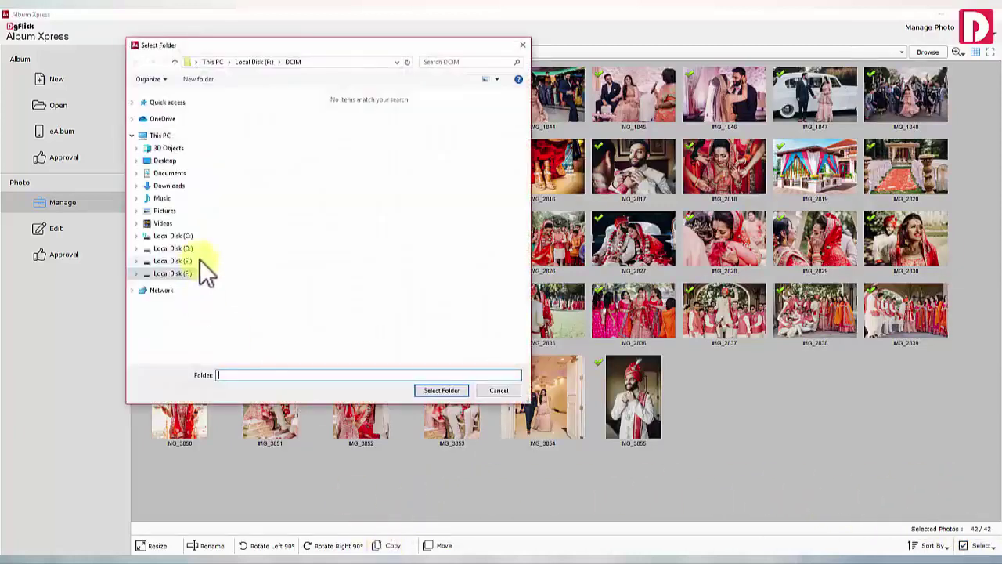
left_click(200, 260)
left_click(217, 78)
type("Wedding Photos")
key("Return")
key("Return")
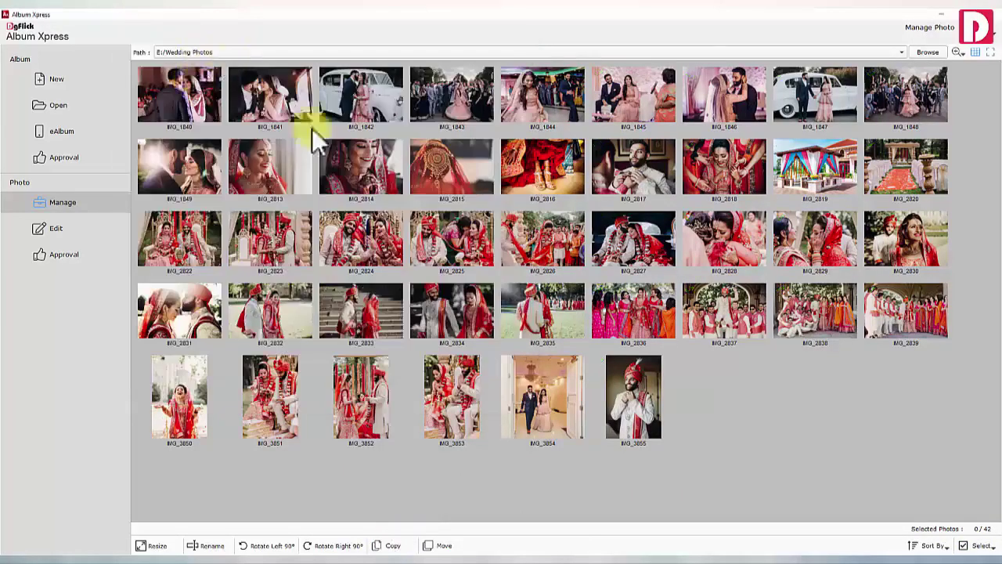
Step: Move all photos into a new 'Harjeet & Gurmeet' subfolder and view IMG_2822.jpg's properties
left_click(982, 546)
left_click(971, 479)
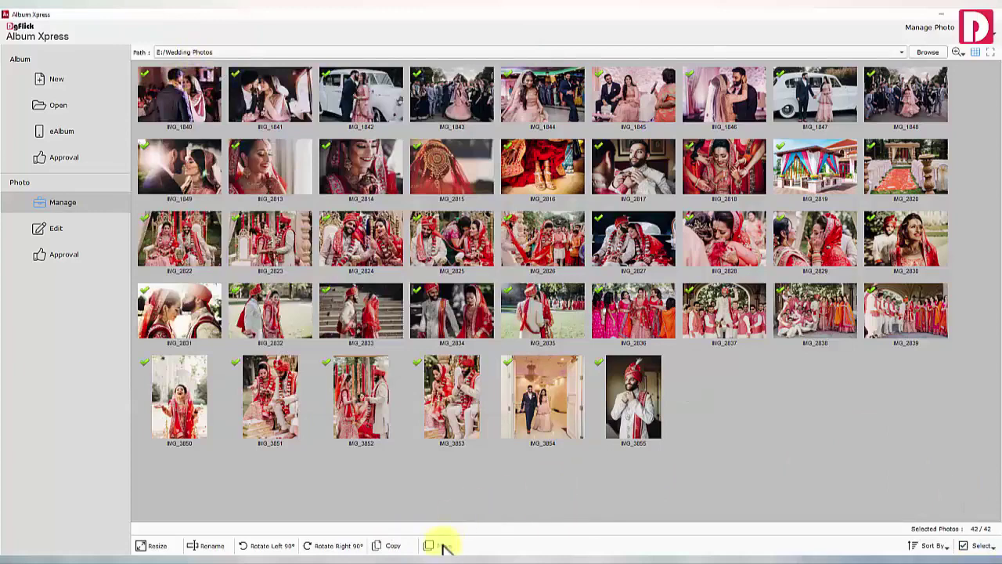
left_click(440, 546)
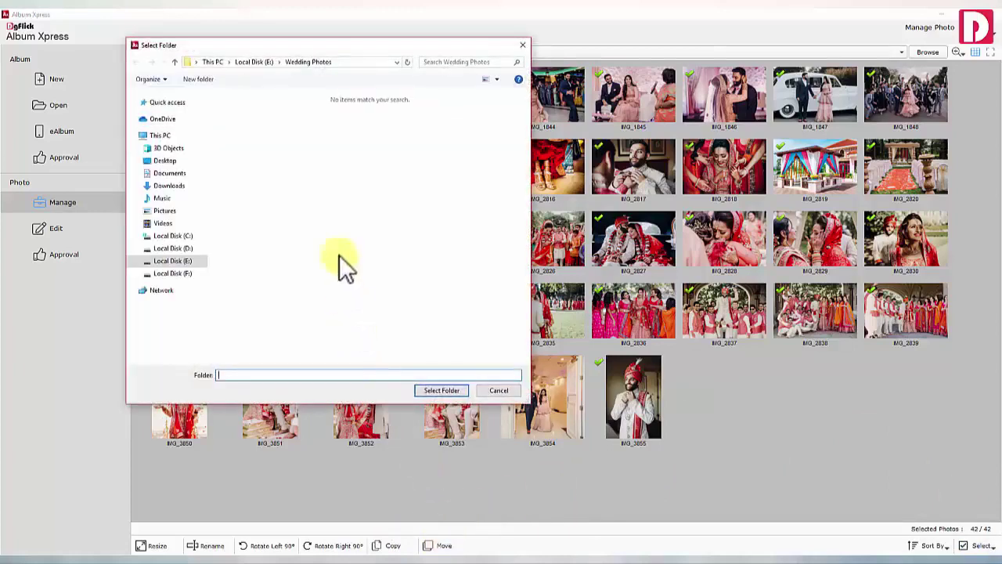
left_click(198, 78)
type("Harjeet & Gurmeet")
double_click(251, 141)
left_click(431, 391)
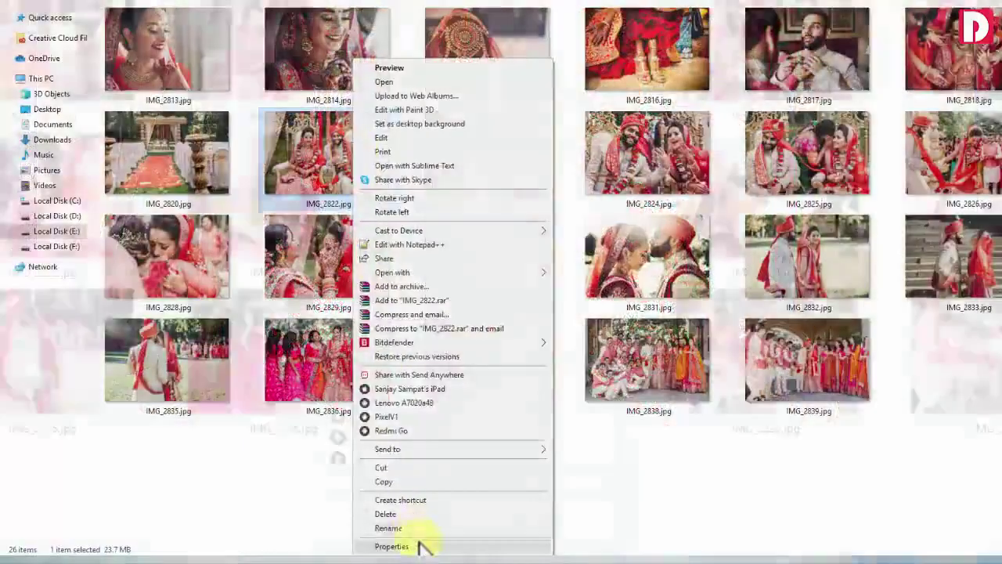
left_click(418, 541)
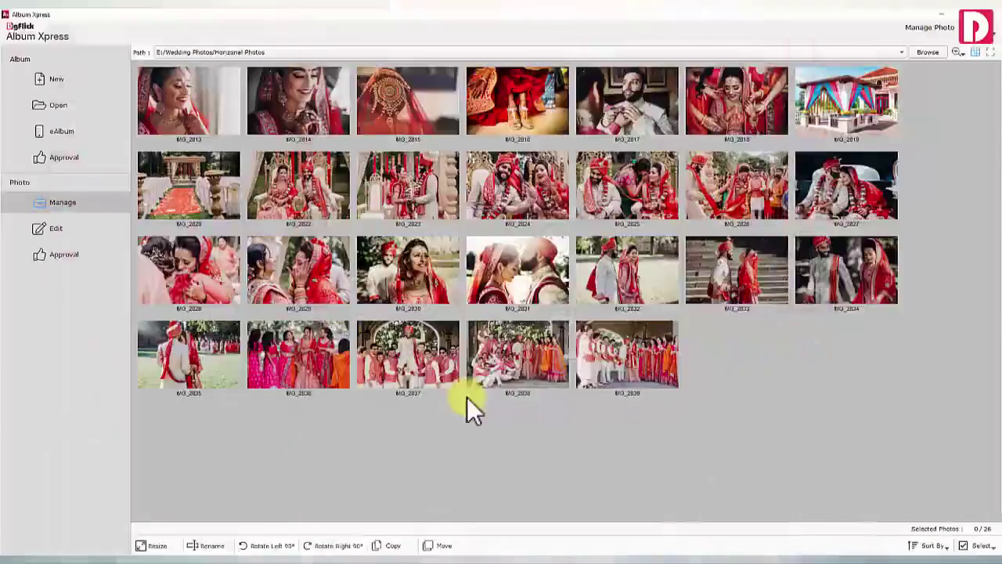
Step: Resize all 26 selected photos to the 5 x 7 print size and save
left_click(980, 545)
left_click(957, 490)
left_click(156, 545)
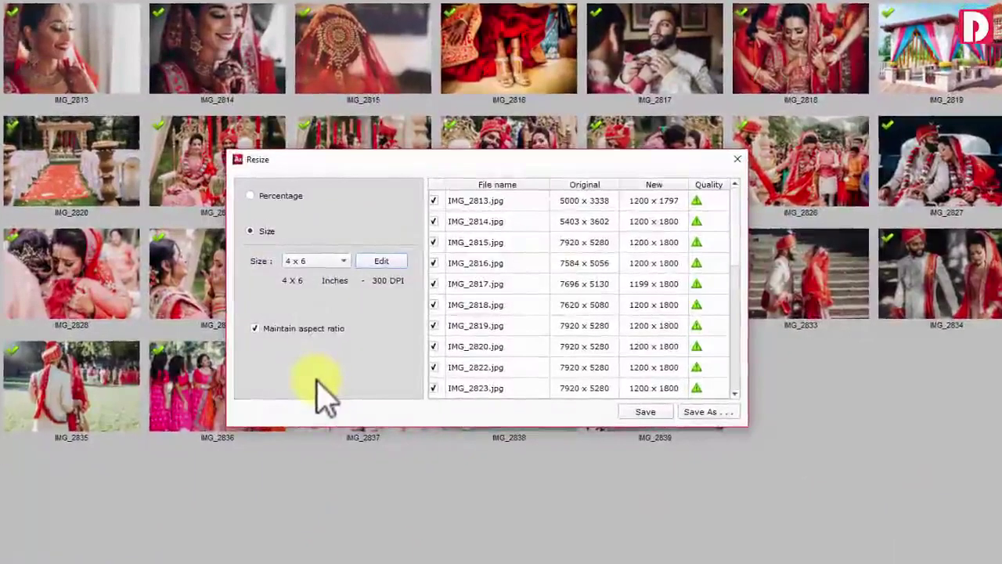
left_click(321, 266)
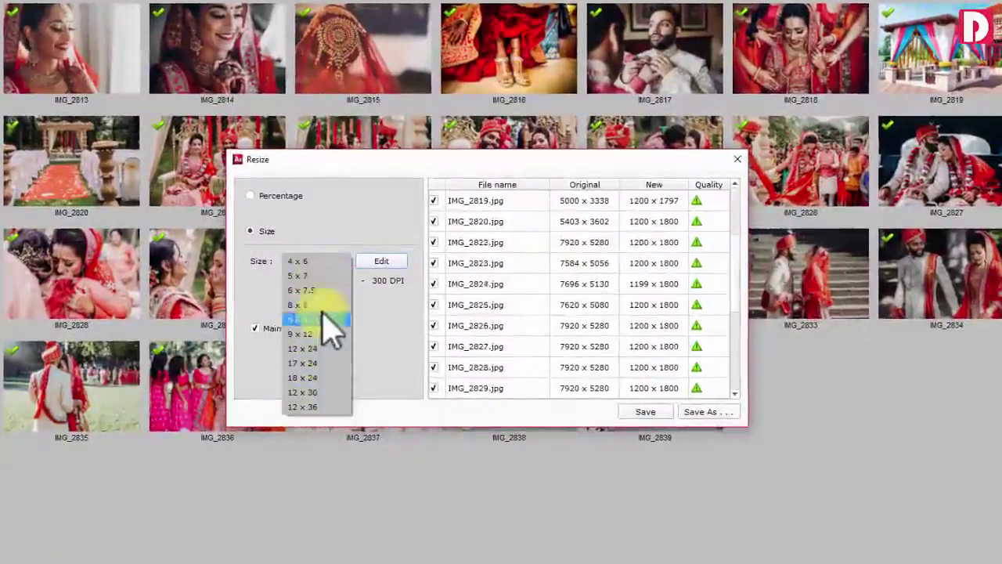
left_click(328, 276)
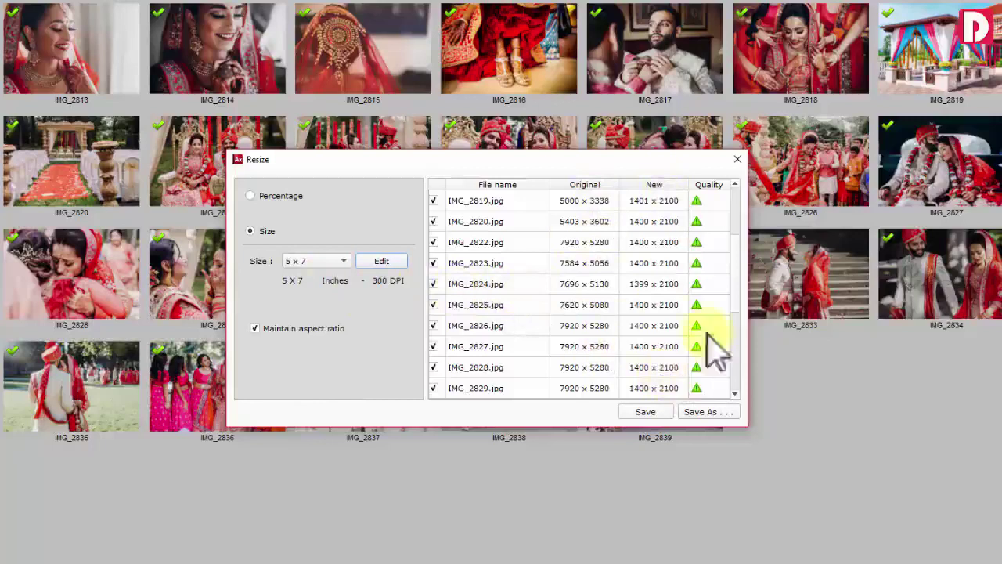
left_click(647, 411)
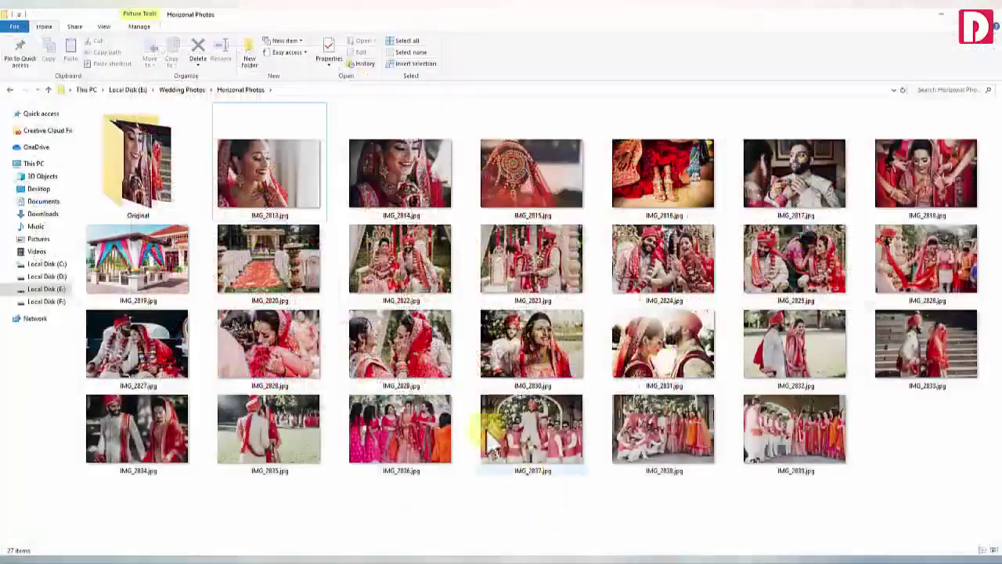
Step: Check IMG_2822.jpg's file properties, noting its 3.34 MB size
left_click(409, 263)
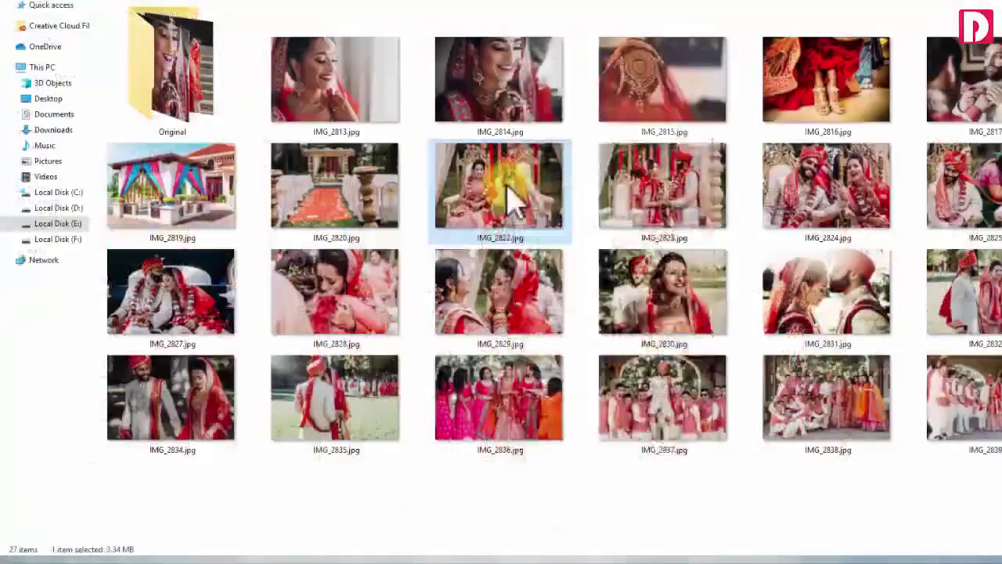
right_click(513, 200)
left_click(560, 542)
left_click_drag(460, 247, 384, 248)
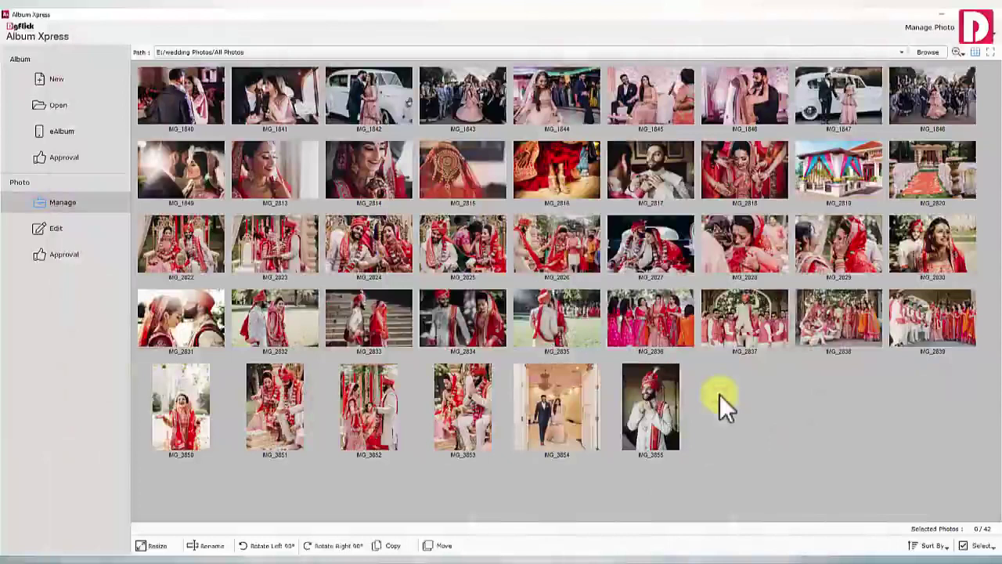
Step: Batch-rename all 42 selected photos using the Photo_### numbering format
left_click(977, 545)
left_click(943, 492)
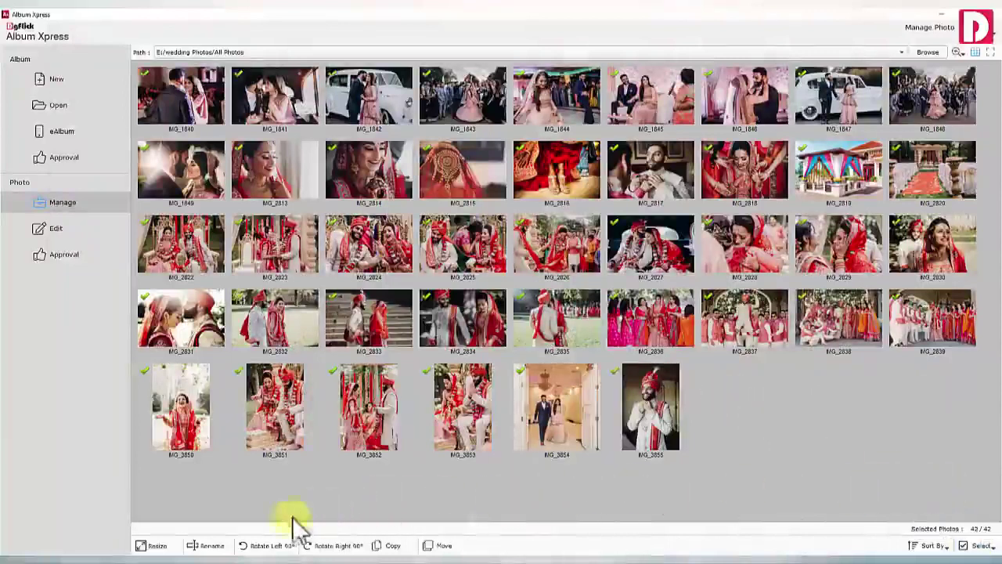
left_click(205, 545)
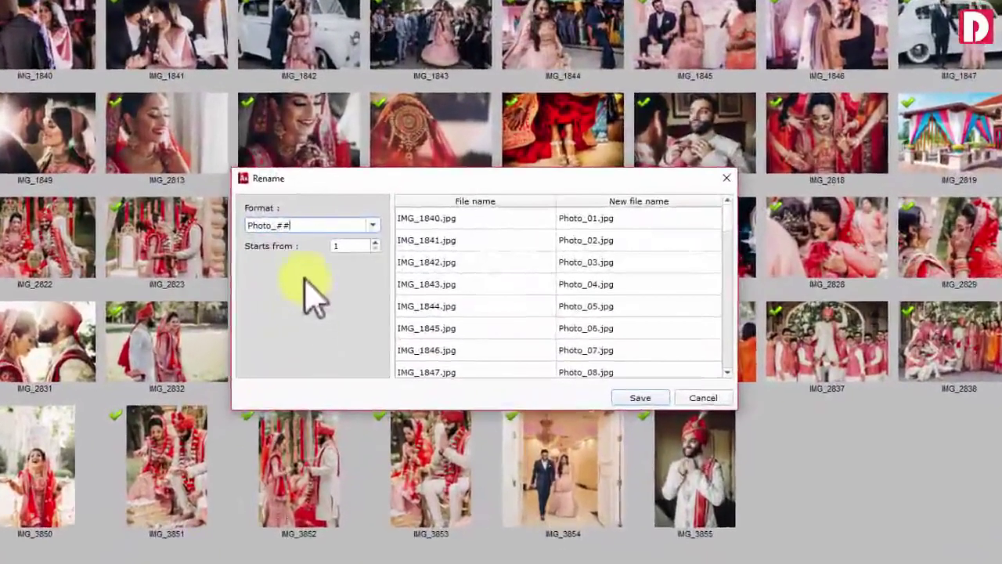
left_click(302, 225)
type("#")
left_click_drag(302, 224, 246, 227)
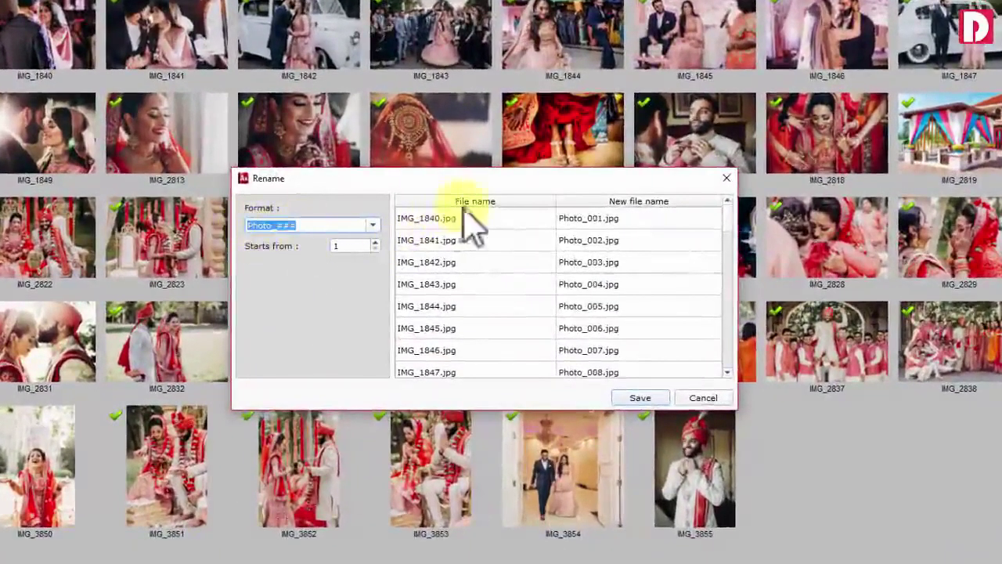
left_click(642, 398)
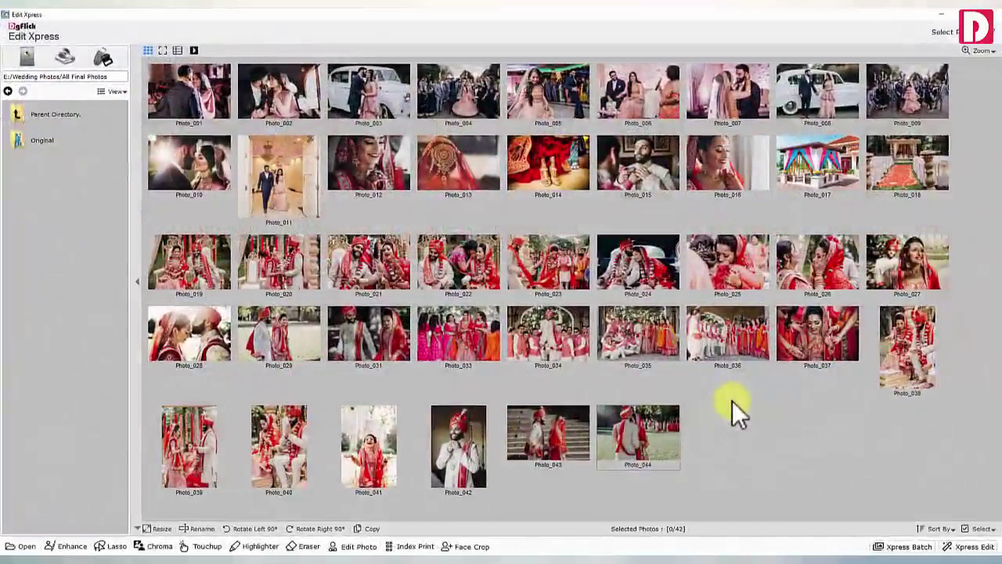
Step: Select all 42 photos, toggle batch rename/resize options without saving, and open them in the editor
left_click(981, 529)
left_click(963, 495)
left_click(901, 546)
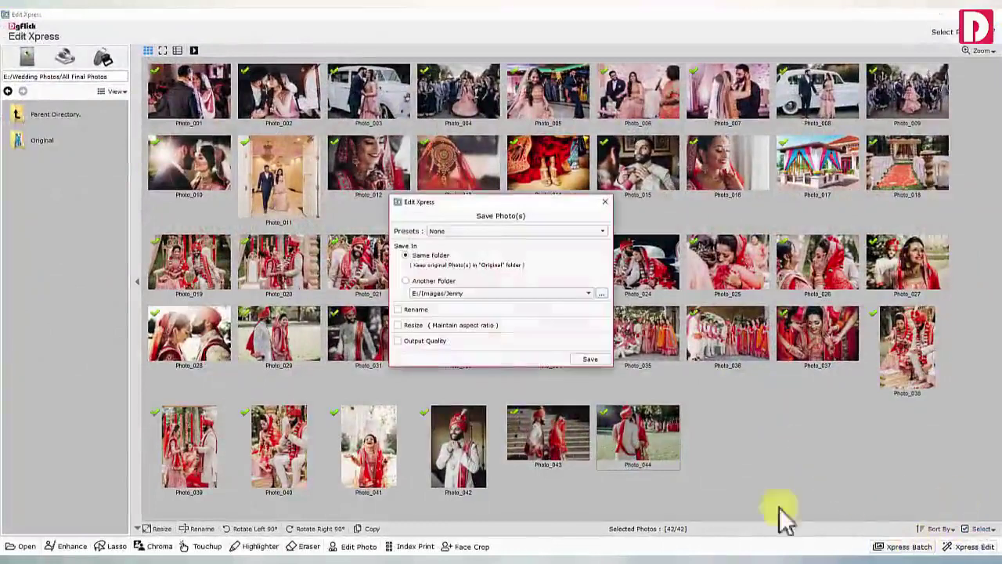
left_click(397, 309)
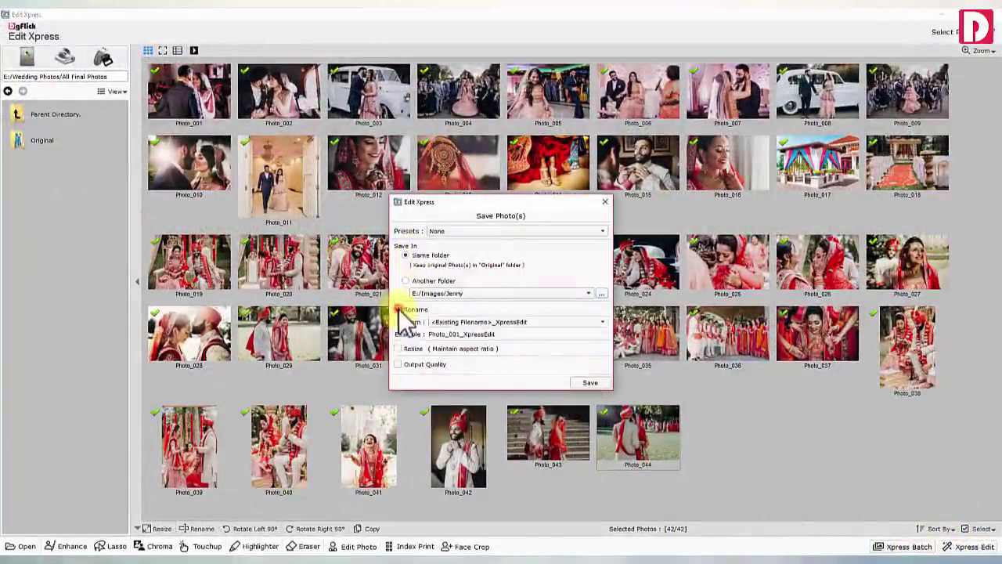
left_click(398, 309)
left_click(398, 325)
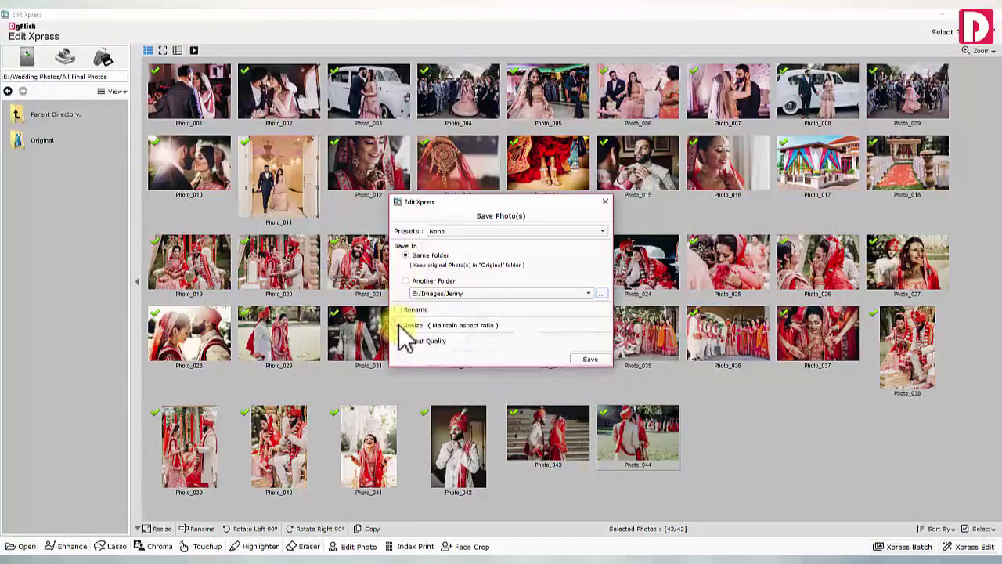
left_click(607, 207)
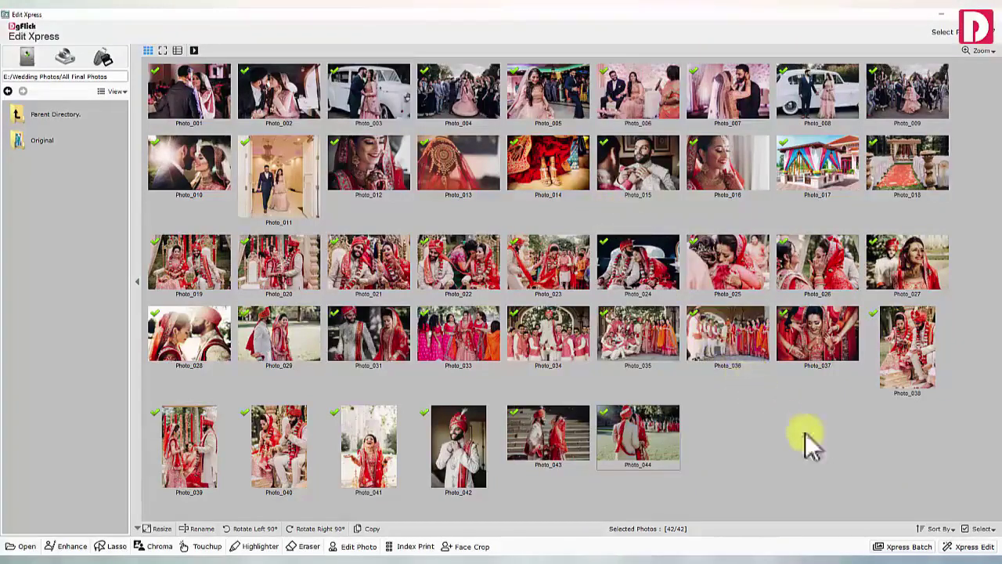
left_click(971, 549)
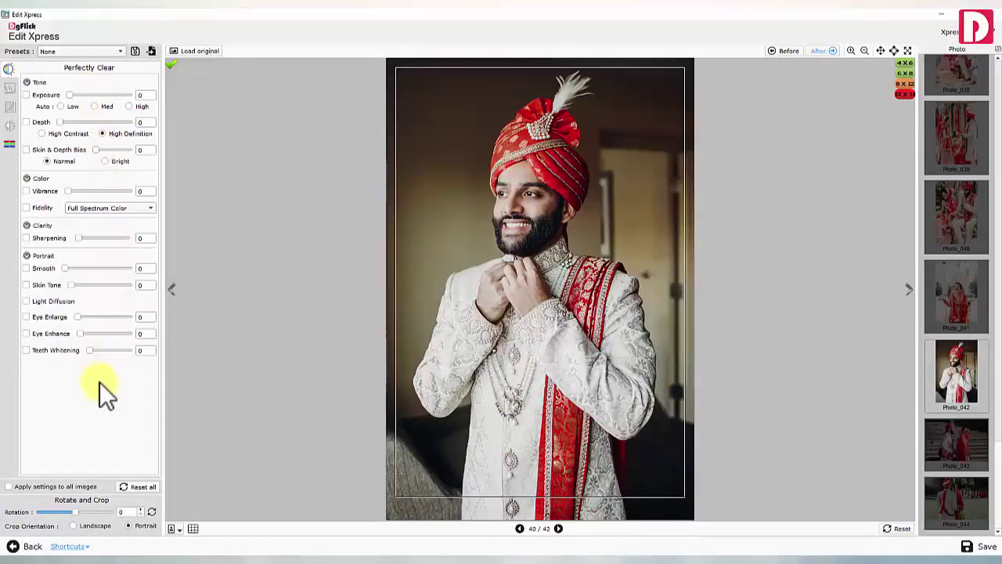
Step: Mark the photo checked, then straighten Photo_043 by one degree and apply the Beautify preset
left_click(175, 62)
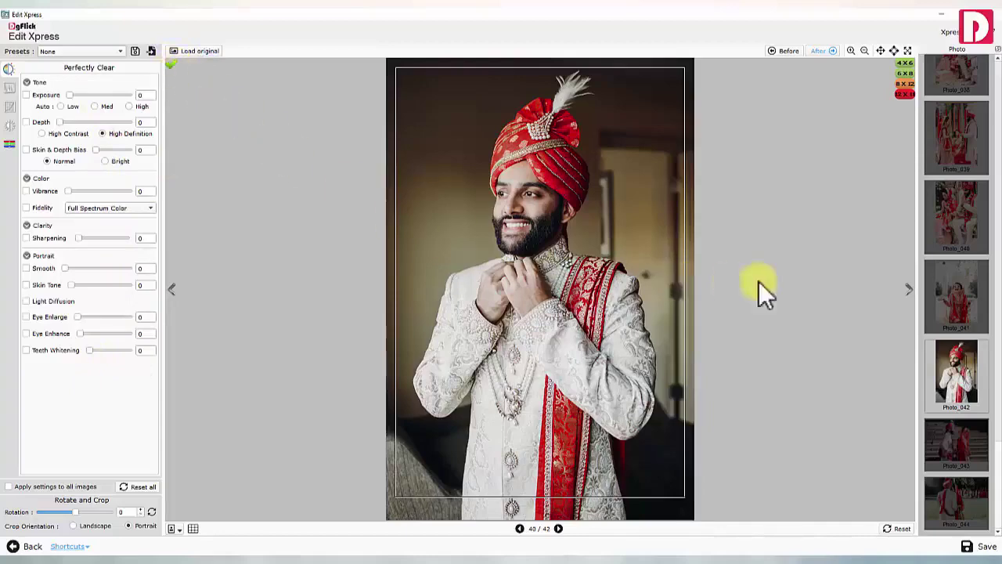
left_click(909, 289)
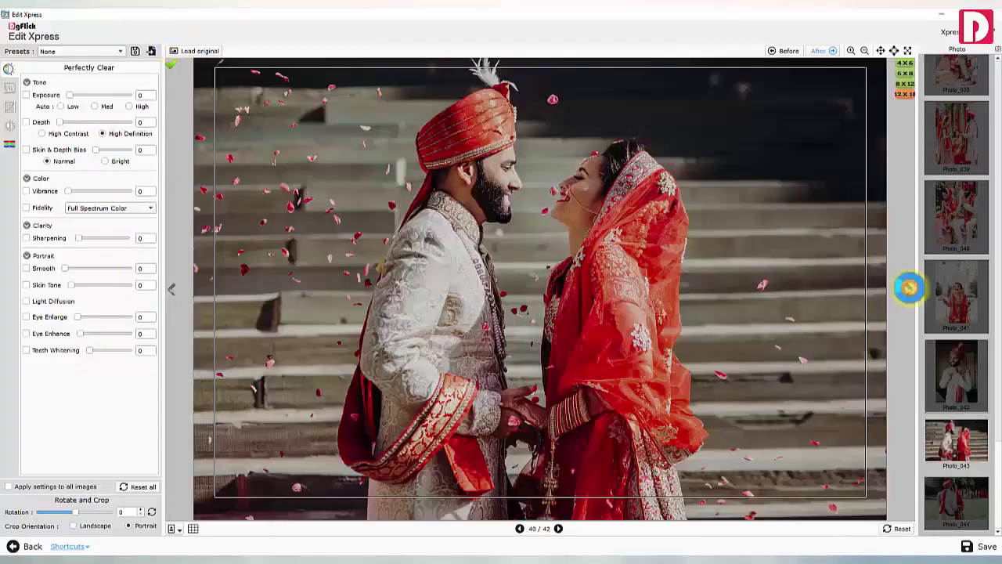
left_click(142, 512)
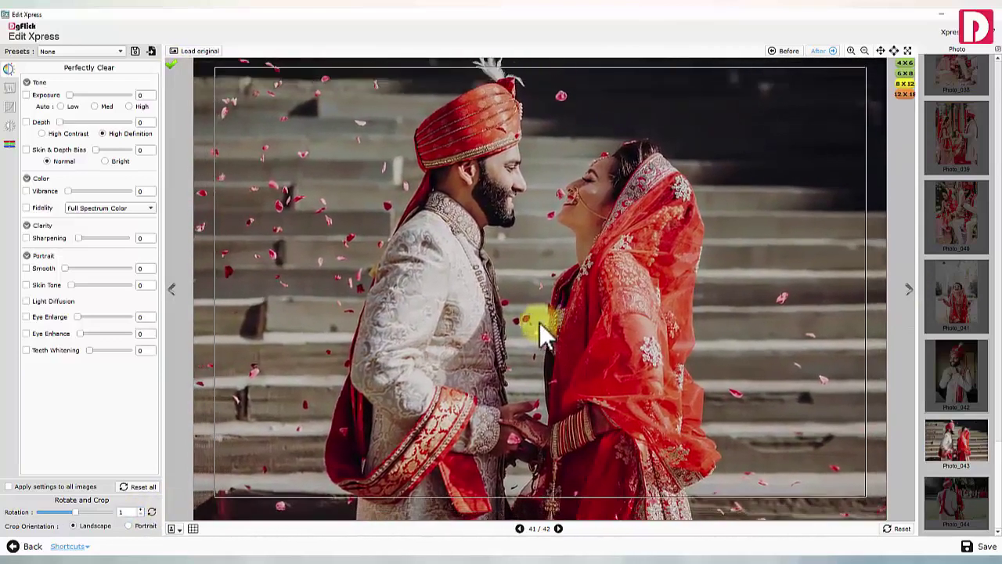
left_click(96, 50)
left_click(98, 72)
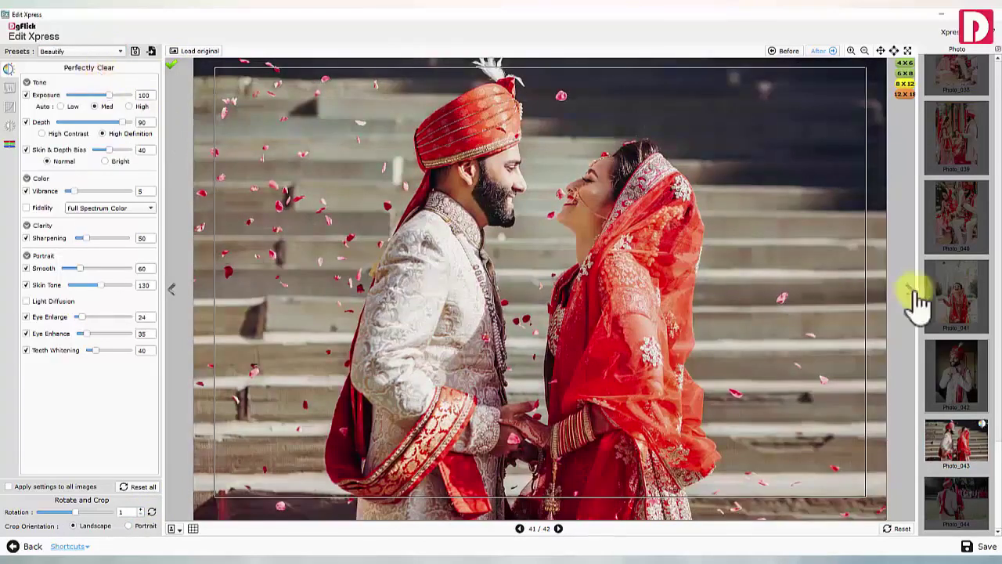
Step: Tilt the couple photo one degree, reposition it in the crop frame, and advance
left_click(909, 288)
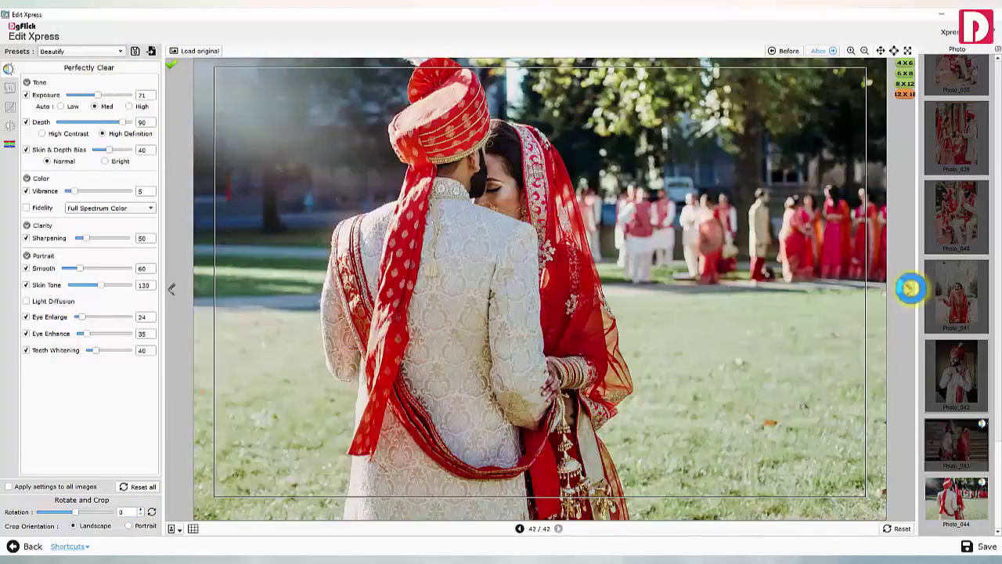
left_click(141, 508)
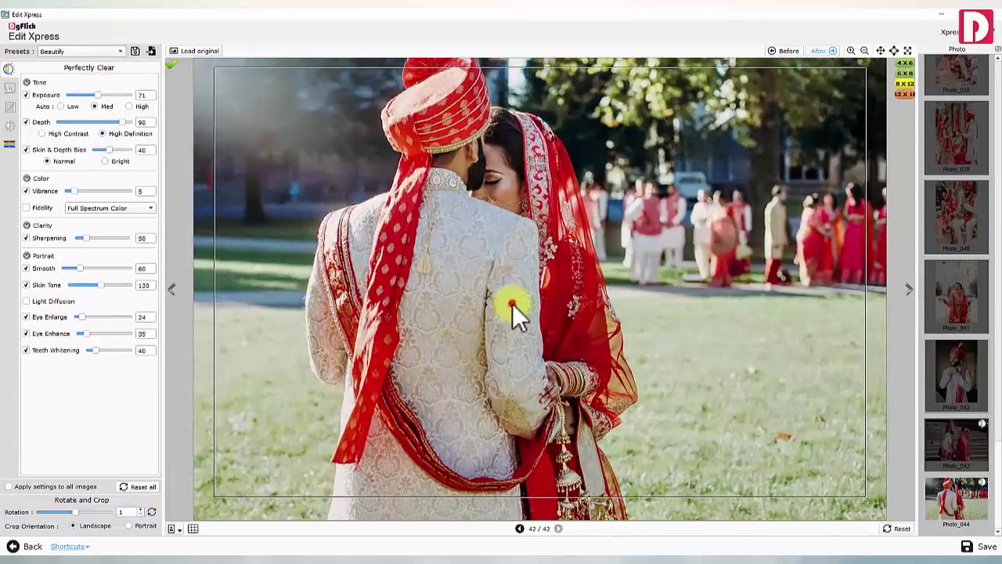
mouse_move(513, 304)
left_mouse_down()
mouse_move(535, 323)
mouse_move(519, 329)
mouse_move(545, 334)
left_mouse_up()
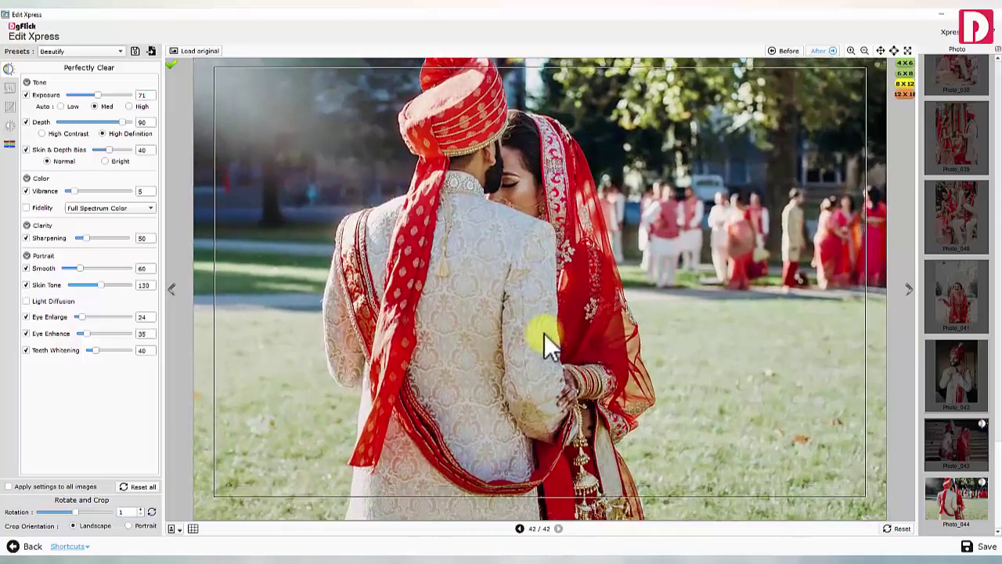
left_click(898, 287)
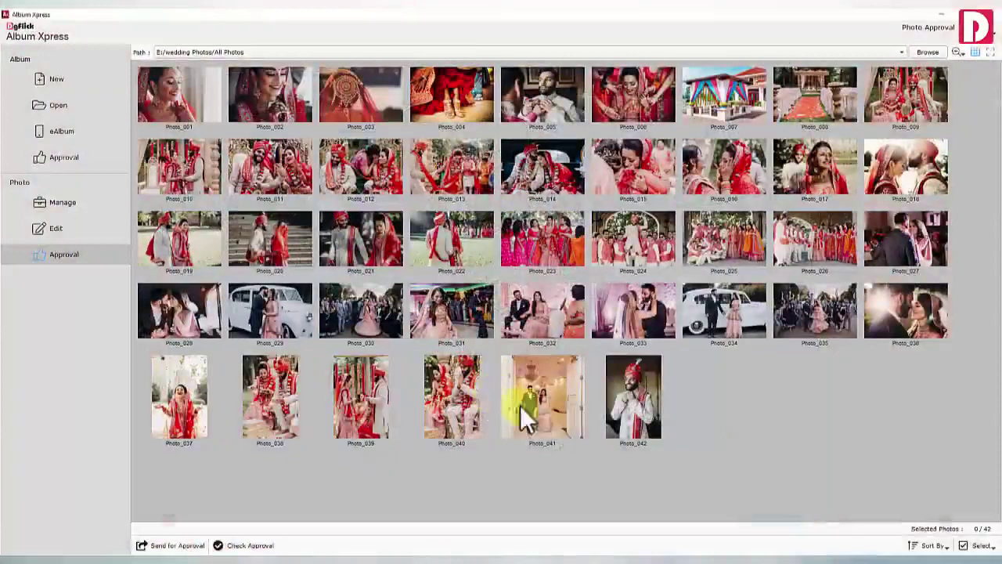
Step: Select all 42 photos and start the approval export, reviewing the 'Approval' text watermark
left_click(984, 546)
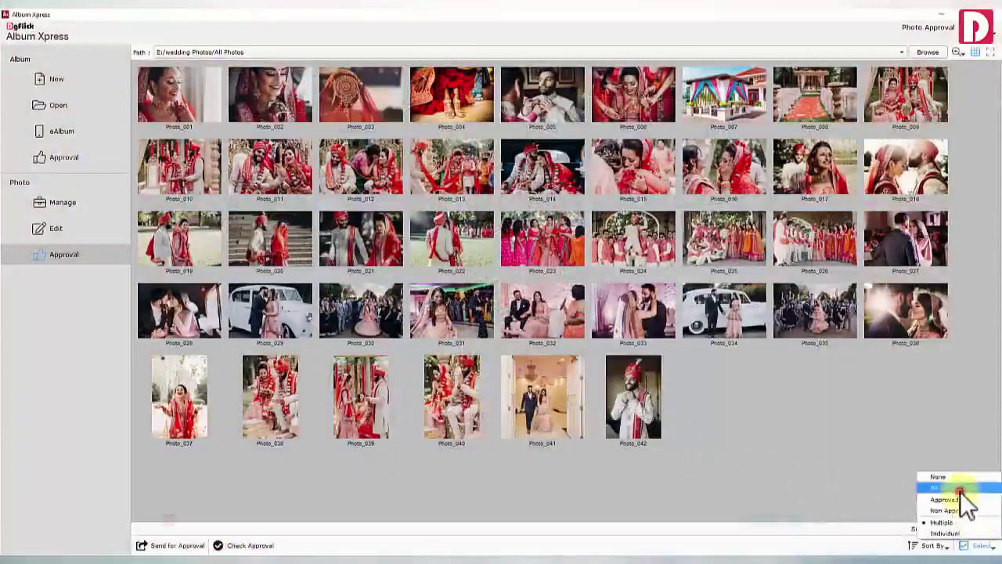
left_click(960, 491)
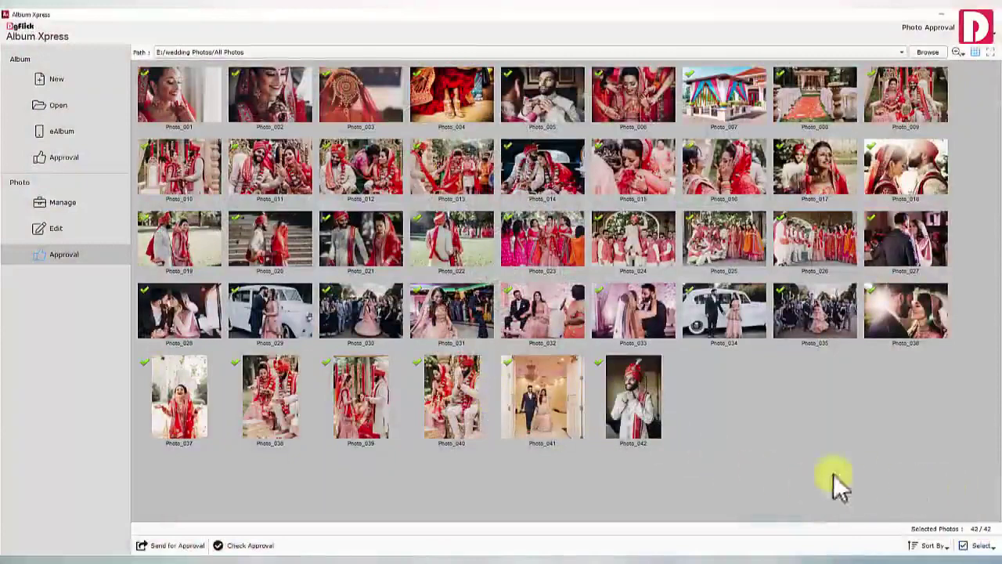
left_click(188, 546)
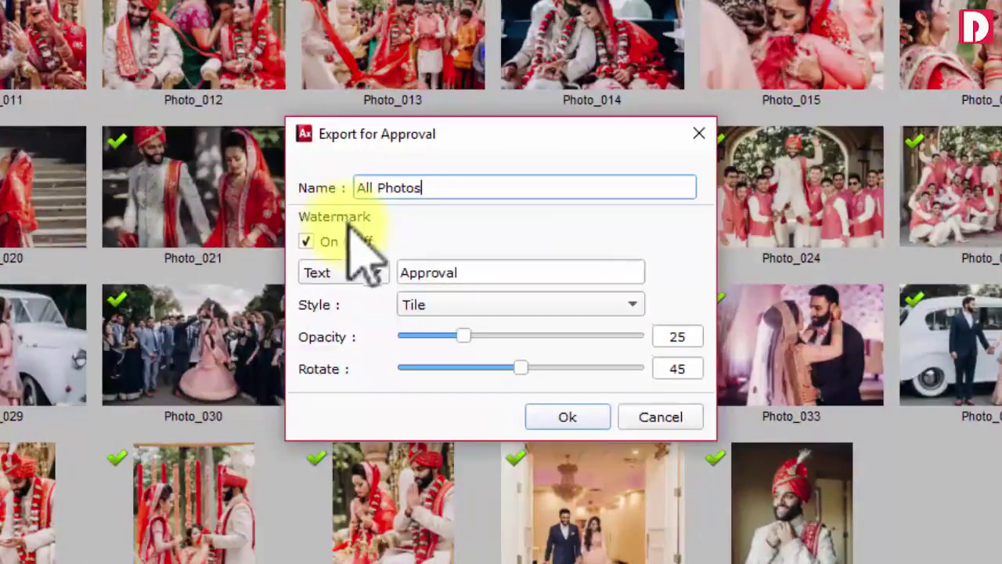
left_click(354, 272)
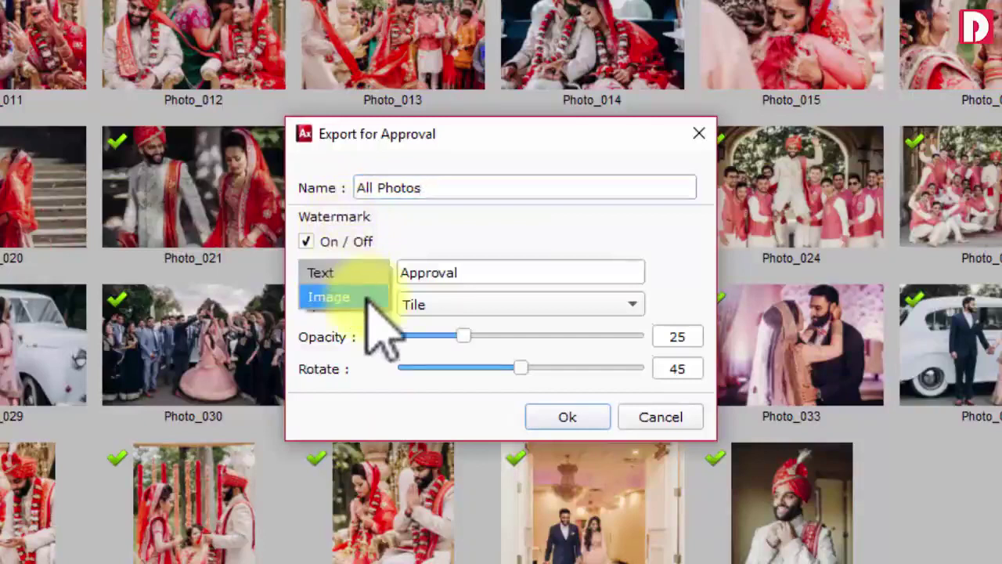
left_click(364, 276)
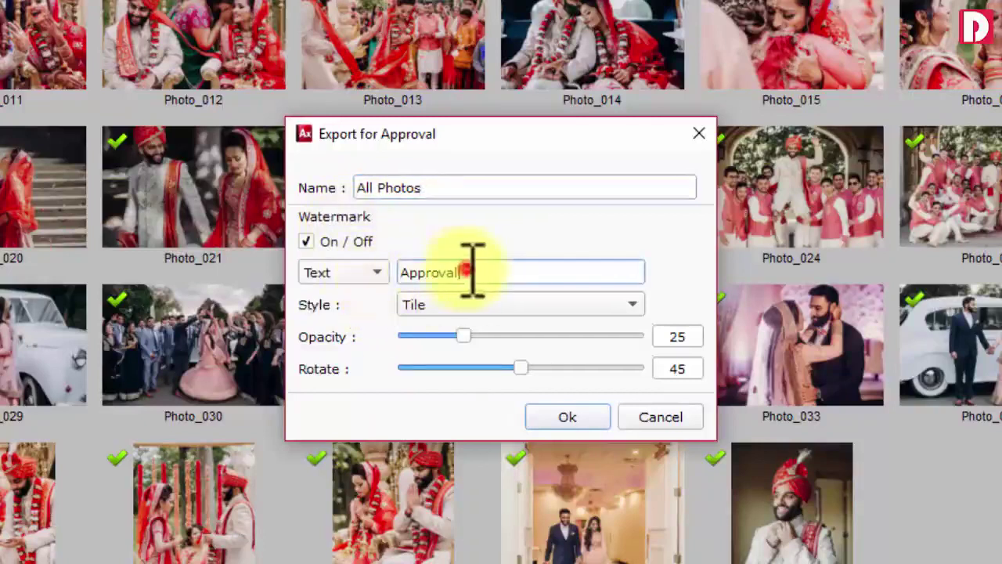
left_click_drag(473, 273, 401, 273)
Step: Use the red D logo as a tiled image watermark at opacity 25 and confirm
left_click(362, 276)
left_click(357, 294)
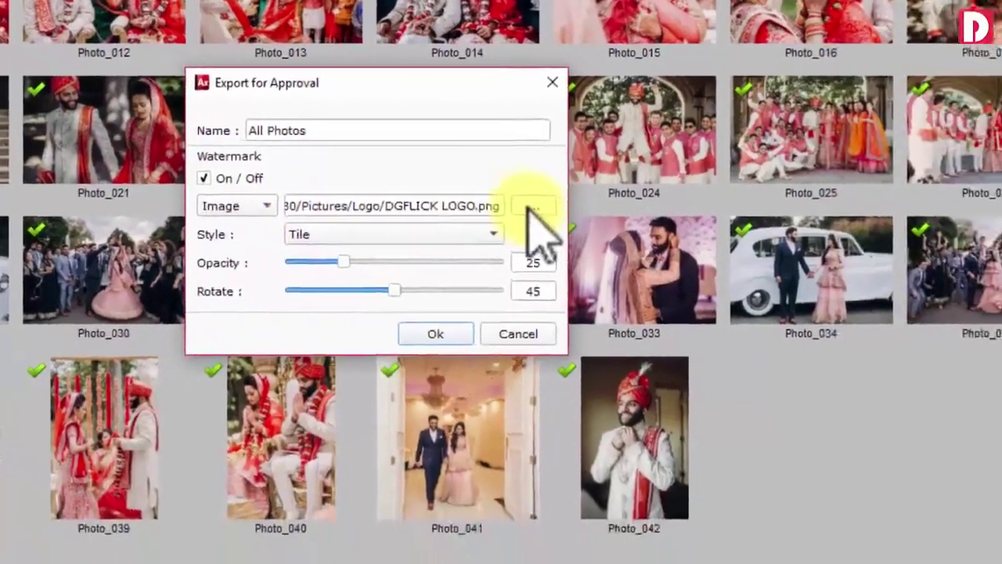
left_click(670, 273)
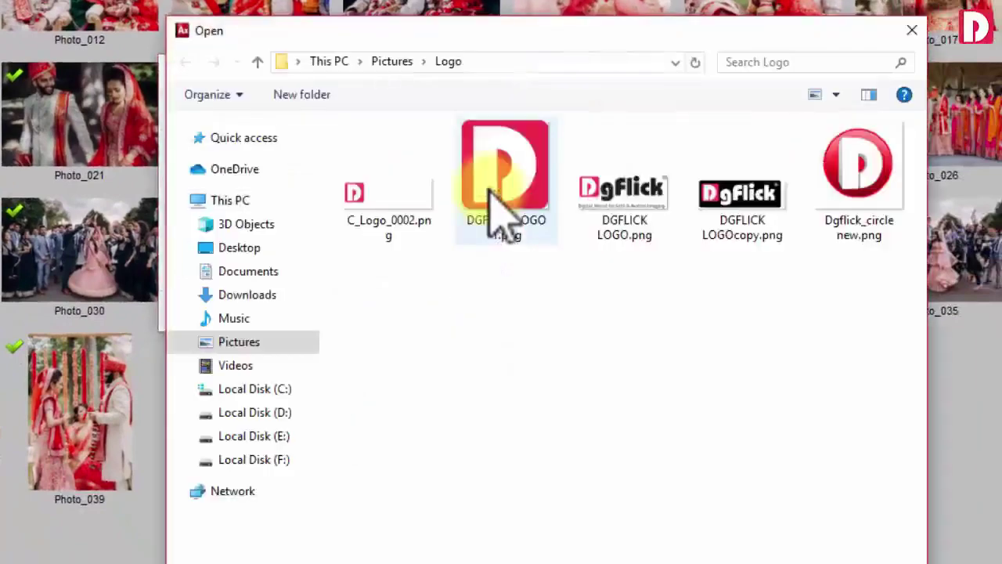
left_click(622, 193)
double_click(623, 192)
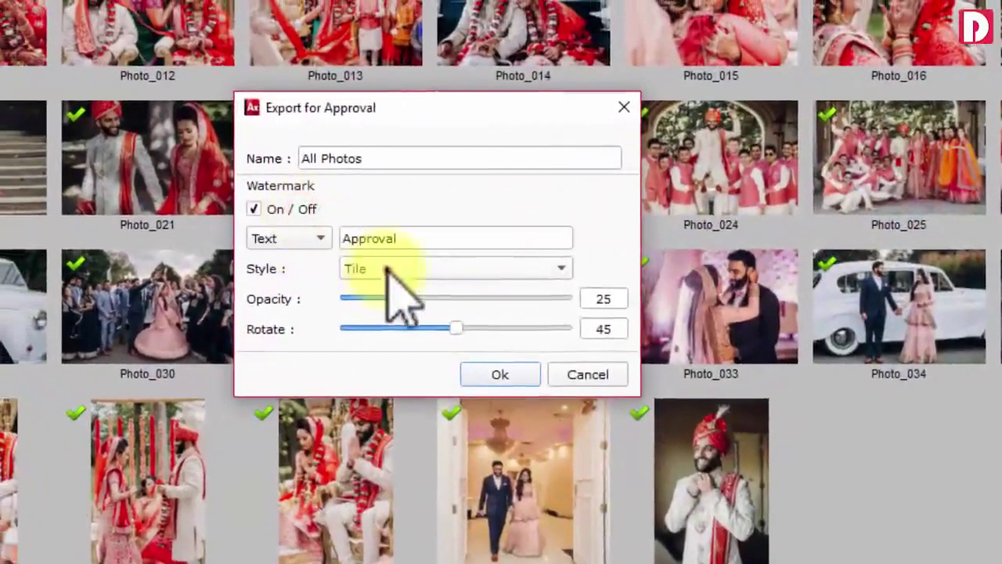
left_click(387, 269)
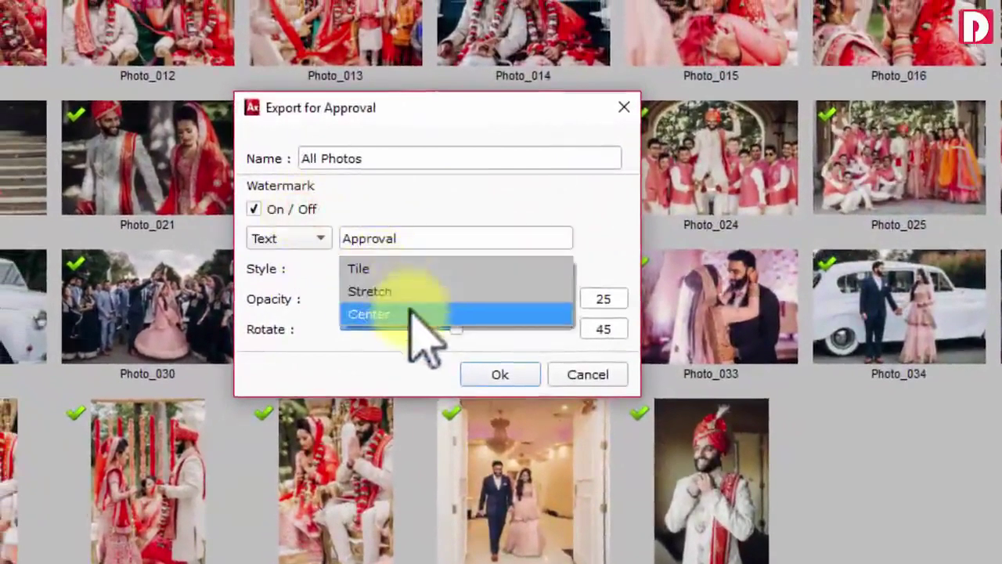
left_click(409, 267)
left_click_drag(403, 299, 403, 299)
left_click(498, 372)
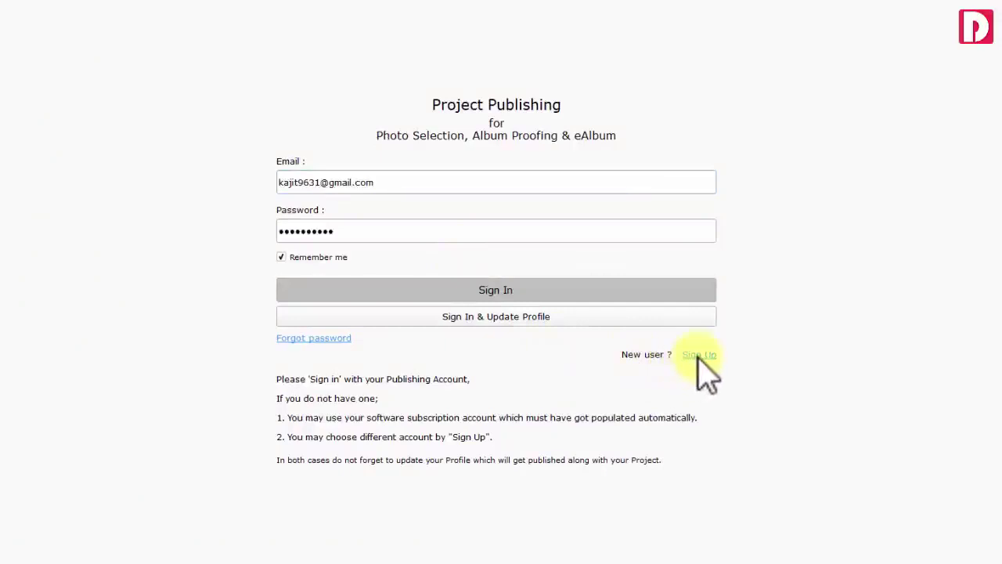
Step: Sign in to the publishing account and expand the profile details
left_click(513, 287)
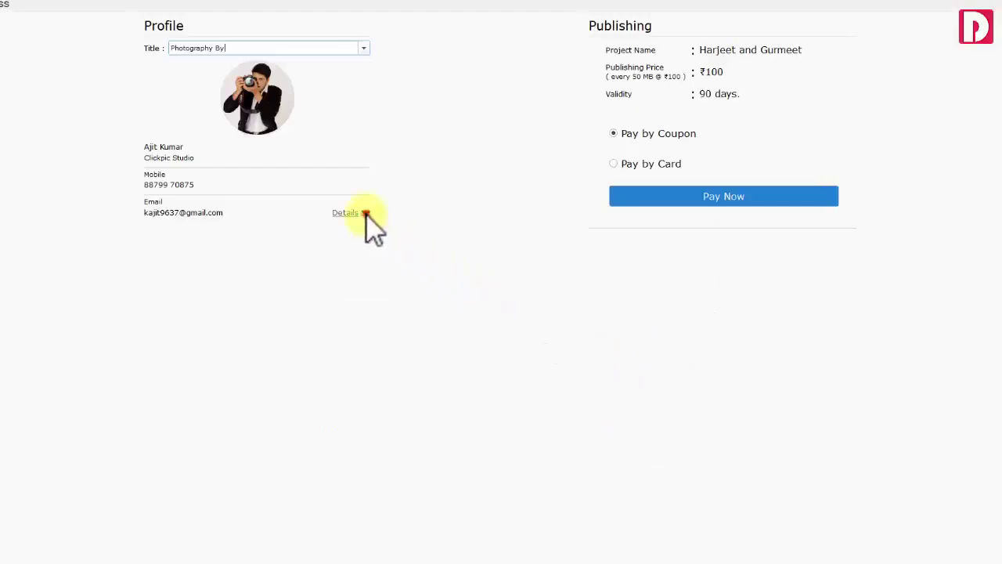
left_click(366, 213)
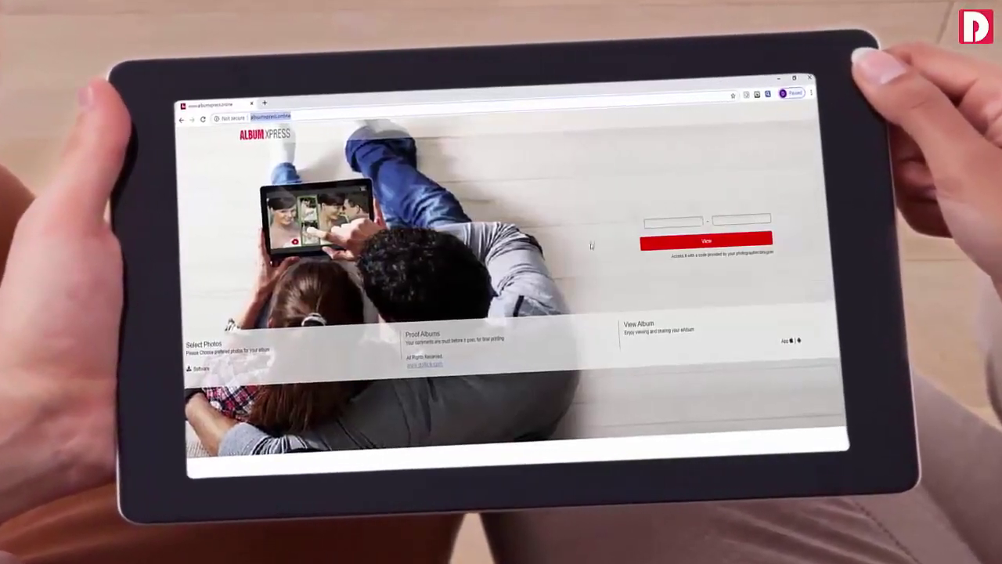
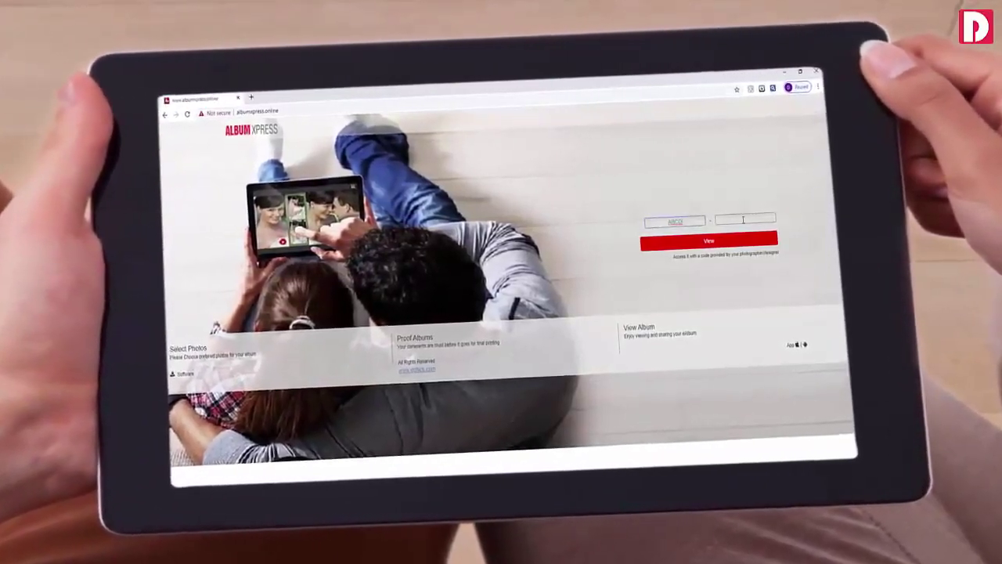
left_click(743, 219)
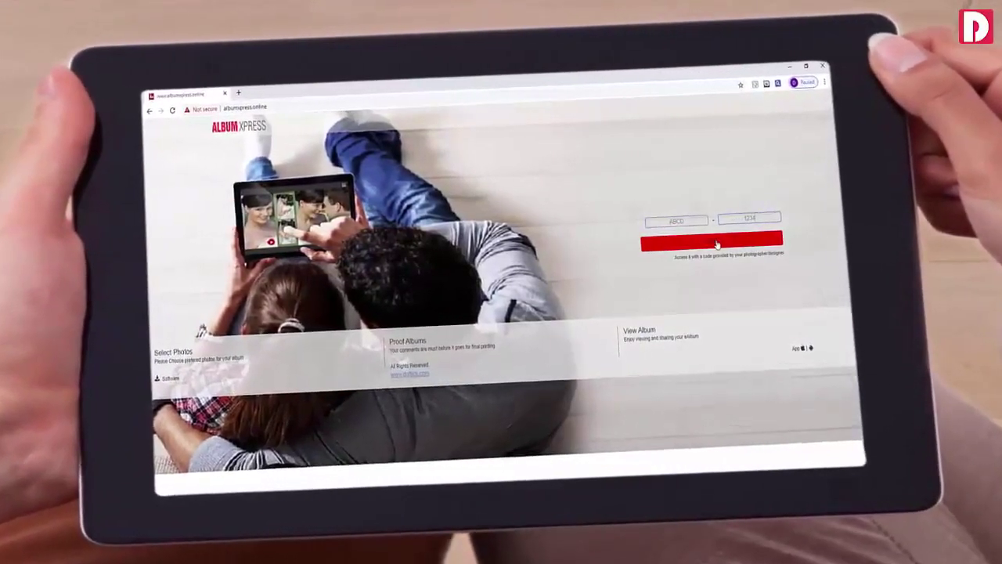
left_click(718, 242)
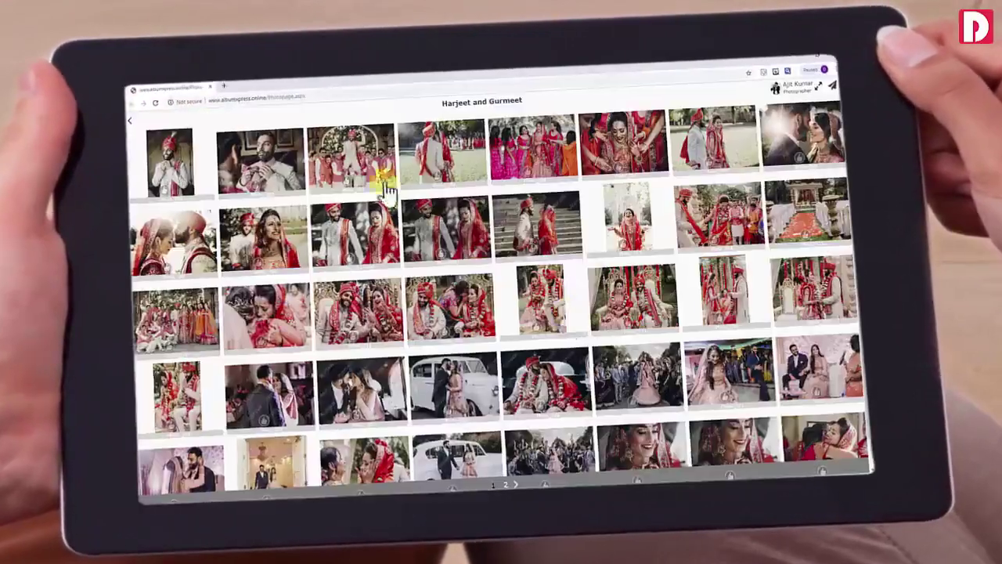
Step: Mark nearly every photo across the five gallery rows as selected
left_click(435, 184)
left_click(530, 168)
left_click(623, 164)
left_click(716, 160)
left_click(805, 155)
left_click(437, 235)
left_click(533, 231)
left_click(627, 227)
left_click(716, 223)
left_click(809, 217)
left_click(161, 329)
left_click(443, 332)
left_click(603, 325)
left_click(724, 325)
left_click(814, 322)
left_click(257, 427)
left_click(407, 419)
left_click(822, 403)
scroll(826, 427, "down", 1)
left_click(734, 454)
left_click(543, 462)
left_click(444, 468)
left_click(262, 480)
Step: Go to gallery page 2 and open, then close, a photo's comment box
left_click(502, 490)
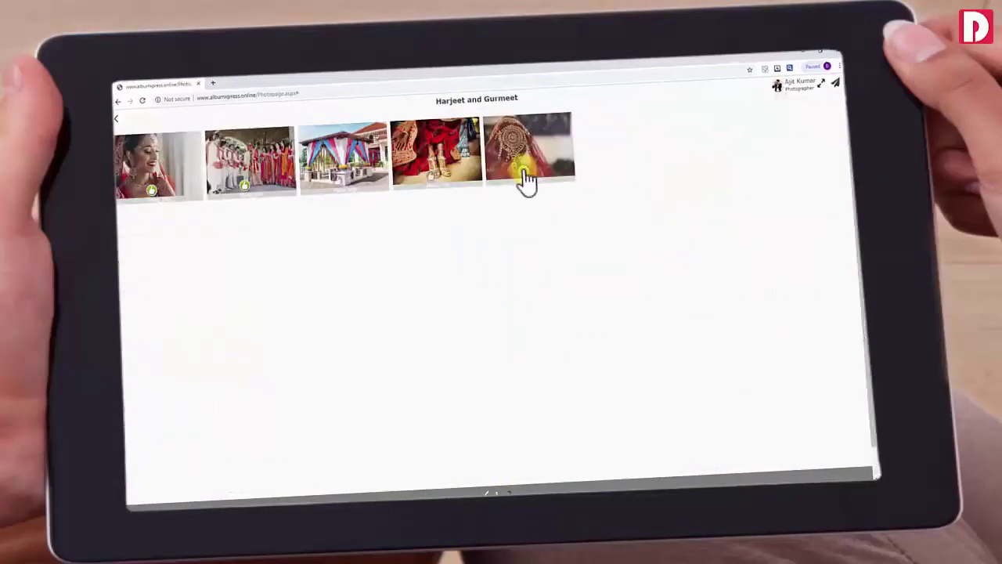
left_click(258, 192)
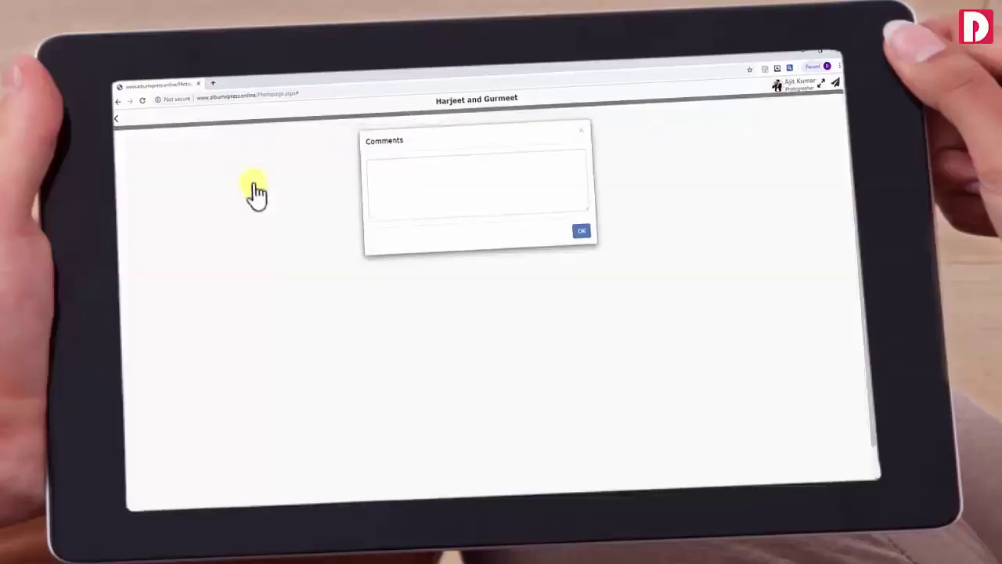
type("I want this photo an Album cover")
left_click(582, 235)
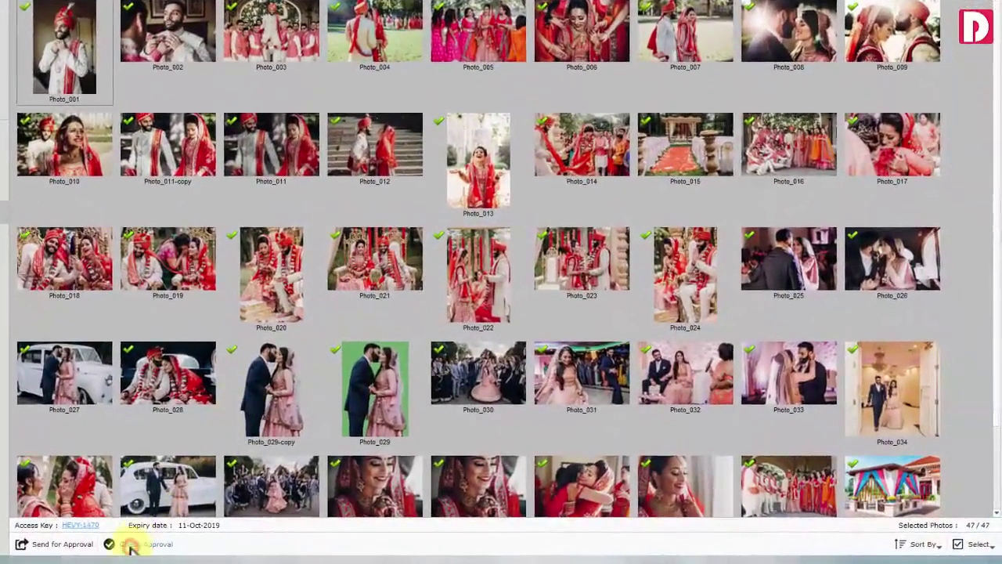
Step: Run Check Approval and scroll down to the last photos in the grid
left_click(131, 546)
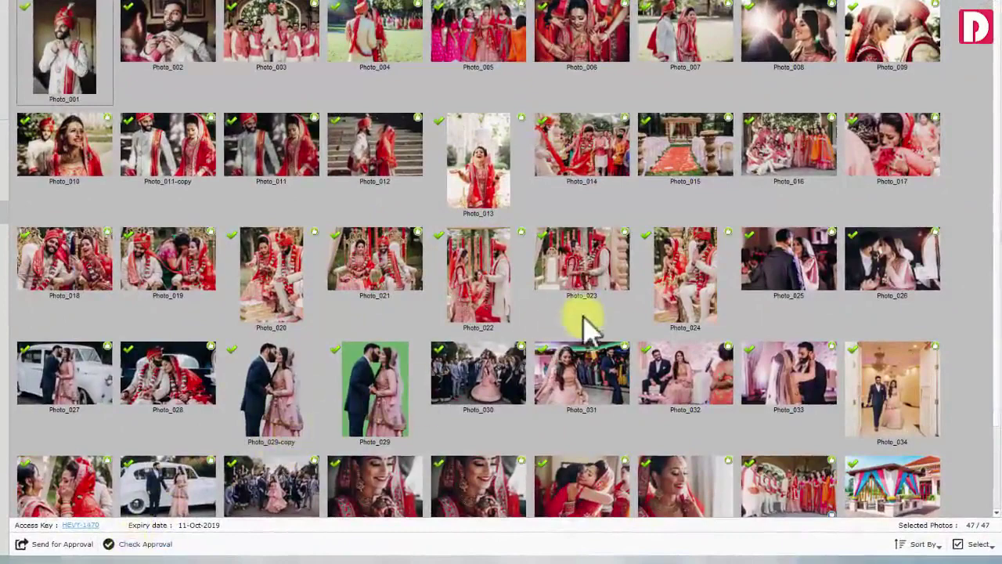
scroll(586, 329, "down", 3)
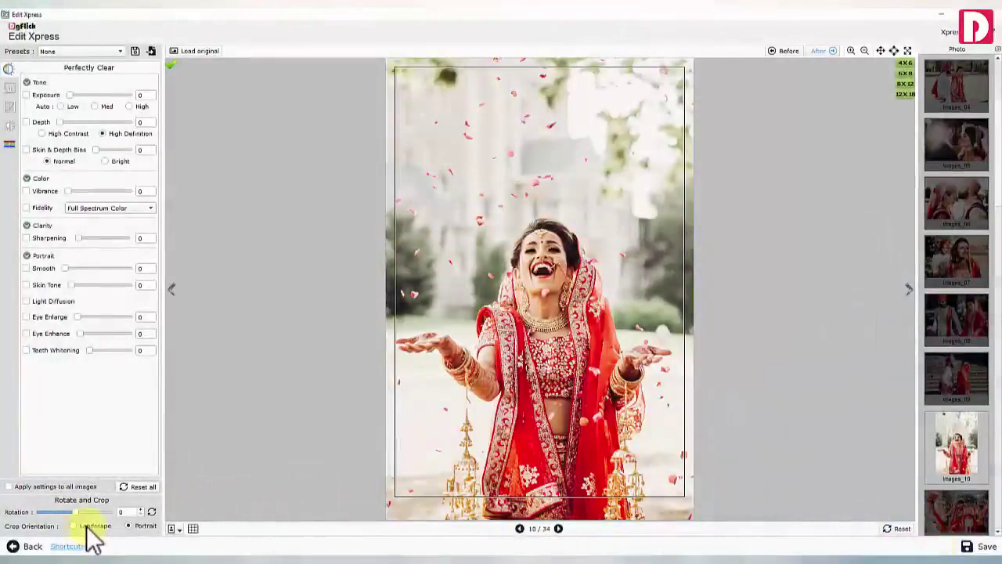
Step: Switch the bride photo's crop to landscape, raise the picture, then lift the RGB tone curve
left_click(94, 525)
left_click_drag(541, 302, 546, 273)
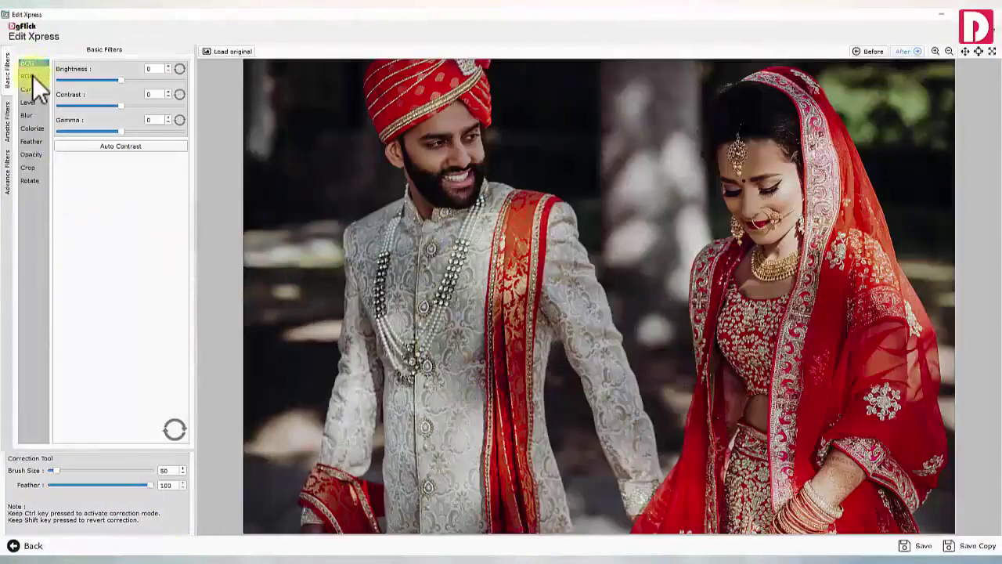
left_click(32, 75)
left_click(33, 88)
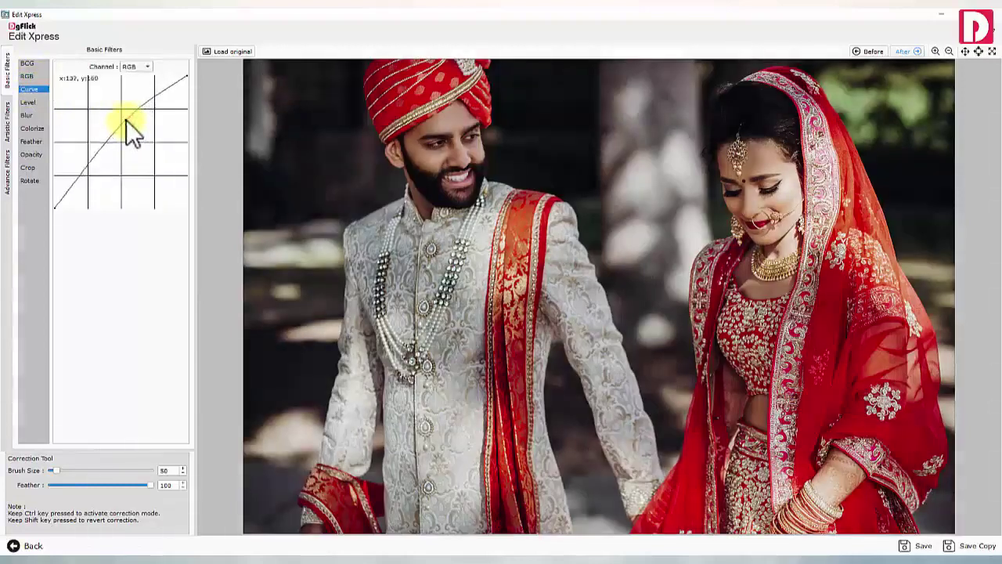
left_click_drag(129, 123, 123, 117)
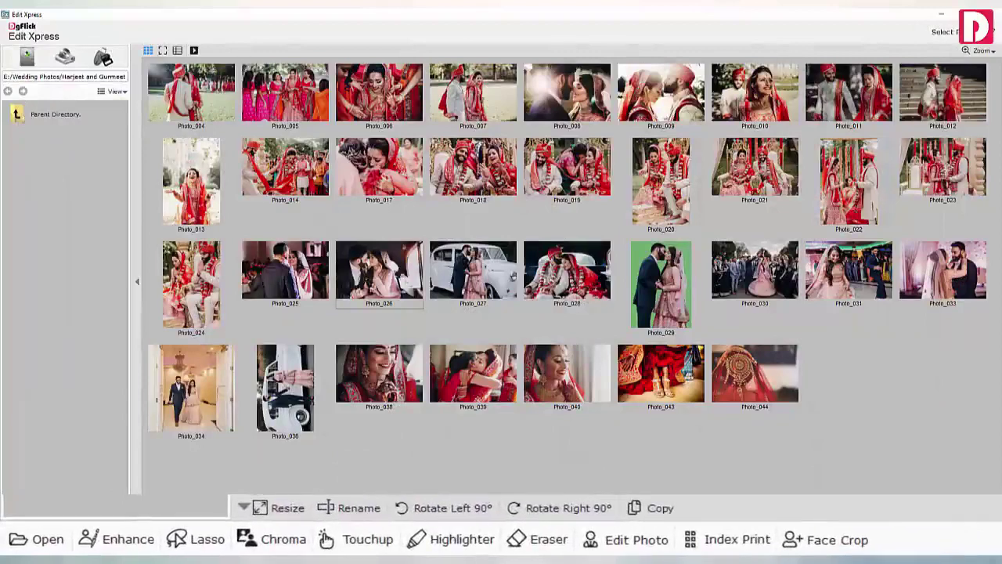
Step: Lasso-trace the couple on the stairs, from the groom's turban to the bride's back, and preview the cut-out
left_click(201, 542)
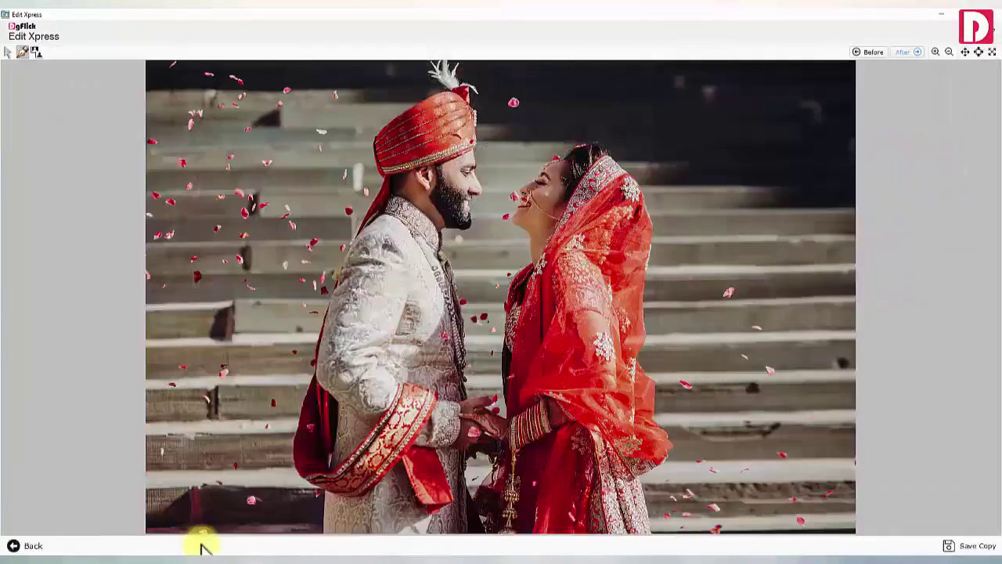
left_click(23, 52)
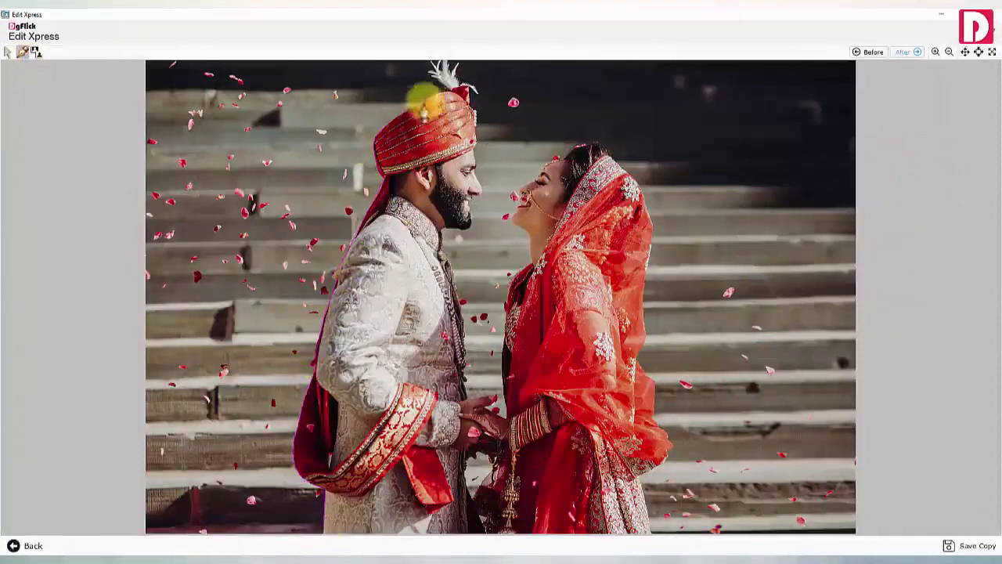
mouse_move(444, 56)
left_mouse_down()
mouse_move(462, 344)
mouse_move(565, 155)
left_mouse_up()
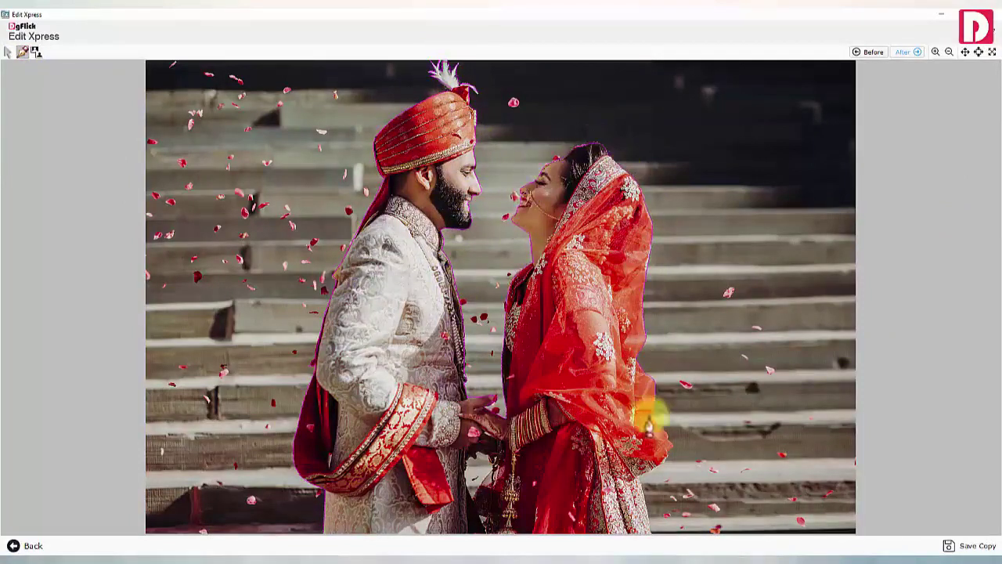
mouse_move(565, 155)
left_mouse_down()
mouse_move(455, 541)
mouse_move(328, 540)
left_mouse_up()
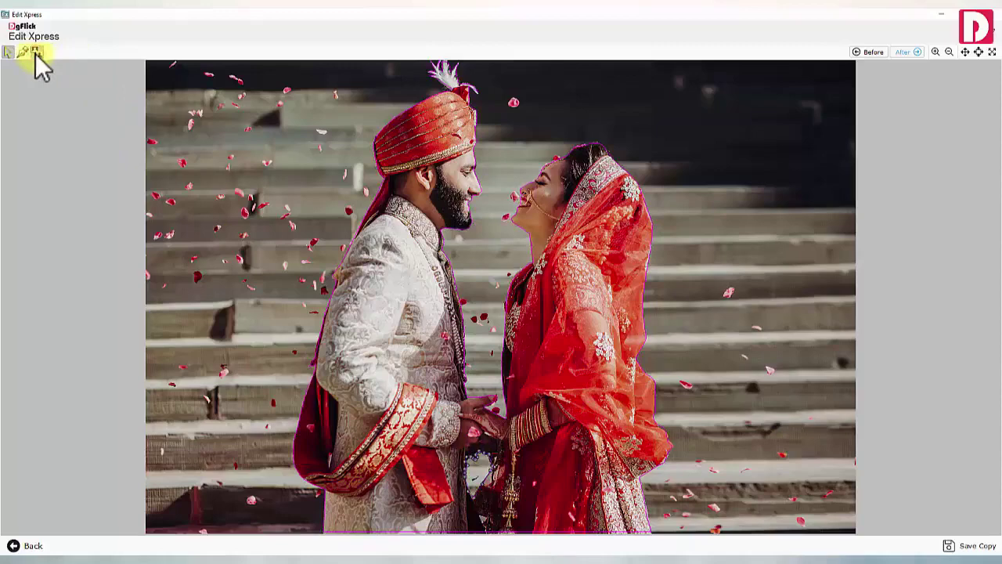
left_click(903, 51)
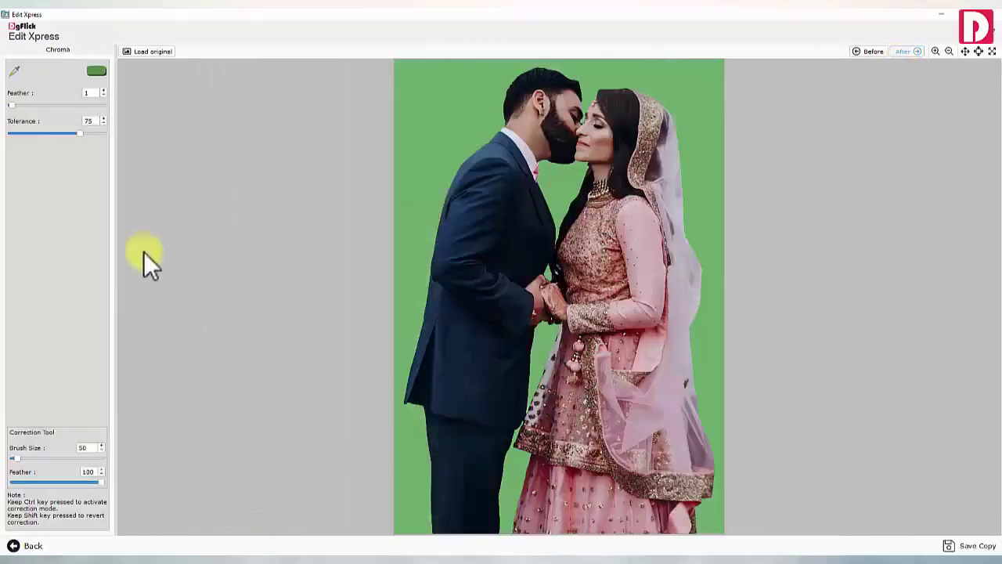
Step: Sample away the green backdrop, then retouch the bride's cheek blemish with a smaller brush
left_click(17, 73)
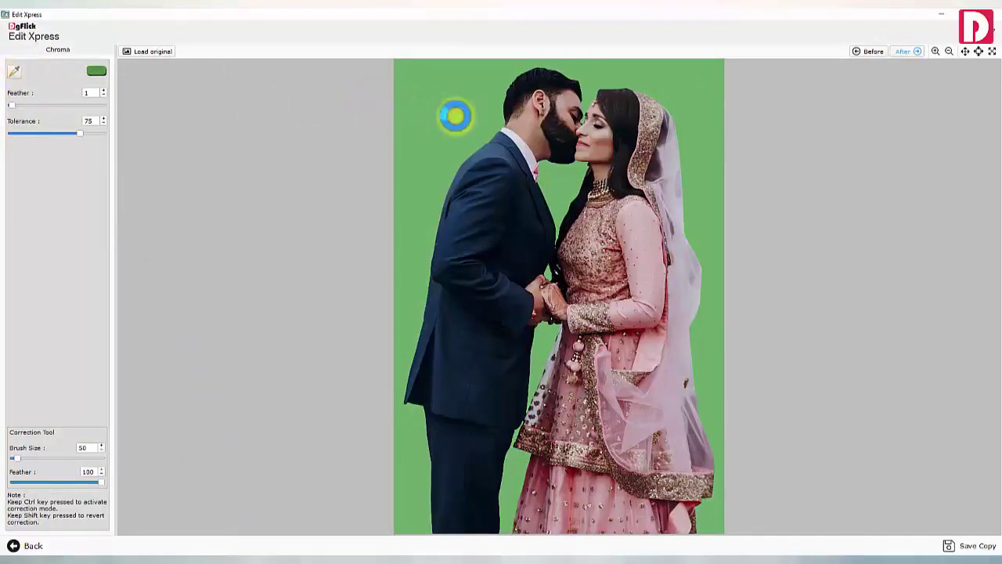
left_click(455, 116)
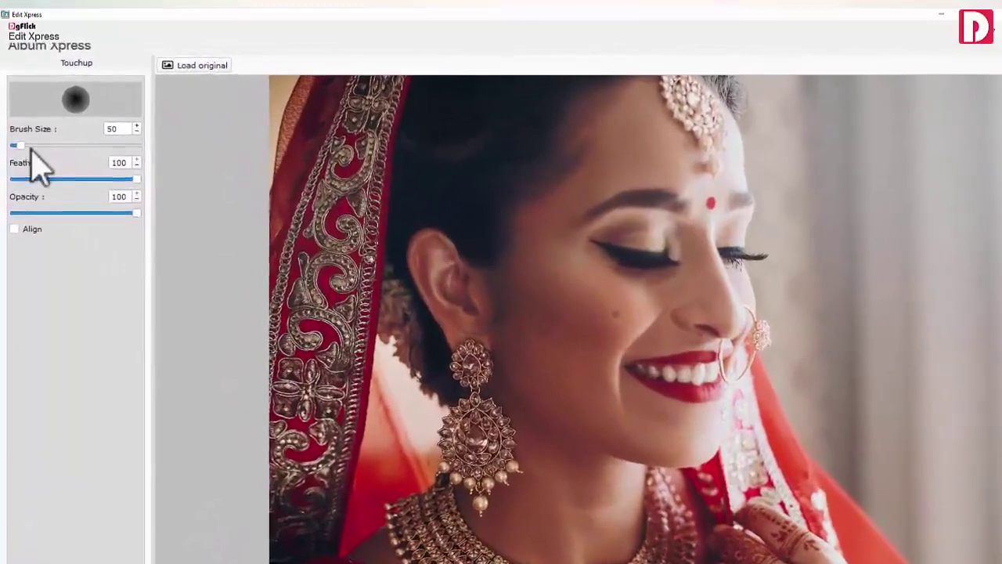
left_click_drag(19, 141, 17, 142)
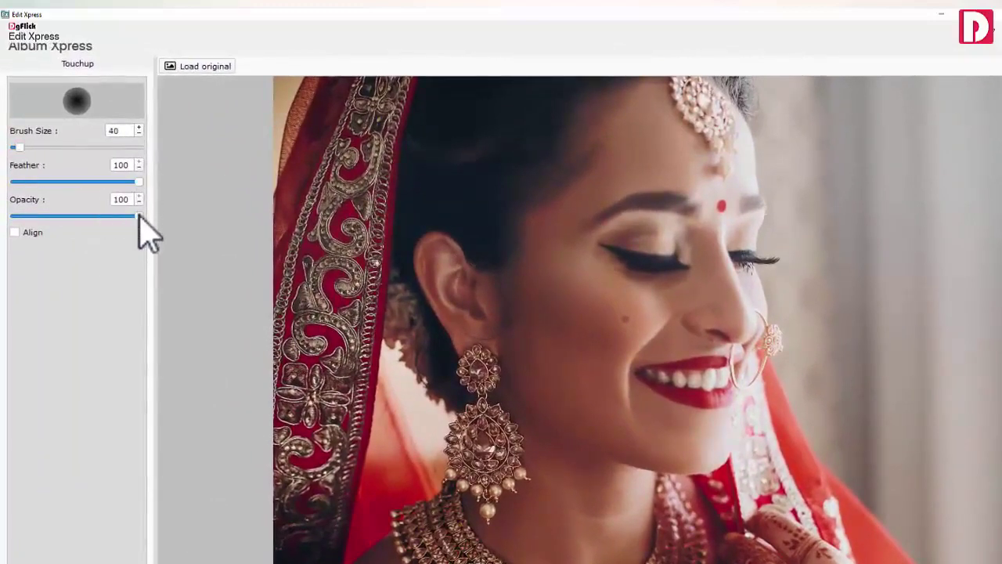
left_click(638, 323)
left_click(626, 308, "alt")
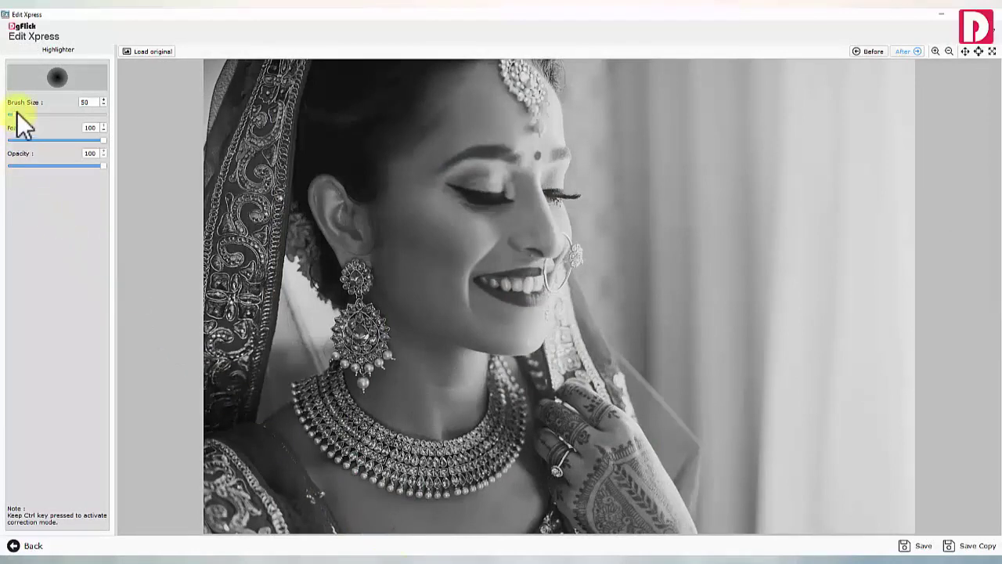
Step: With a larger Highlighter brush, paint colour back onto the bride's necklace, earrings and nose ring
left_click_drag(14, 114, 22, 114)
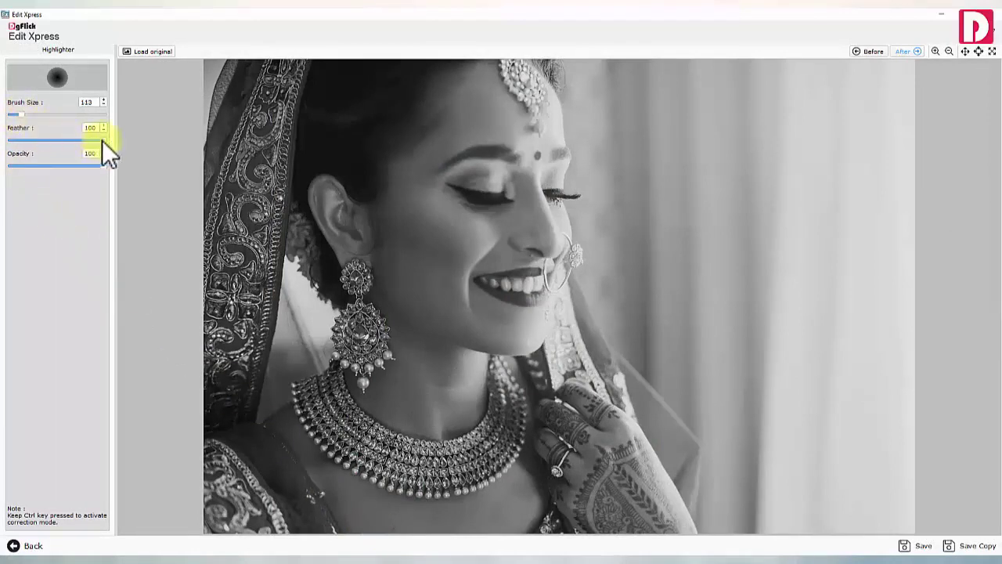
mouse_move(309, 384)
left_mouse_down()
mouse_move(325, 385)
mouse_move(359, 437)
mouse_move(409, 470)
mouse_move(504, 432)
mouse_move(477, 445)
left_mouse_up()
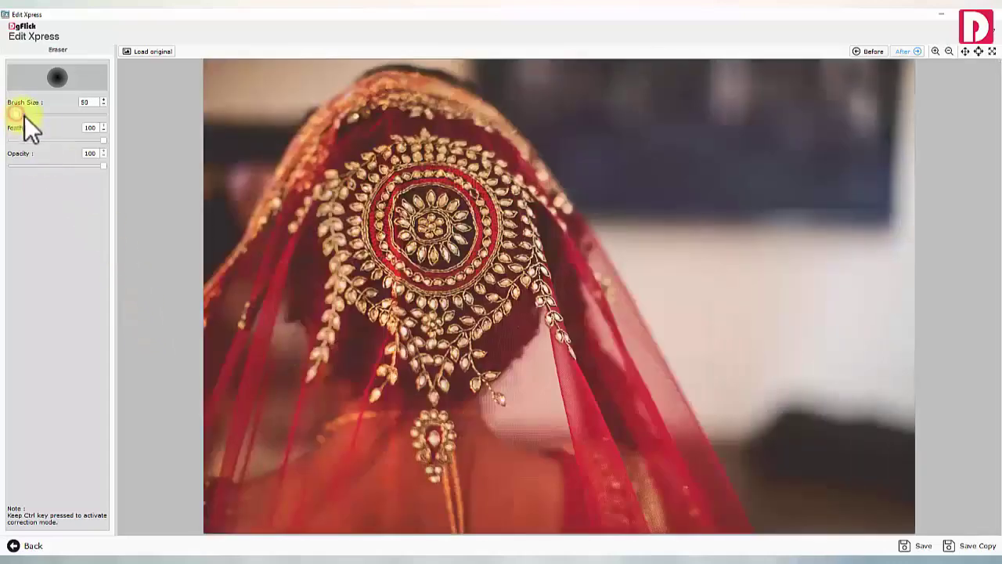
left_click_drag(24, 116, 67, 114)
mouse_move(620, 184)
left_mouse_down()
mouse_move(760, 101)
mouse_move(788, 221)
mouse_move(819, 473)
mouse_move(640, 461)
mouse_move(832, 71)
mouse_move(179, 101)
mouse_move(382, 11)
left_mouse_up()
mouse_move(382, 47)
left_mouse_down()
mouse_move(739, 375)
mouse_move(821, 402)
left_mouse_up()
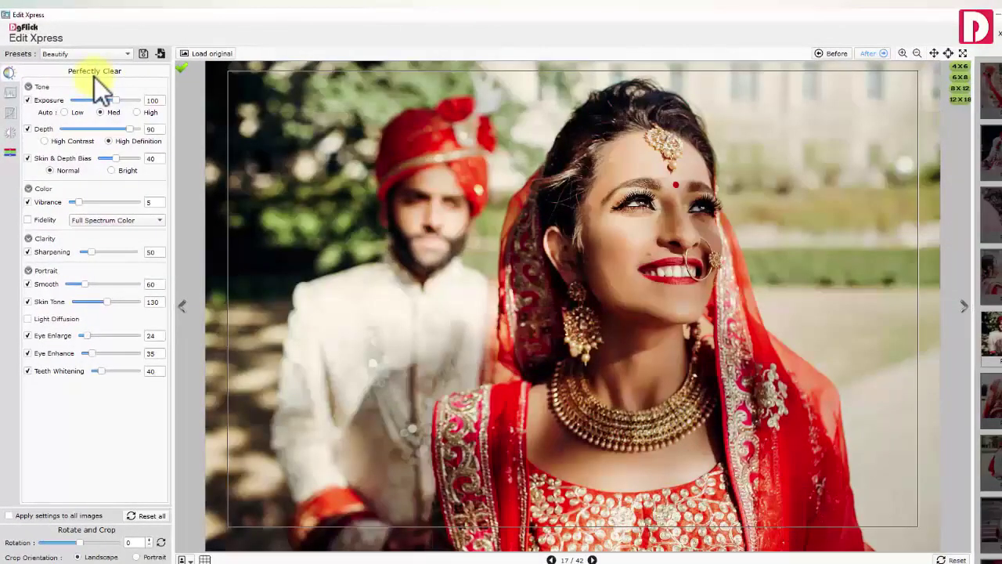
Step: Set Exposure 78, Depth 80, bias 50, a bit more Vibrance, and Full Spectrum Color fidelity
scroll(655, 292, "up", 3)
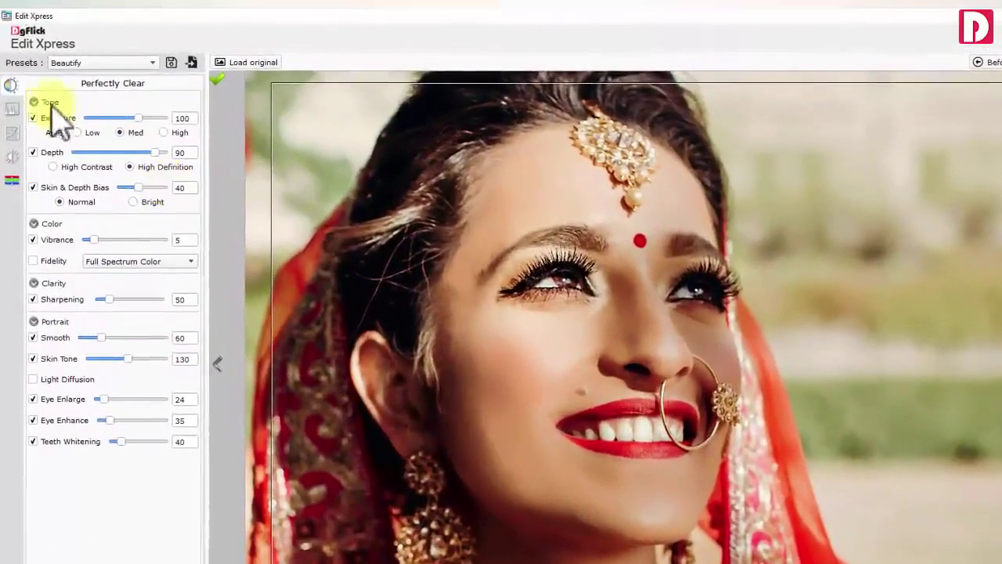
left_click_drag(138, 118, 127, 117)
left_click_drag(154, 153, 145, 152)
left_click_drag(138, 188, 142, 188)
left_click_drag(93, 240, 100, 239)
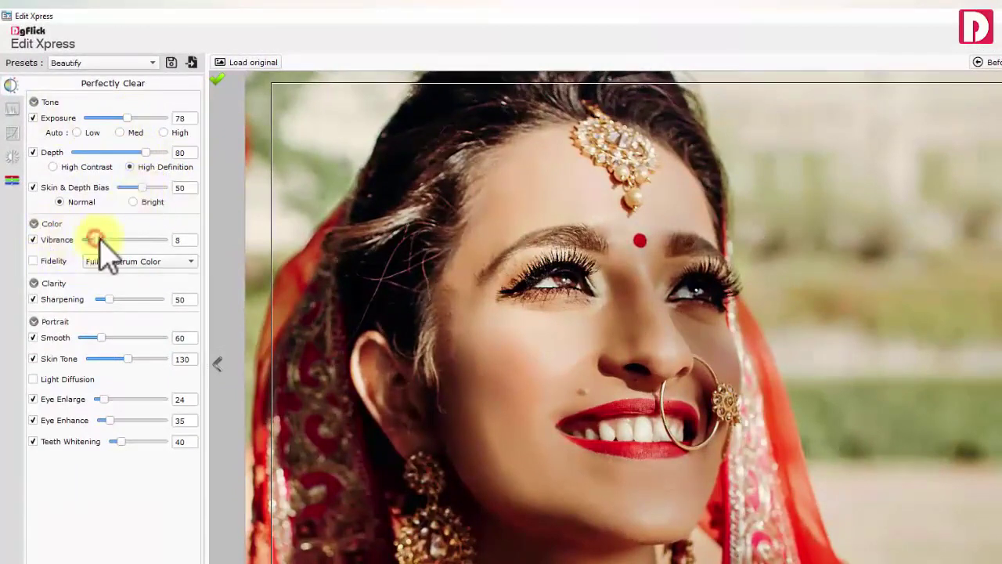
left_click(33, 261)
left_click(96, 263)
left_click(100, 275)
Step: Lower Sharpening to 39, raise Smooth, Skin Tone 138, Eye Enlarge 39 and Teeth Whitening
left_click_drag(111, 300, 107, 301)
left_click_drag(101, 337, 105, 341)
left_click_drag(127, 359, 132, 360)
left_click_drag(103, 399, 109, 402)
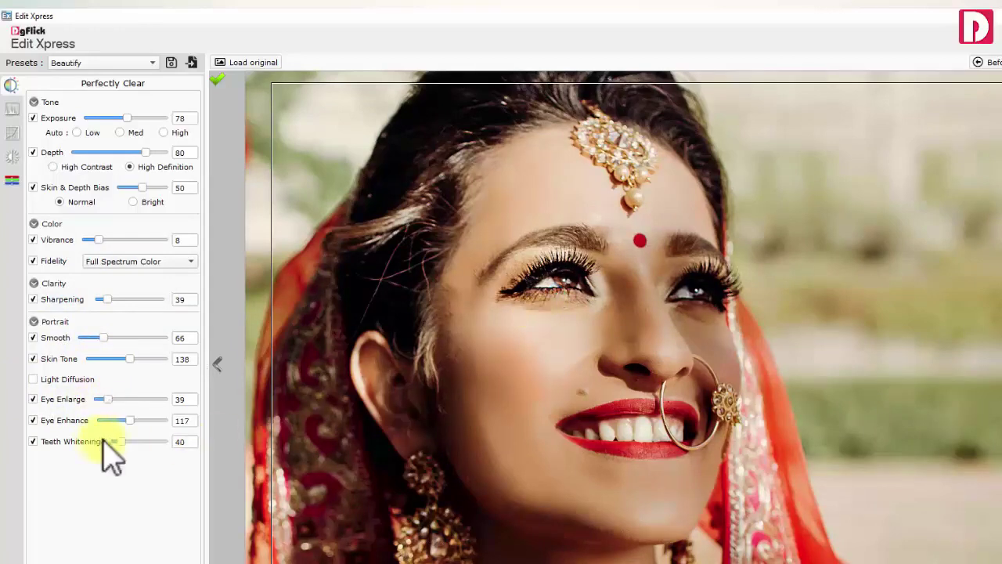
left_click_drag(121, 442, 139, 441)
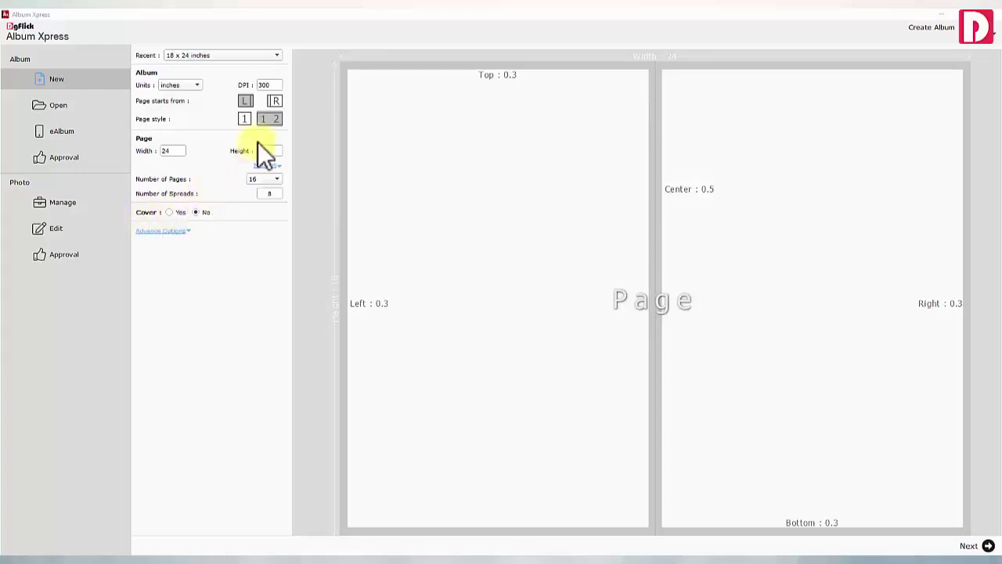
Step: Try right/left page starts and single-page layouts, keeping two-page spreads and the 18 x 24 size
left_click(274, 100)
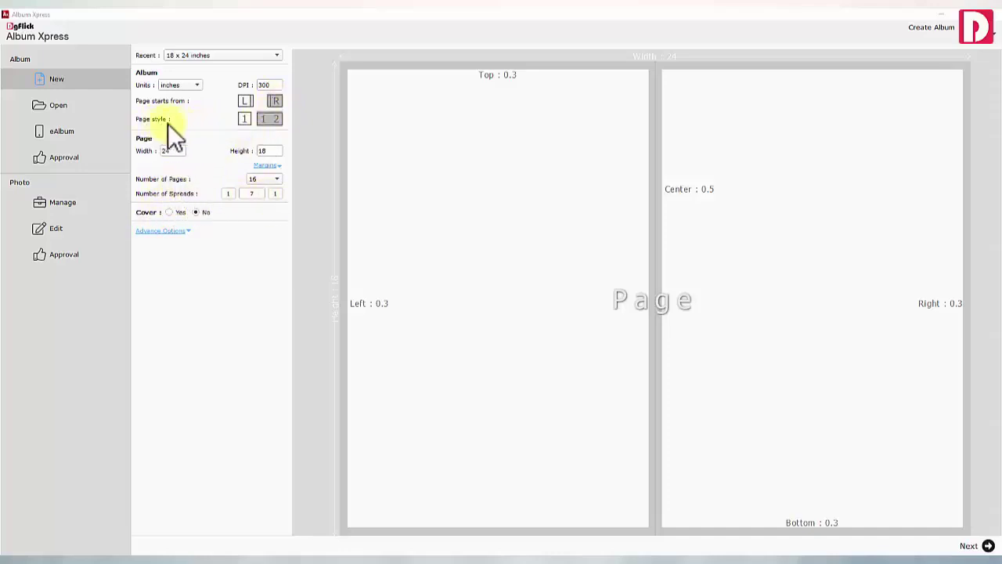
left_click(248, 122)
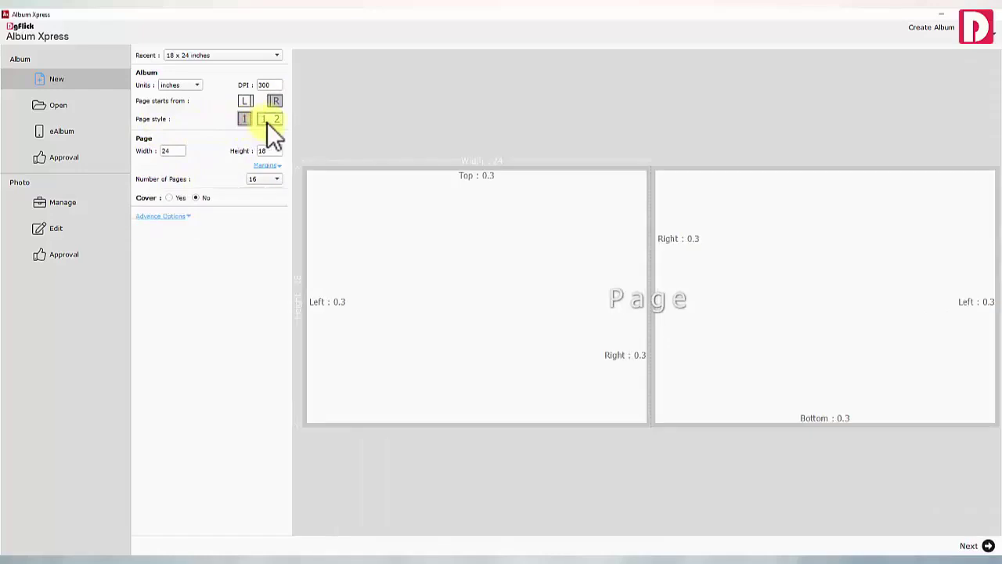
left_click(267, 123)
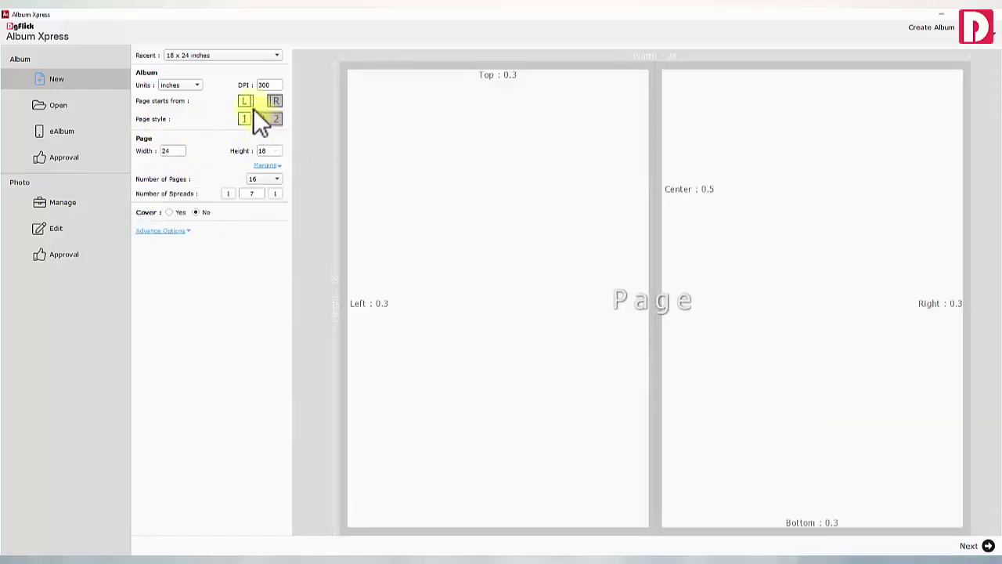
left_click(246, 100)
left_click(243, 121)
left_click(266, 119)
left_click(216, 55)
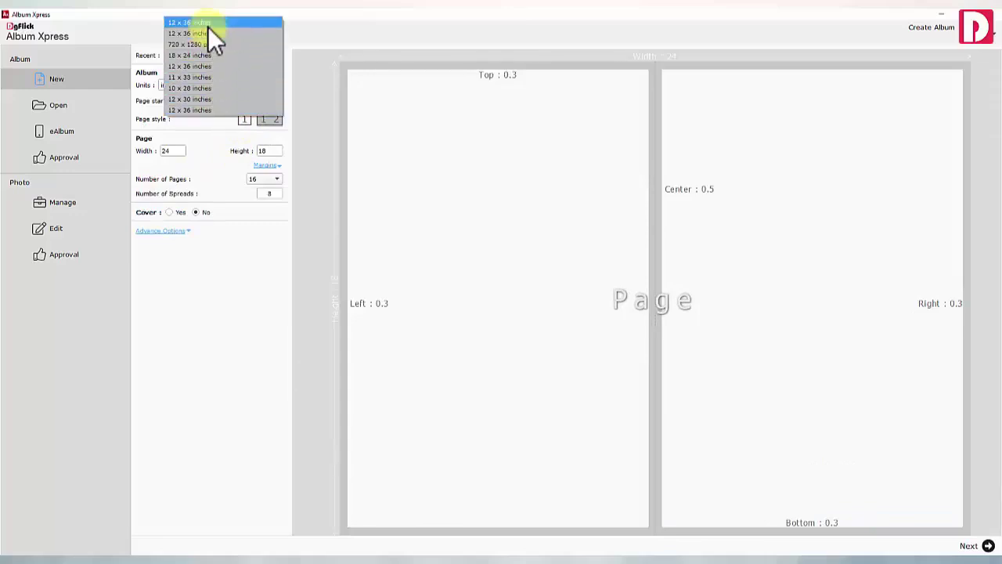
left_click(206, 53)
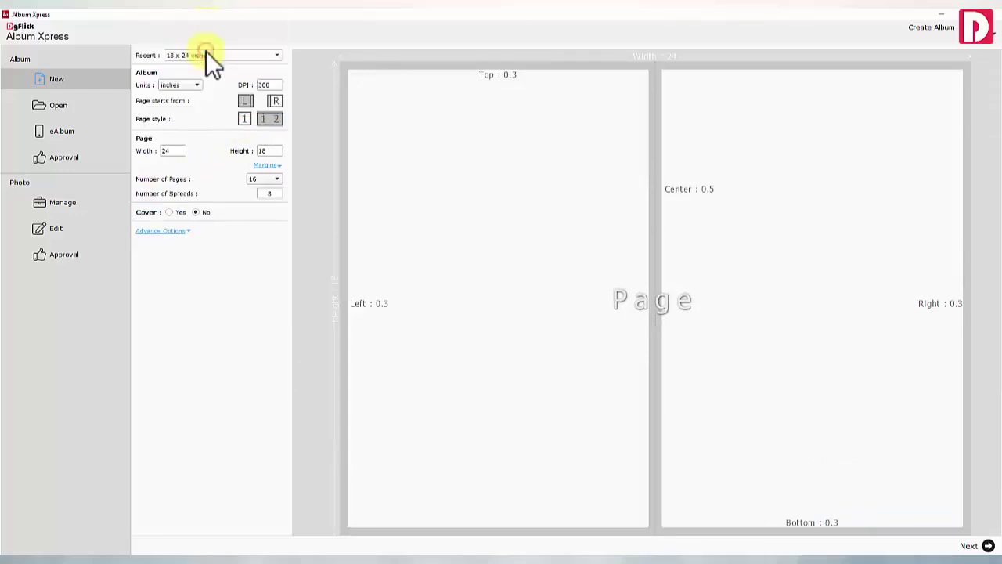
Step: Set the page size to 36 × 12 inches and add a 36.5 × 12.5 inch cover
double_click(166, 150)
type("36")
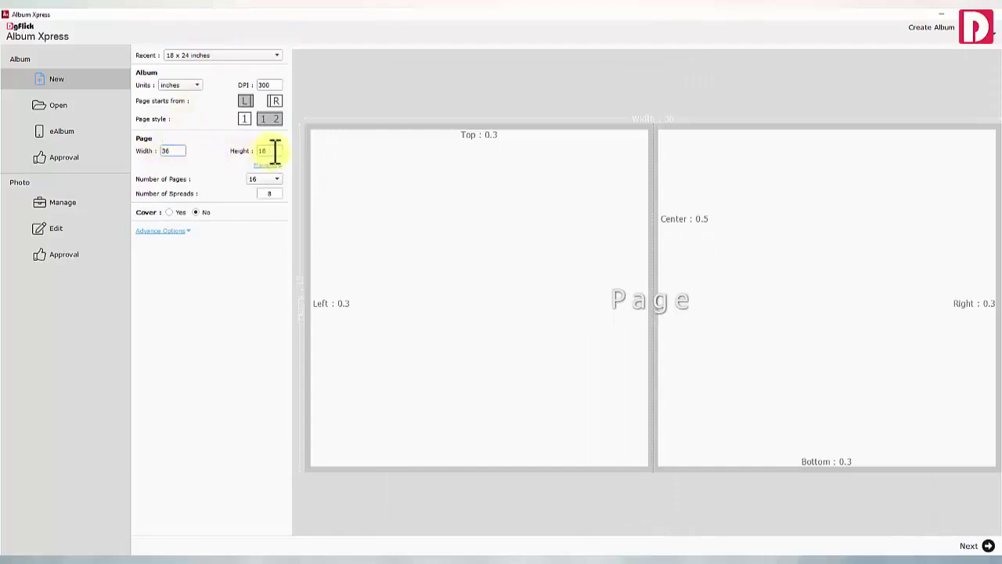
double_click(257, 150)
type("12")
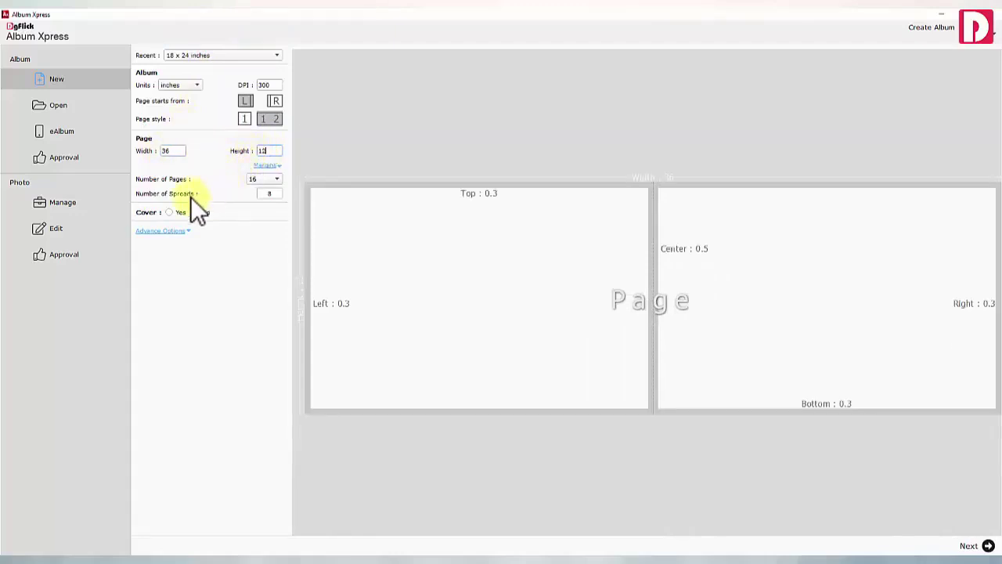
left_click(171, 212)
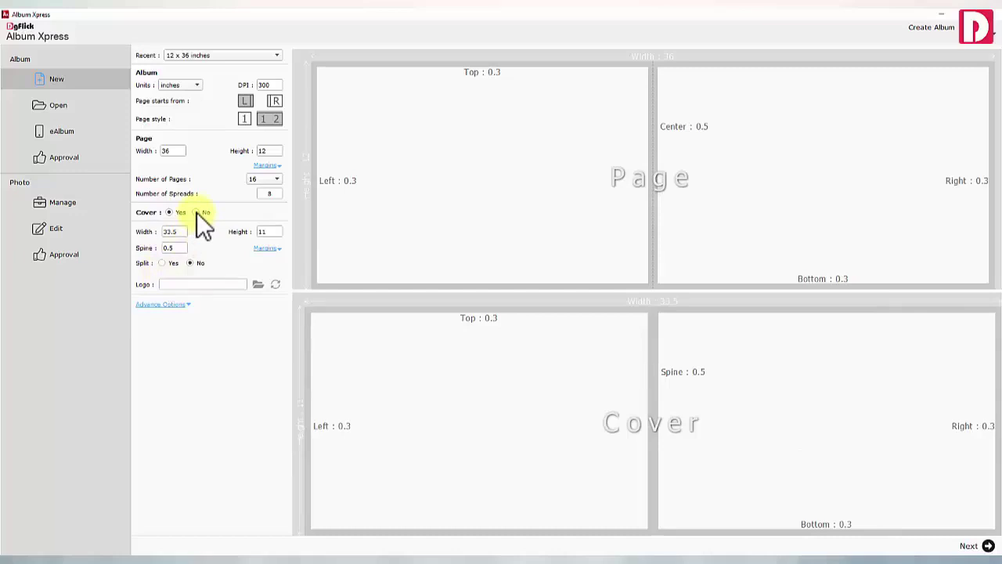
double_click(170, 232)
type("36.5")
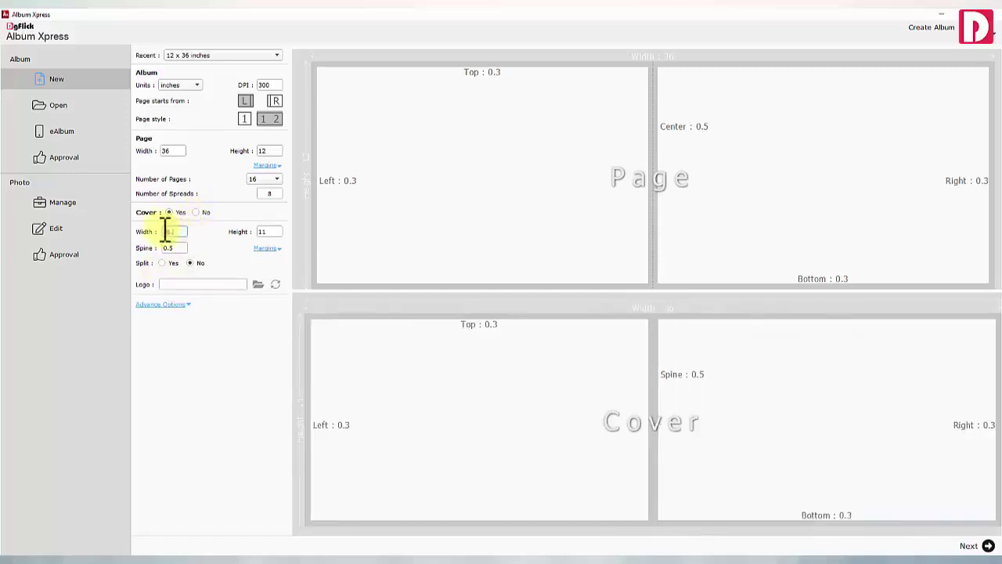
key("Tab")
type("12.5")
Step: Set the album to 40 pages and continue to creation modes
left_click(263, 182)
left_click(264, 188)
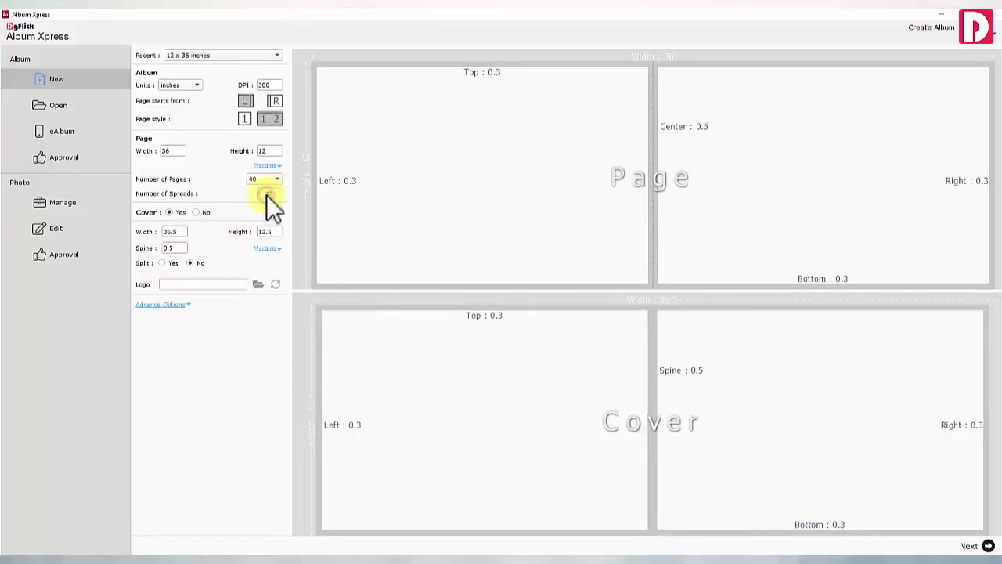
left_click(968, 546)
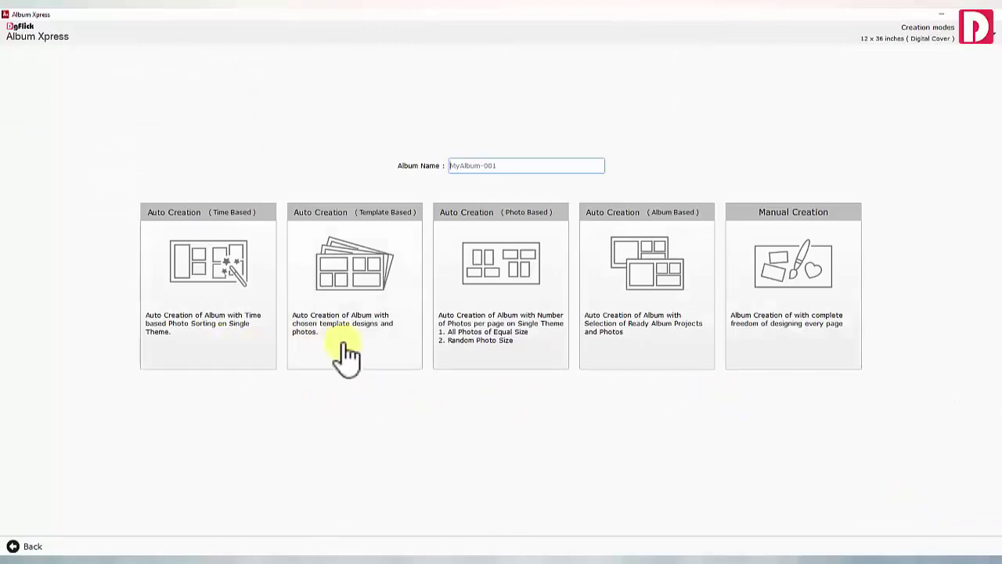
Step: Choose album-based auto creation using the Album_001 design
left_click(647, 352)
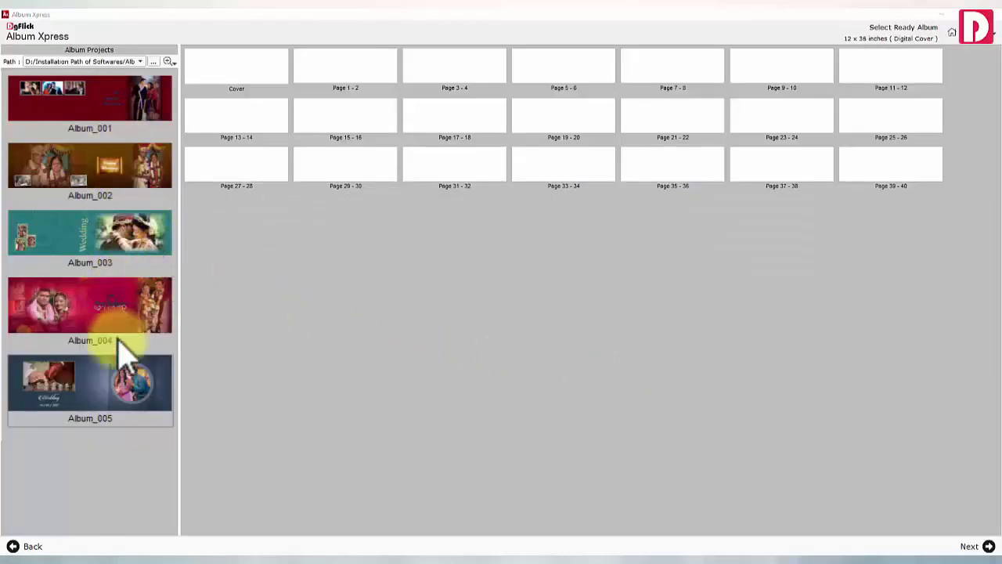
left_click(111, 100)
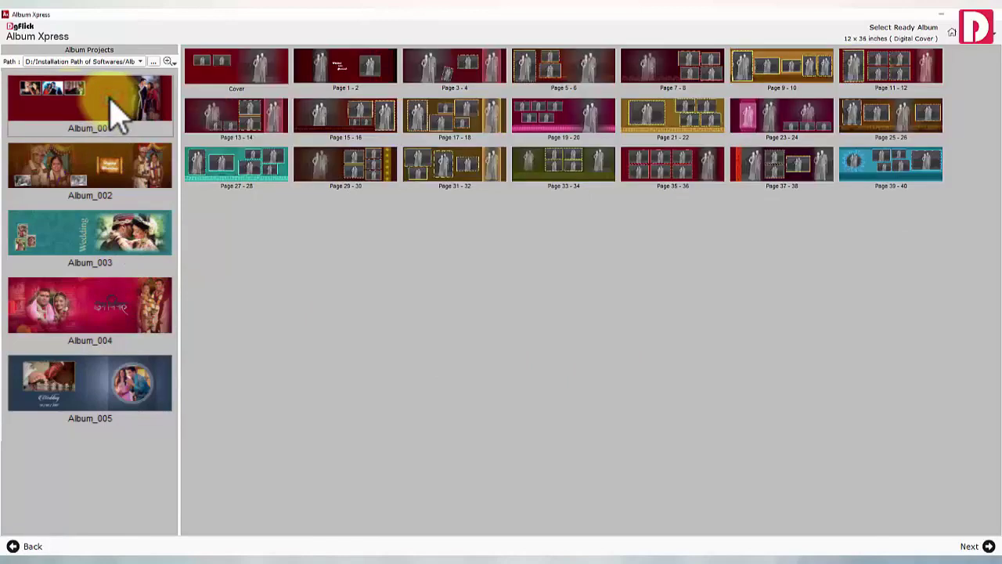
left_click(971, 546)
Step: Select all 42 photos, build the album, and browse spreads 3-4 and 5-6
left_click(245, 548)
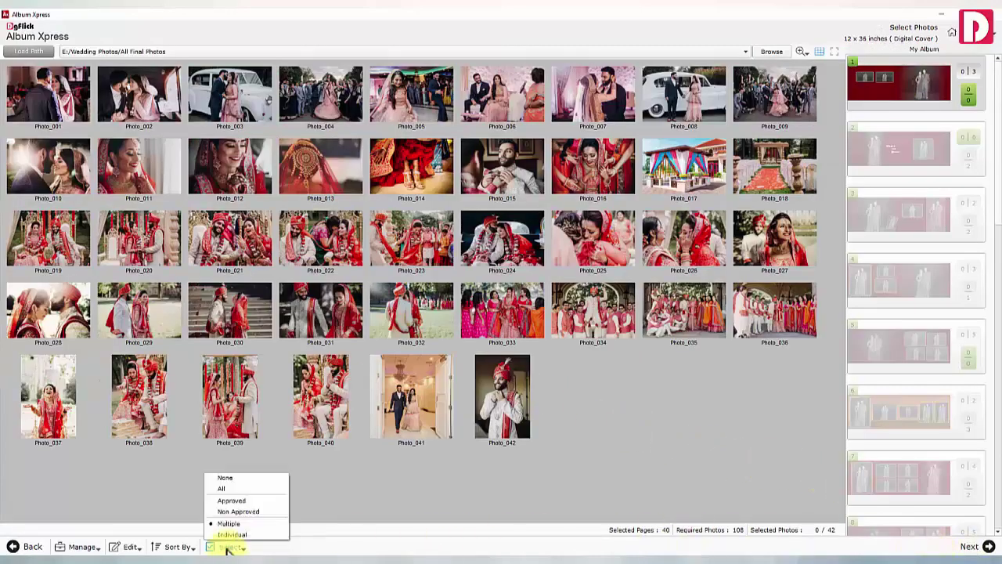
left_click(234, 484)
left_click(970, 546)
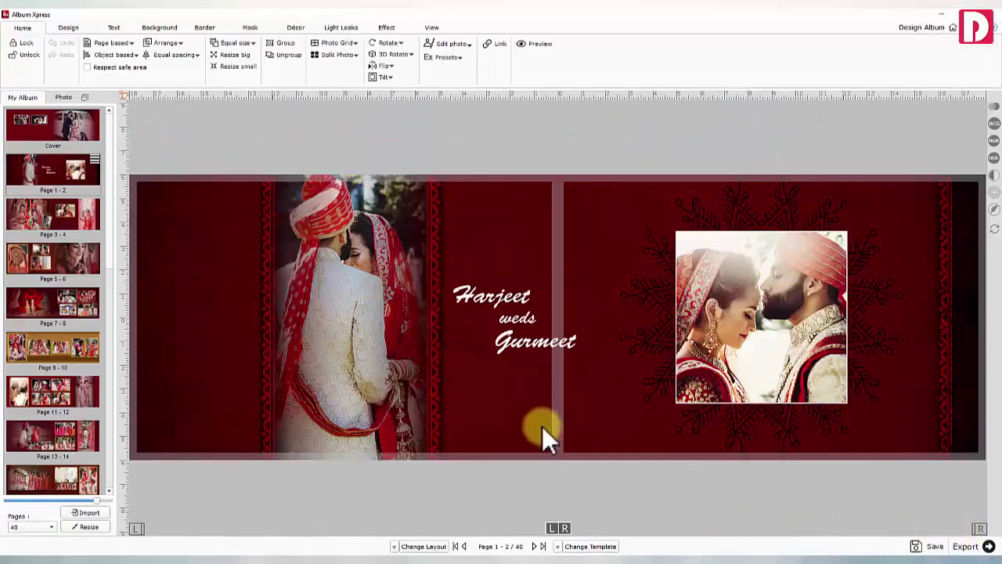
left_click(535, 545)
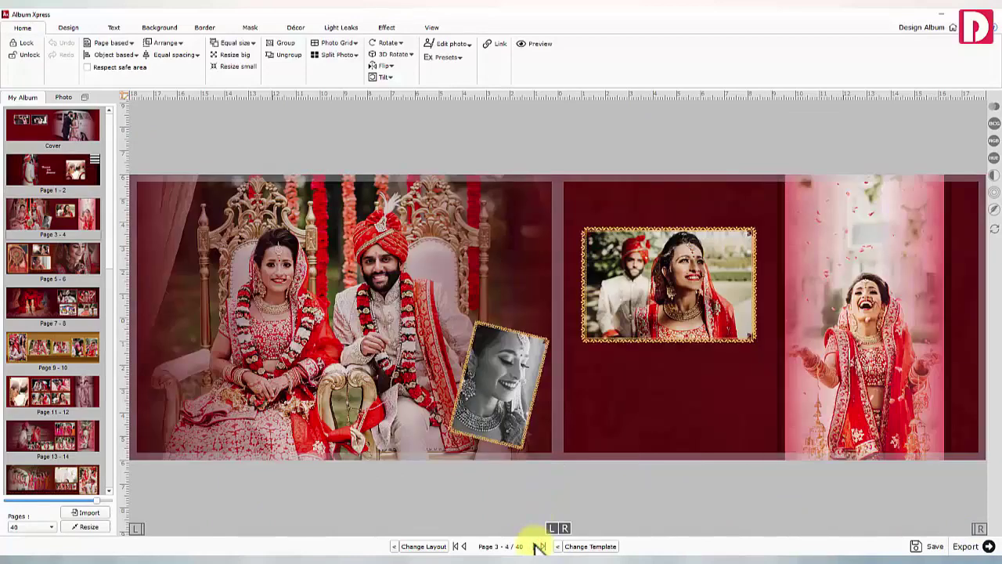
left_click(539, 546)
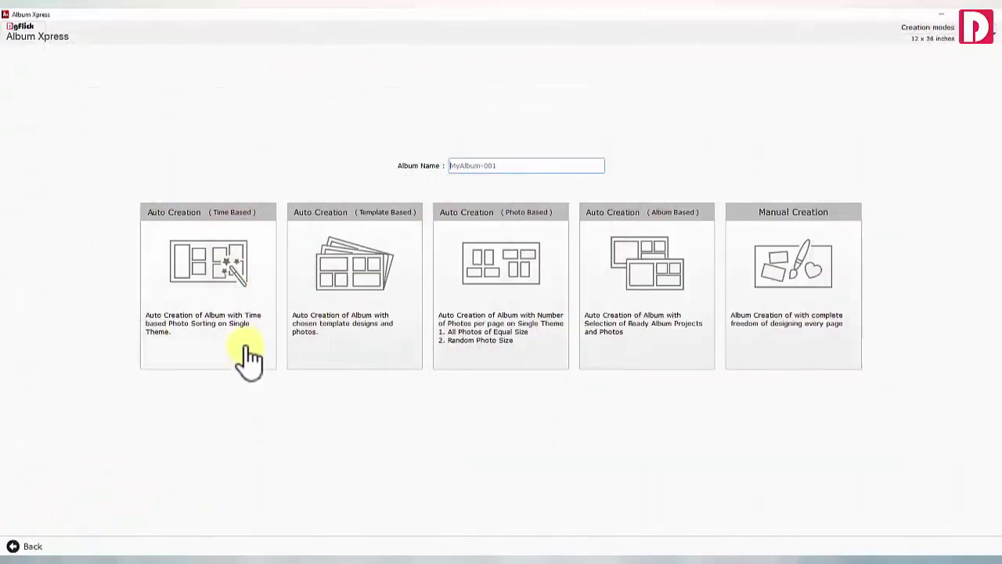
Step: Choose time-based auto creation with theme Bx_05_01_014 and select all 42 photos
left_click(247, 346)
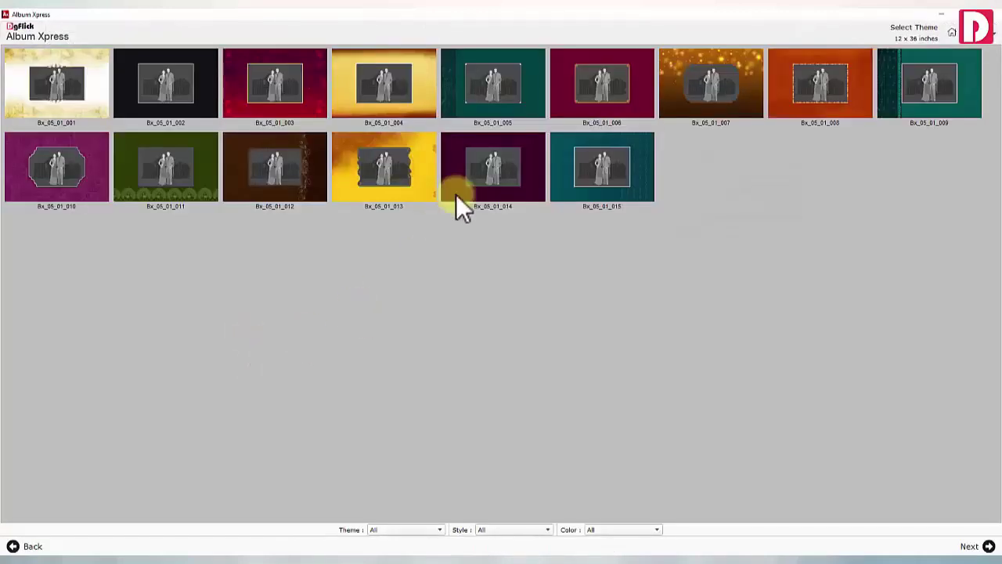
left_click(456, 194)
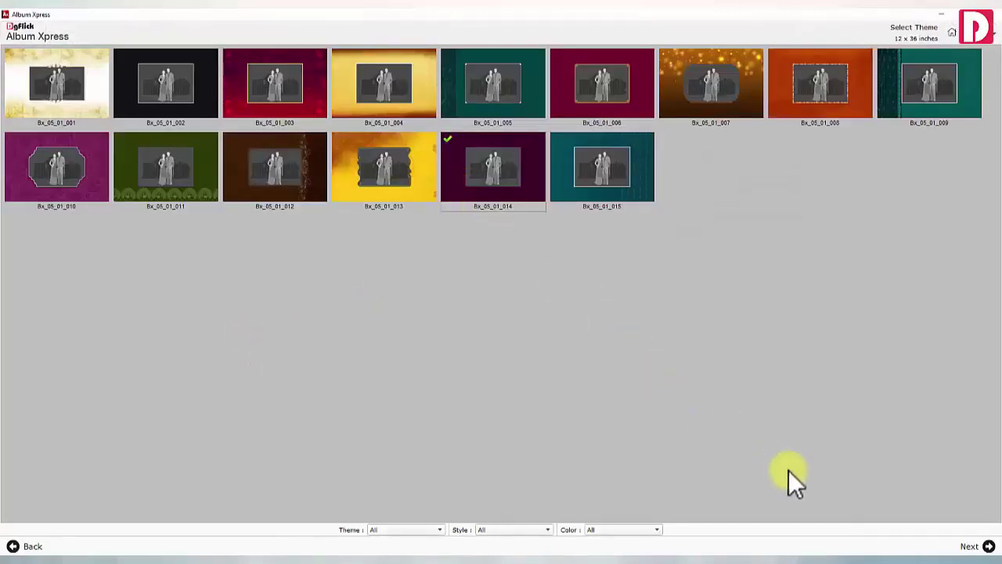
left_click(969, 546)
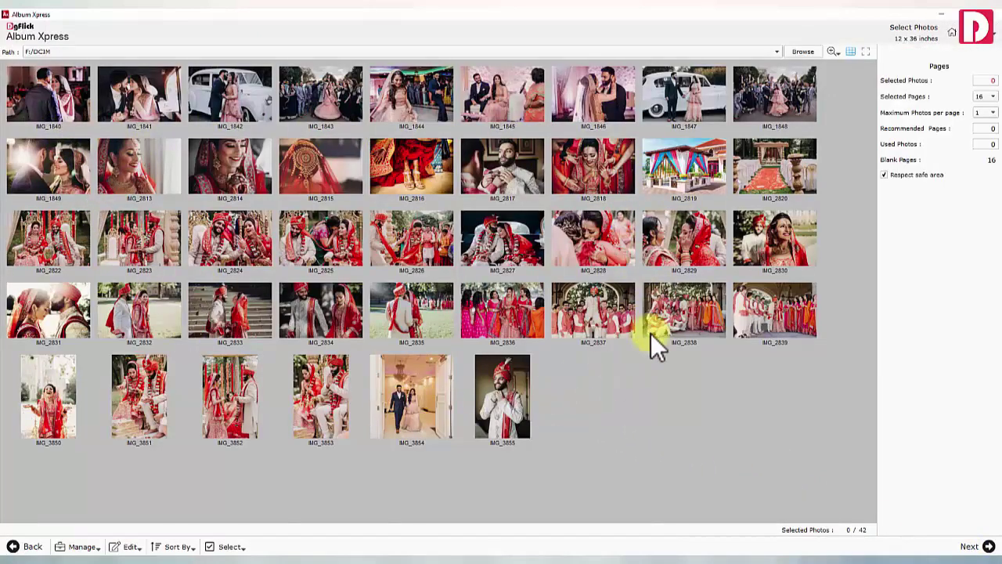
left_click(230, 547)
left_click(244, 490)
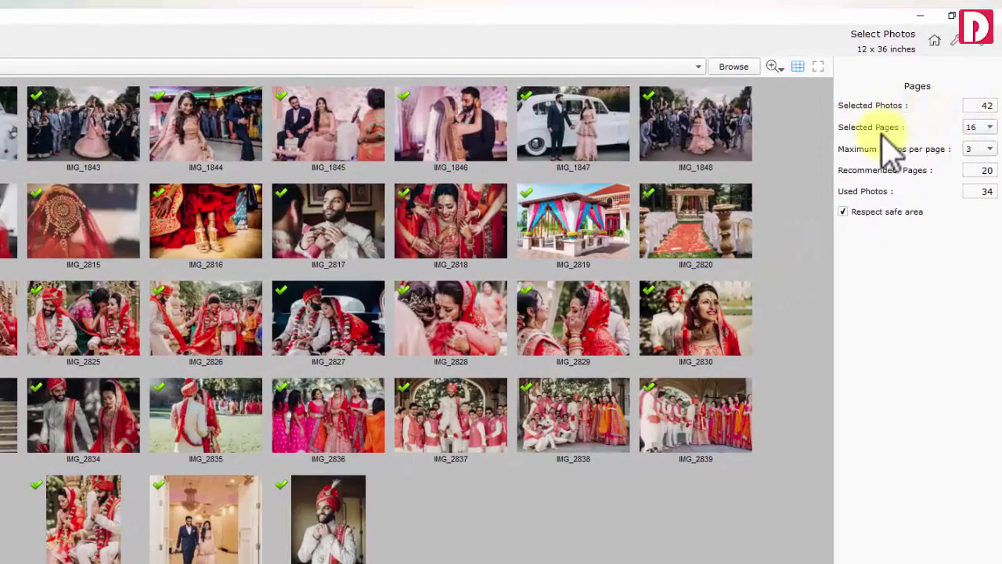
Step: Set 40 pages with up to four photos per page, generate the album, and view the next spread
left_click(990, 128)
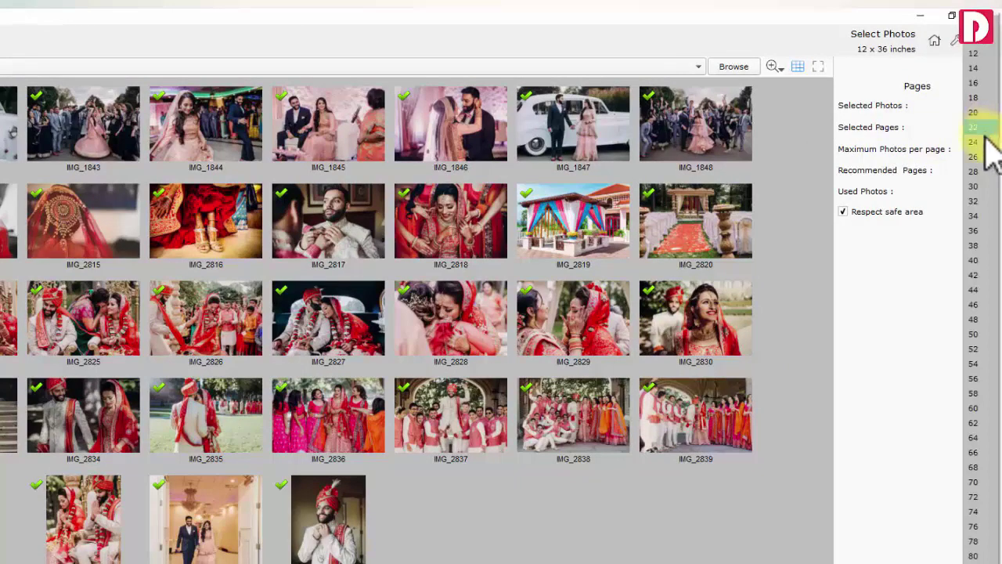
left_click(973, 260)
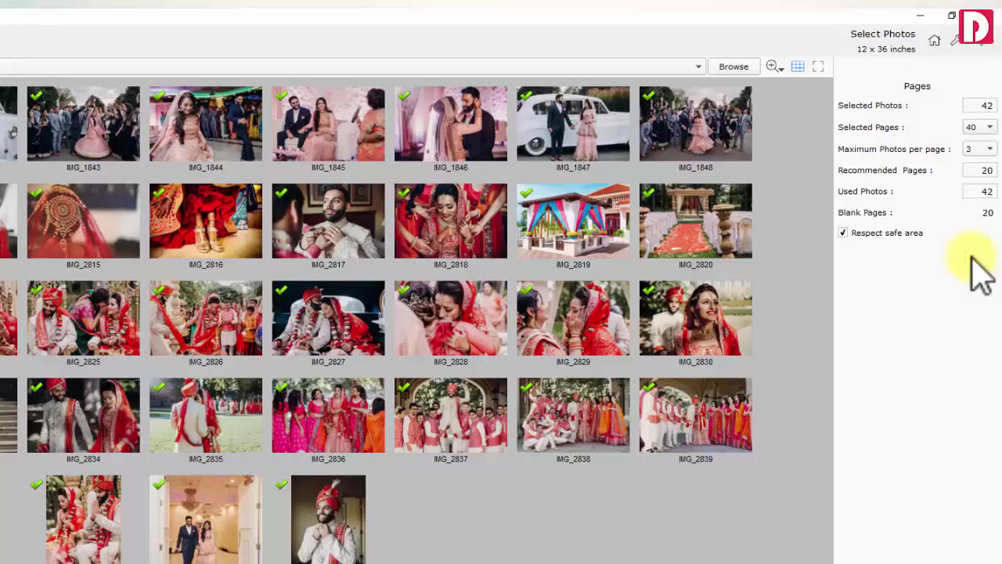
left_click(989, 149)
left_click(979, 166)
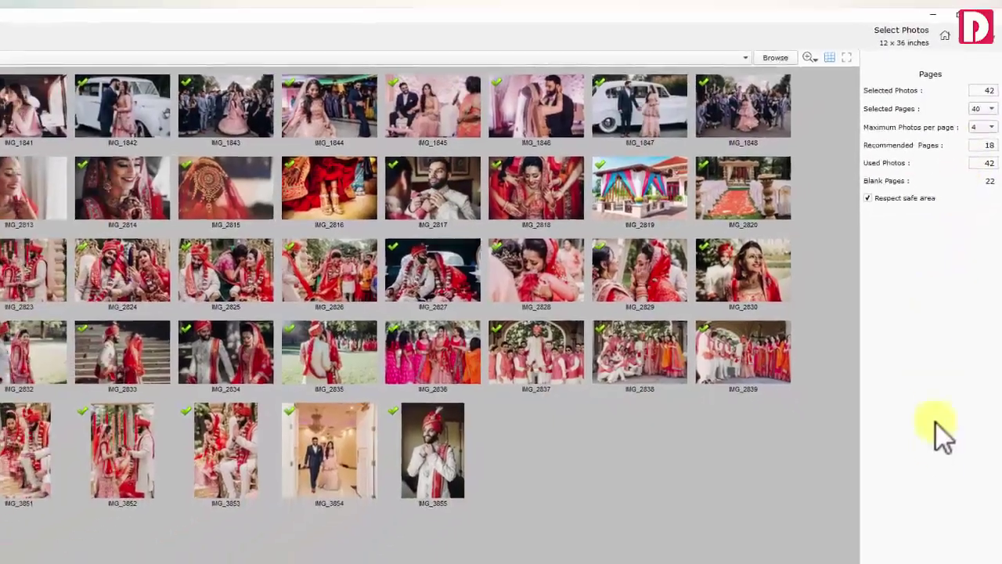
left_click(971, 543)
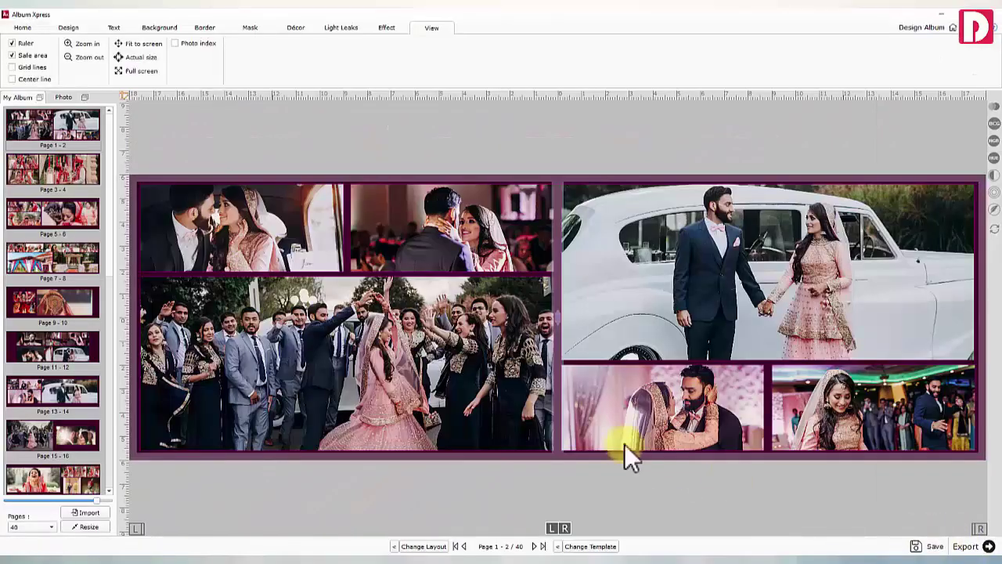
left_click(537, 546)
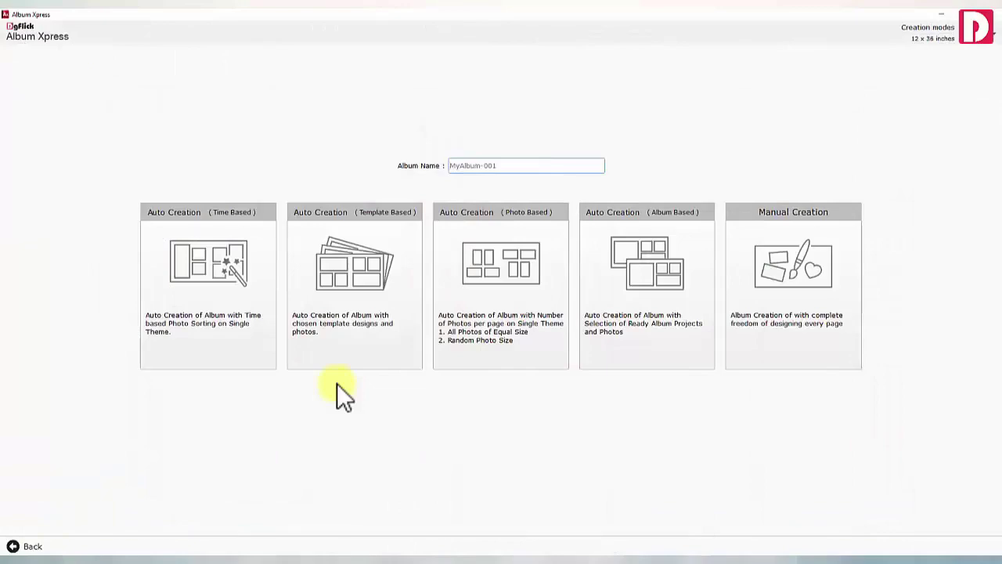
Step: Start a template-based album, place templates 0049, 0023 and 0020, and filter to Extra Panoramic
left_click(369, 340)
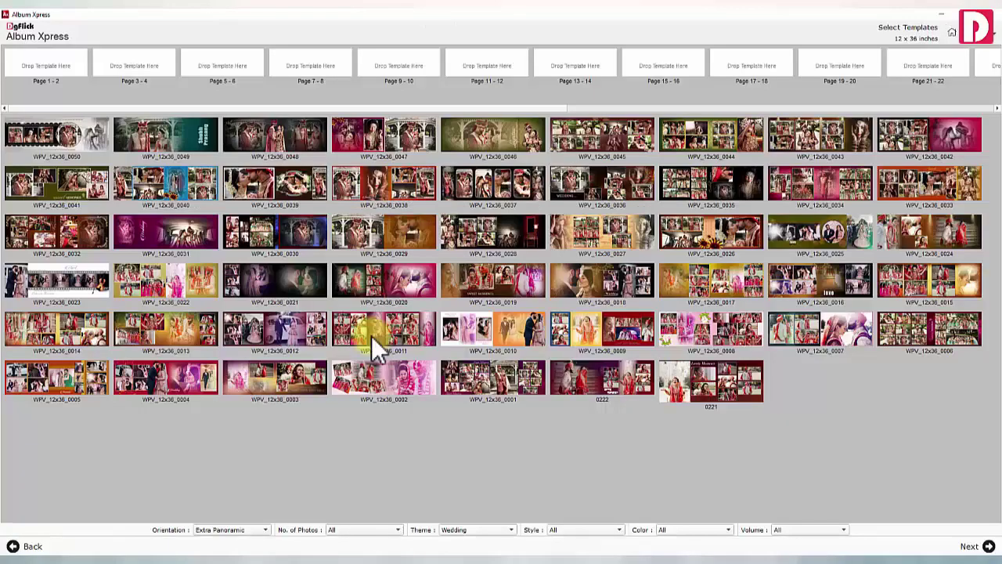
left_click_drag(152, 139, 74, 68)
mouse_move(63, 130)
left_mouse_down()
mouse_move(110, 117)
mouse_move(125, 68)
left_mouse_up()
mouse_move(86, 278)
left_mouse_down()
mouse_move(175, 80)
mouse_move(226, 66)
left_mouse_up()
left_click_drag(368, 281, 294, 56)
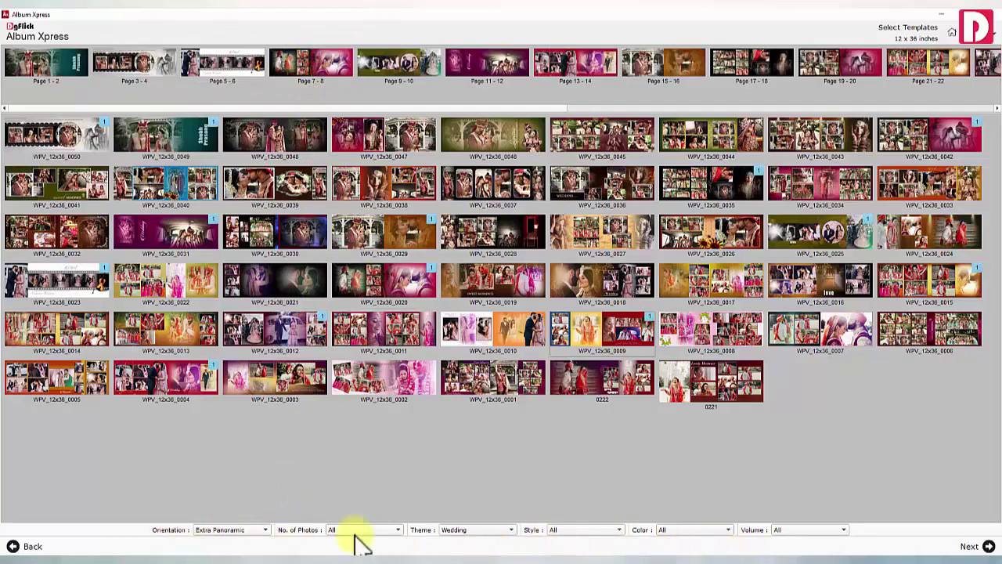
left_click(234, 530)
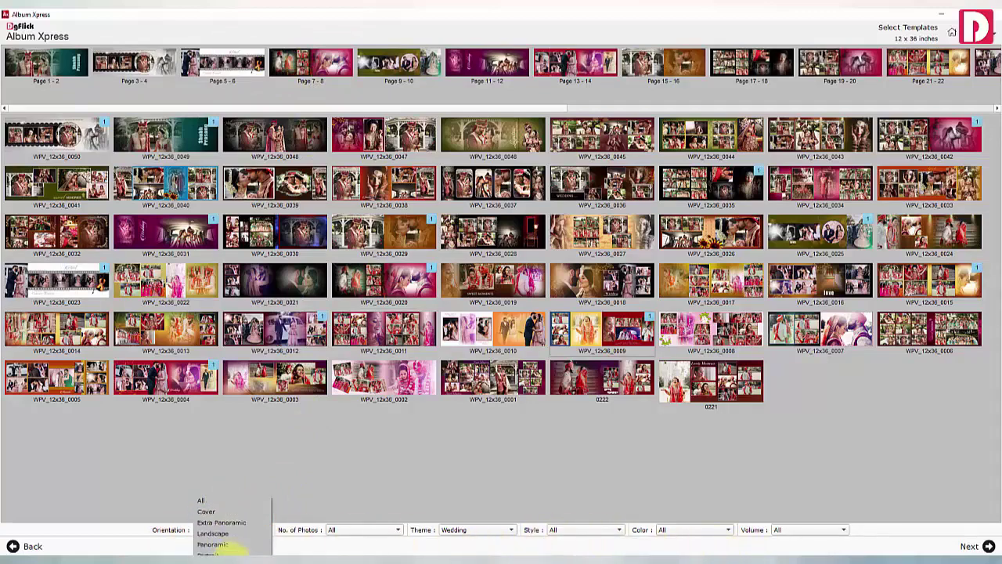
left_click(225, 522)
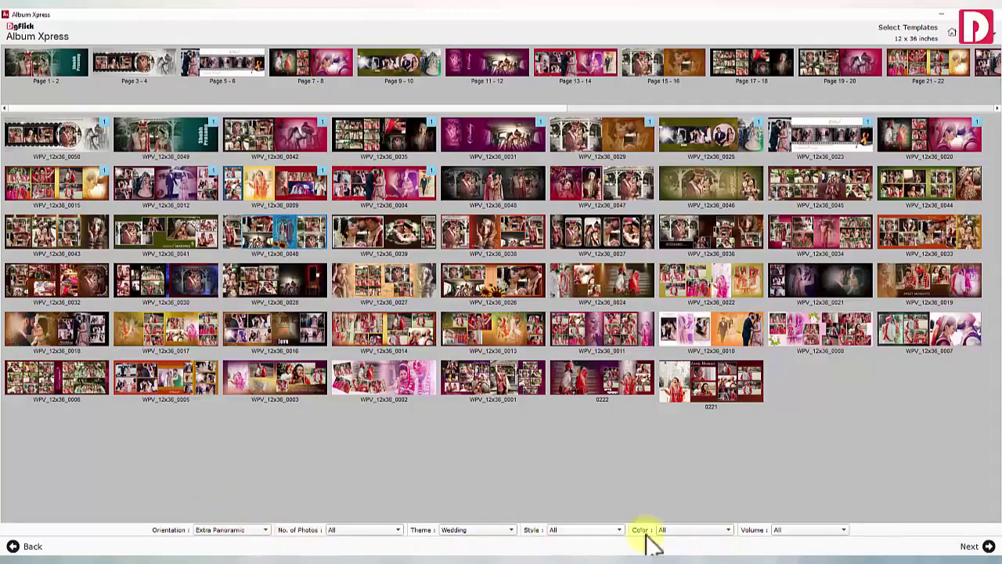
Step: Select all 42 photos, build the album, and view the next spread
left_click(973, 545)
left_click(229, 547)
left_click(219, 491)
left_click(956, 549)
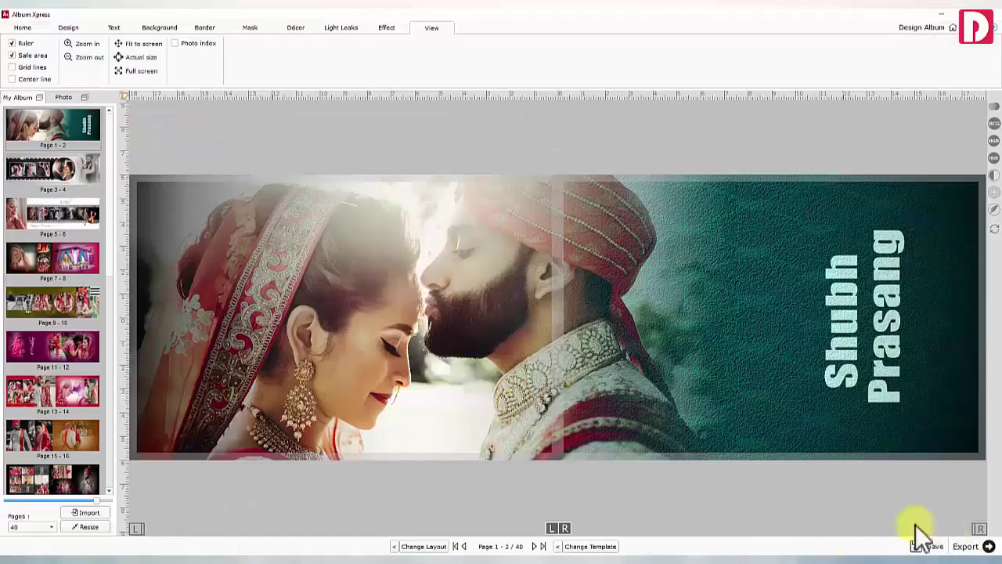
left_click(537, 547)
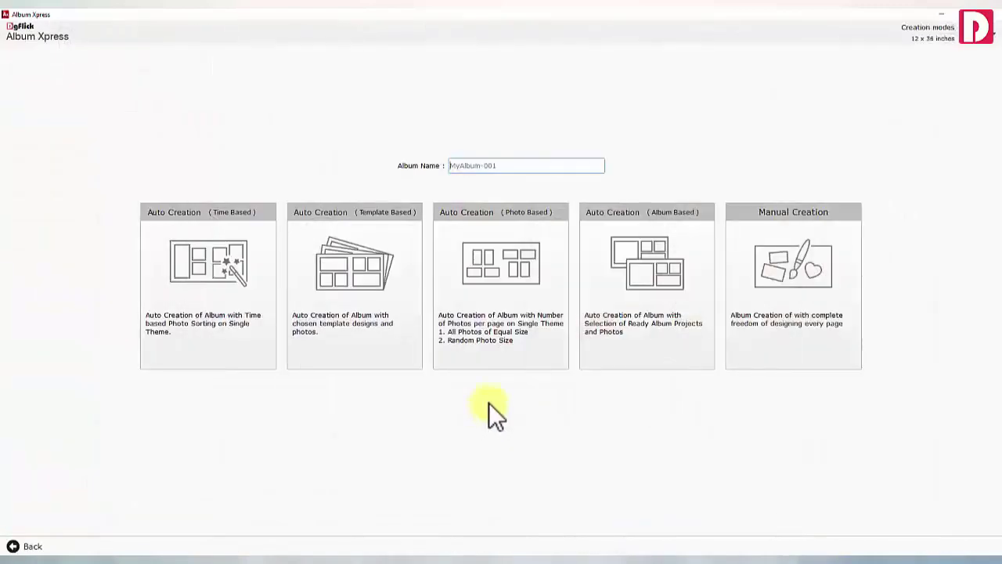
Step: Start a photo-based auto album with random photo sizes
left_click(501, 311)
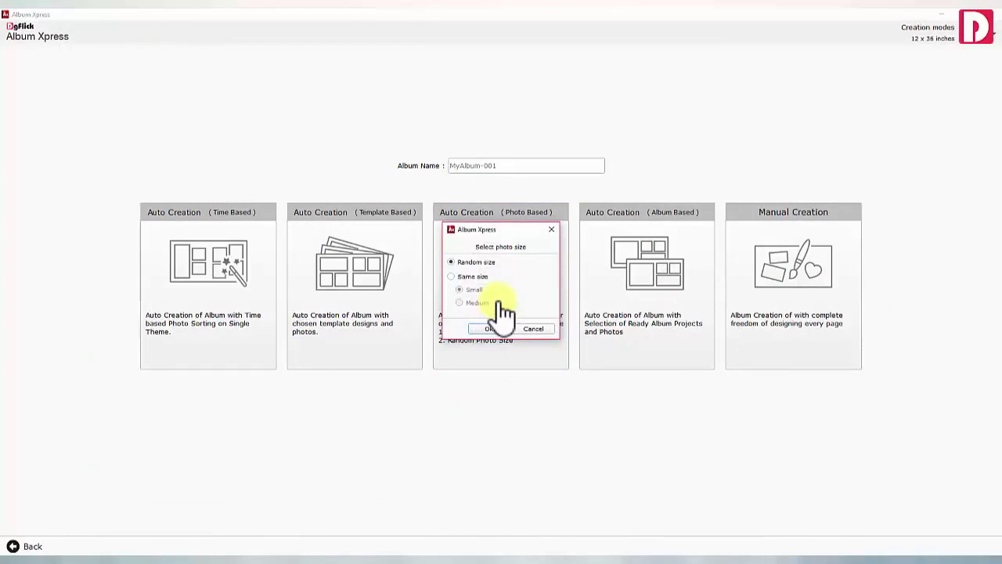
left_click(452, 276)
left_click(461, 263)
left_click(492, 327)
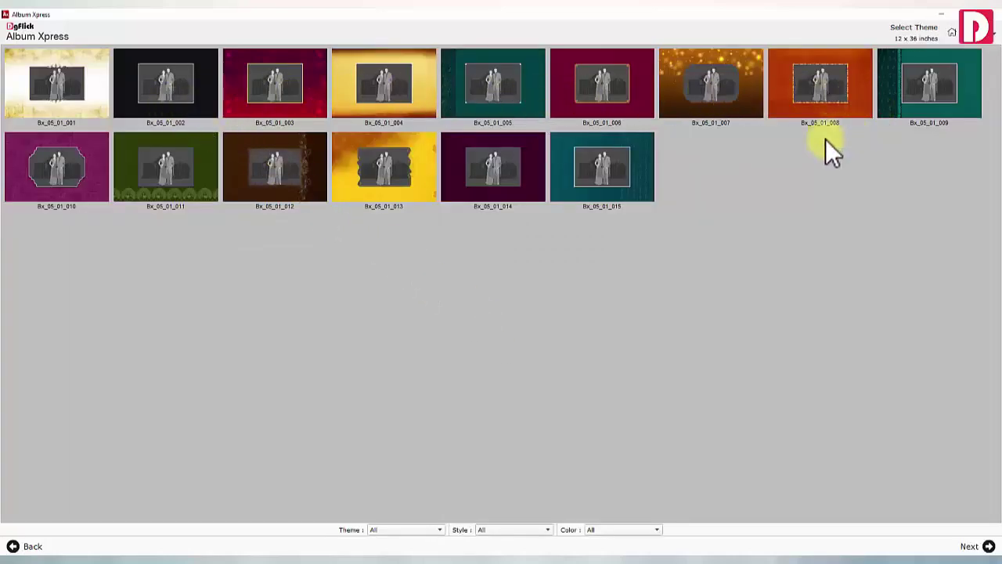
Step: Use theme Bx_05_01_005 with all 42 photos, up to five per spread, and generate the album
left_click(493, 100)
left_click(975, 544)
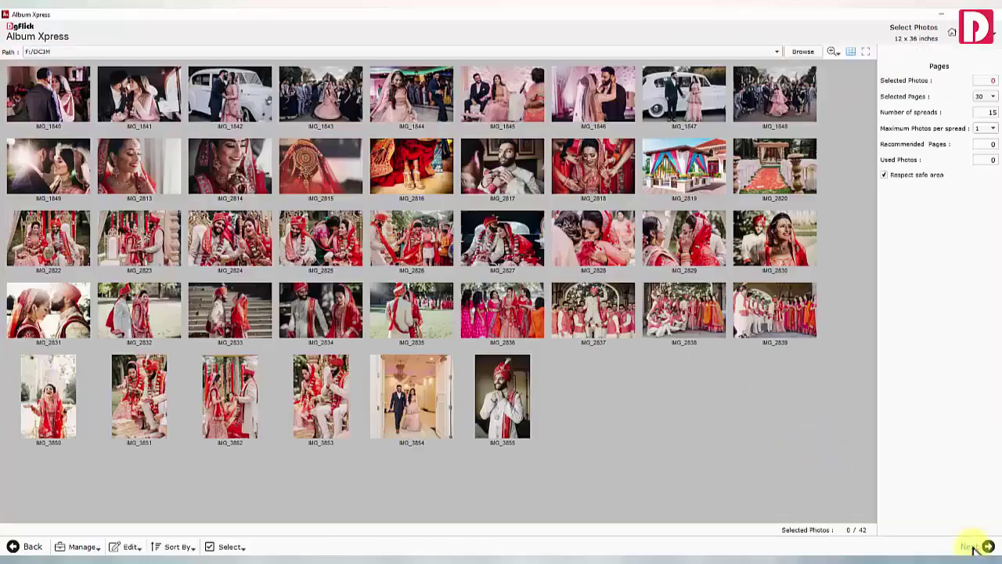
left_click(229, 546)
left_click(239, 488)
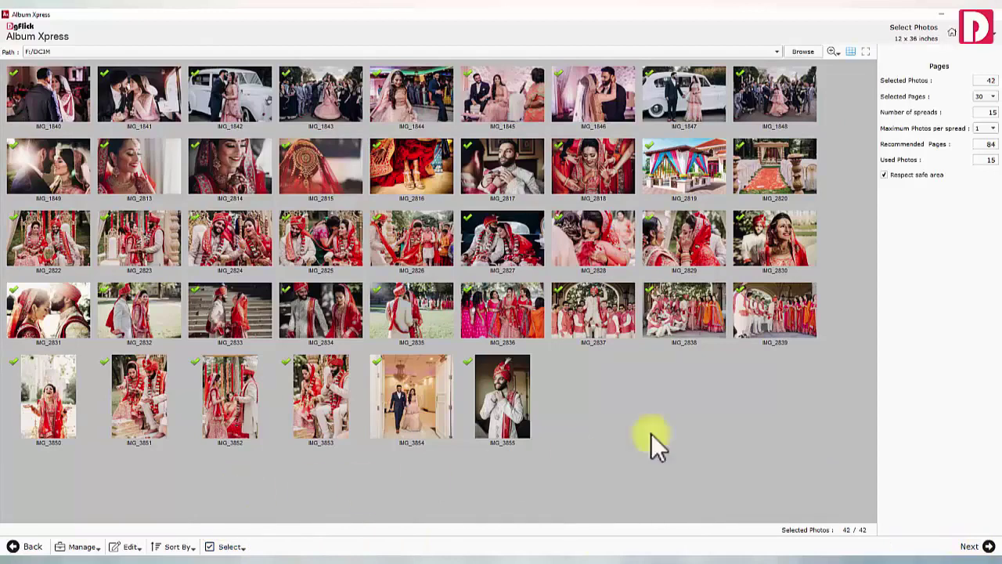
left_click(990, 128)
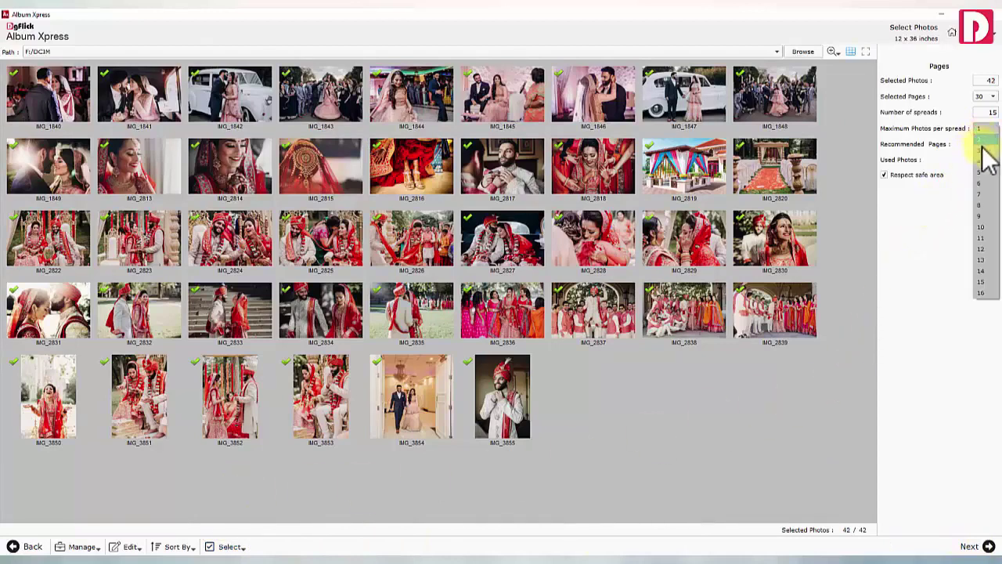
left_click(987, 181)
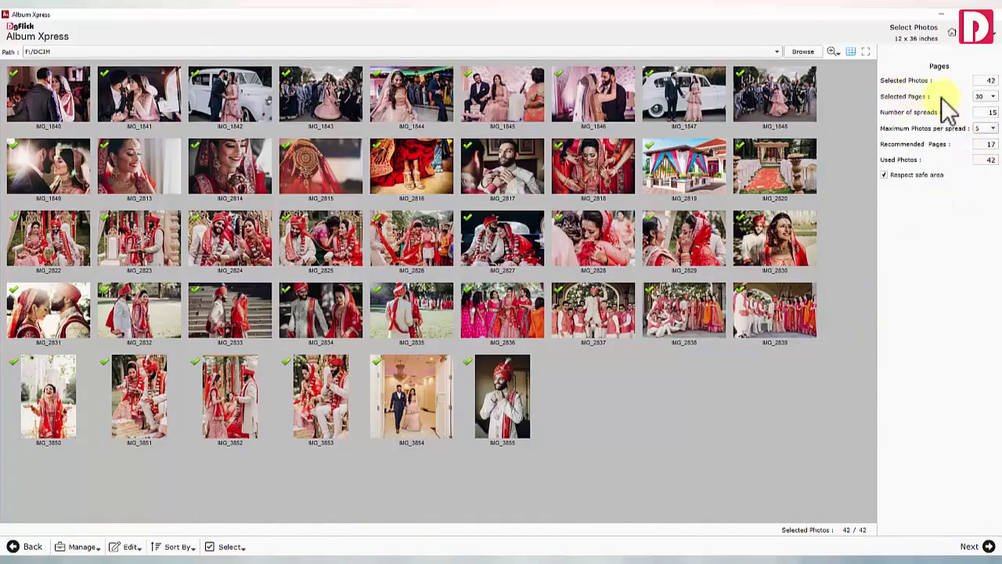
left_click(968, 546)
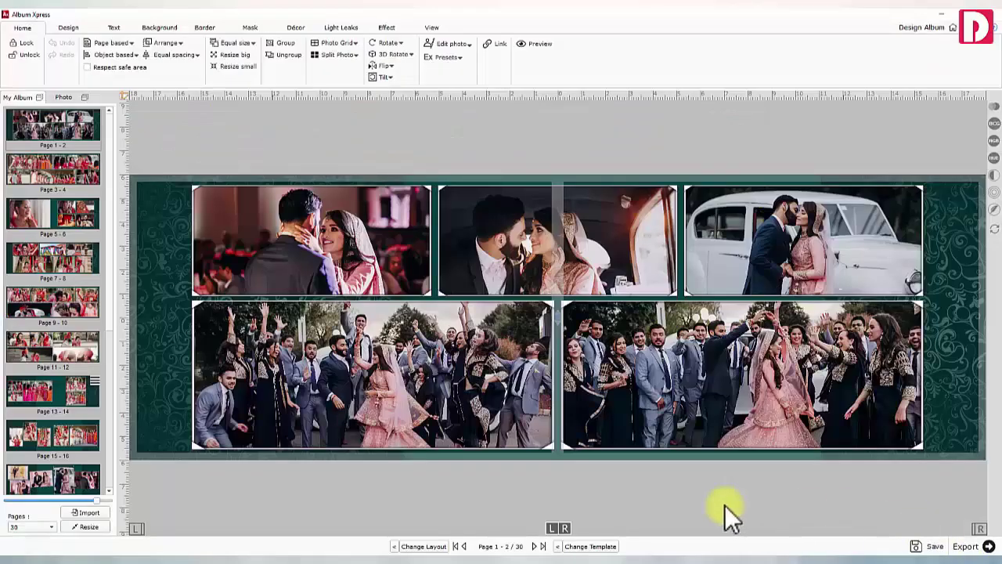
Step: On the next spread, cycle through several alternative photo layouts
left_click(536, 546)
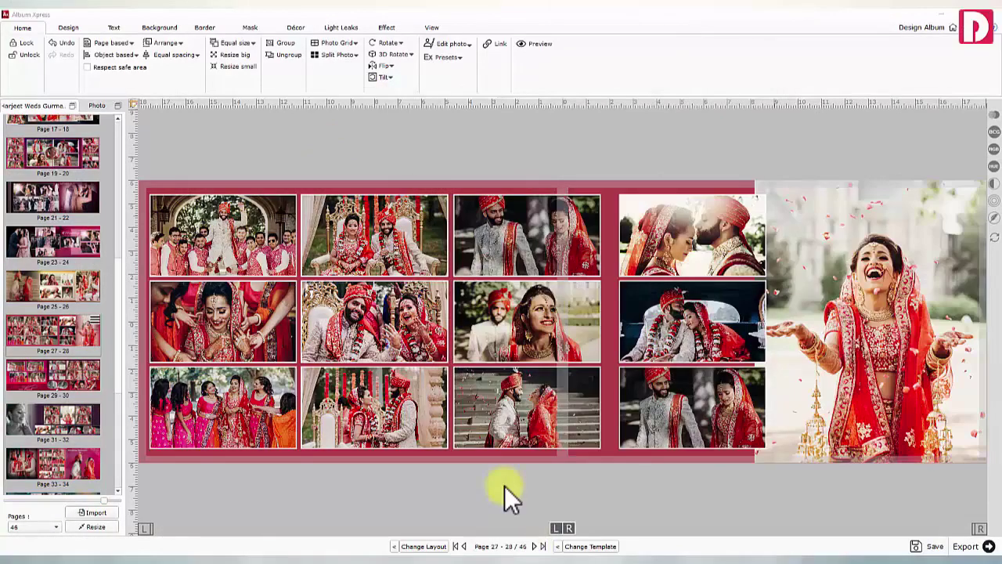
left_click(413, 546)
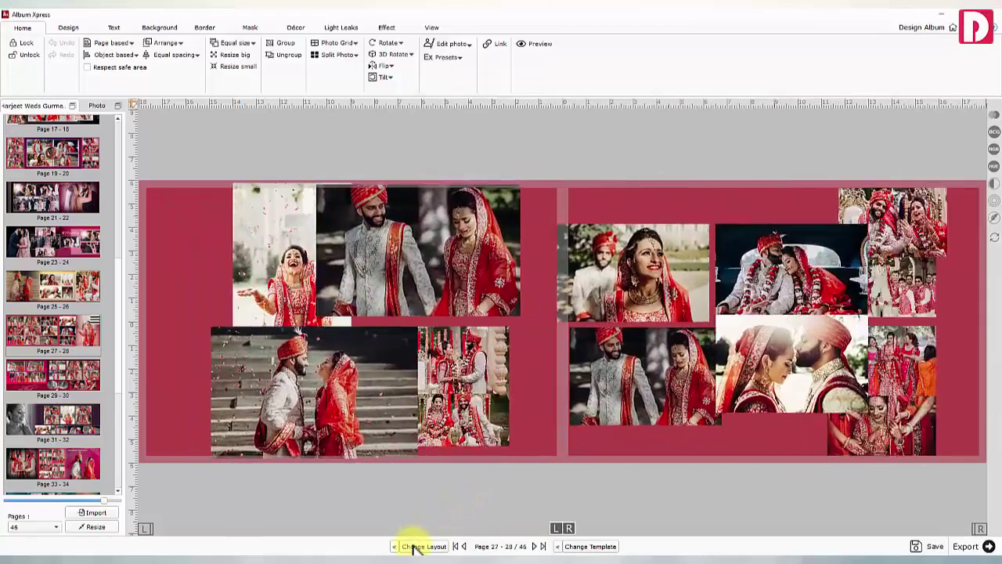
left_click(414, 546)
left_click(414, 546)
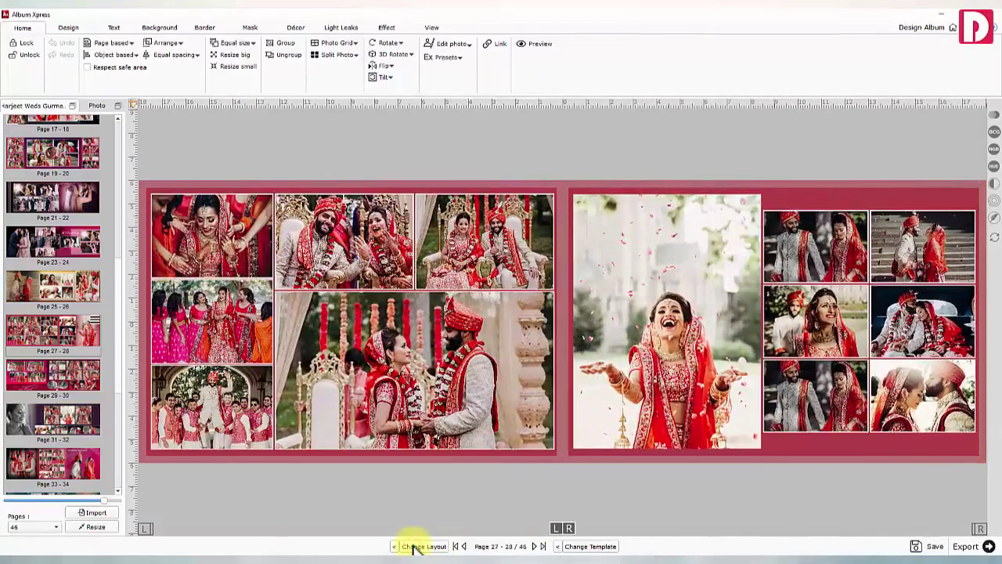
left_click(394, 545)
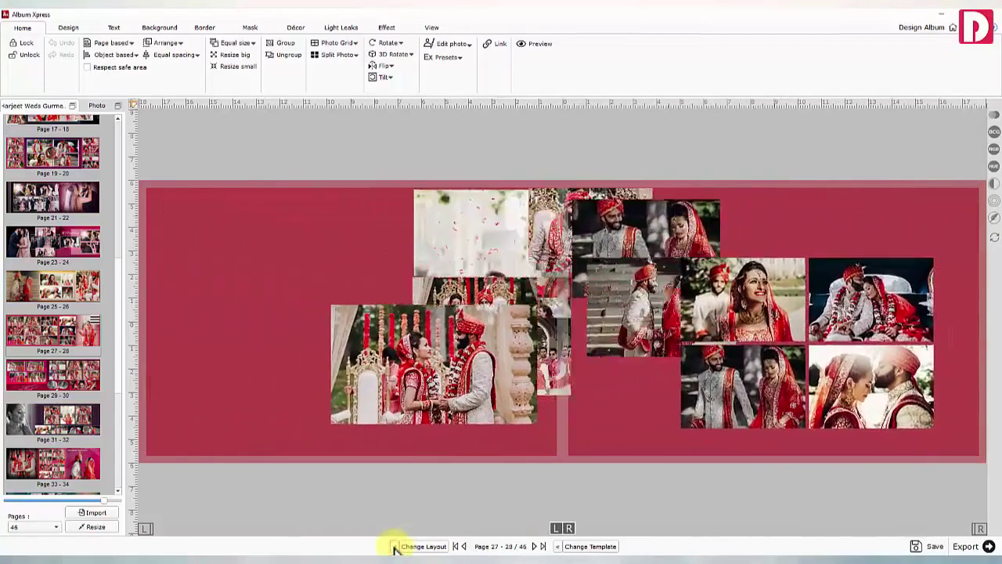
left_click(394, 546)
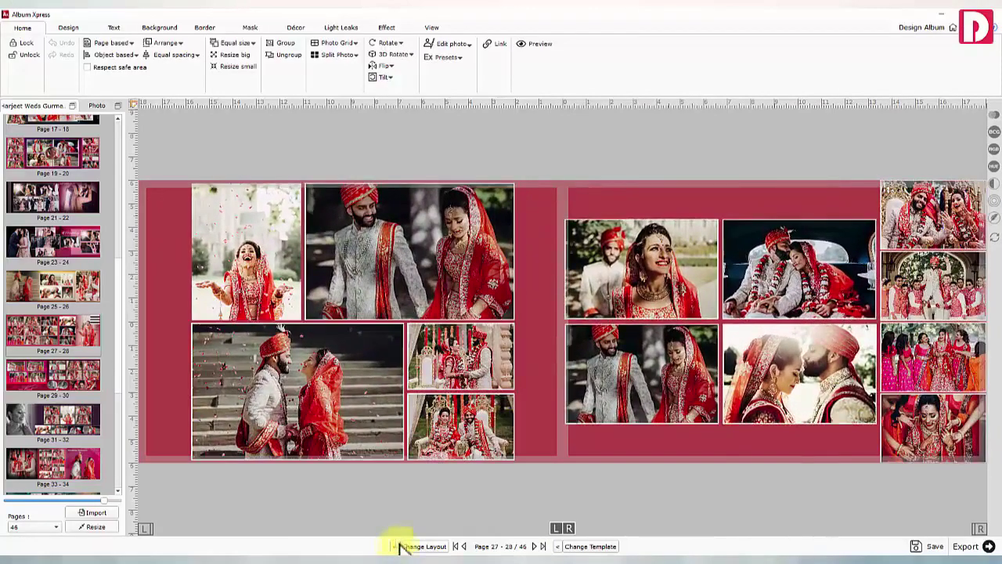
Step: Flip the page 27–28 spread horizontally and then vertically
right_click(527, 313)
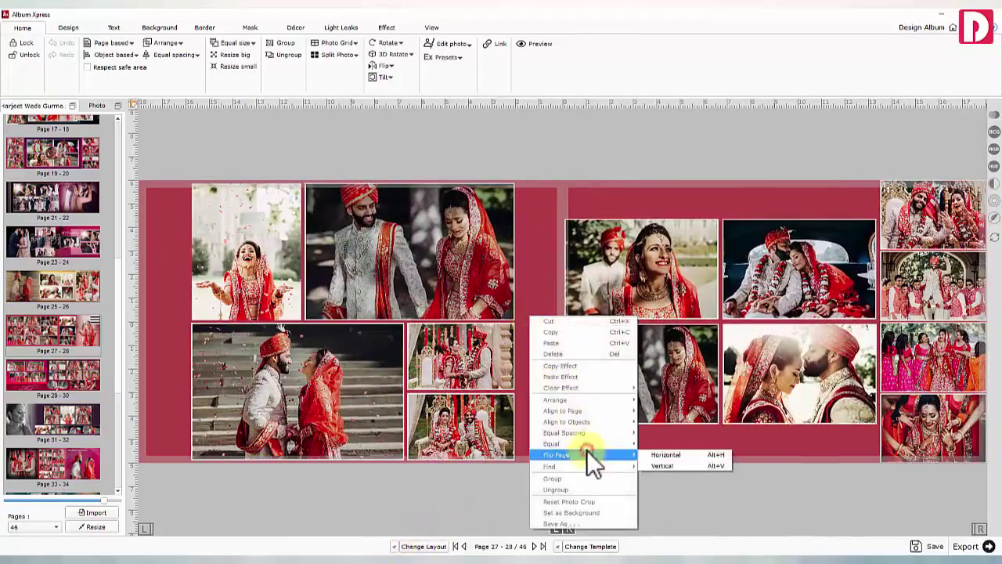
left_click(665, 454)
right_click(595, 334)
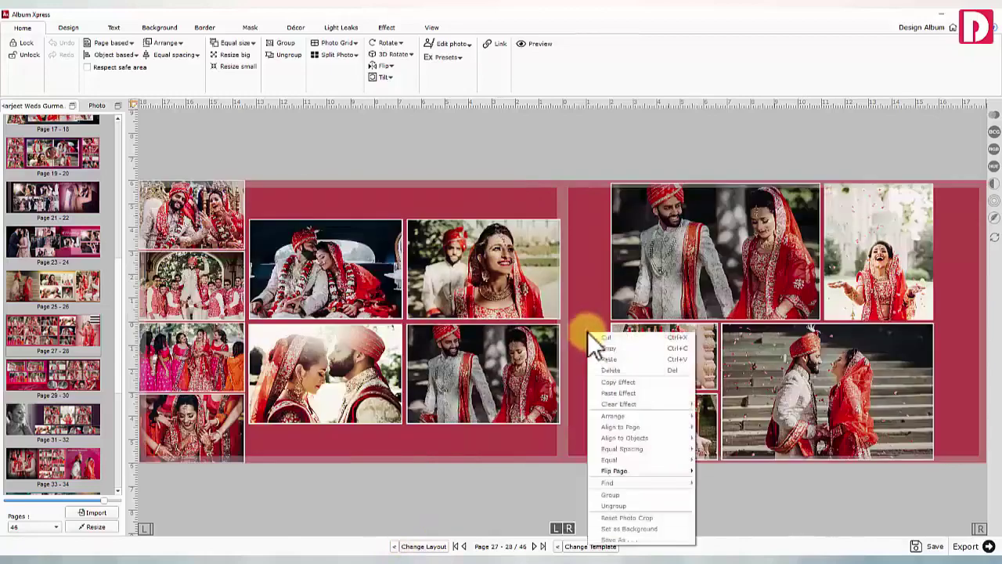
left_click(734, 480)
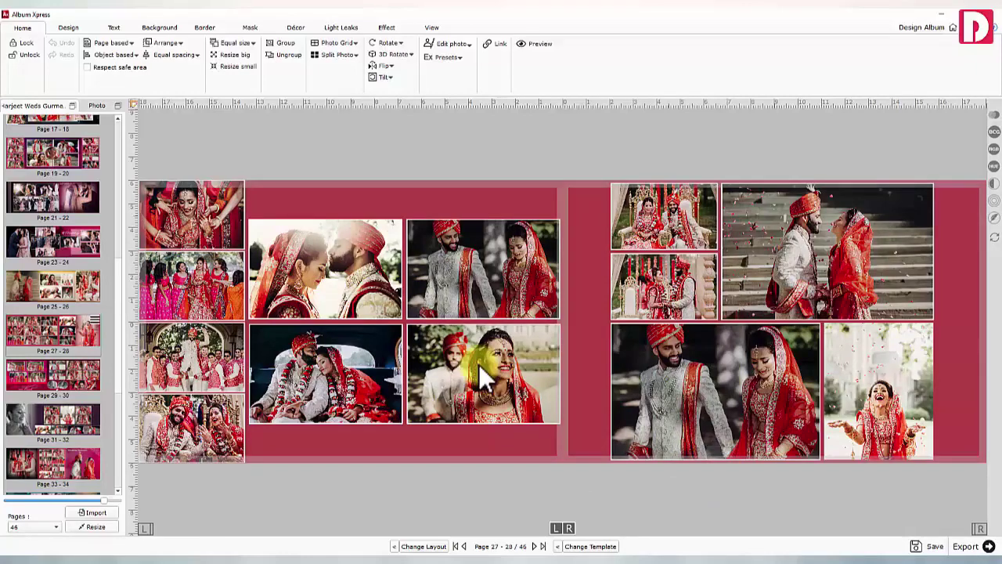
Step: Rearrange the six left-page photos of spread 27–28 into an even three-by-two grid
left_click_drag(186, 159, 373, 451)
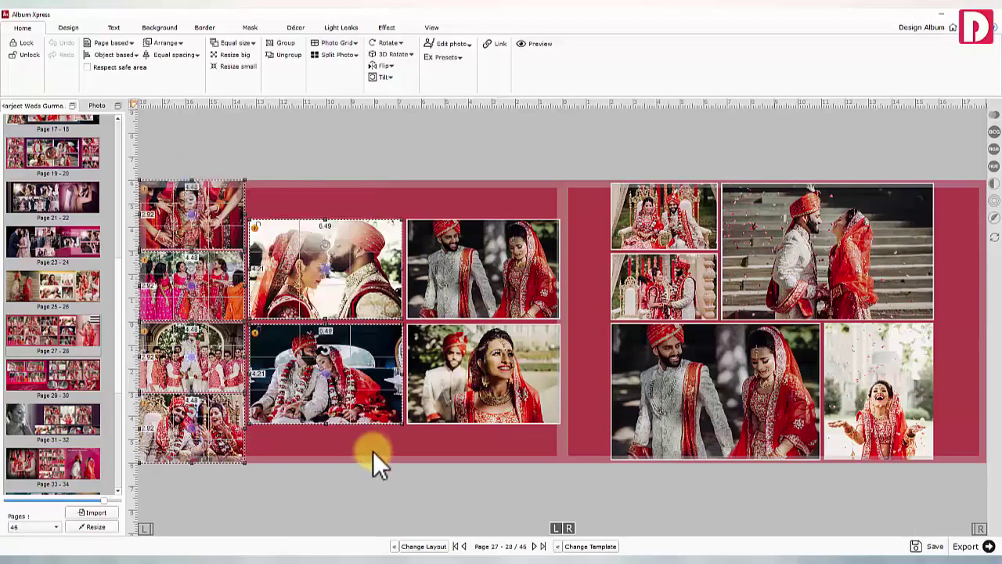
left_click(425, 547)
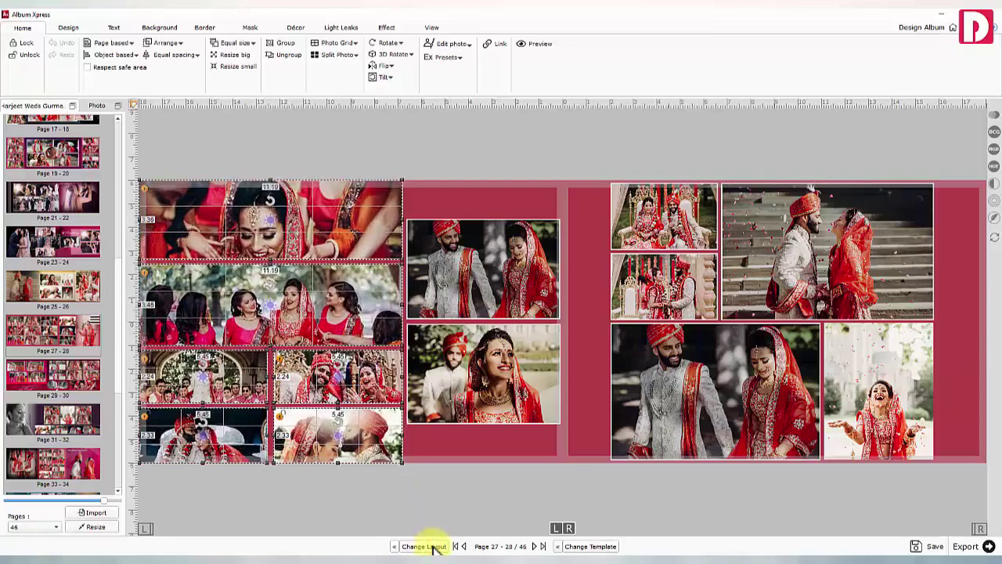
left_click(433, 545)
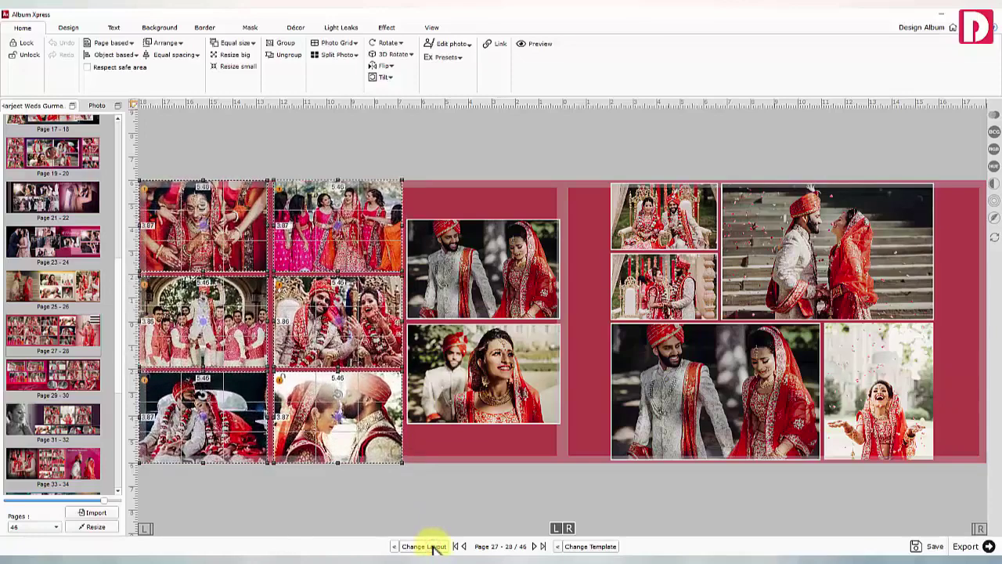
left_click(434, 498)
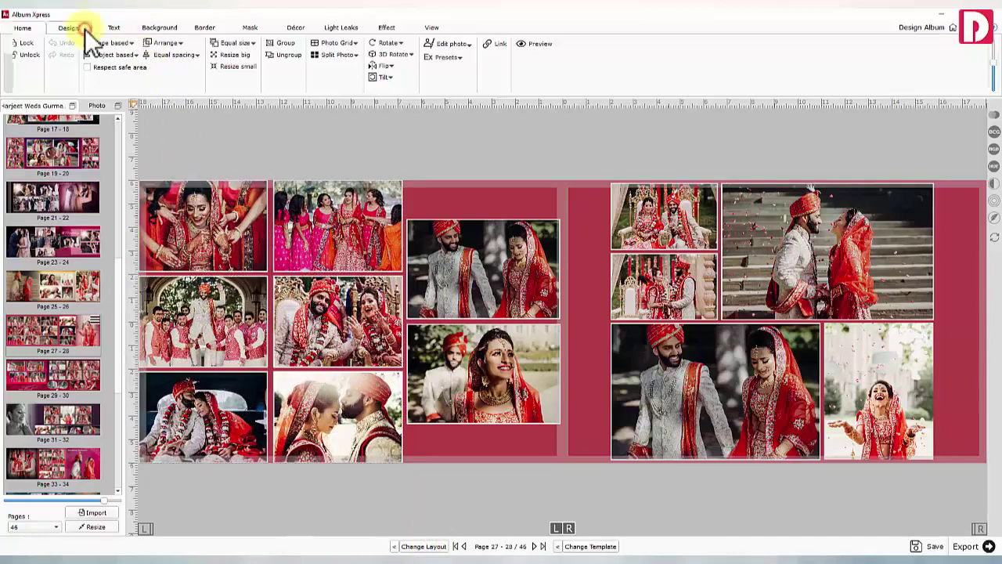
Step: Show the page layout choices in the Design tools instead of templates
left_click(79, 28)
left_click(28, 66)
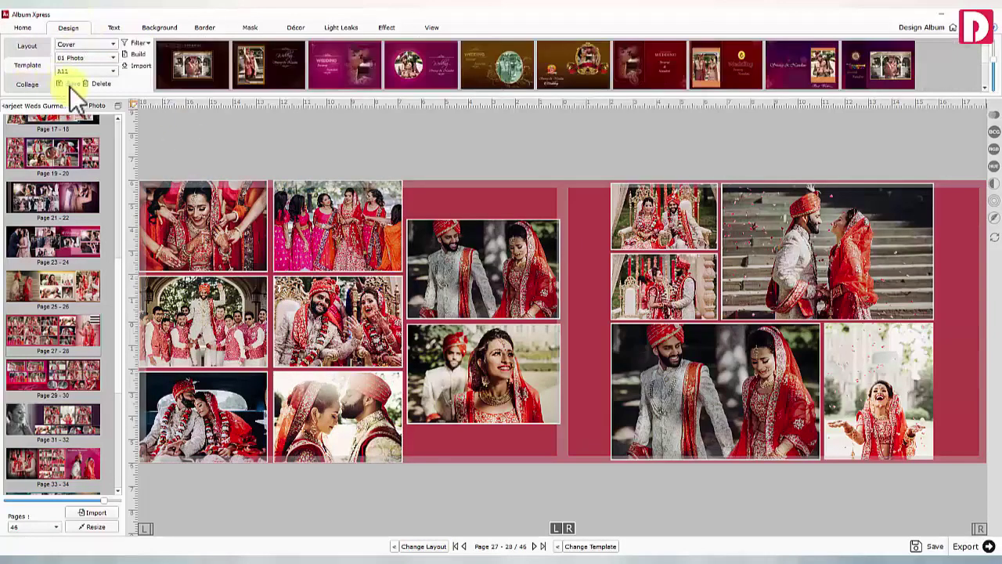
left_click(27, 45)
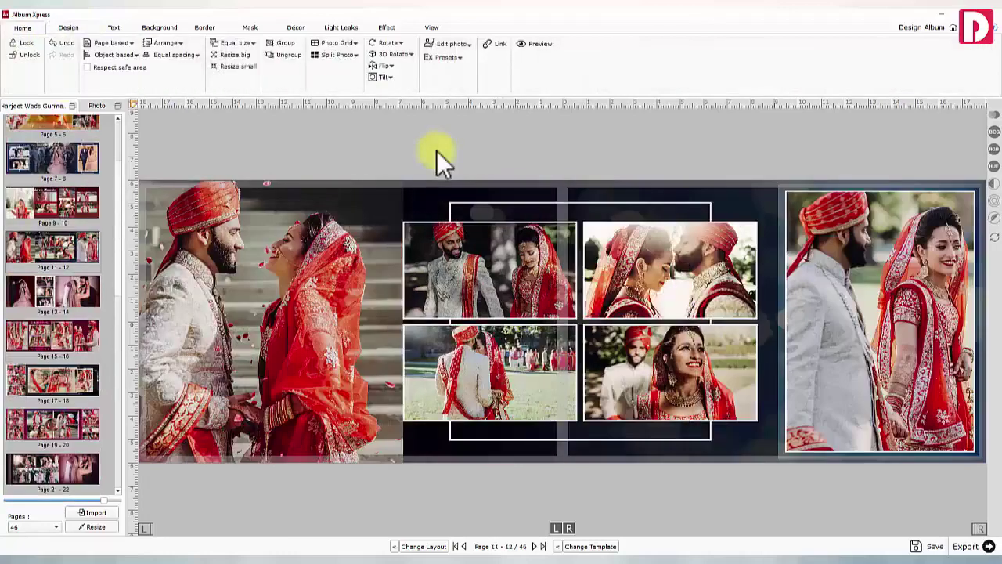
Step: Try different collage templates on the pages 11–12 spread
left_click(62, 27)
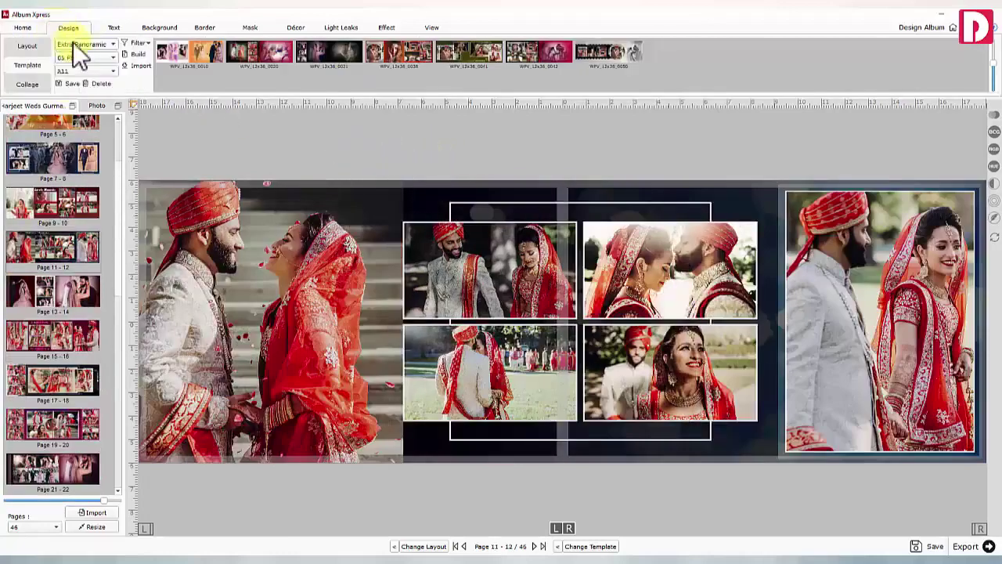
left_click(81, 47)
left_click(97, 45)
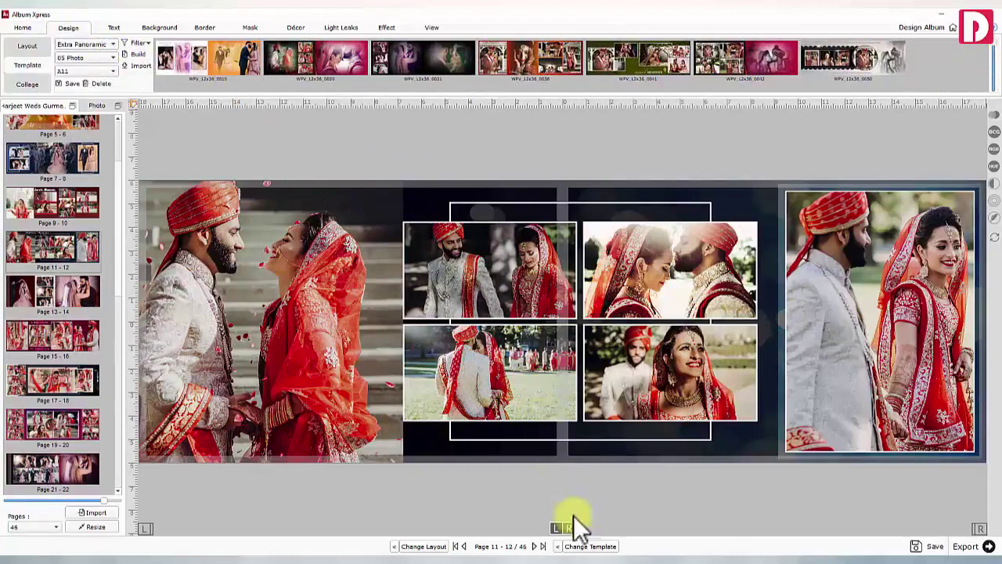
left_click(586, 546)
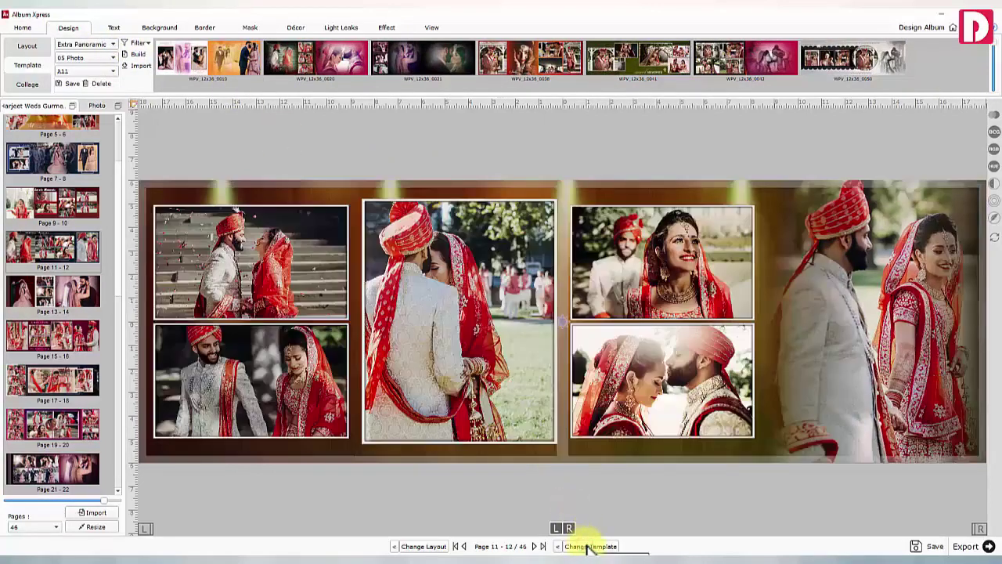
left_click(591, 547)
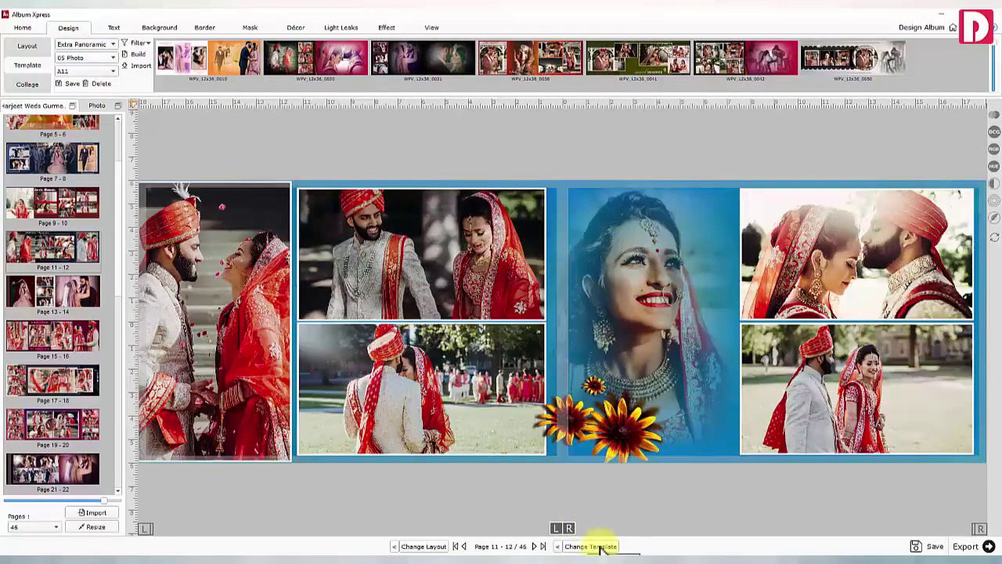
Step: Place a library photo on the spread and switch to the Wedding memories template
left_click(90, 105)
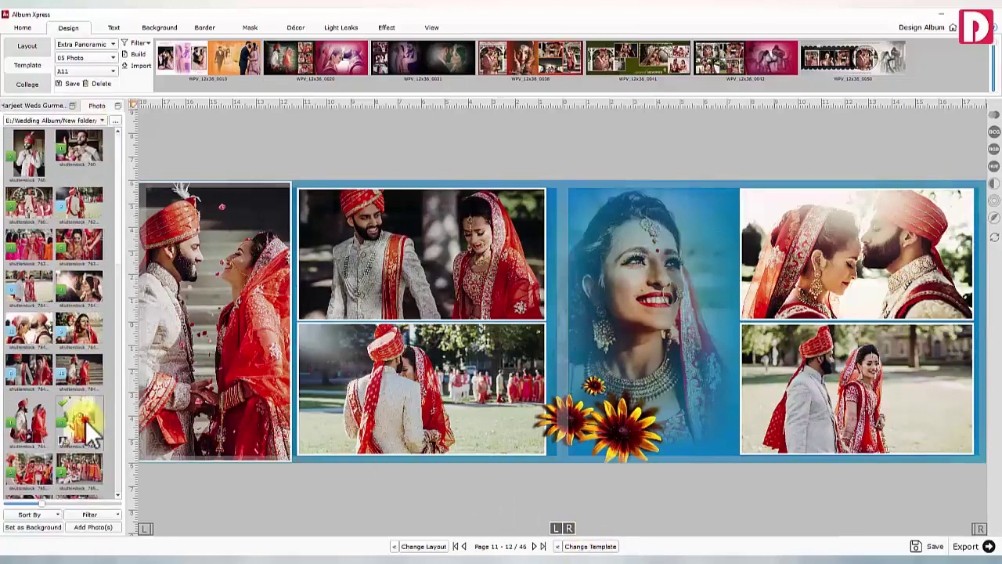
left_click_drag(86, 420, 562, 321)
left_click(589, 547)
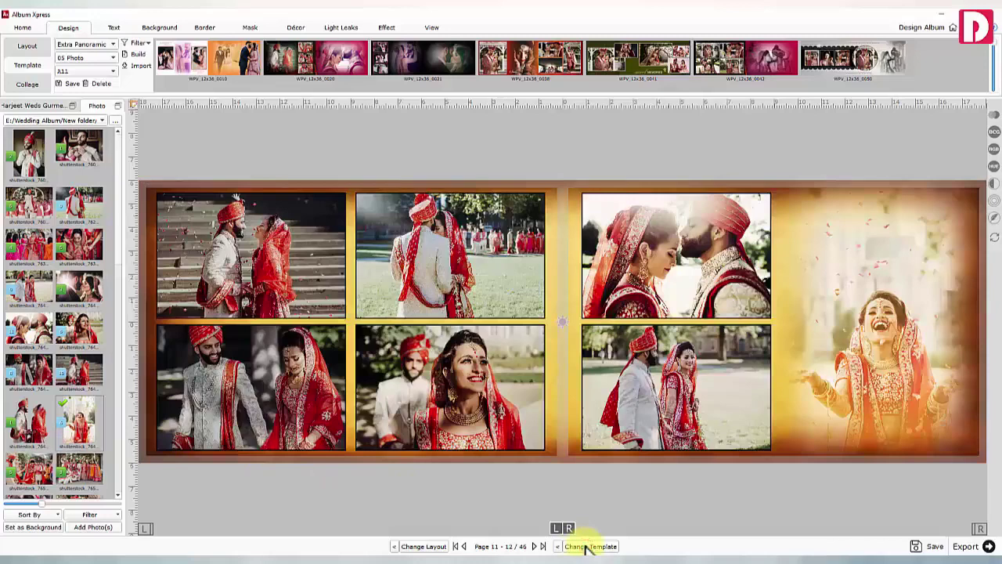
left_click(589, 547)
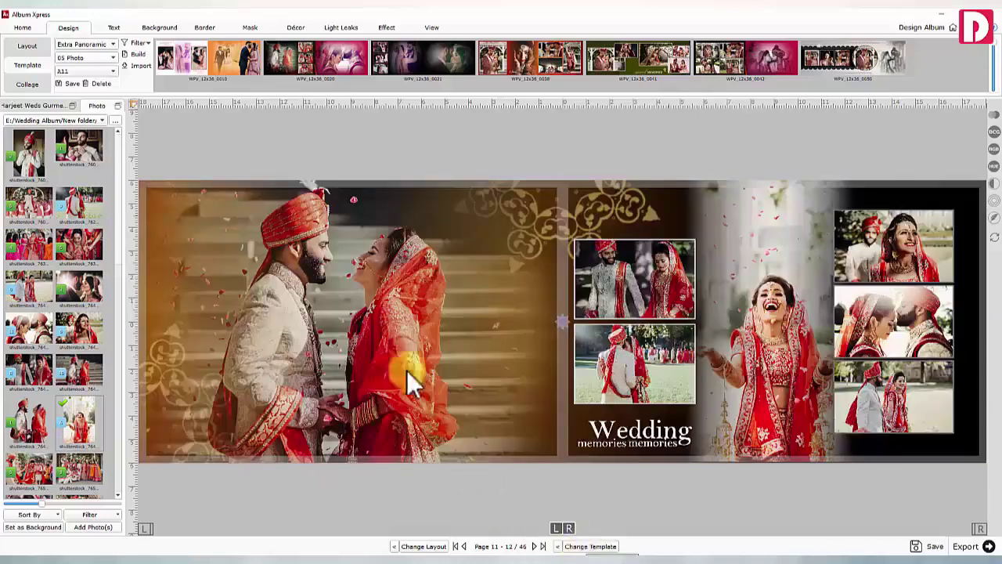
Step: Try golden and peach bokeh backgrounds, then settle on the purple bokeh background
left_click(169, 28)
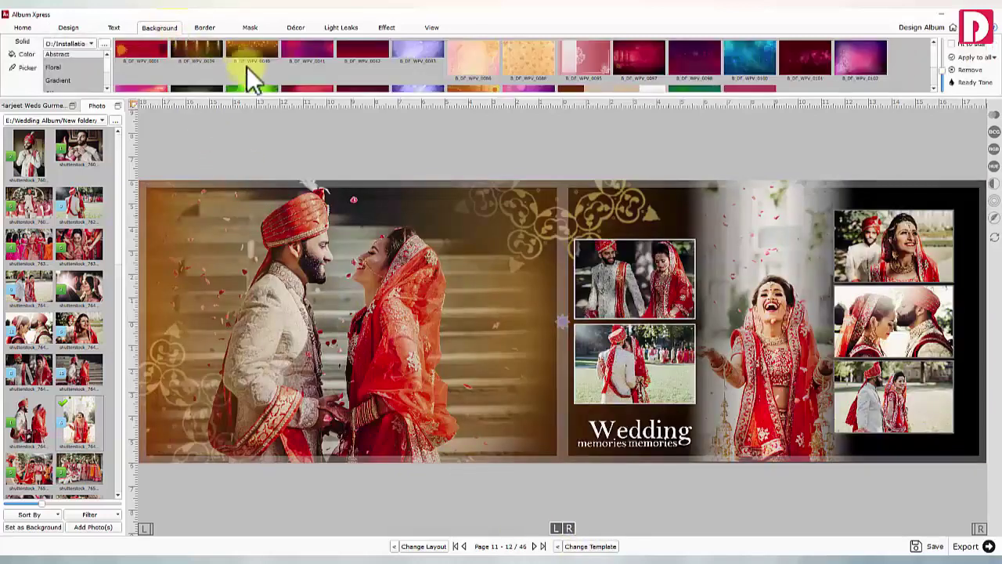
left_click(251, 44)
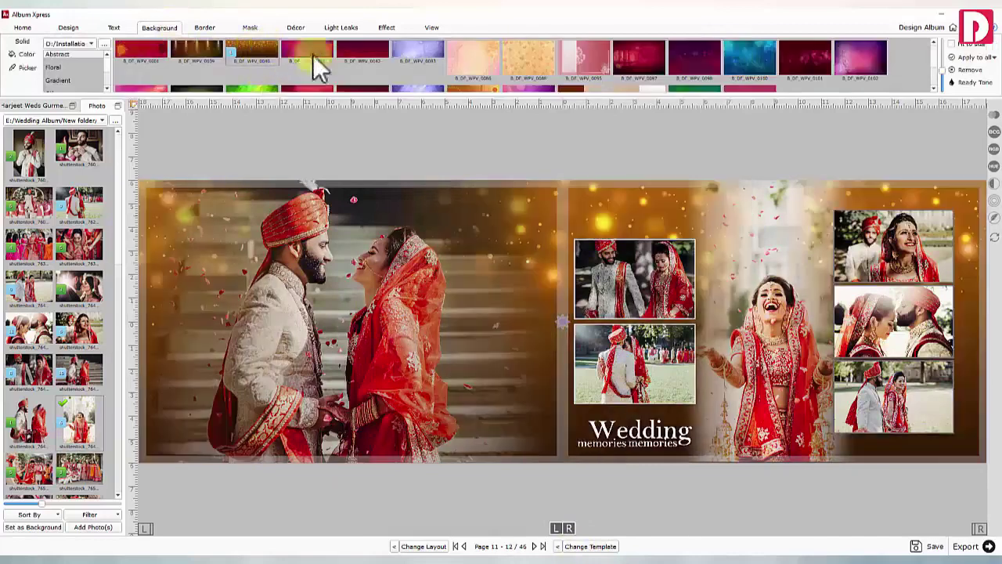
left_click(469, 55)
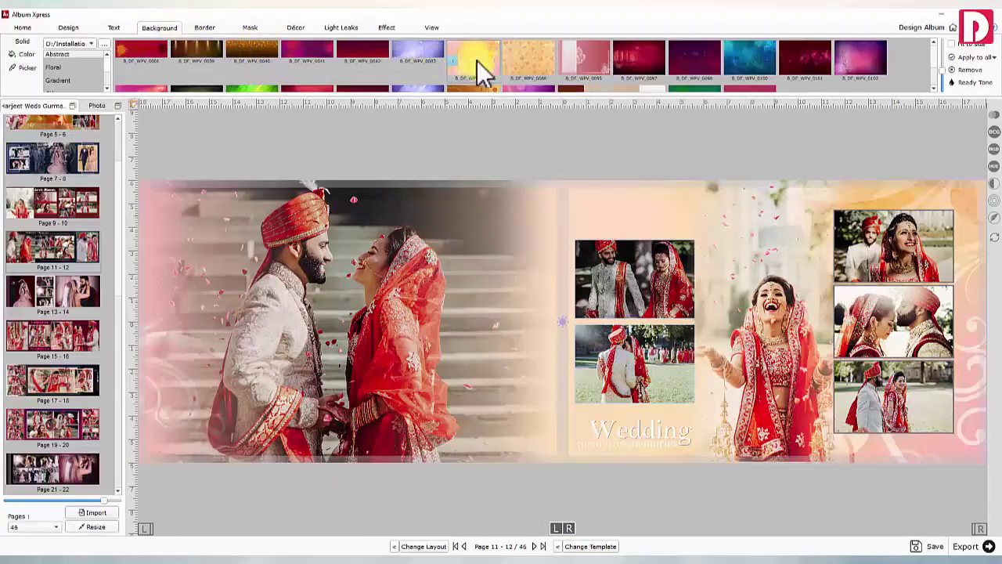
left_click(699, 61)
scroll(900, 70, "down", 5)
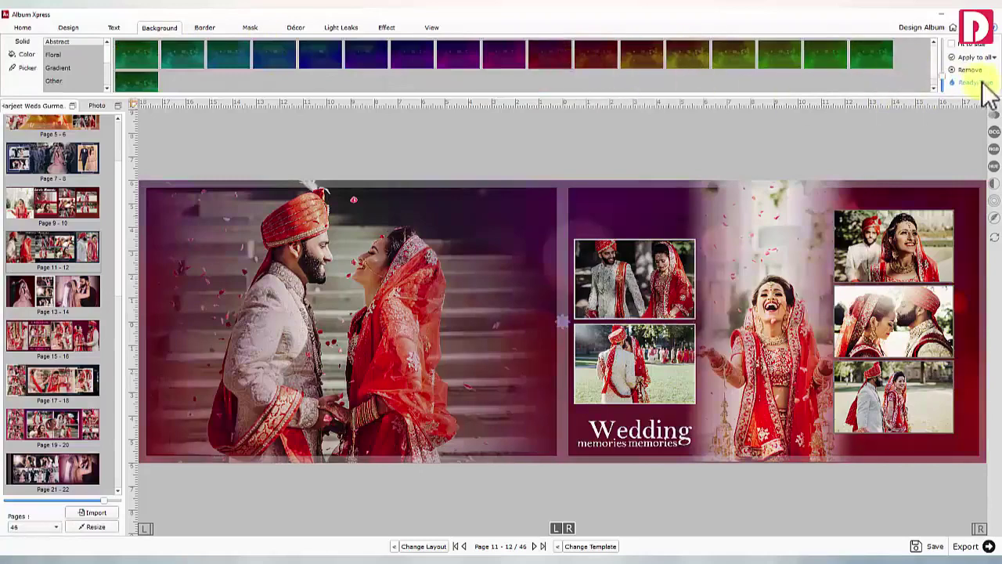
scroll(754, 86, "up", 5)
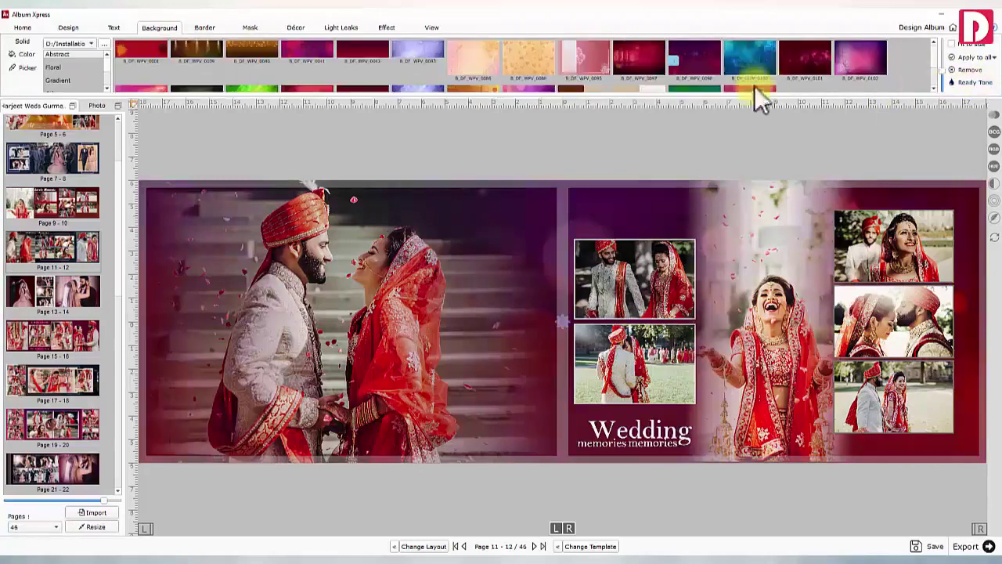
Step: Clear the Wedding memories caption and move it to the bottom of the photo column
left_click(607, 430)
key("Delete")
left_click(114, 27)
type("Lovely Moments")
left_click_drag(632, 321, 656, 423)
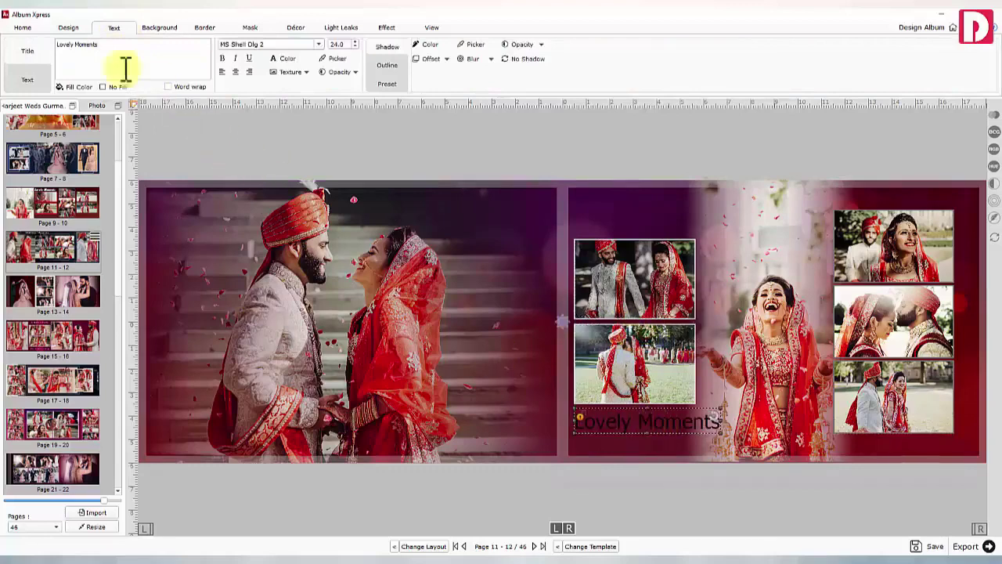
Step: Make the caption 'Lovely Moments' on two lines in white Pricedown Bl font
left_click(76, 45)
key("Return")
left_click(319, 44)
left_click(335, 59)
left_click(622, 439)
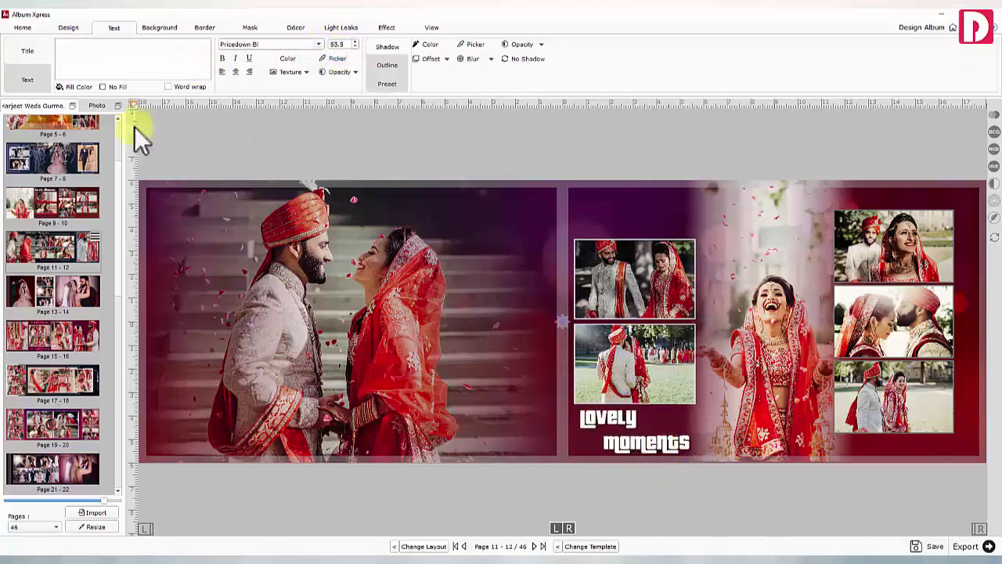
left_click(68, 28)
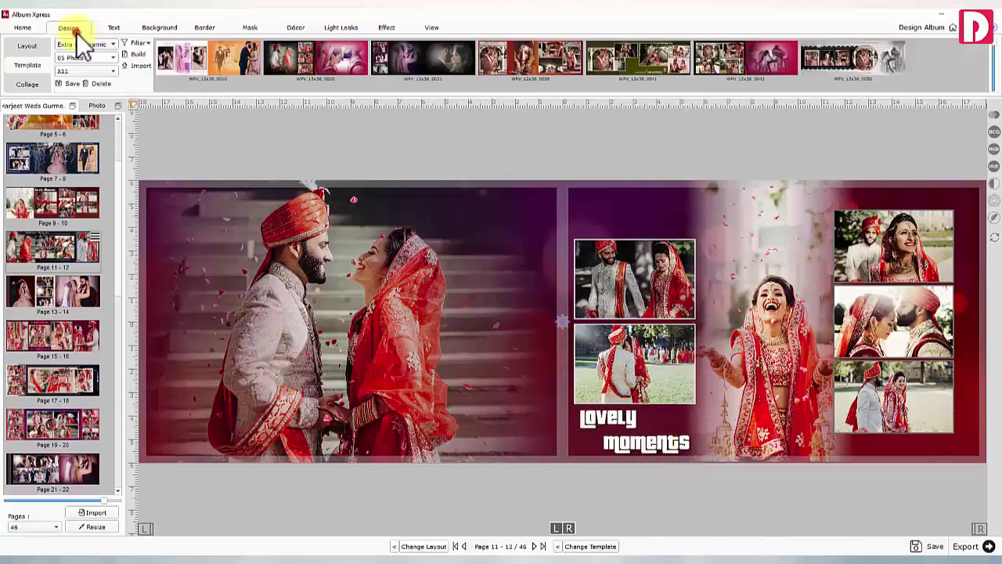
Step: Save the spread as a seven-photo Wedding template named 0222
left_click(70, 83)
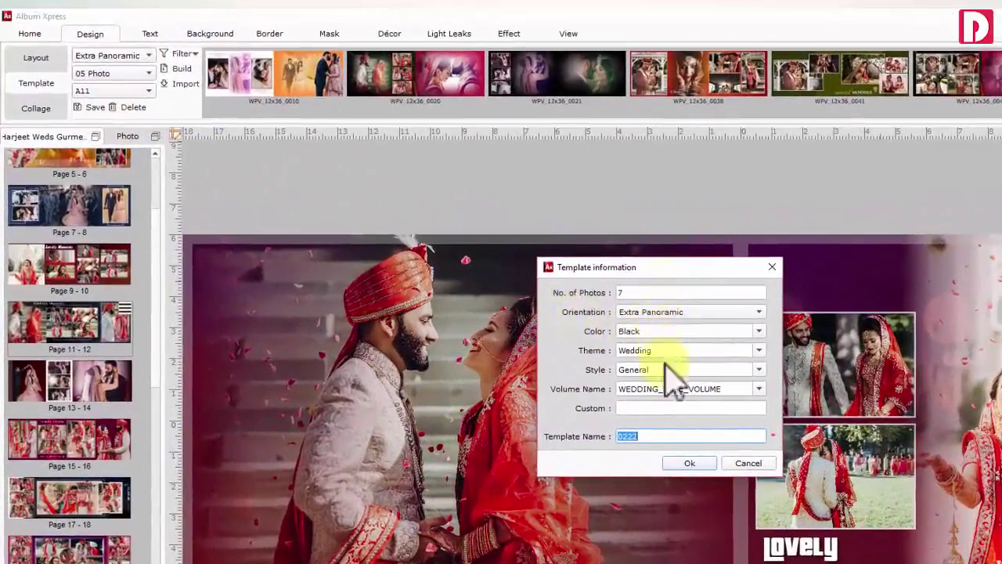
left_click_drag(731, 388, 616, 388)
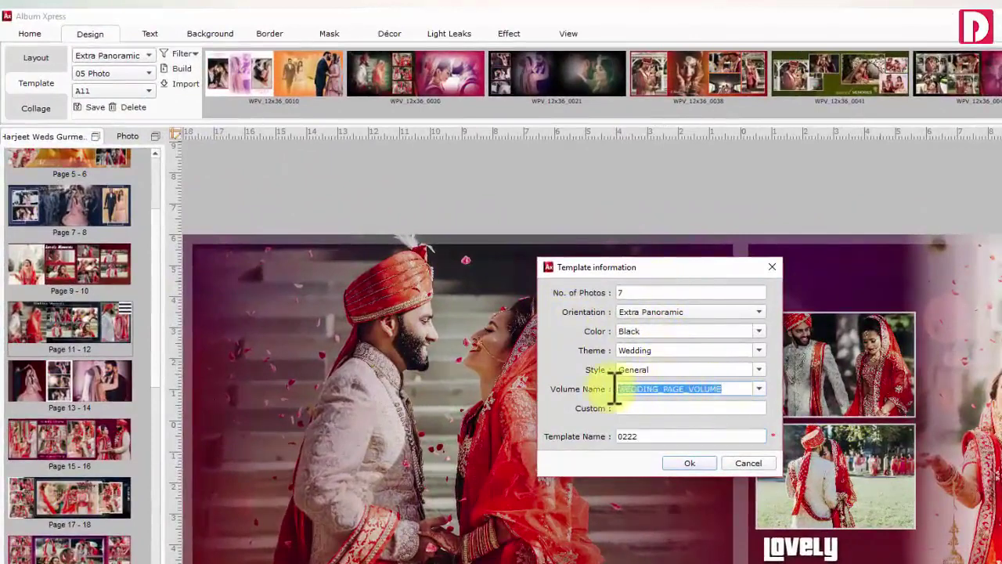
type("WPV_12x36_0001")
left_click(683, 468)
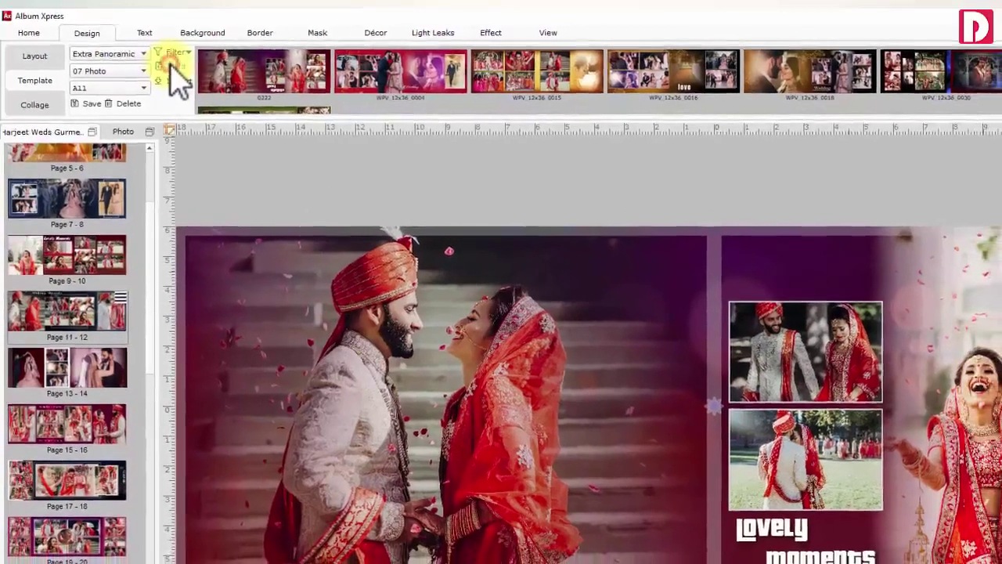
Step: Glance at the template building window, then go to blank spread 47–48
left_click(174, 69)
scroll(740, 380, "down", 1)
scroll(749, 371, "up", 1)
left_click(957, 201)
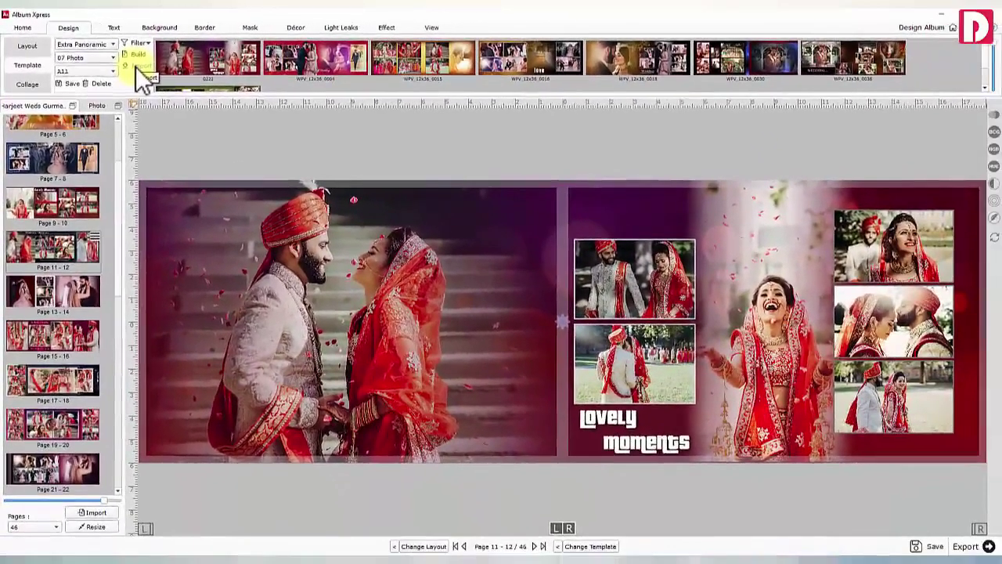
left_click(135, 66)
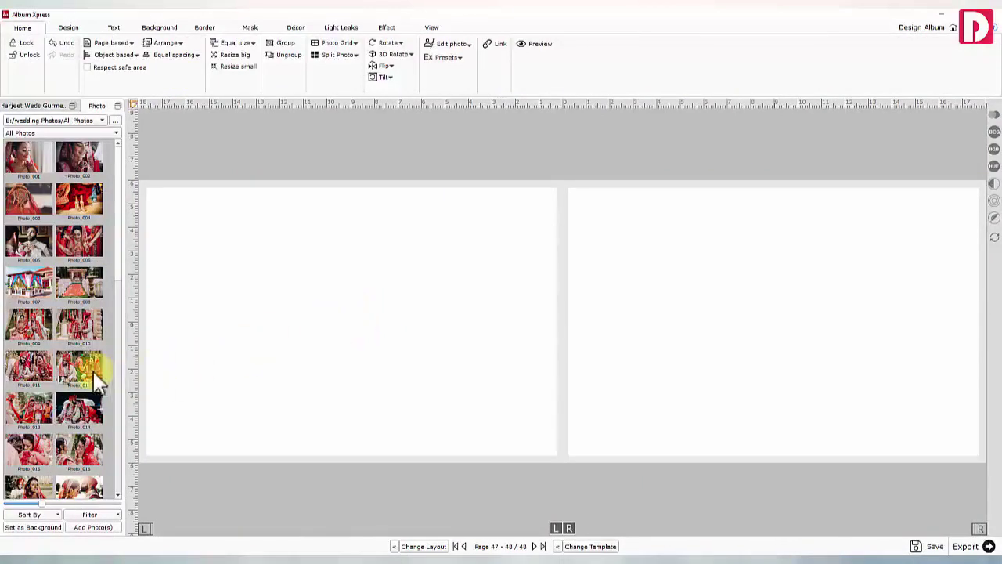
Step: Place a wedding photo on the left page and set its width to 68
scroll(96, 382, "down", 3)
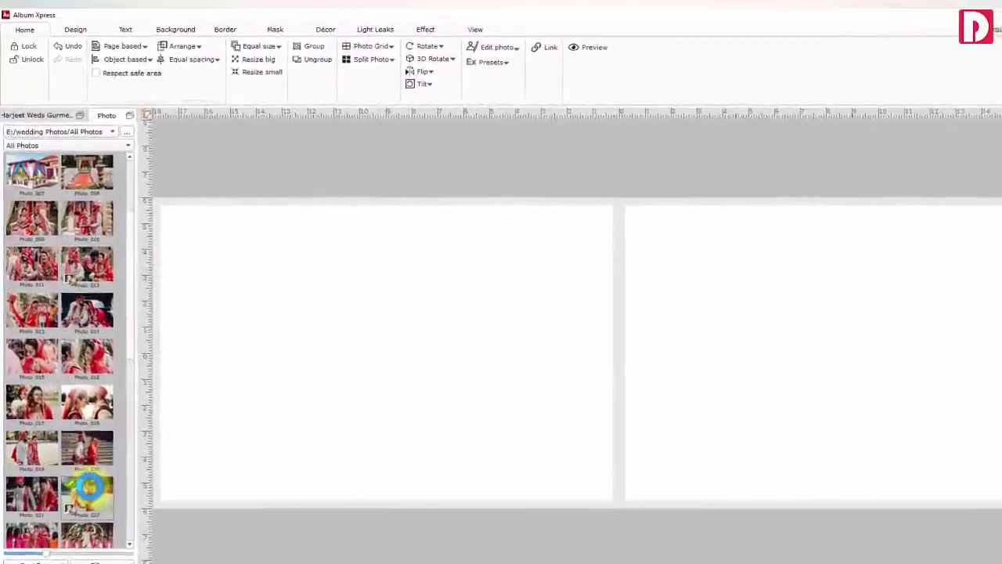
double_click(80, 457)
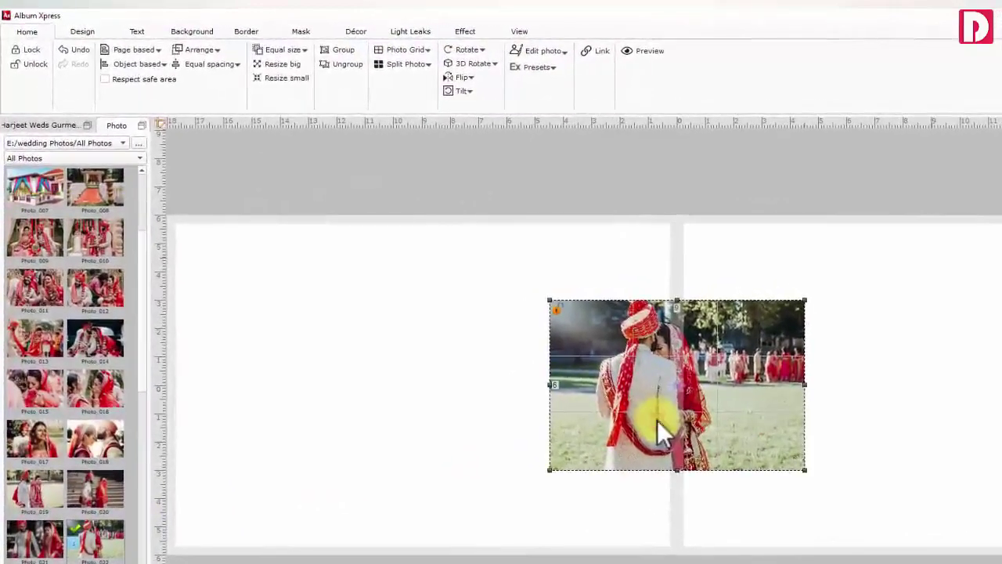
mouse_move(657, 419)
left_mouse_down()
mouse_move(474, 418)
mouse_move(293, 360)
left_mouse_up()
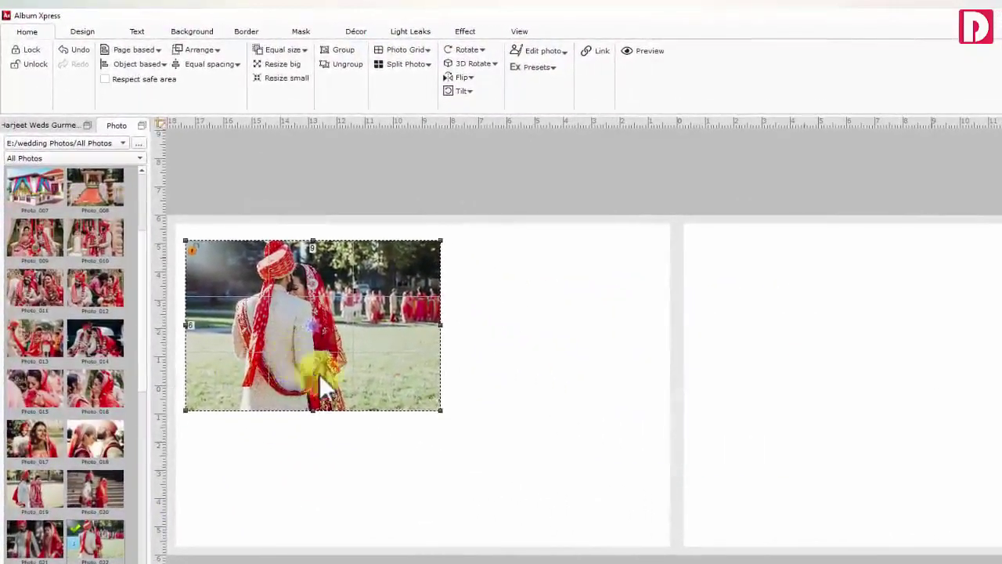
left_click_drag(440, 408, 532, 489)
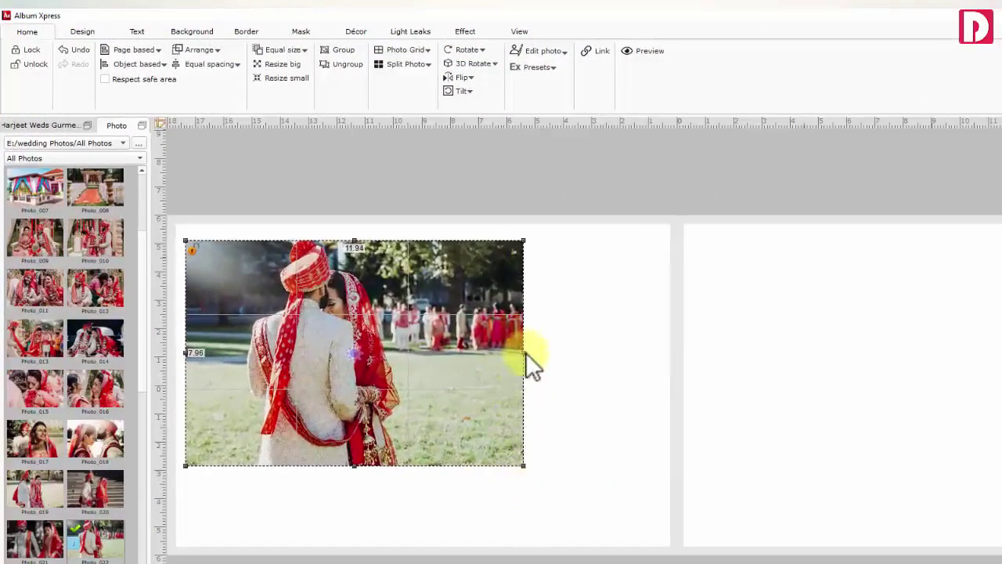
left_click_drag(523, 352, 405, 353)
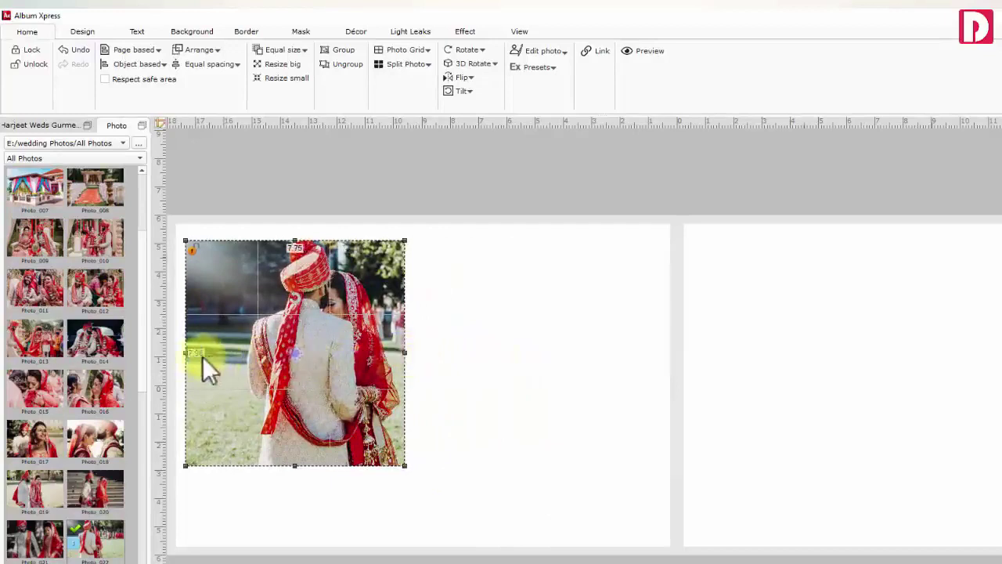
left_click_drag(189, 352, 243, 353)
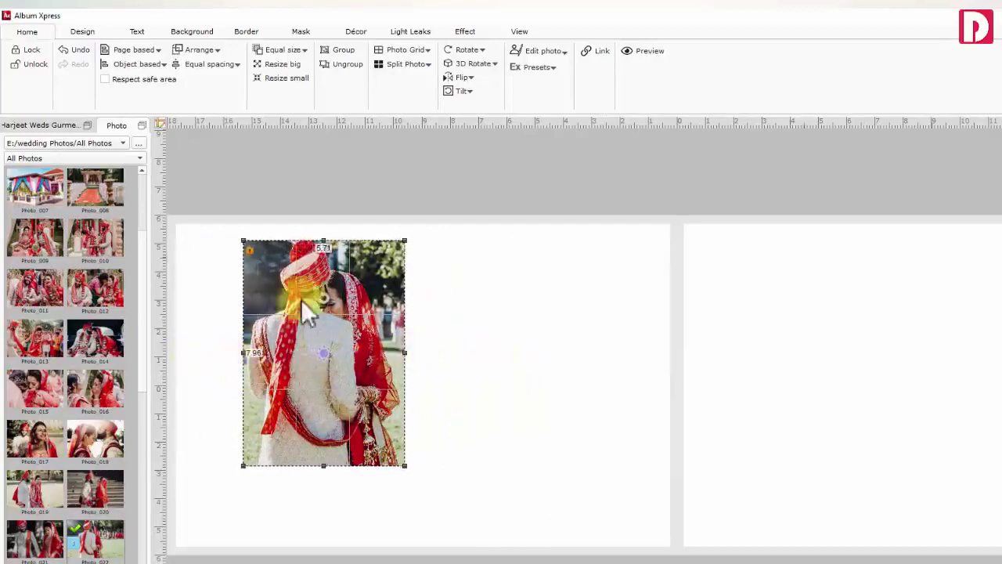
left_click(321, 249)
type("6")
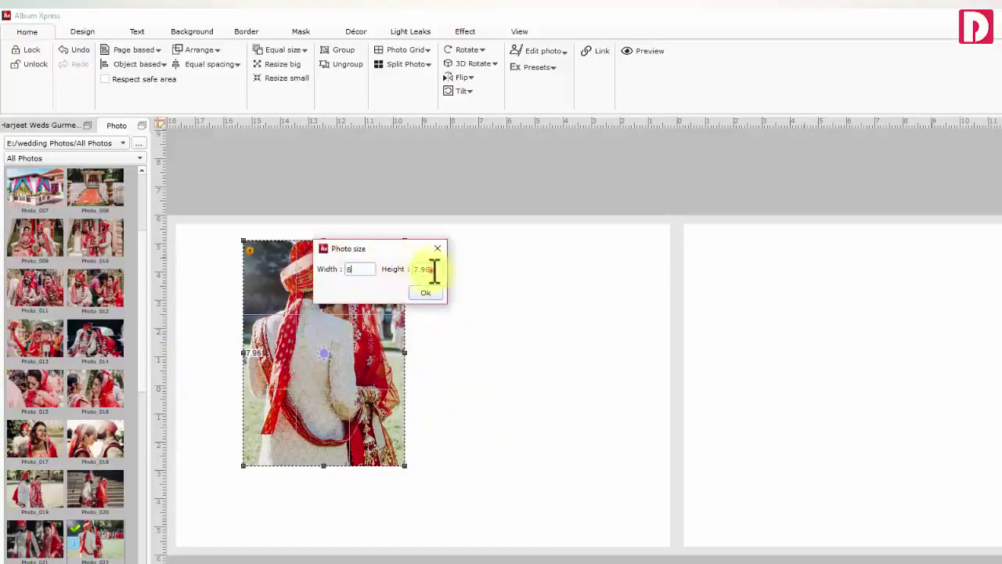
type("8")
left_click(423, 293)
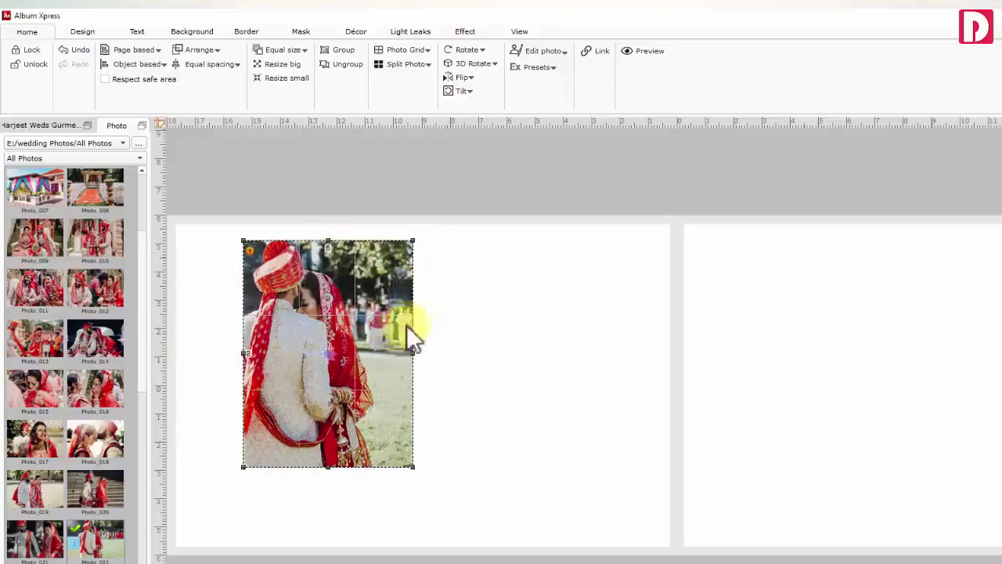
Step: Enlarge the frame into a tall portrait and zoom and pan the couple inside it
left_click_drag(387, 351, 326, 336)
mouse_move(350, 452)
left_mouse_down()
mouse_move(369, 548)
mouse_move(308, 552)
left_mouse_up()
scroll(291, 382, "up", 1)
scroll(292, 382, "up", 1)
scroll(291, 382, "up", 1)
mouse_move(287, 384)
left_mouse_down()
mouse_move(338, 387)
mouse_move(338, 376)
mouse_move(329, 376)
mouse_move(337, 394)
mouse_move(345, 384)
left_mouse_up()
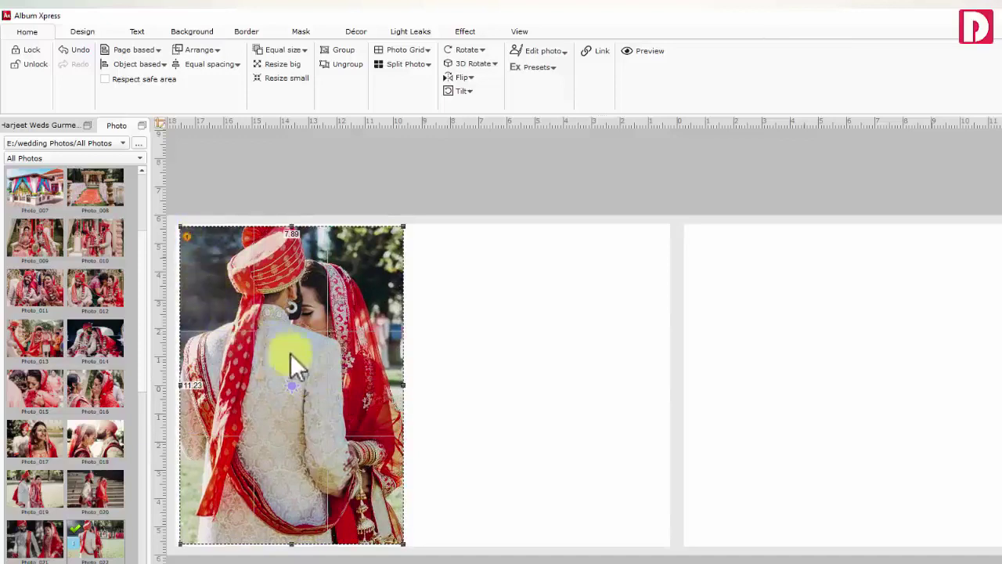
left_click_drag(337, 385, 344, 392)
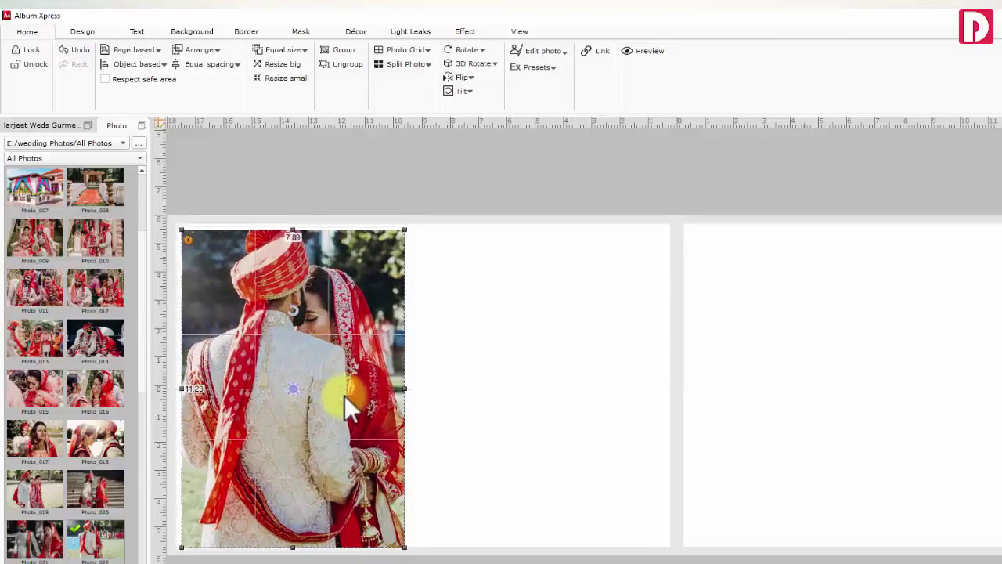
left_click_drag(344, 395, 346, 394)
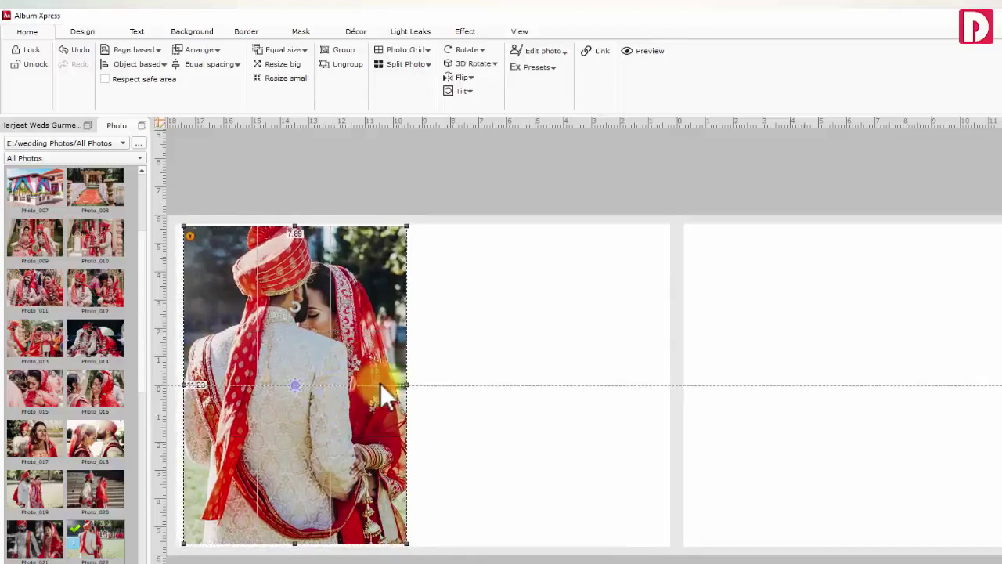
Step: Align the portrait photo to the page's Center Left position
left_click(150, 52)
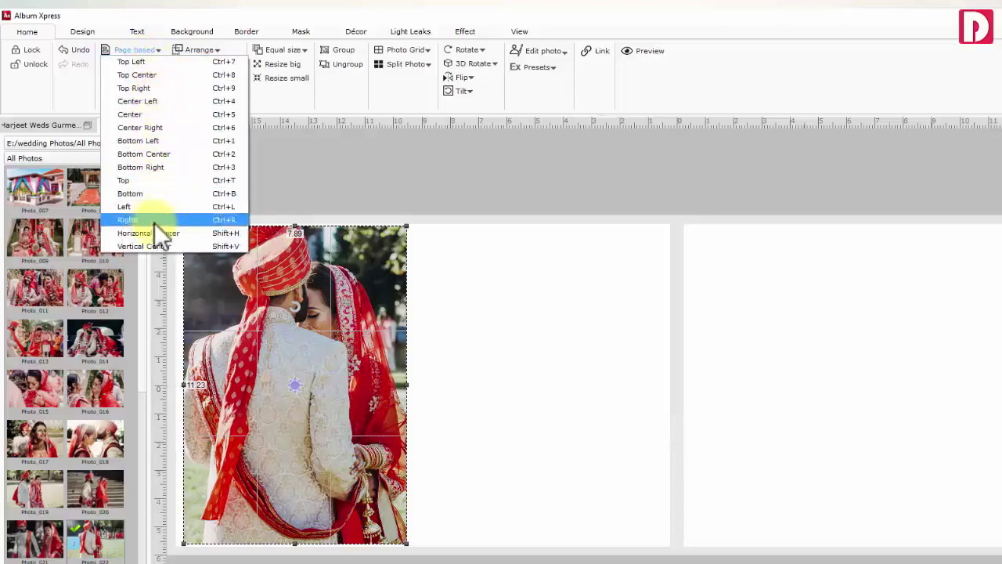
left_click(165, 101)
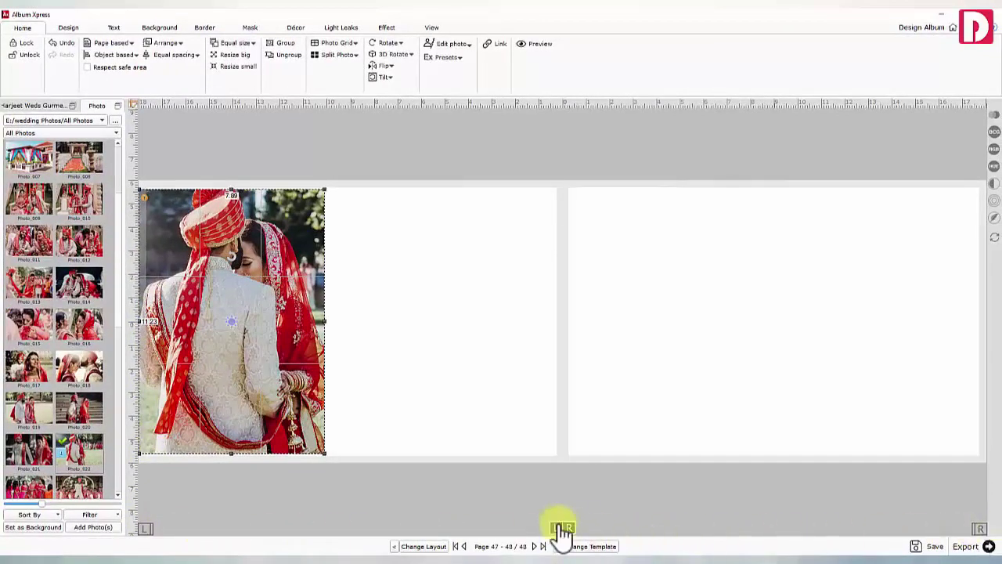
Step: Add a couple photo and the laughing bride photo Photo_037 to the spread
left_click(388, 409)
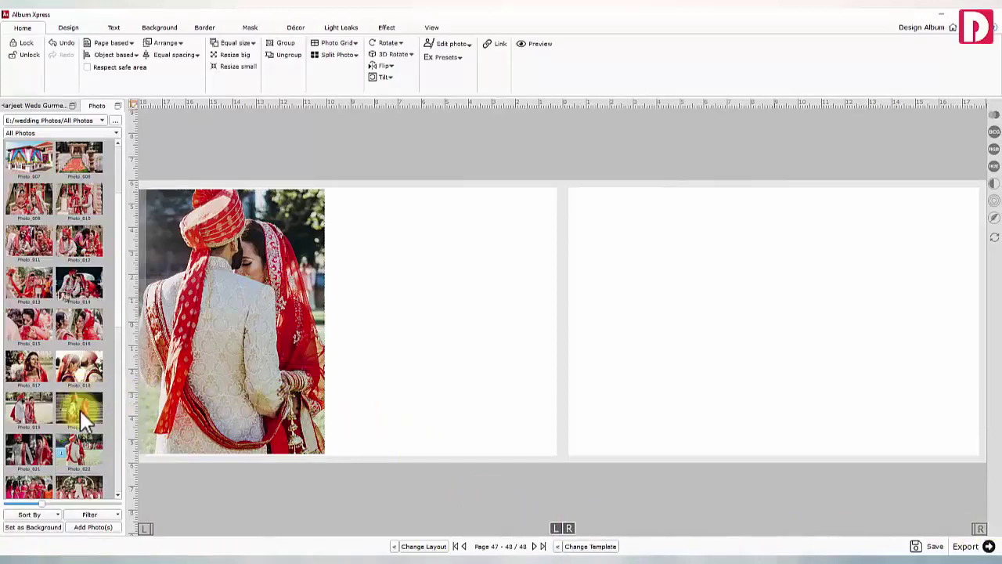
left_click(41, 419)
scroll(40, 419, "down", 5)
left_click(27, 360)
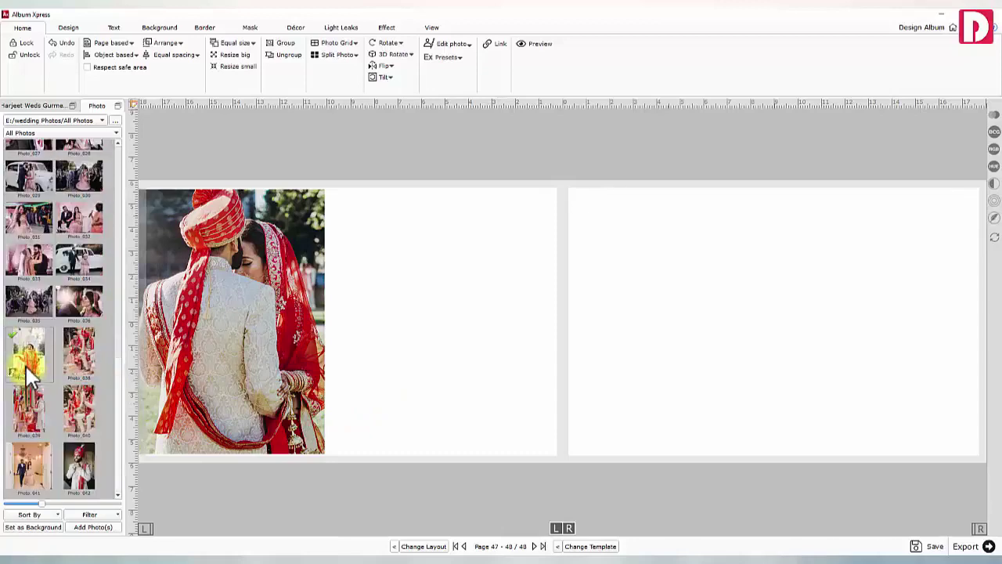
left_click(87, 528)
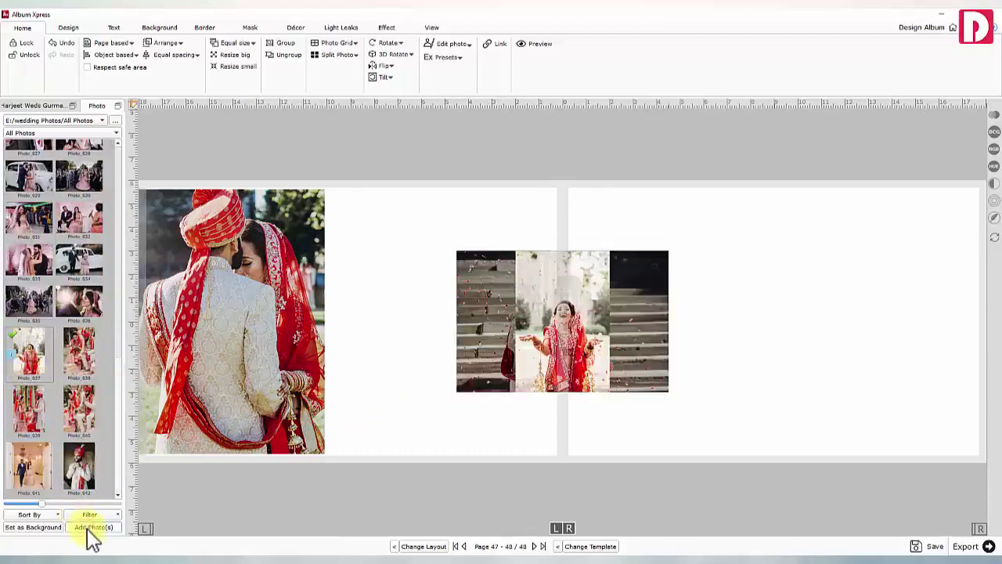
Step: Move the bride photo beside the large portrait and the stair couple photo next to her
left_click(537, 339)
left_click_drag(582, 366, 401, 345)
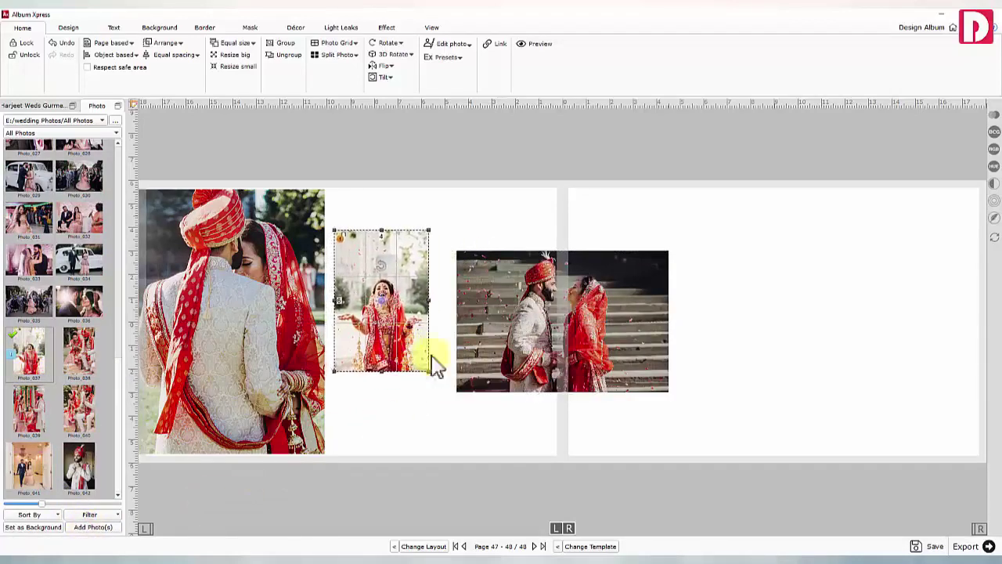
left_click(594, 360)
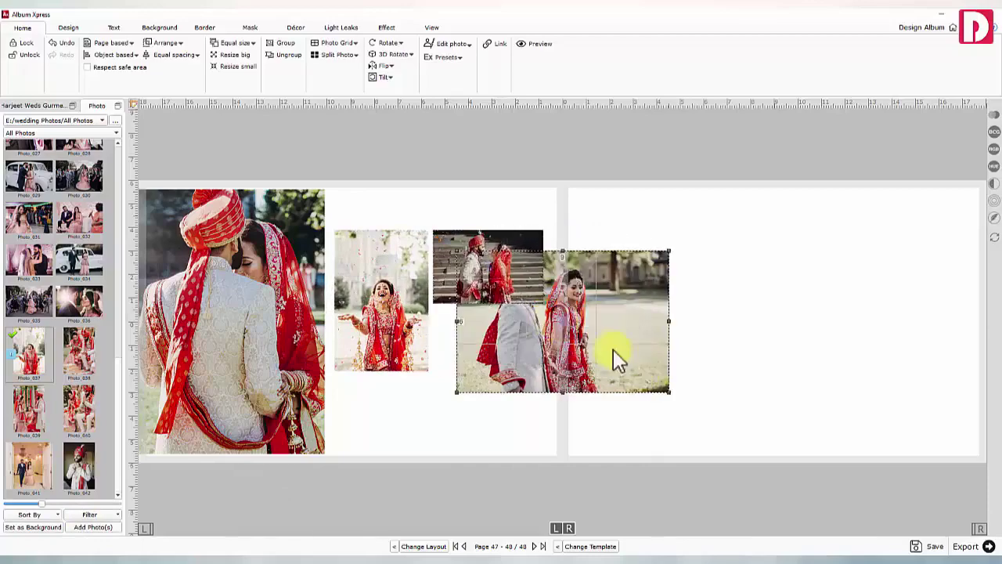
mouse_move(597, 368)
left_mouse_down()
mouse_move(661, 409)
mouse_move(522, 329)
mouse_move(505, 356)
left_mouse_up()
Step: Arrange the three new photos into a Photo Grid with 2 rows and 2 columns
left_click_drag(552, 415, 427, 270)
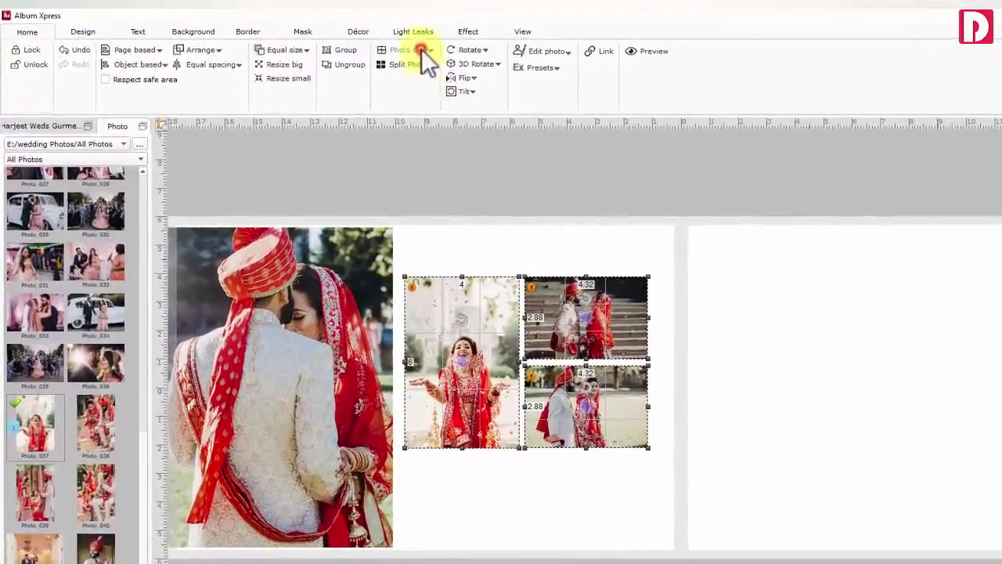
left_click(421, 51)
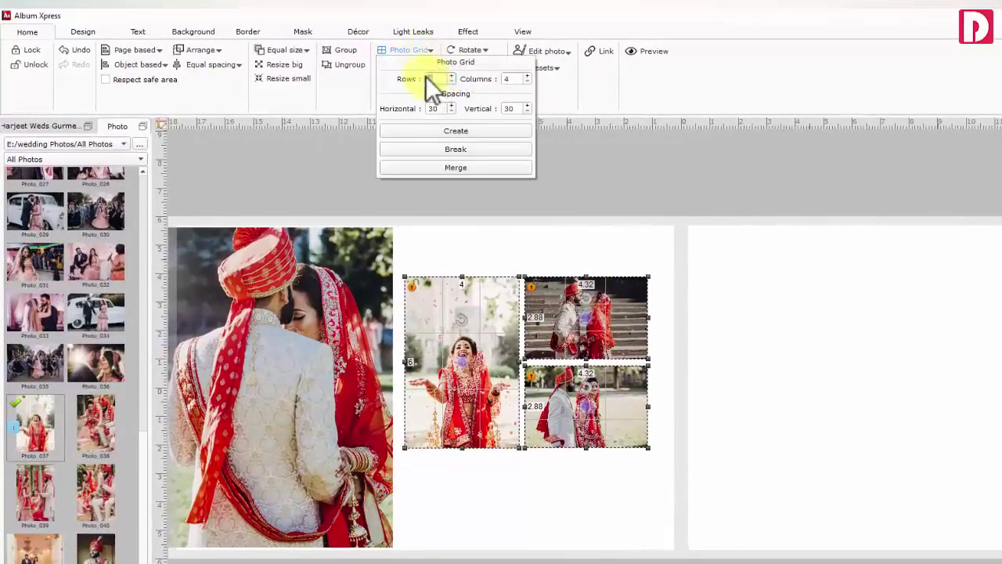
type("2")
double_click(511, 79)
type("2")
double_click(448, 106)
left_click(472, 130)
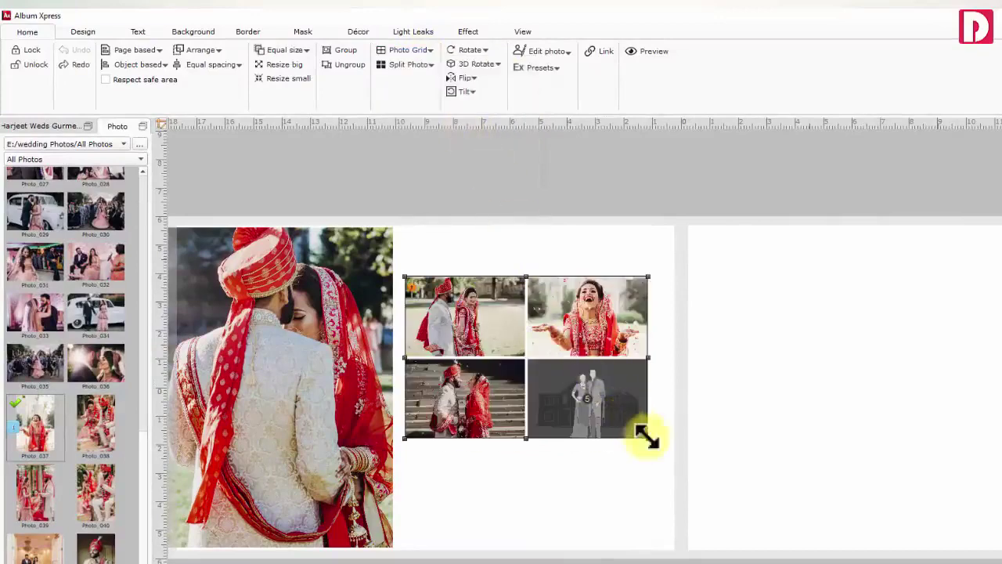
Step: Enlarge the grid beside the portrait, merge the right cells and reposition the bride
left_click_drag(647, 436, 700, 521)
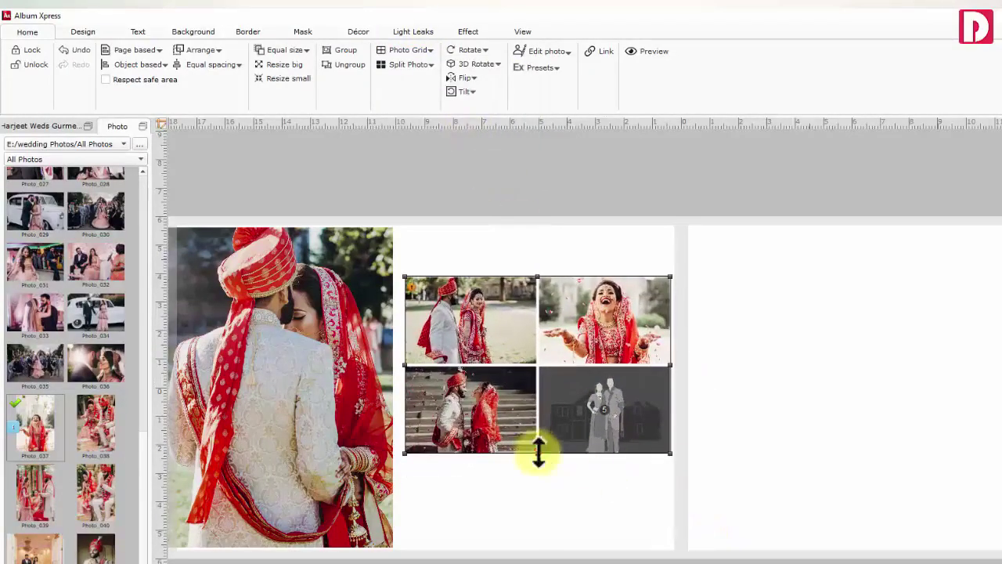
left_click_drag(538, 451, 540, 531)
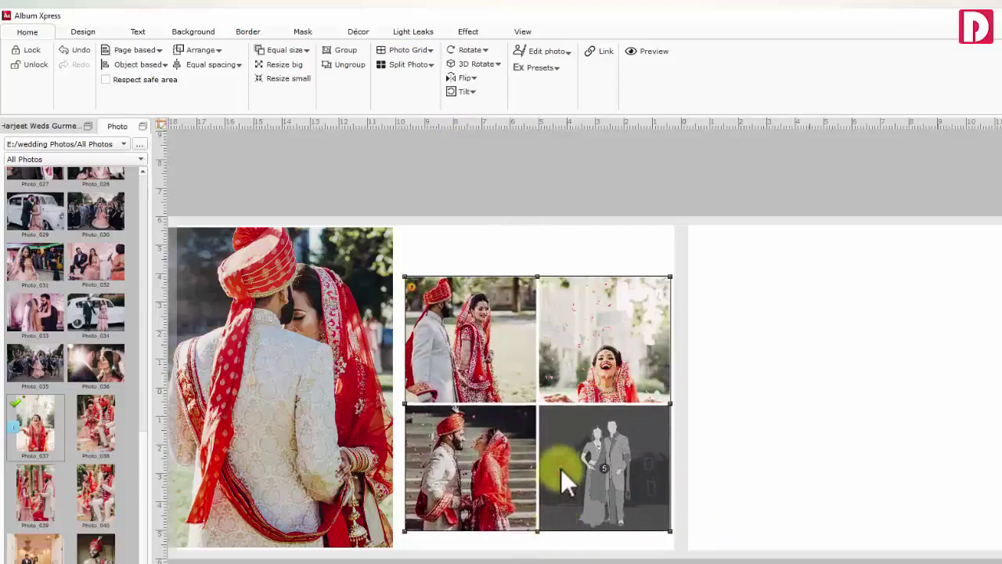
left_click_drag(561, 469, 546, 295)
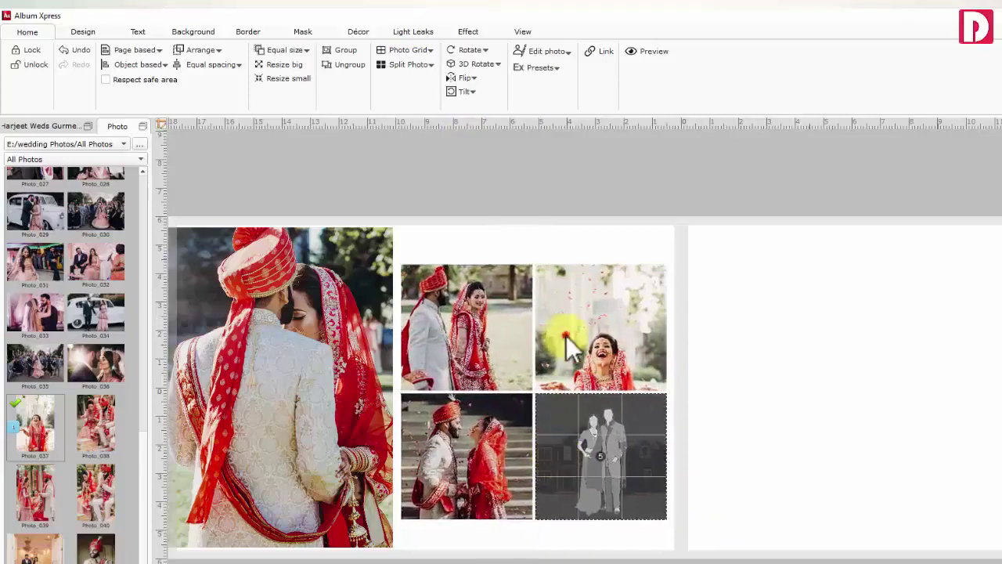
left_click(406, 53)
left_click(450, 167)
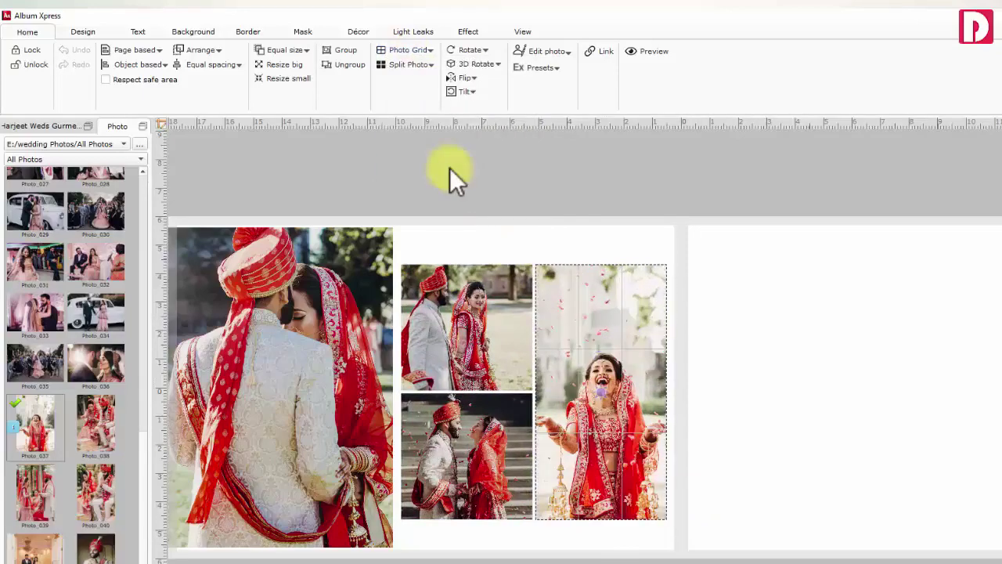
left_click_drag(595, 384, 597, 327)
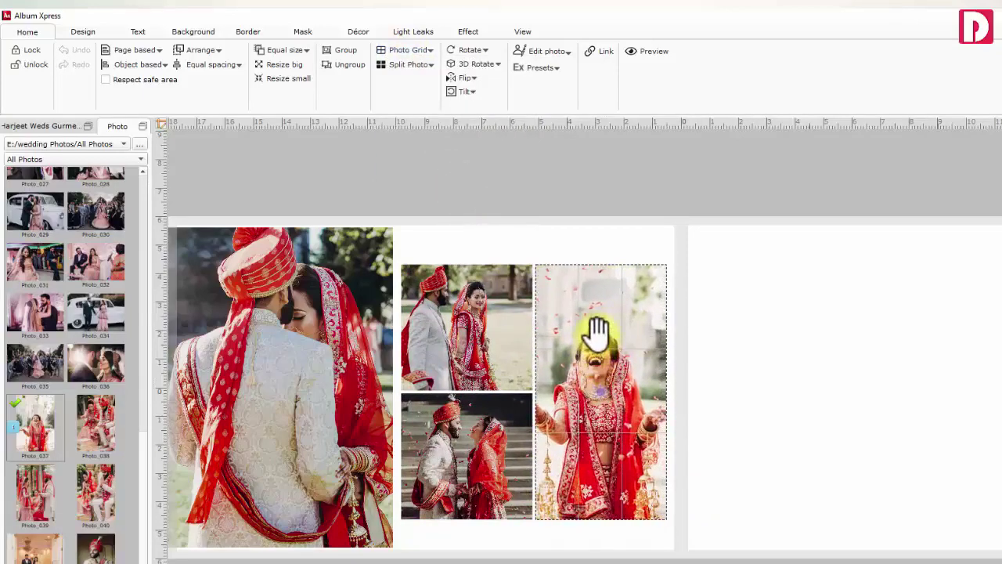
left_click(559, 242)
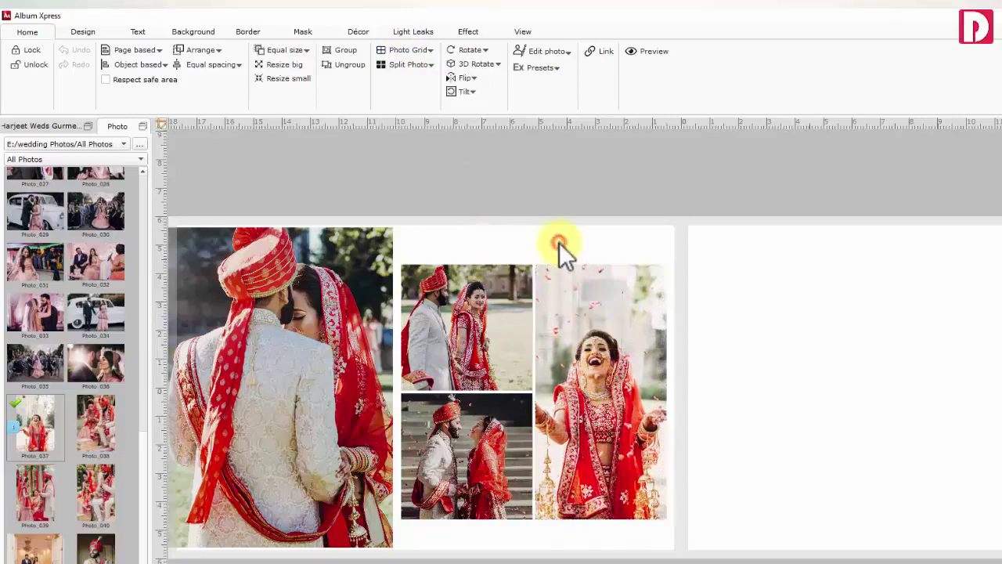
Step: Break the grid into separate photos and resize the three collage photos down a step
left_click(523, 284)
left_click(410, 51)
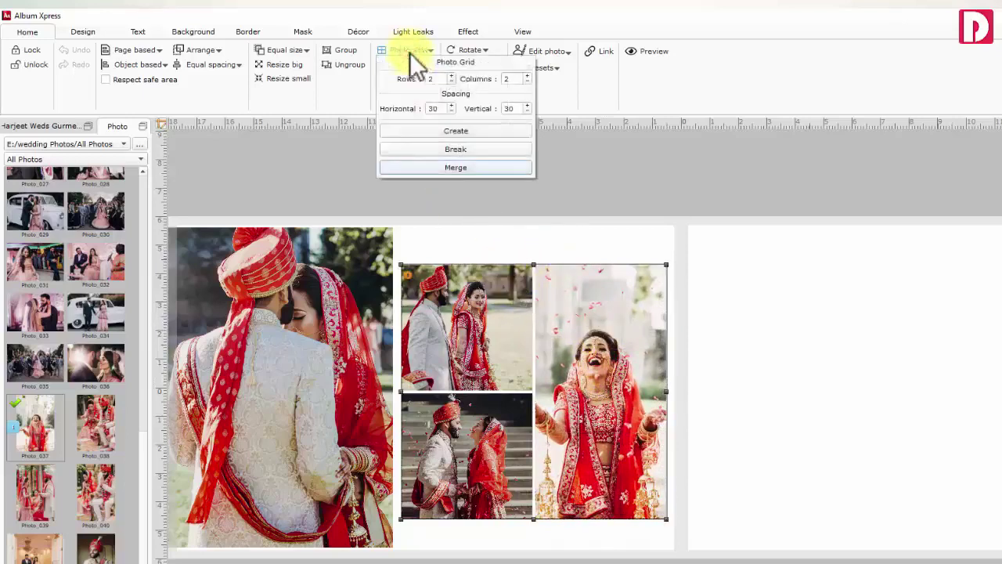
left_click(453, 148)
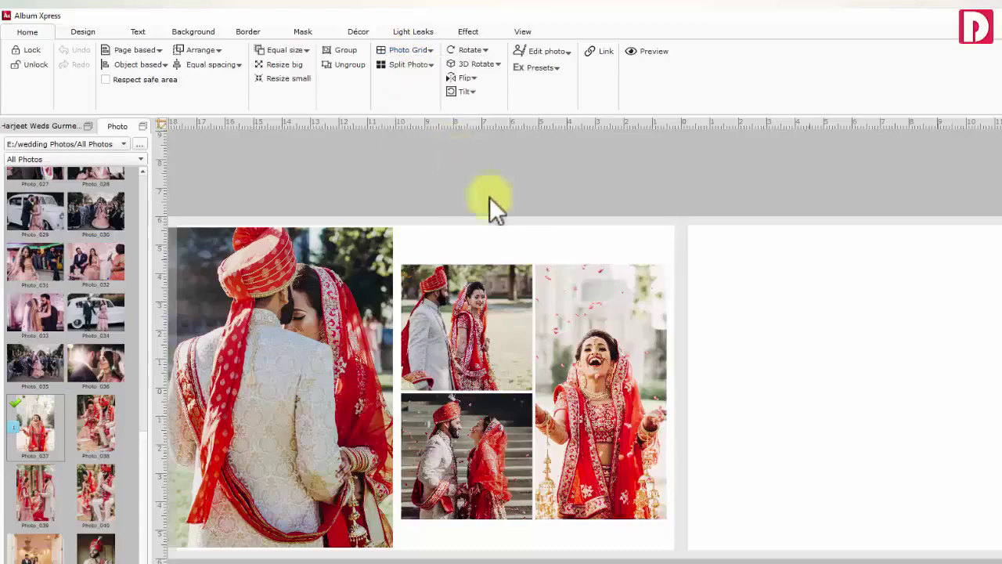
left_click(603, 285)
left_click_drag(476, 230, 588, 414)
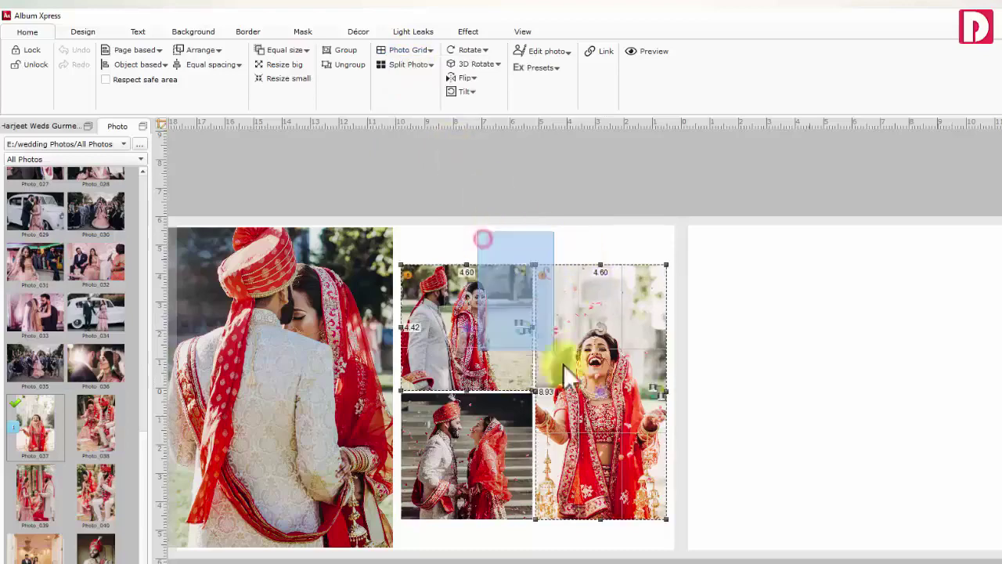
left_click(291, 64)
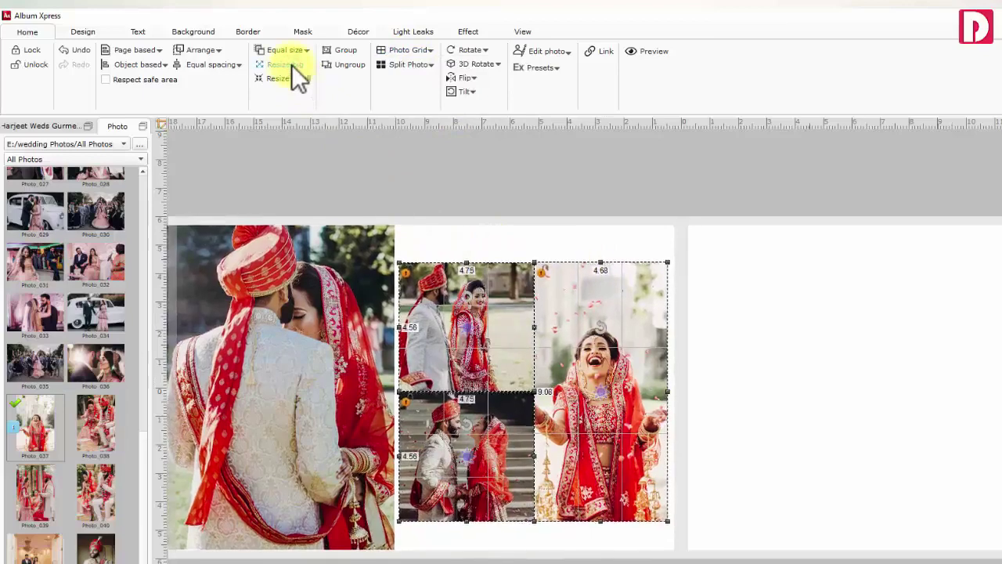
left_click(296, 79)
left_click(296, 79)
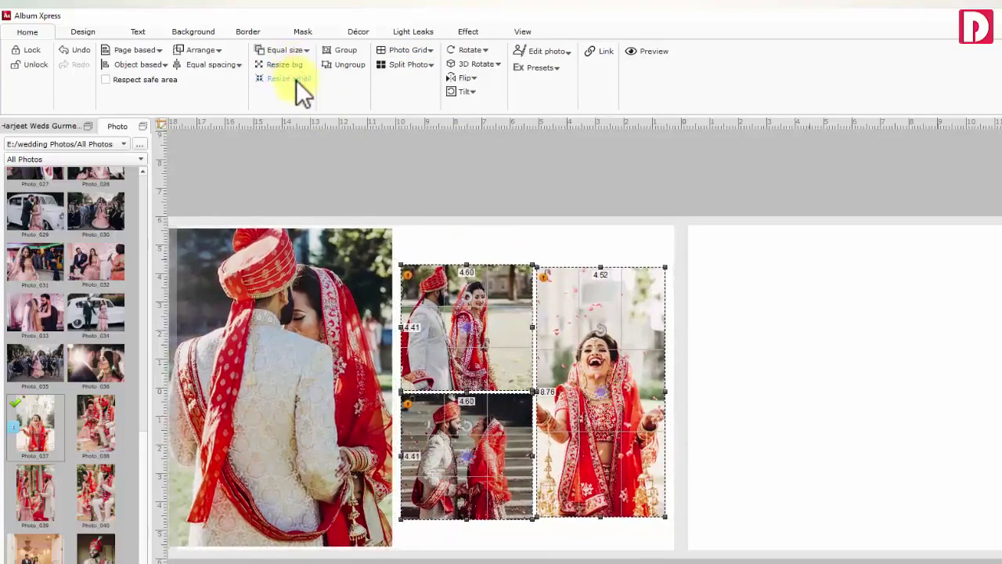
left_click(462, 229)
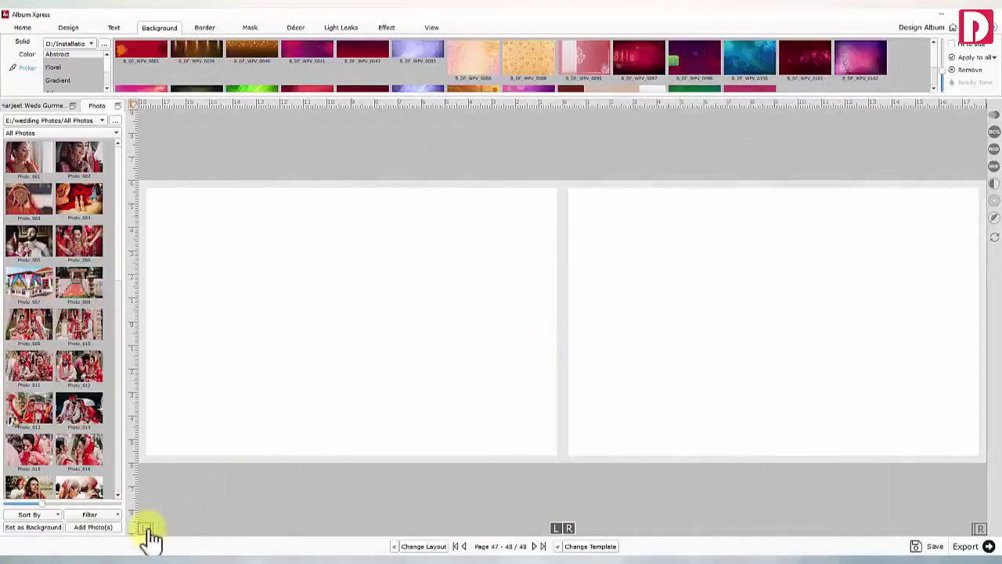
Step: Give the left and right pages a solid dark grey (#4a4a4a) background
left_click(144, 529)
left_click(26, 54)
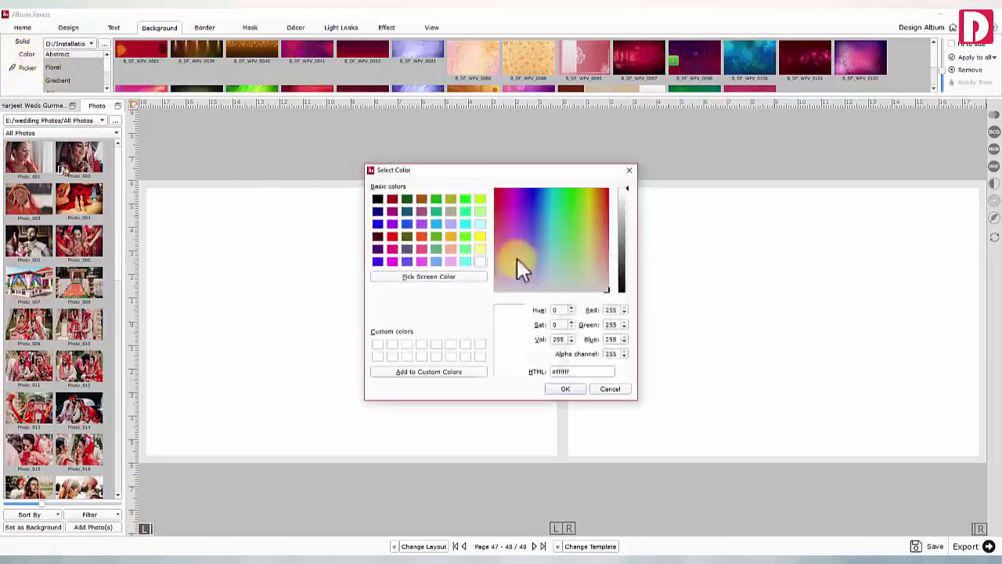
left_click_drag(625, 270, 627, 296)
left_click(575, 391)
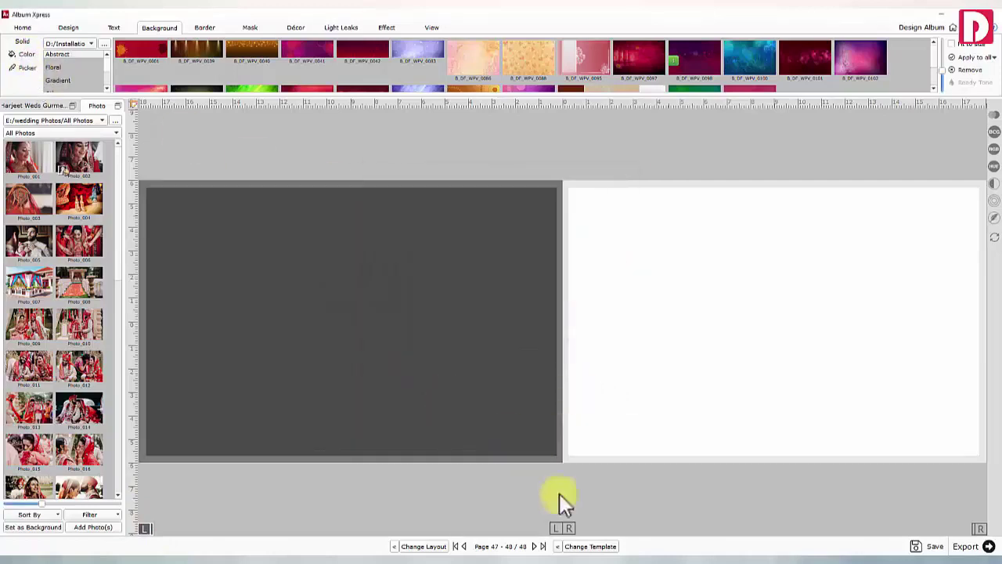
left_click(26, 54)
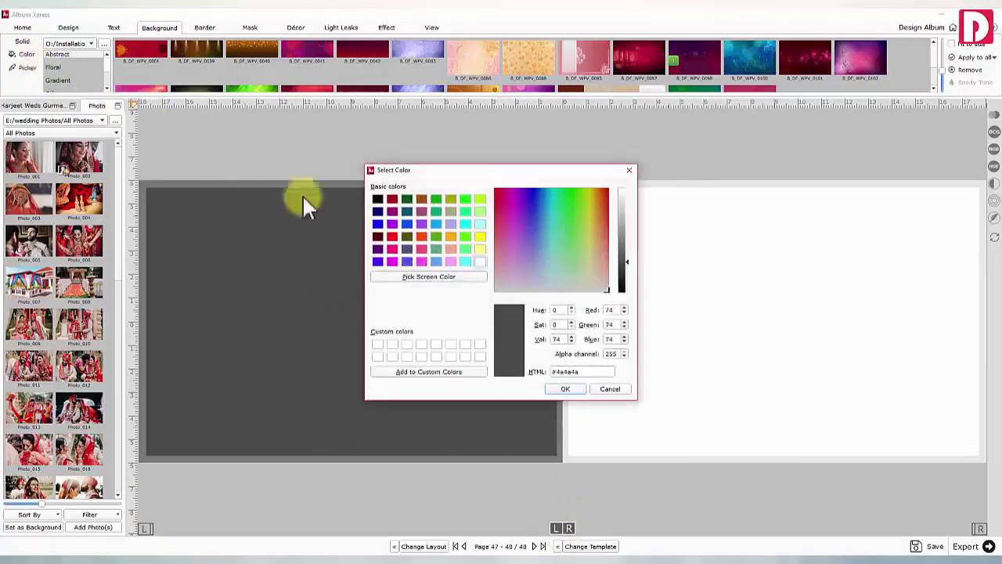
left_click(566, 390)
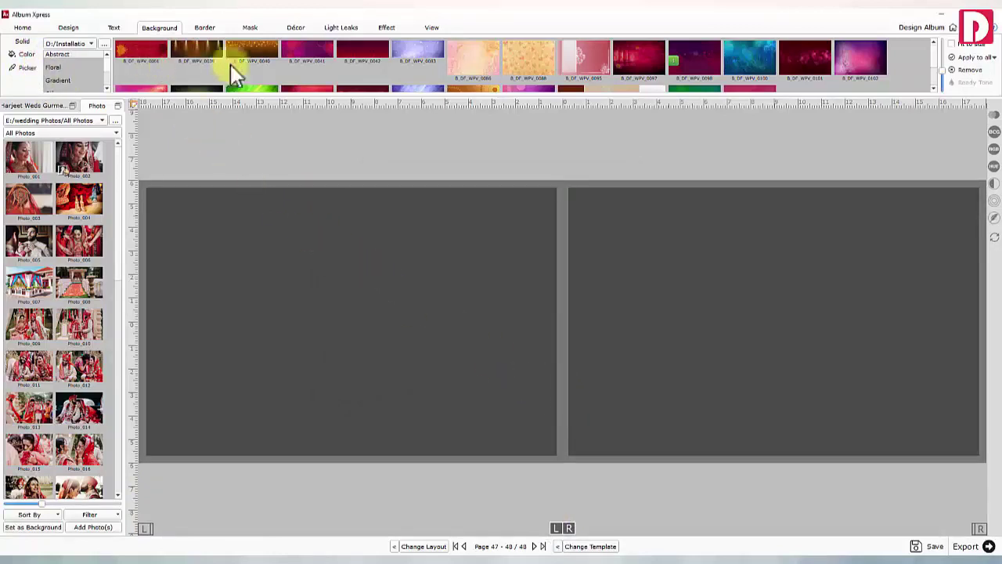
Step: Choose the wedding party group photo in the Photo panel
scroll(78, 329, "down", 3)
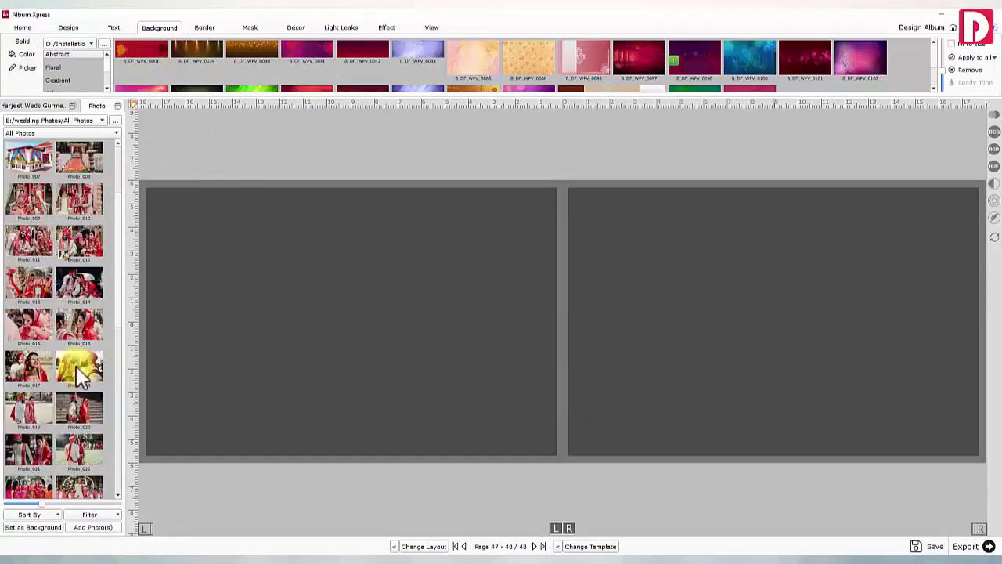
scroll(78, 376, "down", 3)
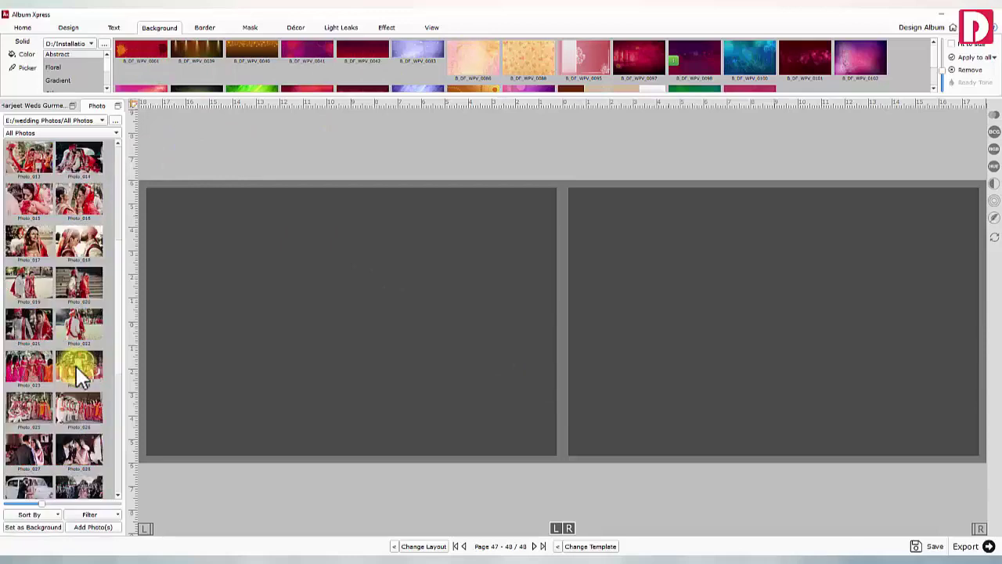
left_click(41, 405)
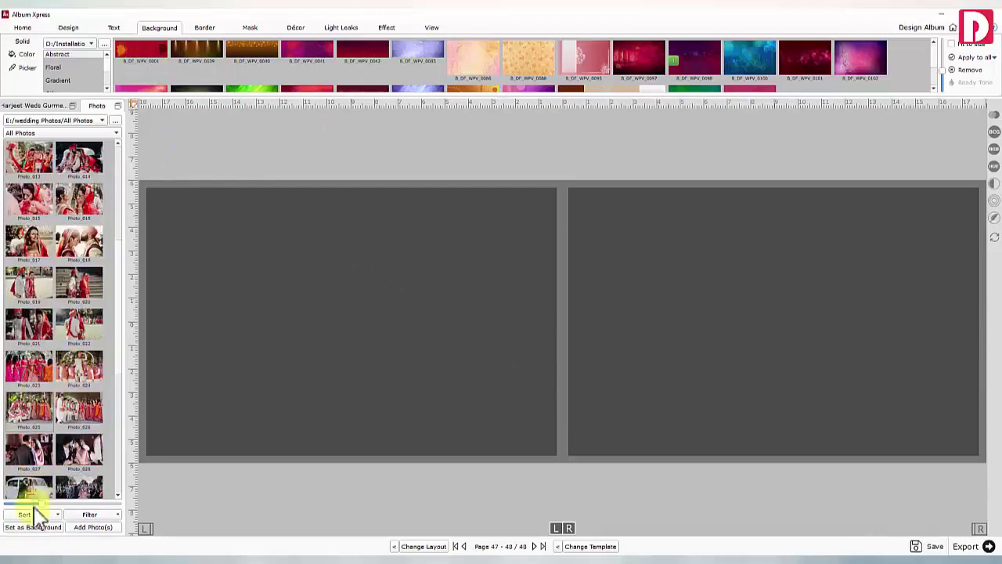
Step: Make the wedding party group photo the spread 47–48 background, zoomed and reframed to show everyone
left_click(34, 527)
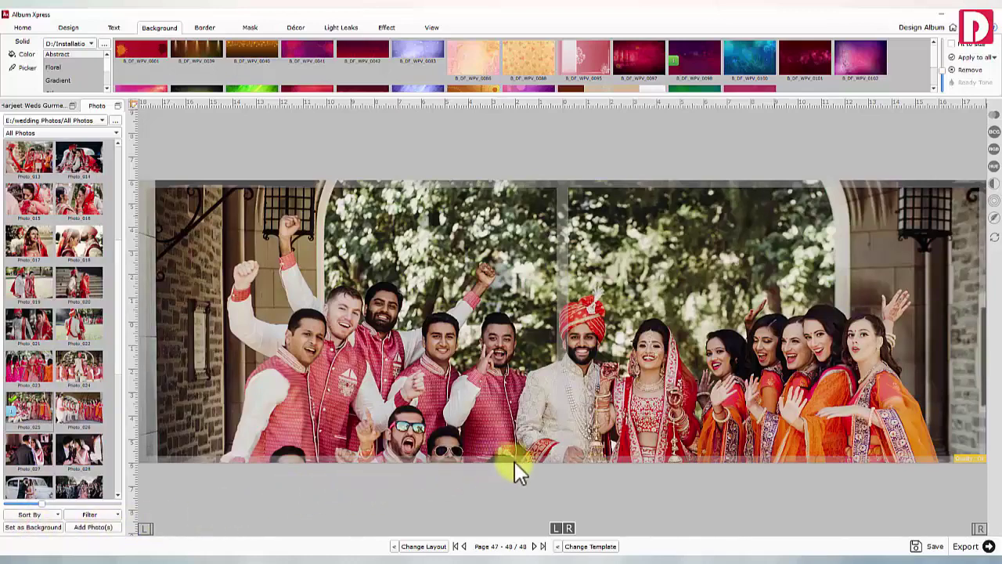
left_click(568, 385)
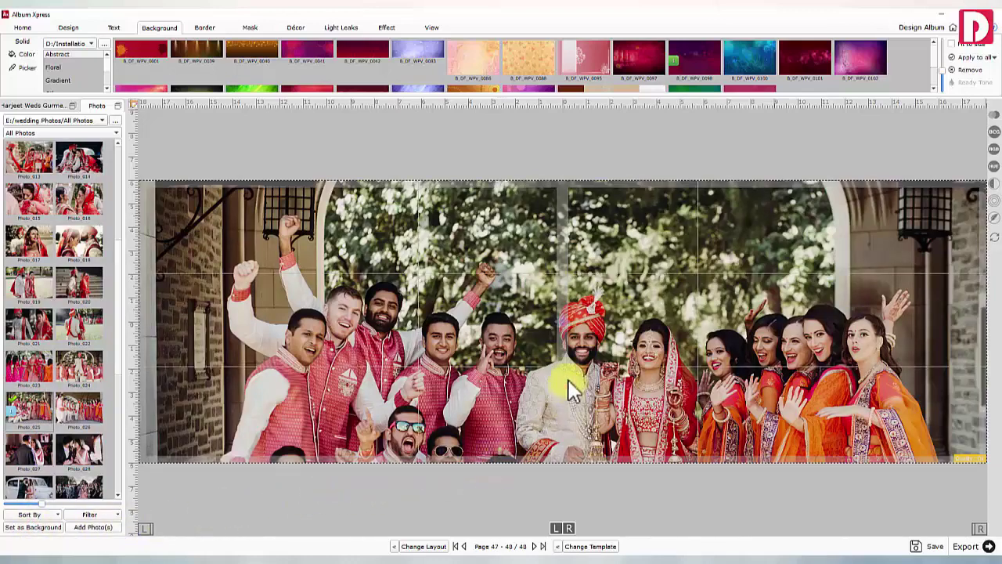
scroll(570, 388, "up", 2)
scroll(568, 345, "up", 2)
left_click_drag(567, 320, 564, 290)
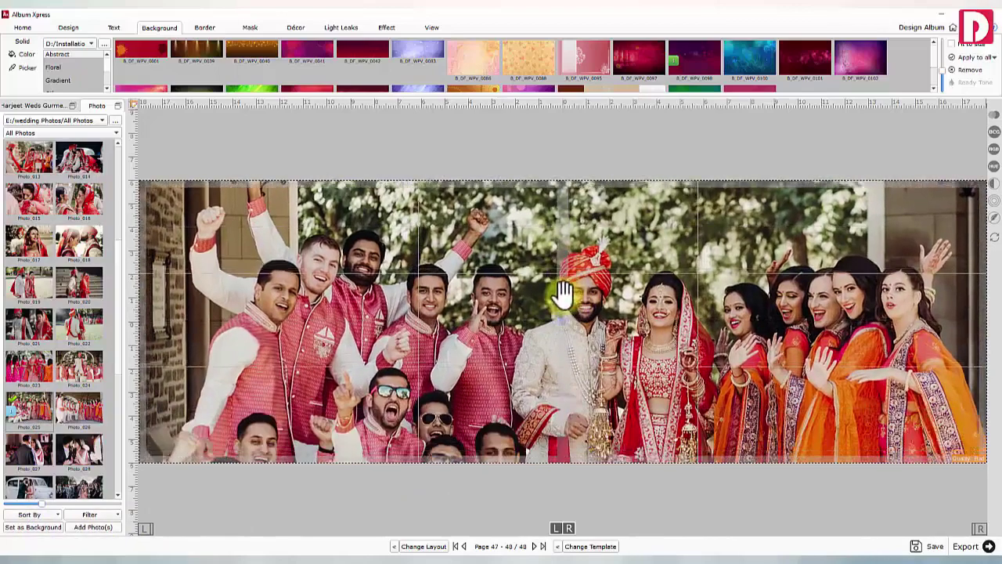
scroll(563, 290, "down", 2)
scroll(566, 321, "up", 1)
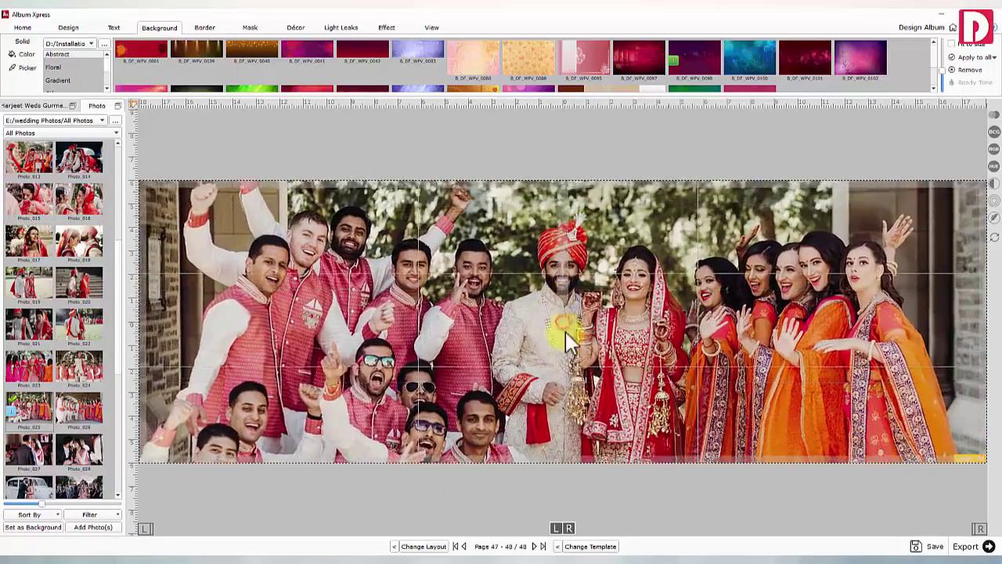
scroll(562, 332, "up", 2)
scroll(552, 314, "up", 1)
left_click(547, 481)
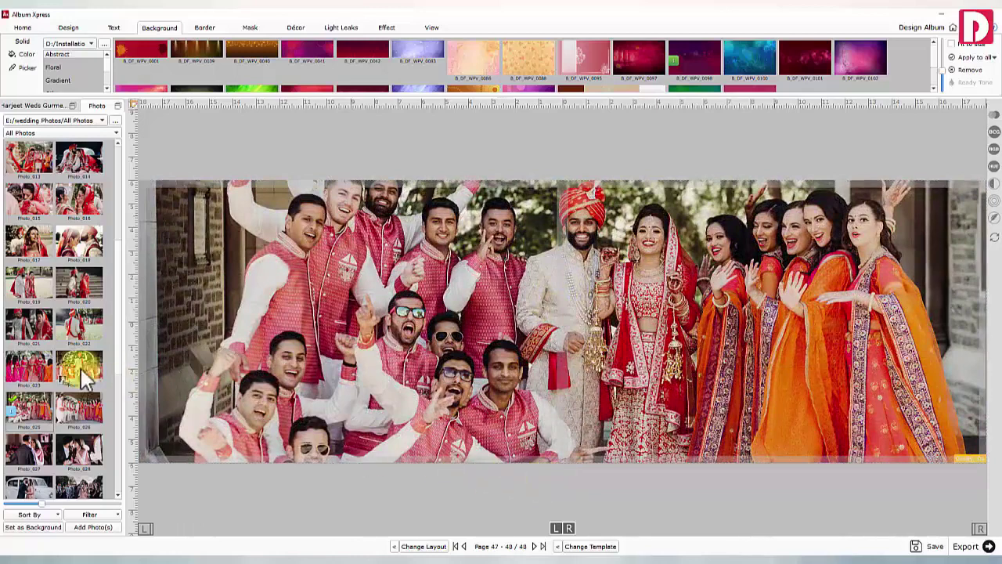
Step: Drop the staircase couple photo onto the spread and shrink it at the lower right
left_click(94, 526)
left_click_drag(453, 425, 477, 415)
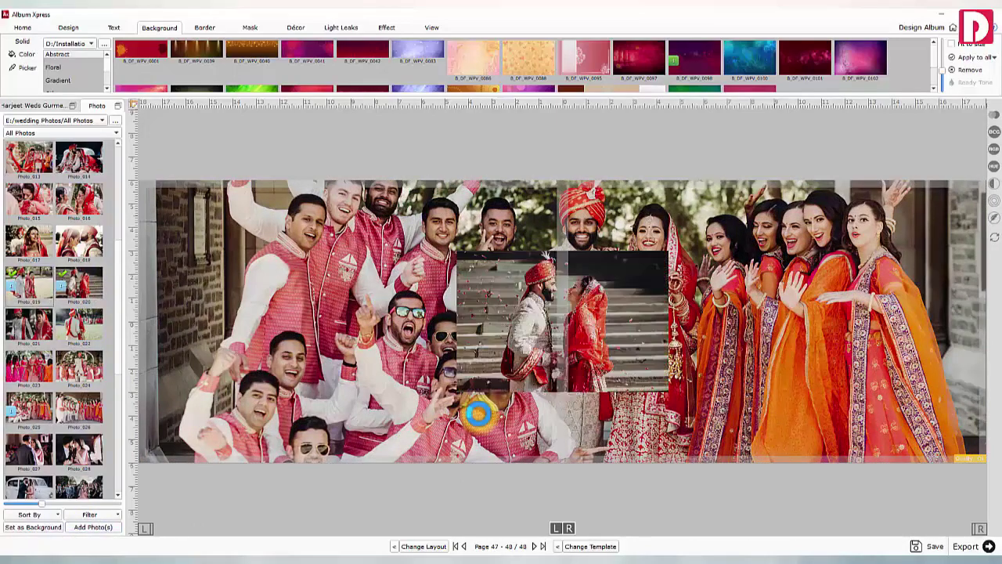
left_click(580, 365)
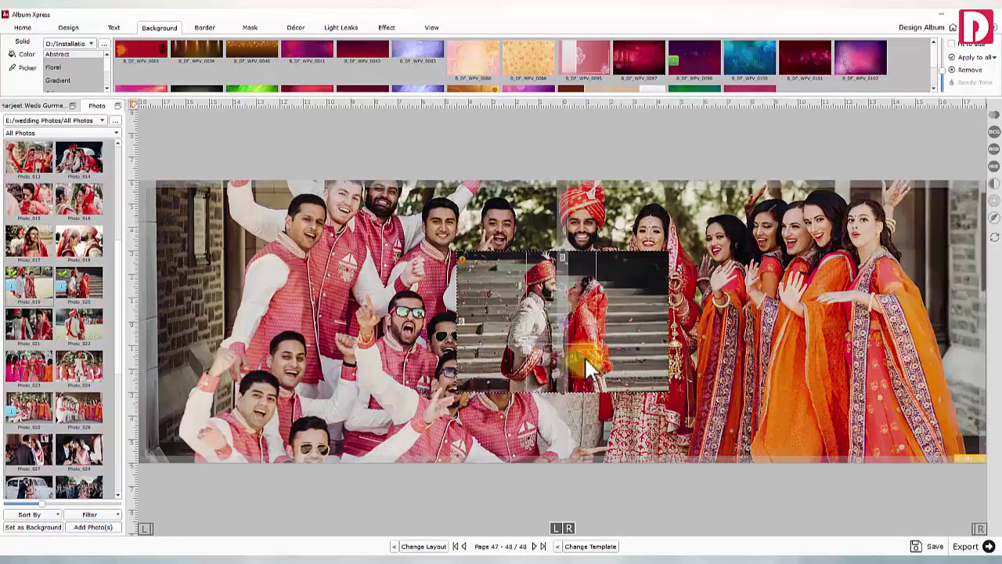
left_click_drag(581, 363, 744, 416)
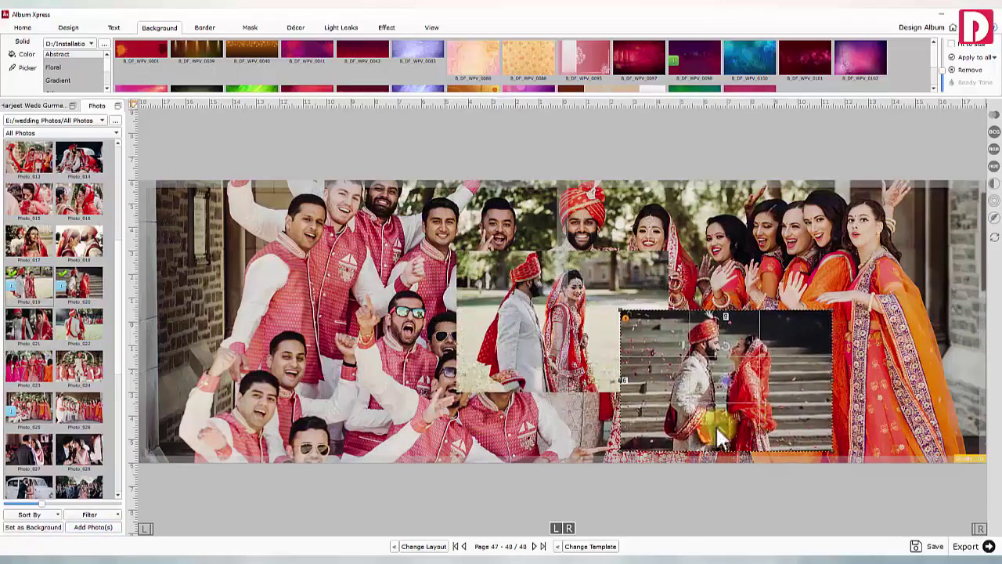
mouse_move(623, 456)
left_mouse_down()
mouse_move(725, 383)
mouse_move(664, 423)
left_mouse_up()
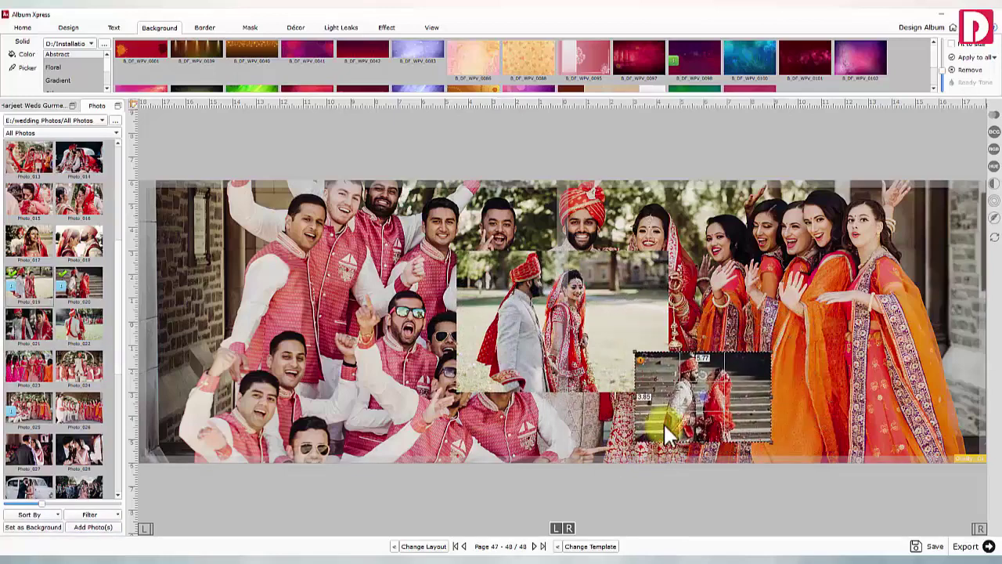
Step: Make the two couple photos equal size and place them side by side
left_click(599, 339)
left_click(33, 28)
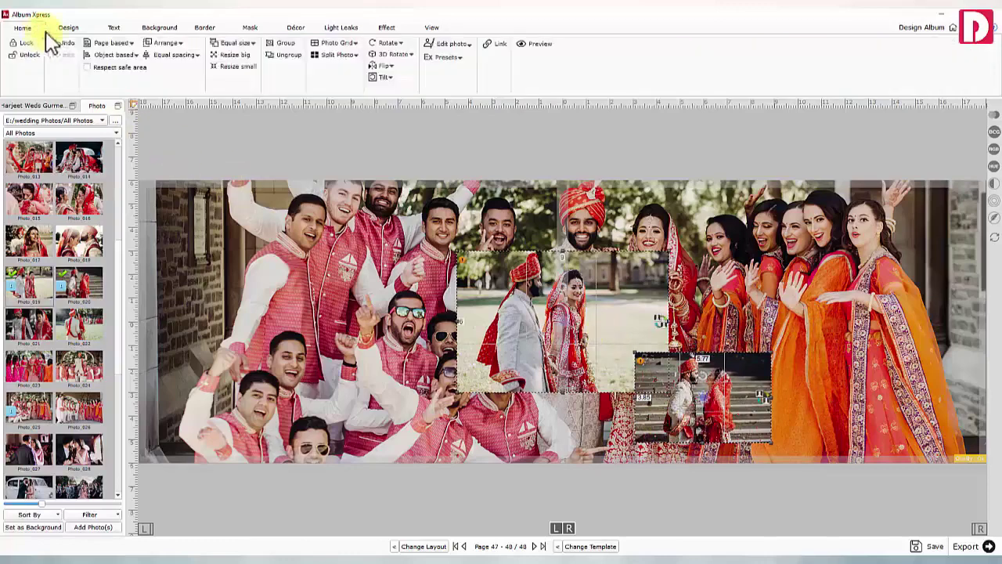
left_click(252, 44)
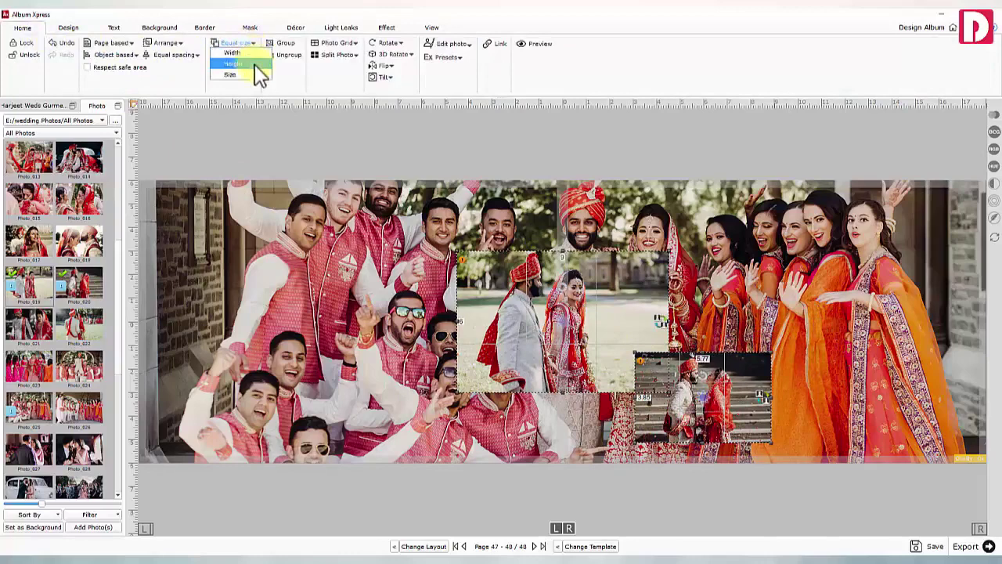
left_click(258, 76)
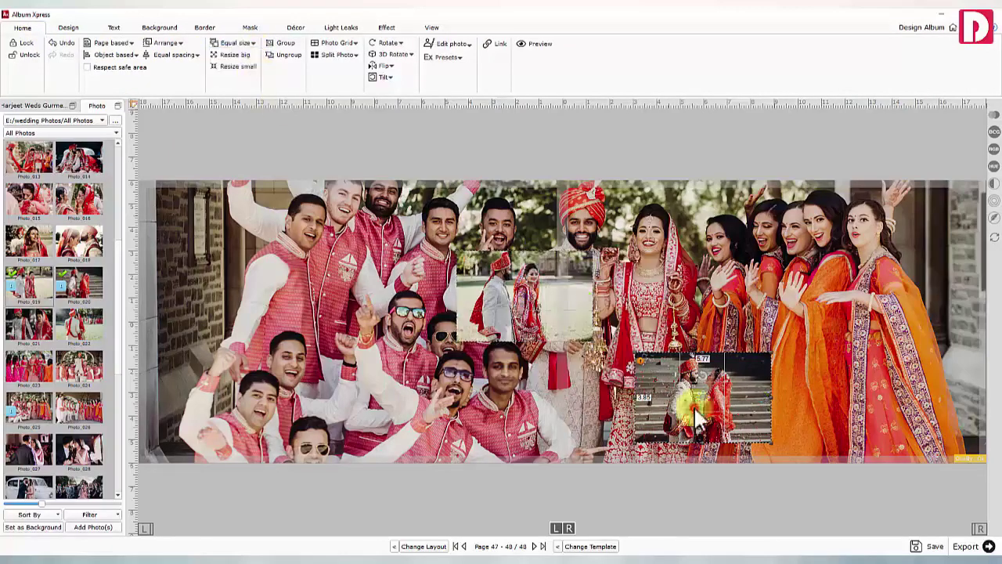
left_click_drag(733, 411, 883, 420)
left_click_drag(568, 303, 739, 413)
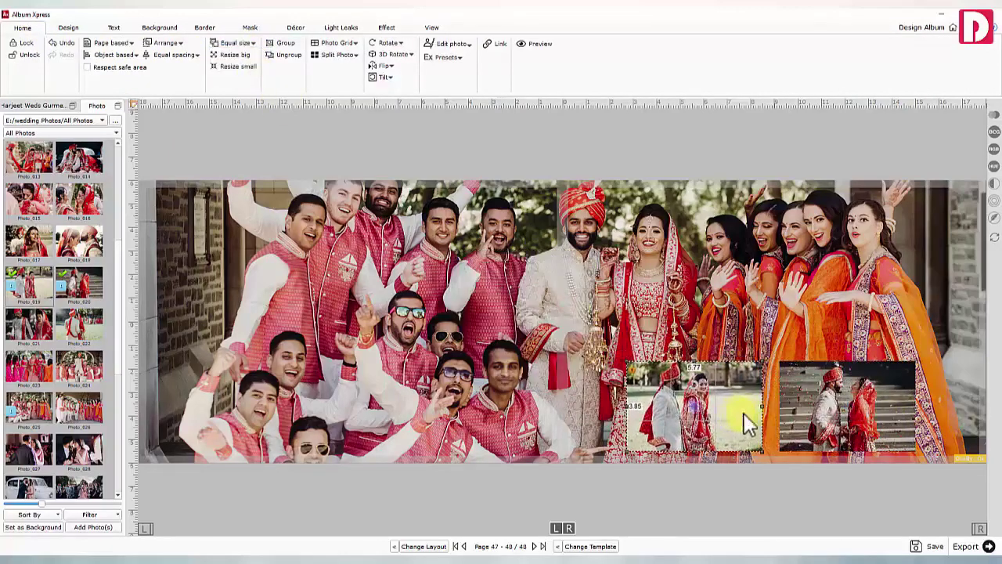
Step: Group and enlarge the two couple photos, ungroup them, and review the spread layouts
left_click(284, 43)
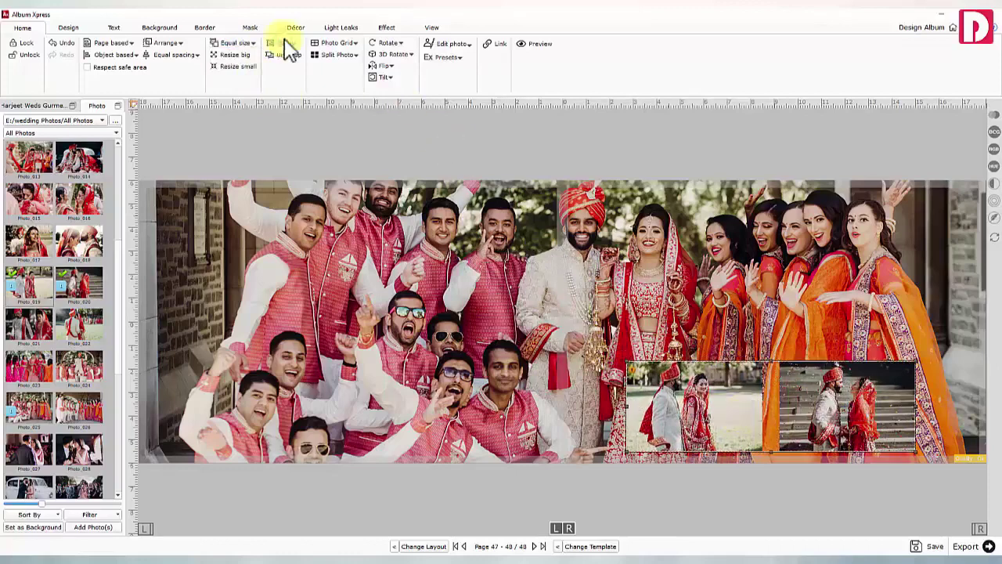
left_click_drag(917, 363, 957, 349)
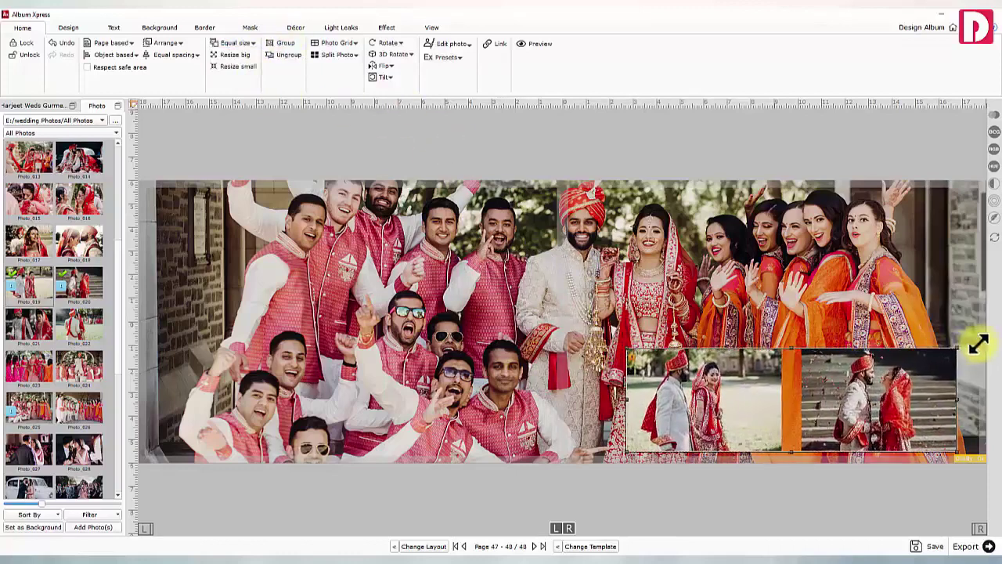
left_click_drag(911, 404, 919, 408)
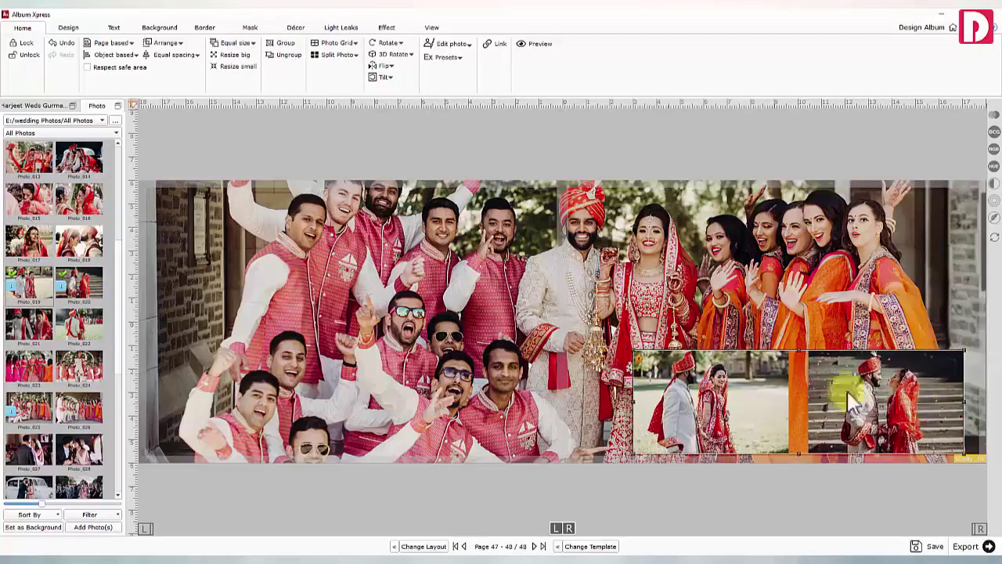
left_click(282, 54)
left_click(768, 407)
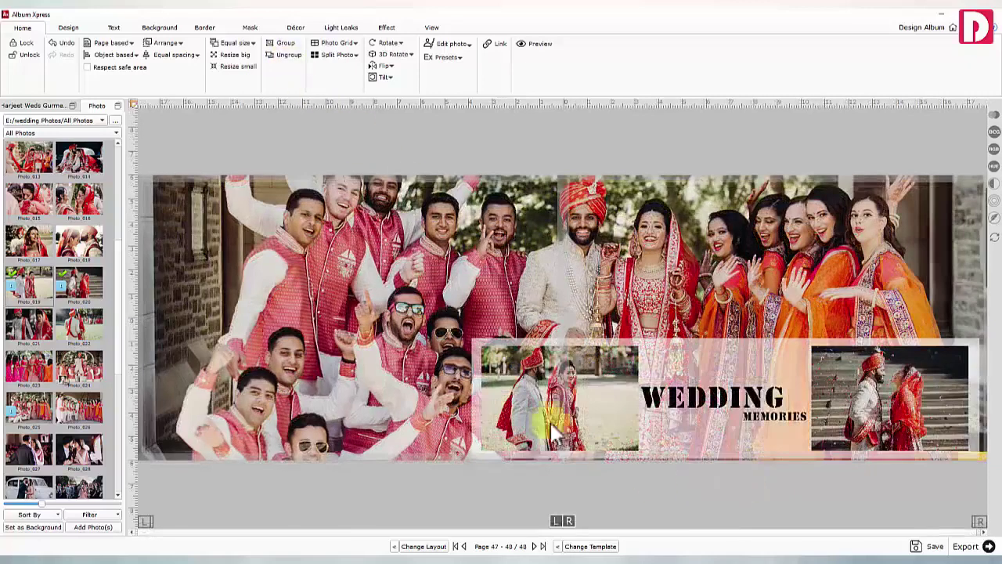
left_click(69, 27)
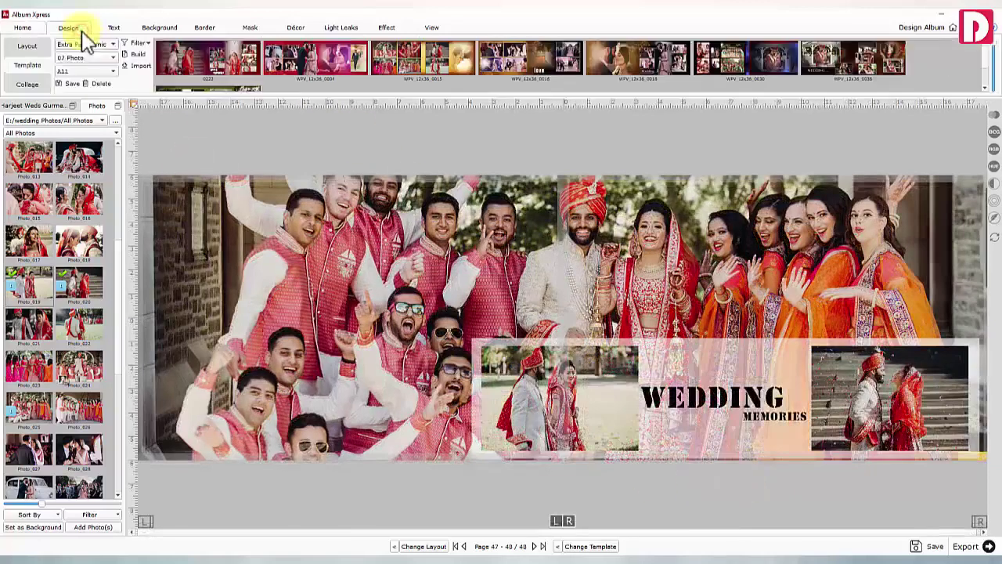
left_click(31, 47)
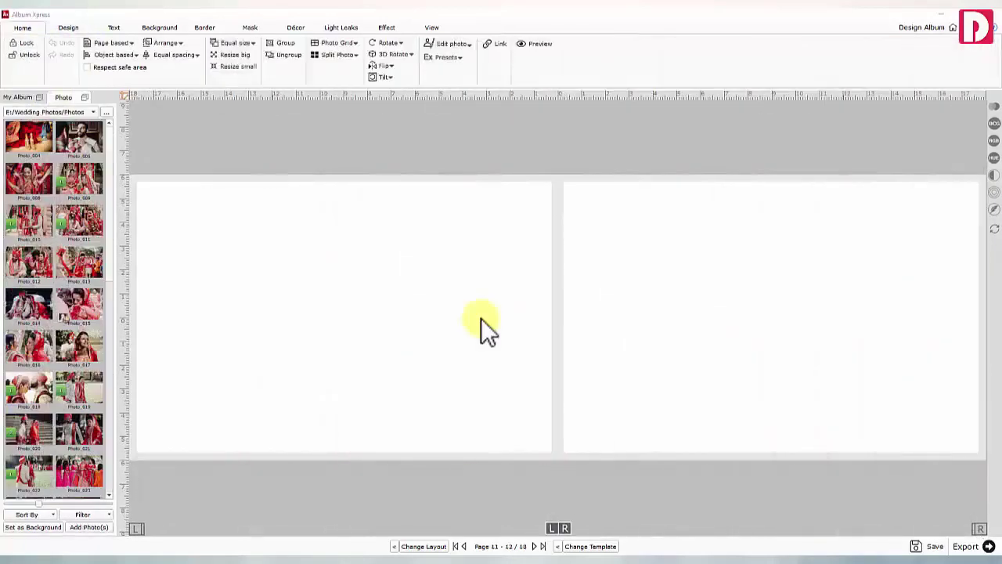
Step: Add three wedding photos to pages 11–12, shrunk and stacked on the left page
left_click(296, 28)
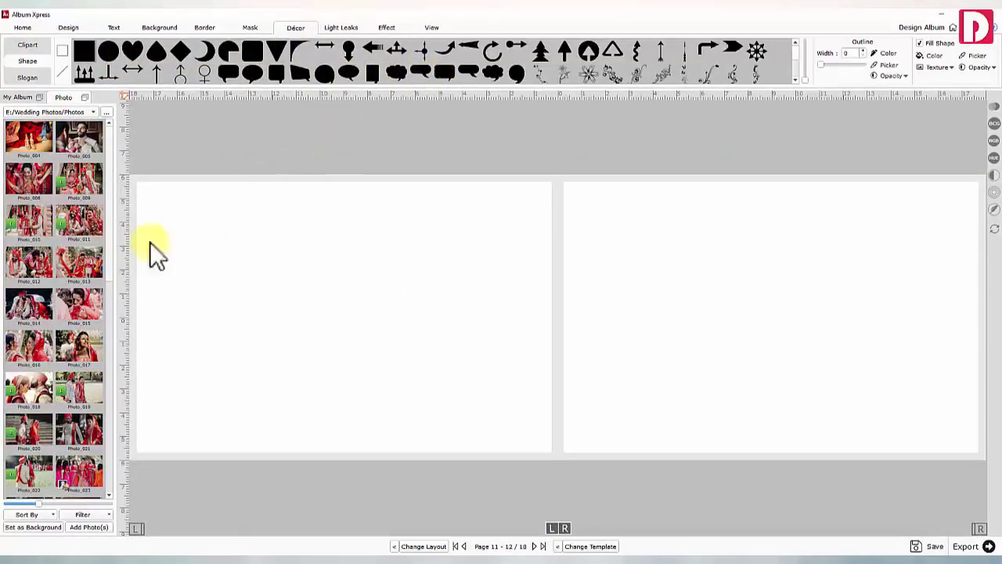
double_click(88, 233)
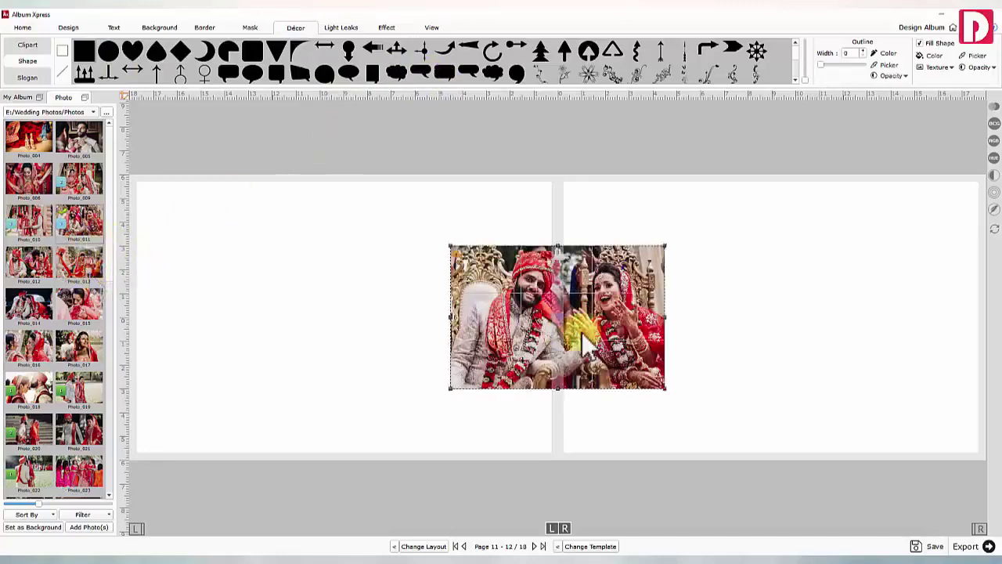
left_click_drag(584, 344, 272, 282)
left_click_drag(360, 337, 269, 284)
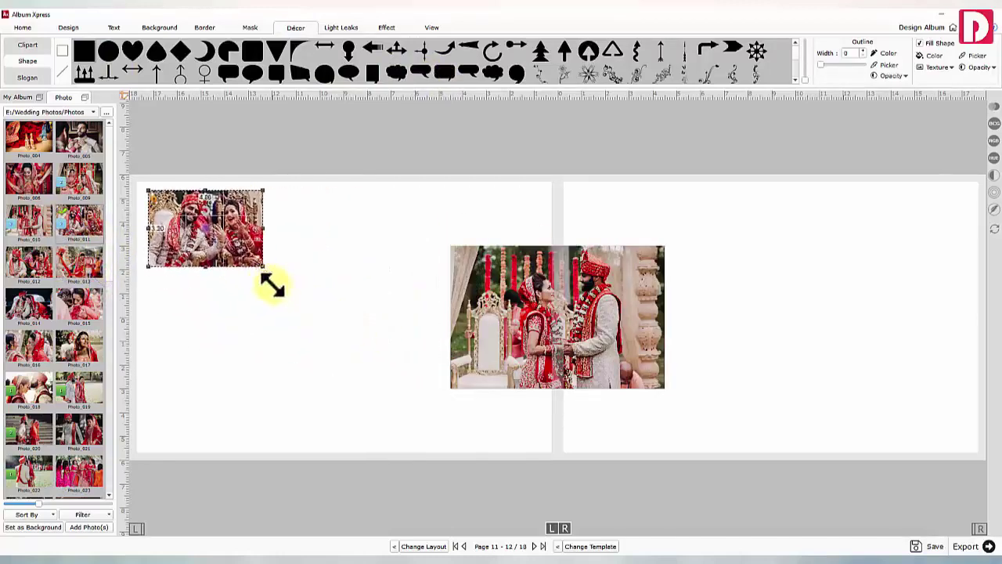
left_click_drag(563, 347, 412, 375)
mouse_move(485, 419)
left_mouse_down()
mouse_move(408, 368)
mouse_move(376, 329)
mouse_move(242, 318)
left_mouse_up()
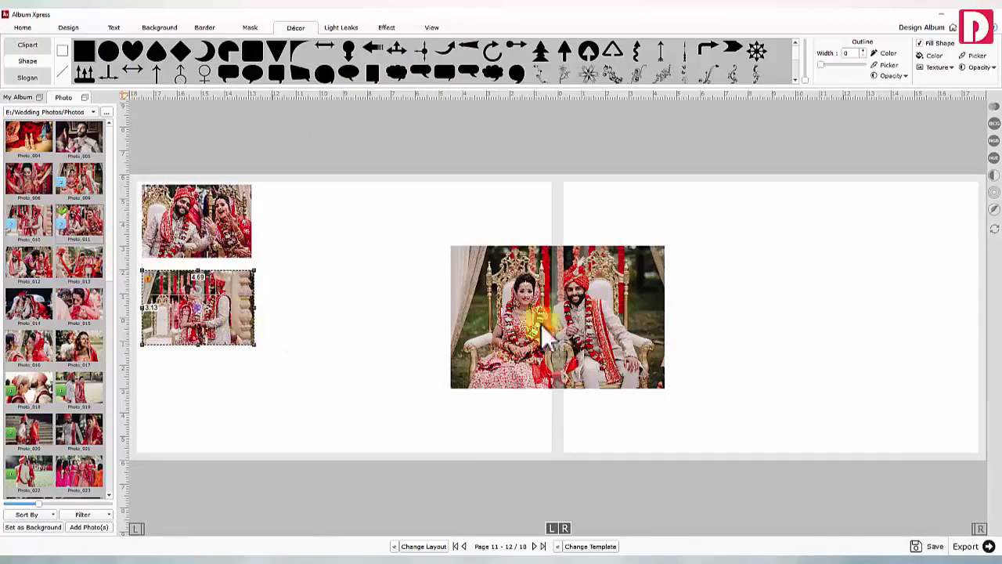
mouse_move(667, 387)
left_mouse_down()
mouse_move(564, 321)
mouse_move(365, 403)
mouse_move(236, 407)
left_mouse_up()
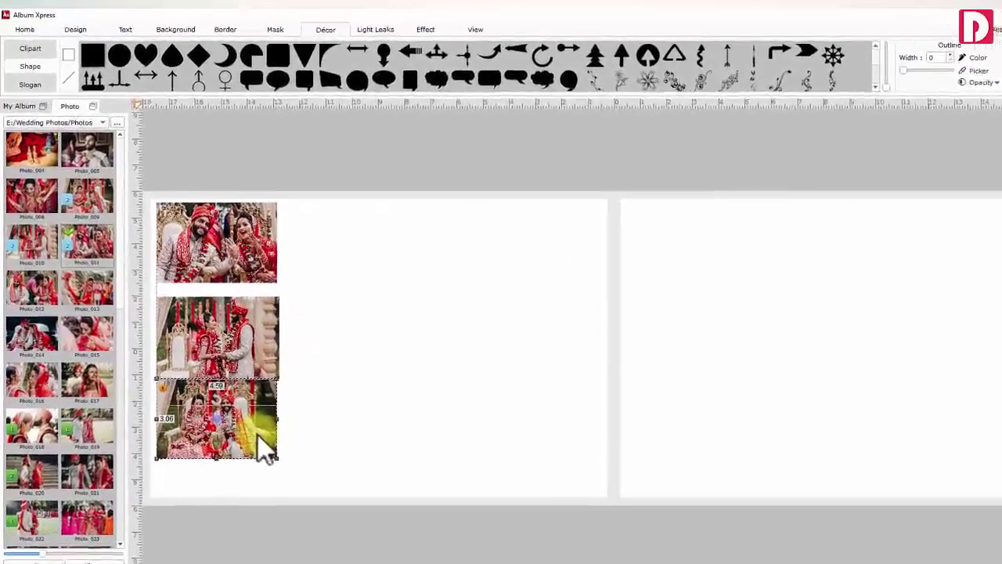
Step: Space the three stacked photos evenly in a vertical column
left_click_drag(295, 407, 205, 224)
left_click(31, 32)
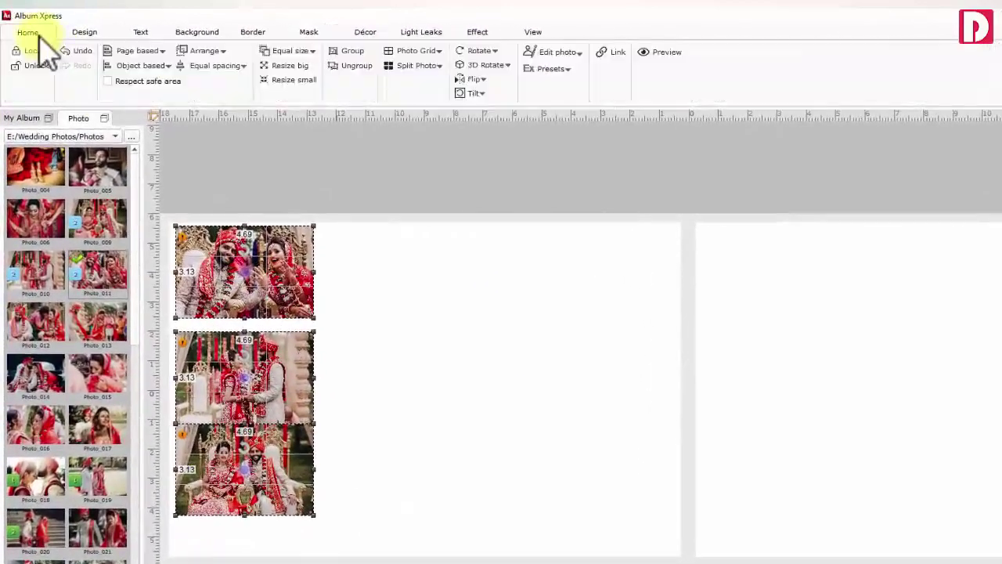
left_click(227, 66)
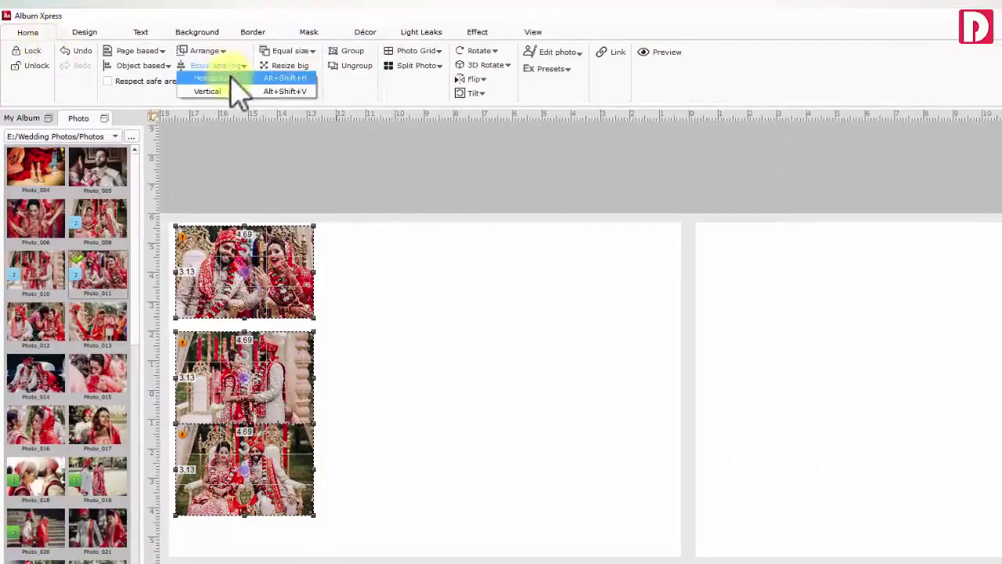
left_click(231, 90)
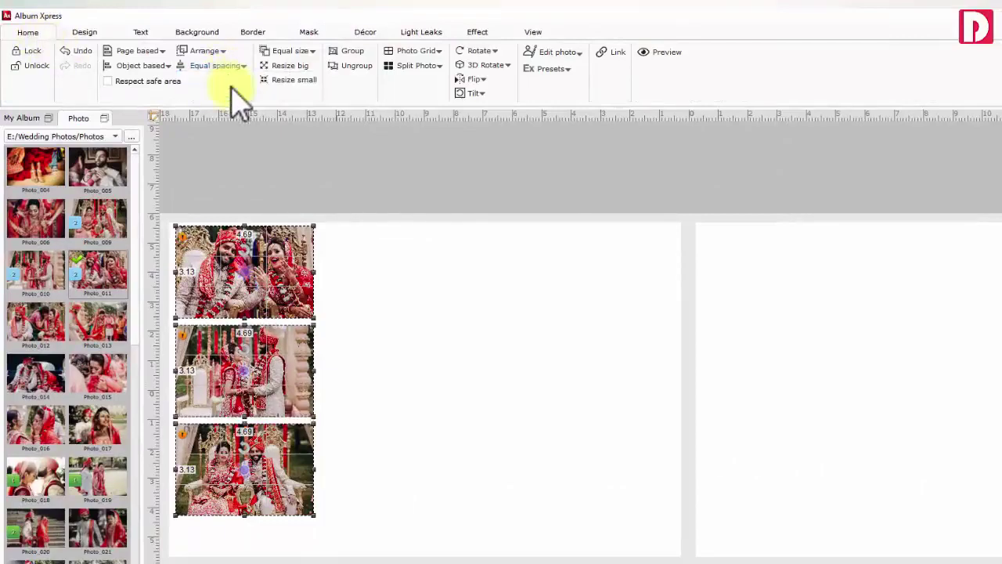
left_click(317, 186)
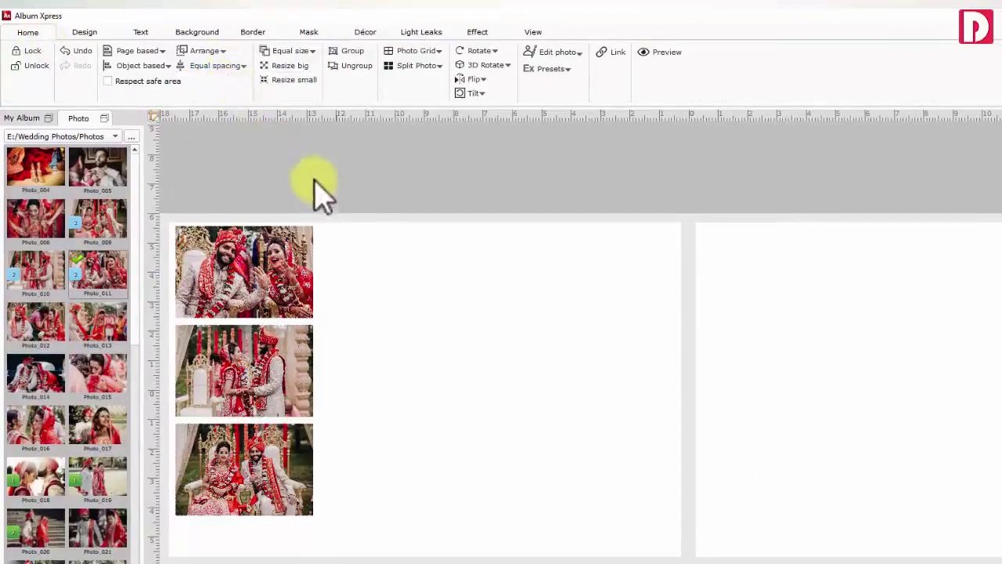
left_click(365, 33)
Step: Add a square shape and stretch it into a wide band across both pages
left_click(104, 60)
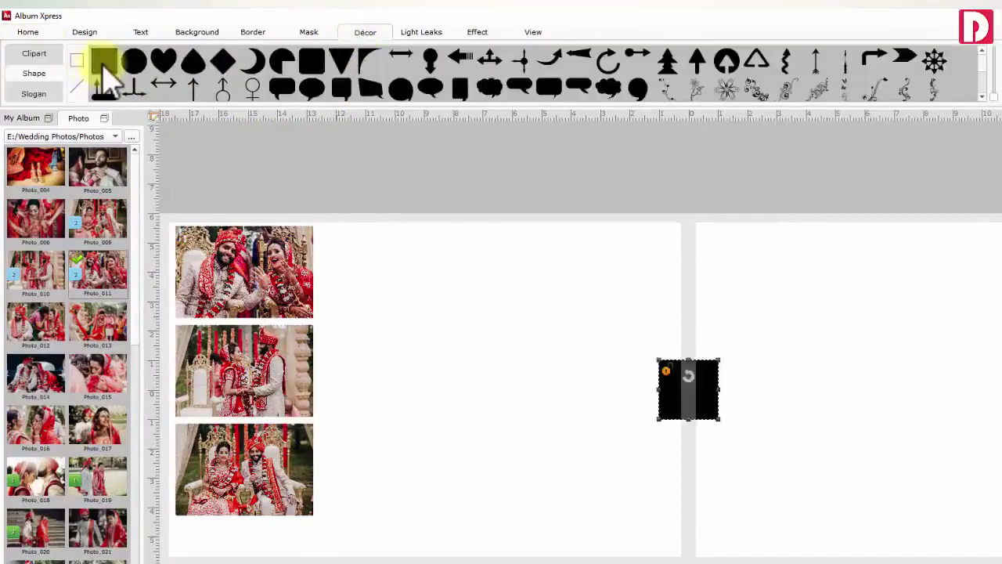
left_click_drag(696, 381, 243, 376)
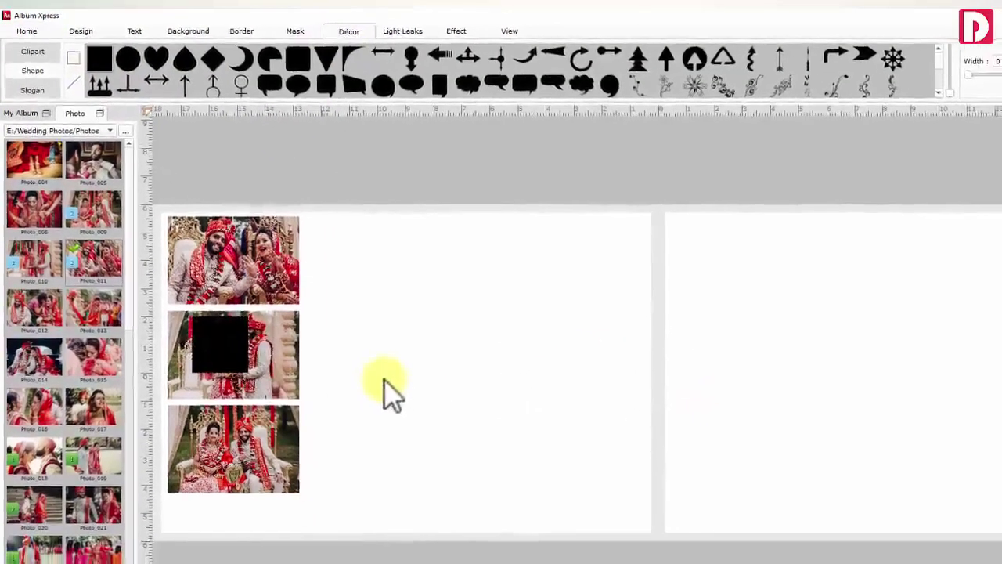
left_click_drag(180, 305, 160, 286)
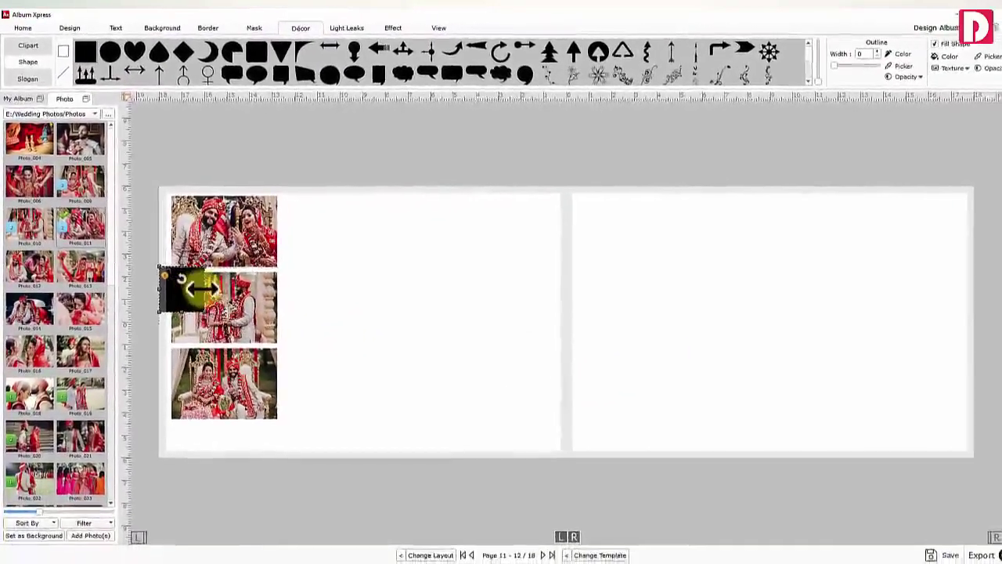
left_click_drag(224, 287, 963, 298)
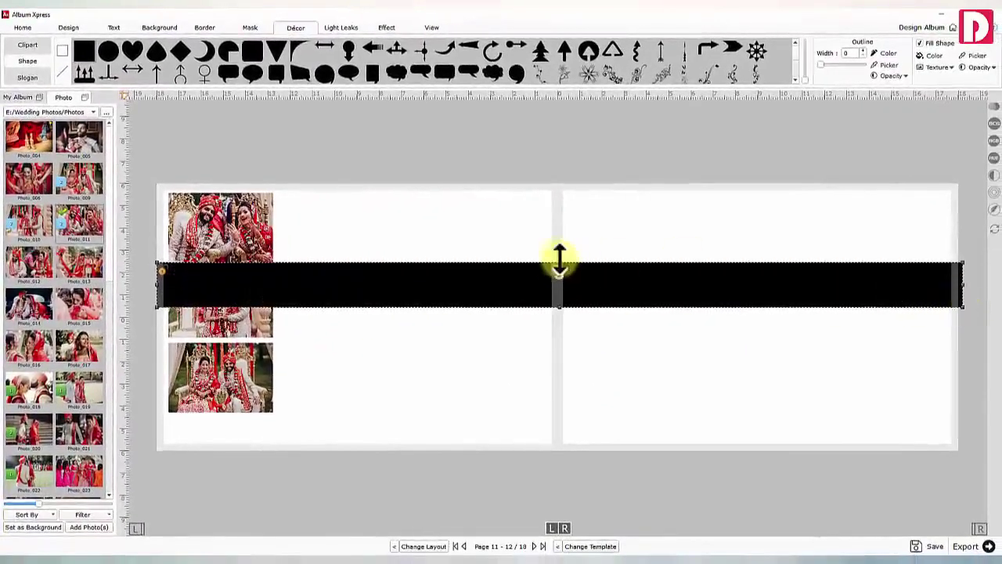
left_click_drag(557, 262, 546, 218)
mouse_move(560, 307)
left_mouse_down()
mouse_move(583, 418)
mouse_move(562, 422)
left_mouse_up()
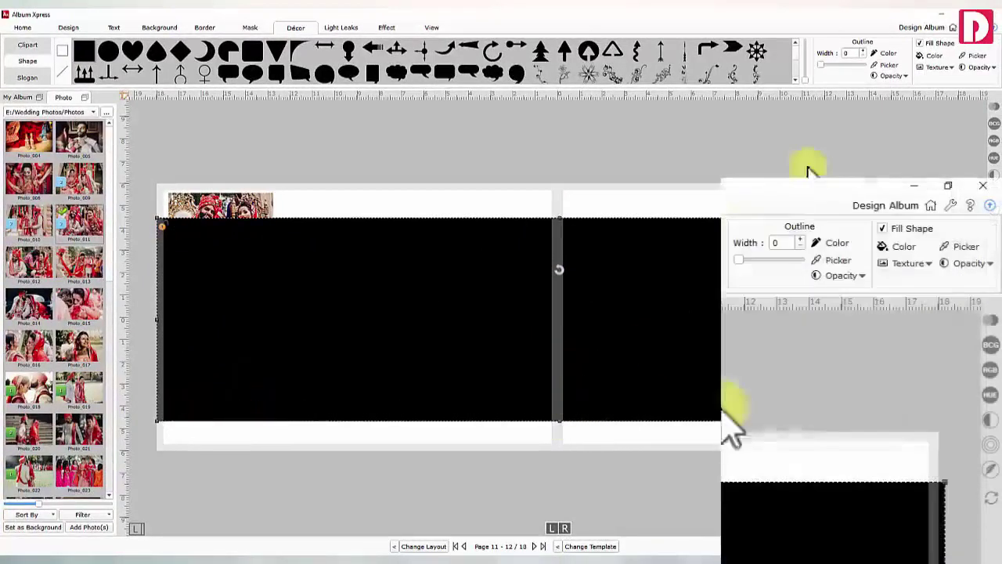
Step: Fill the band with the salmon colour #e6b098
left_click(920, 43)
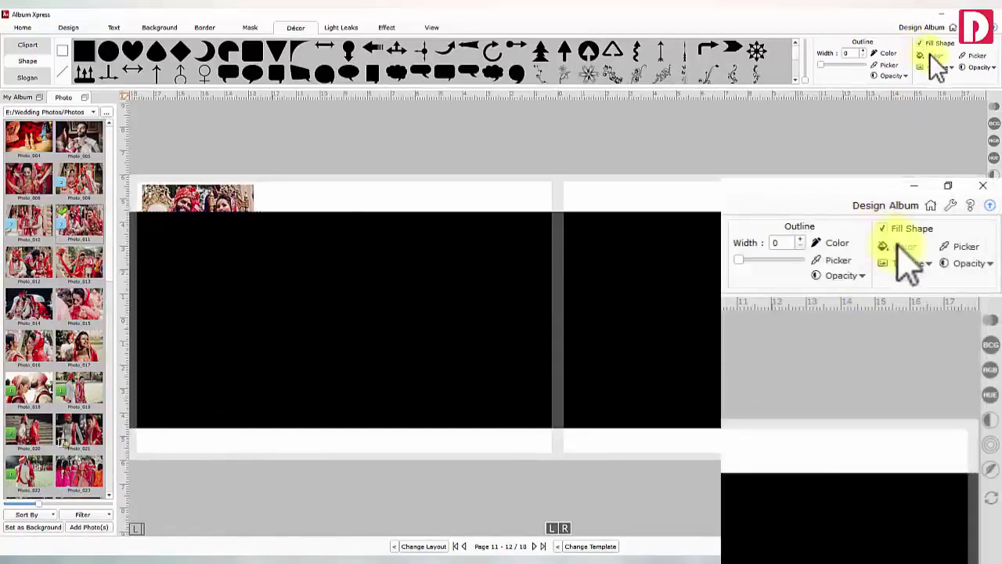
left_click(932, 55)
triple_click(586, 369)
type("#e6b098")
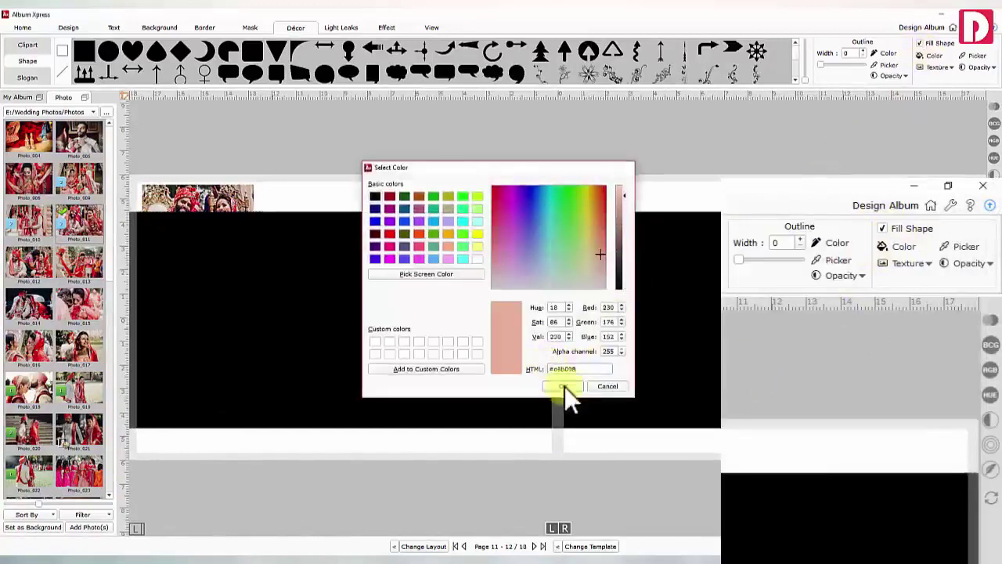
left_click(560, 386)
left_click(983, 68)
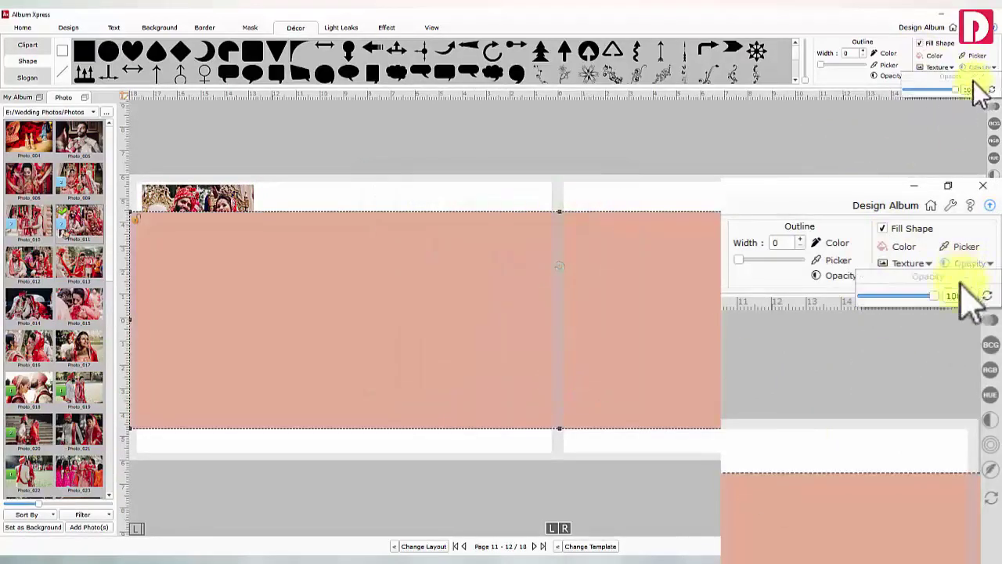
left_click(944, 68)
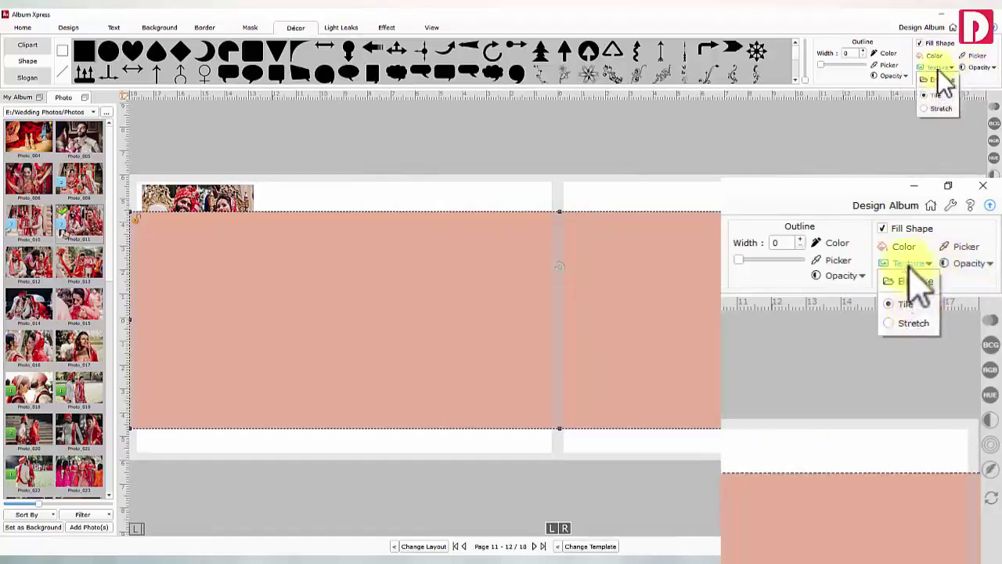
left_click(938, 68)
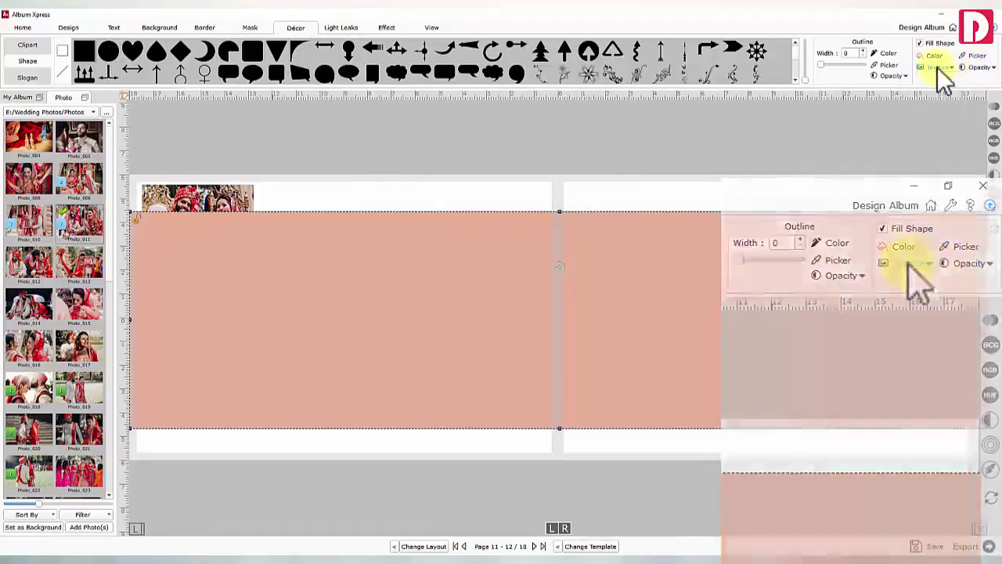
Step: Send the salmon band to the back, then group and enlarge the three stacked photos
right_click(385, 272)
mouse_move(413, 358)
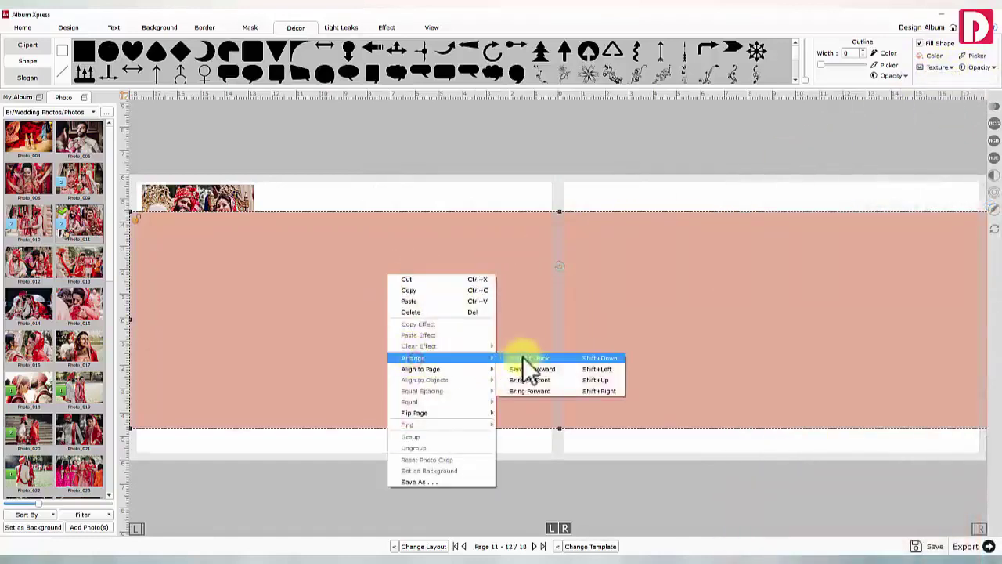
left_click(526, 358)
left_click(221, 242)
left_click(232, 287, "ctrl")
left_click(220, 349, "ctrl")
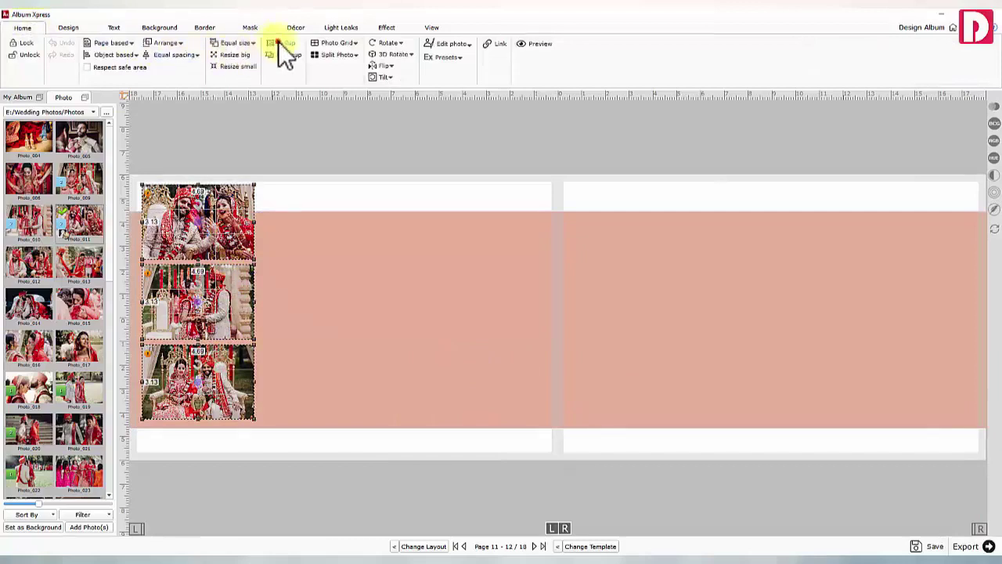
left_click(278, 40)
left_click_drag(255, 419, 268, 448)
Step: Align the photo group with object-based centring, then ungroup the three photos
left_click(309, 337)
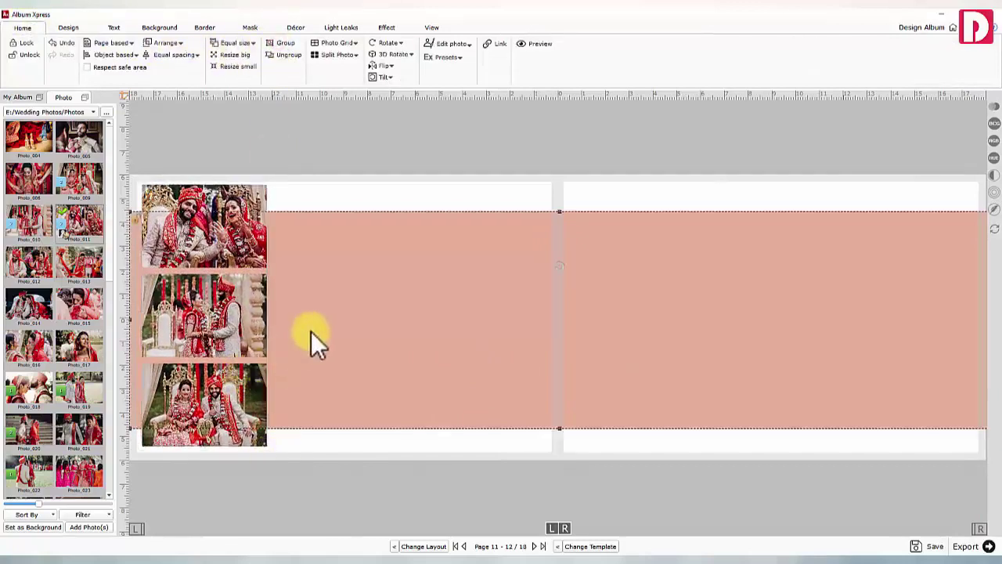
right_click(299, 279)
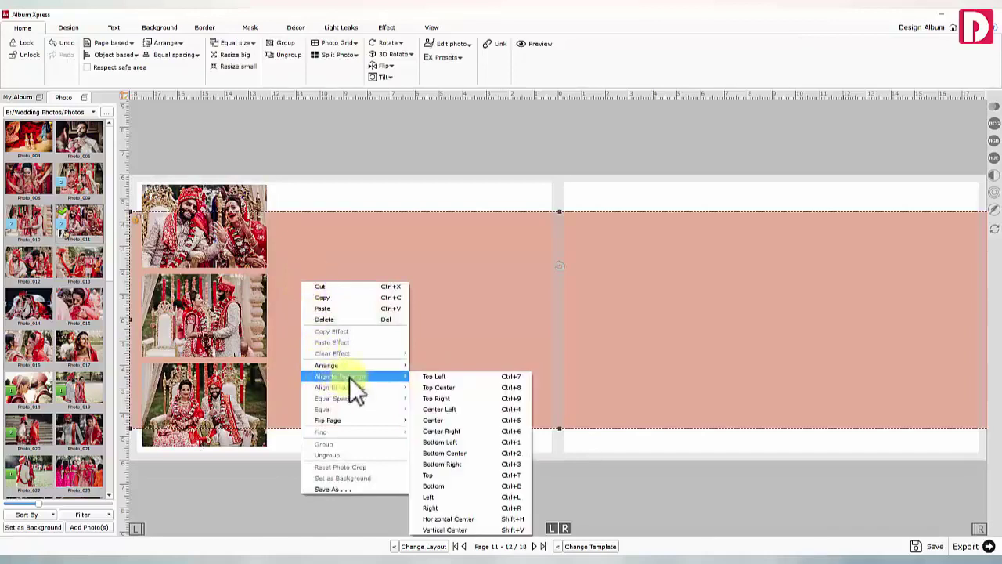
left_click(435, 423)
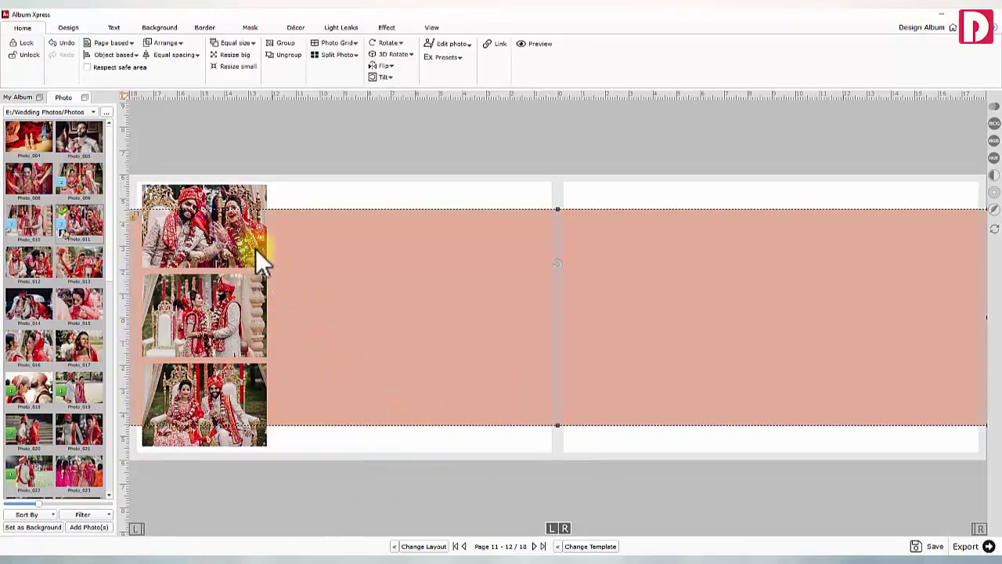
key("ctrl+z")
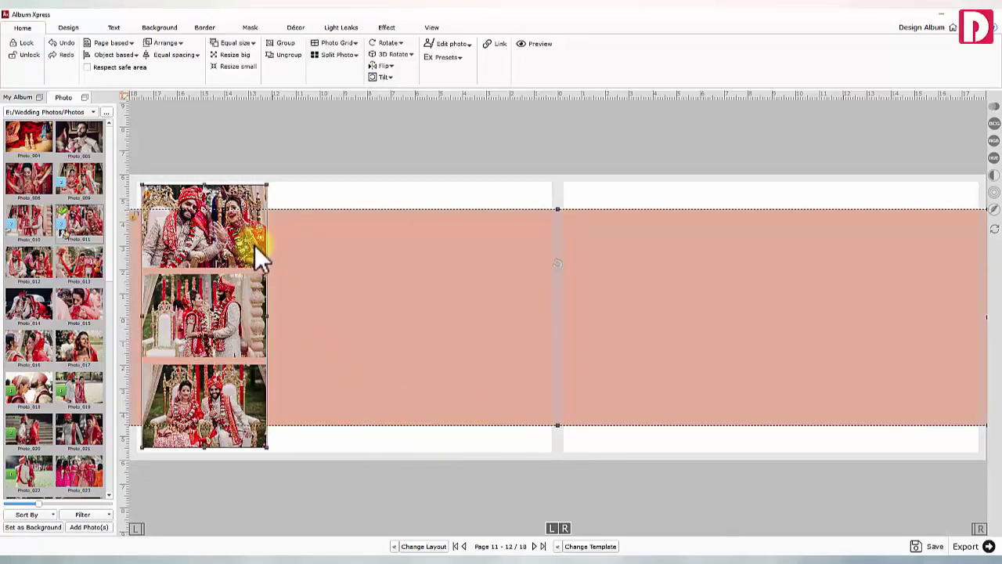
left_click(116, 55)
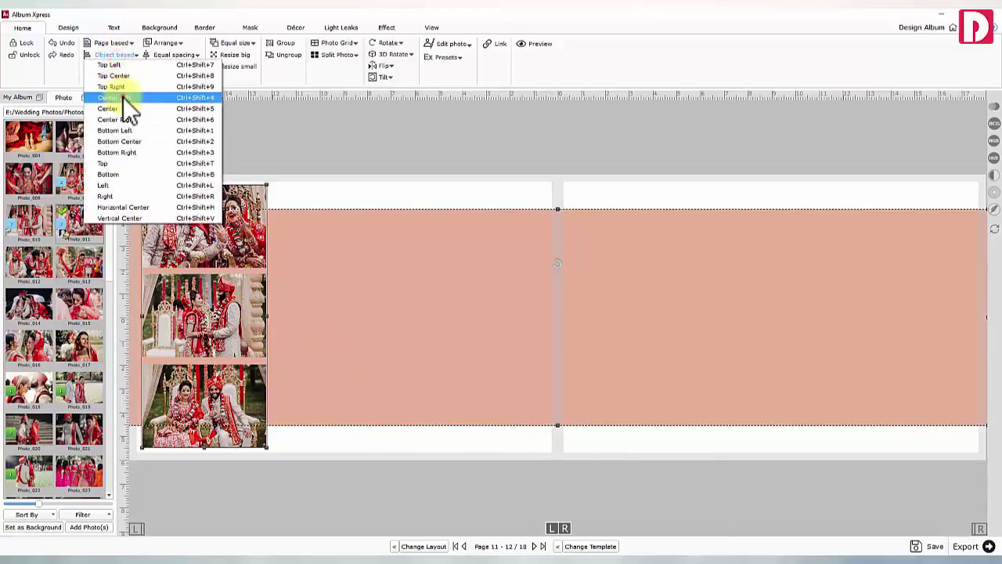
left_click(123, 96)
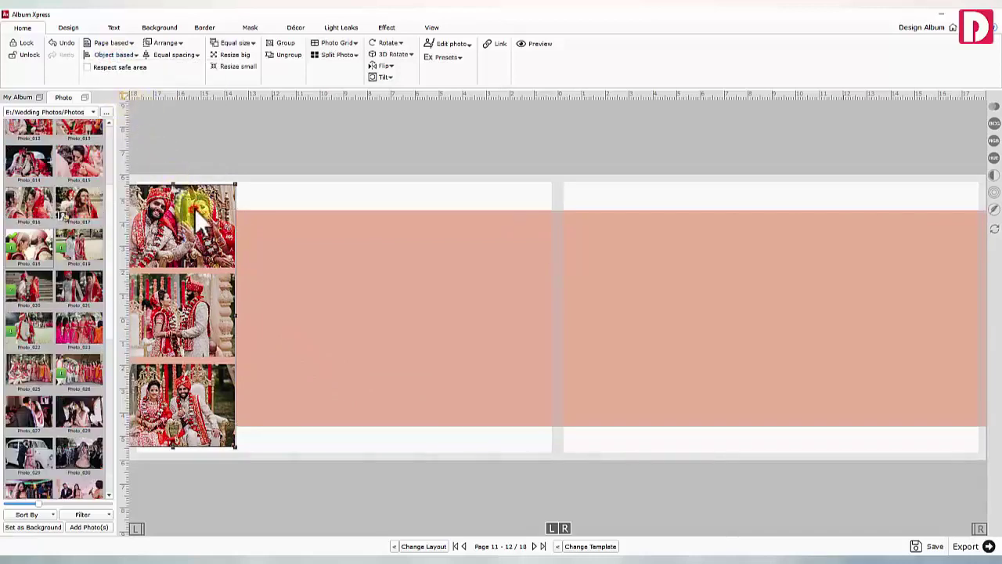
left_click(284, 53)
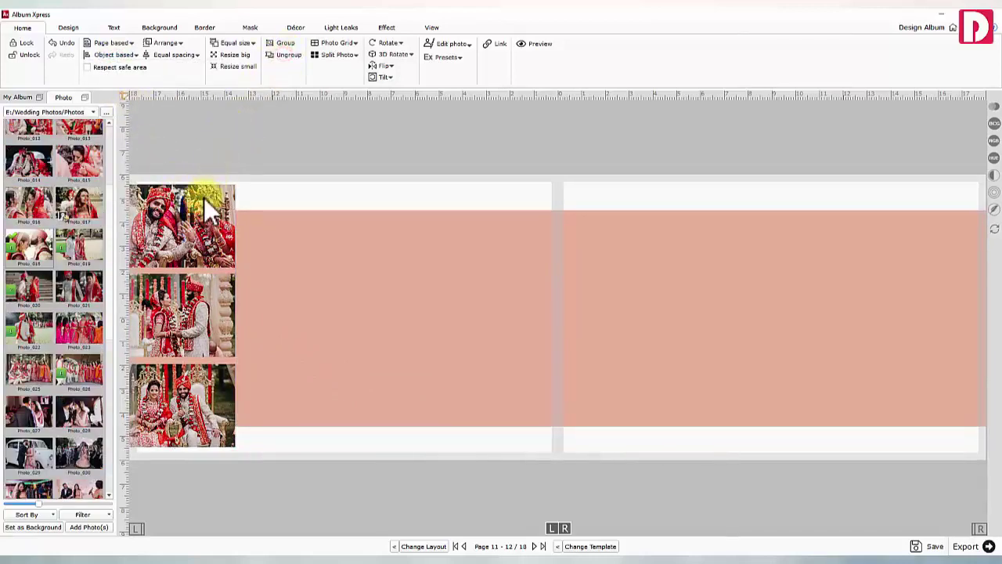
left_click(204, 199)
left_click(232, 147)
Step: Apply the purple background and place a widened group photo across the spread
left_click(155, 29)
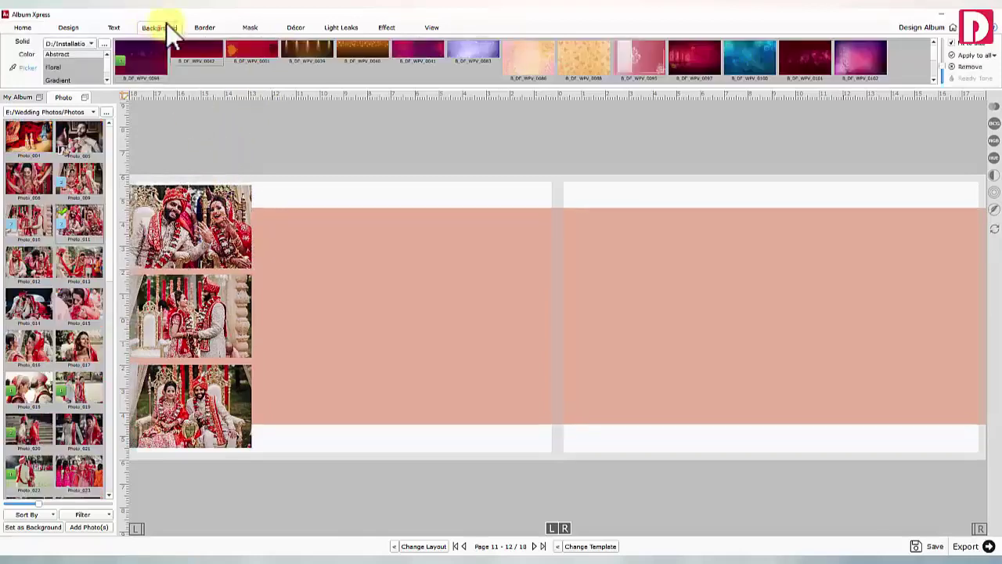
left_click(142, 60)
scroll(71, 245, "down", 3)
left_click(402, 305)
left_click_drag(464, 349, 586, 465)
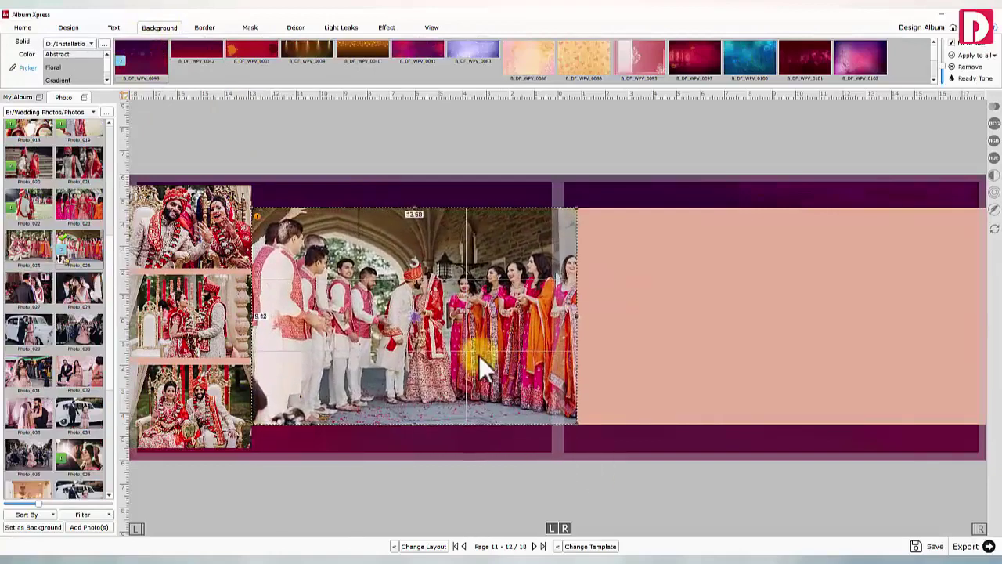
left_click_drag(578, 315, 783, 316)
Step: Give the group photo soft faded edges with a creative soft mask
left_click(250, 27)
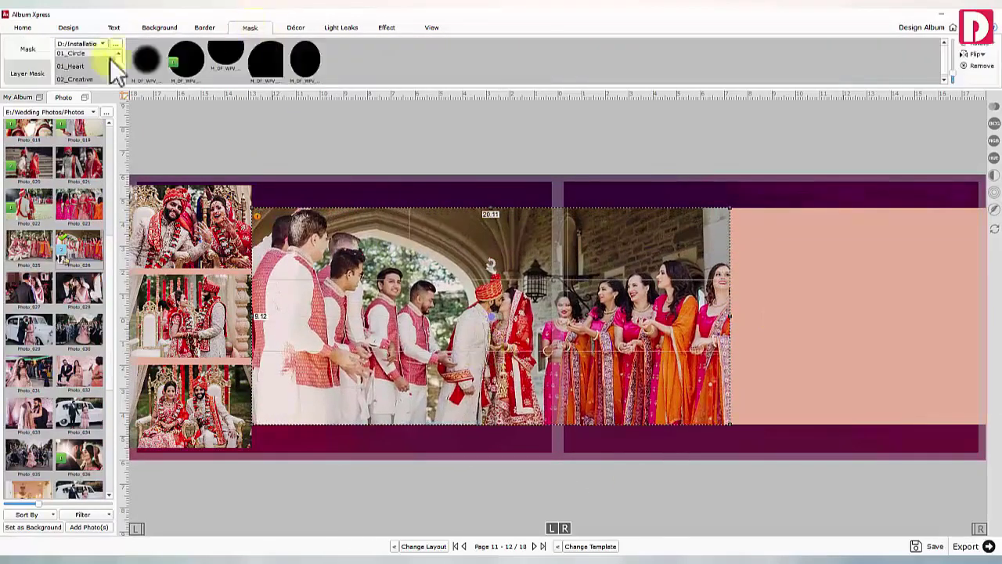
scroll(80, 66, "down", 2)
left_click(80, 67)
left_click(263, 51)
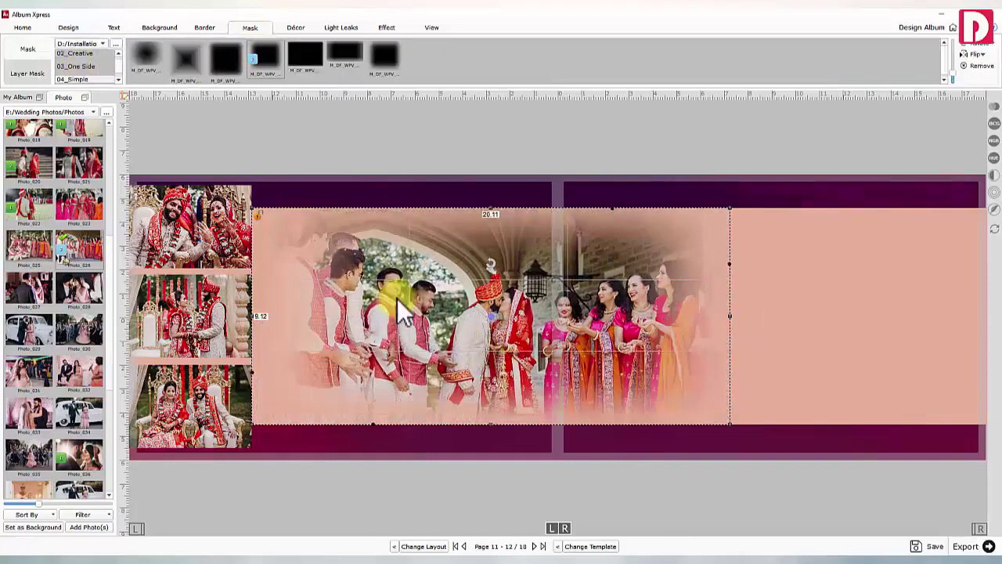
Step: Draw an orange circle on the right page and size it
left_click(649, 159)
left_click(295, 27)
mouse_move(109, 51)
left_mouse_down()
mouse_move(874, 301)
mouse_move(716, 414)
left_mouse_up()
left_click_drag(834, 323, 900, 324)
left_click_drag(806, 414, 770, 404)
left_click_drag(899, 365, 889, 355)
left_click(884, 129)
Step: Place a couple photo on the orange circle and crop it with a circle mask
scroll(72, 287, "up", 3)
left_click(32, 249)
left_click_drag(31, 249, 781, 381)
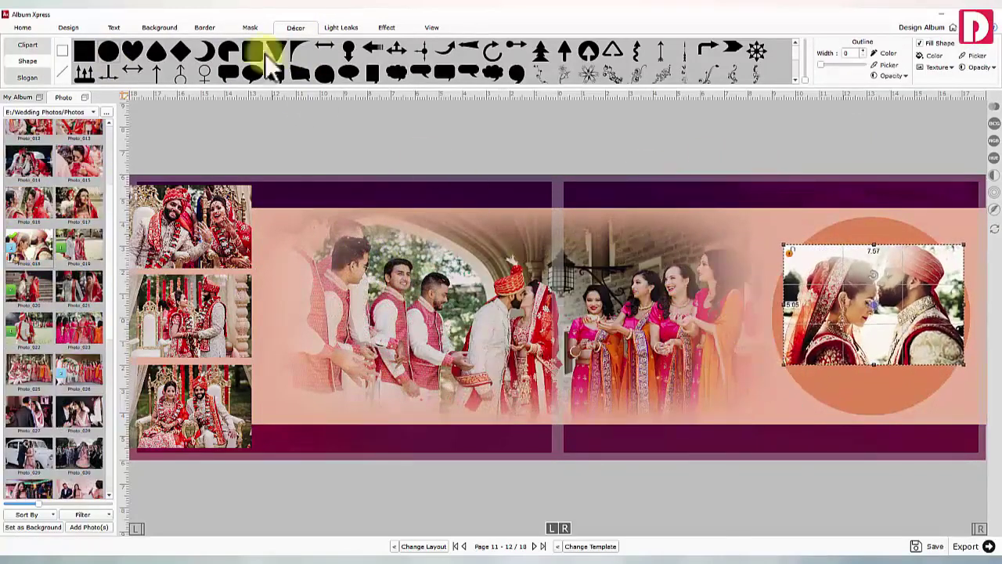
left_click(251, 30)
left_click(70, 53)
left_click_drag(186, 61, 881, 369)
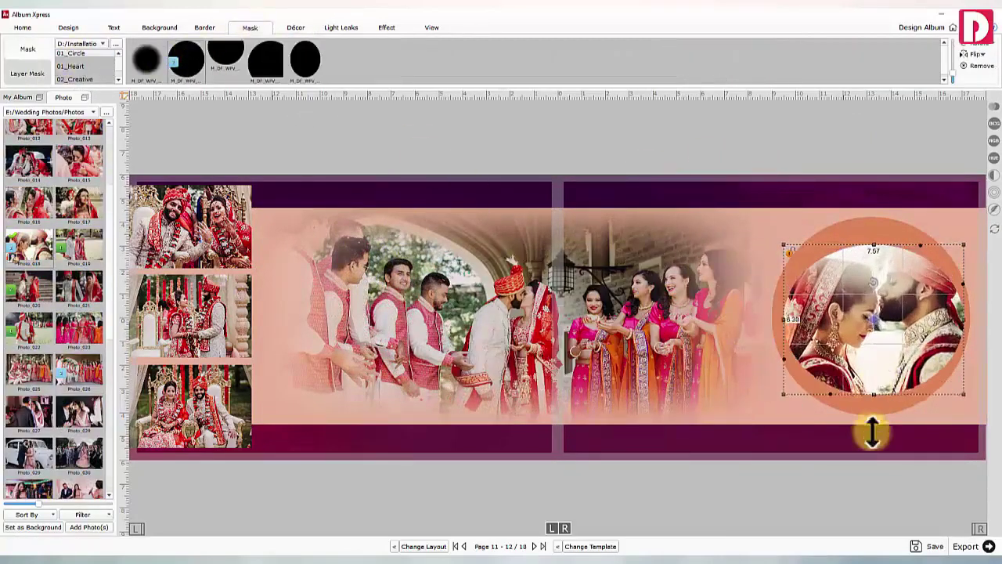
Step: Resize the circle-cropped photo to 8 by 8 and fit it on the disc
double_click(830, 342)
type("8")
key("Return")
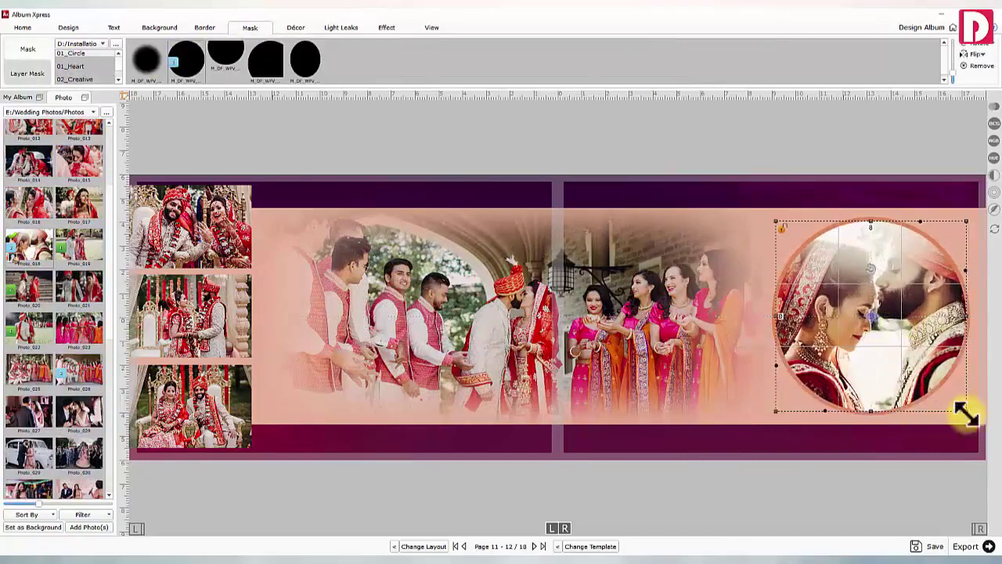
left_click_drag(965, 411, 910, 346)
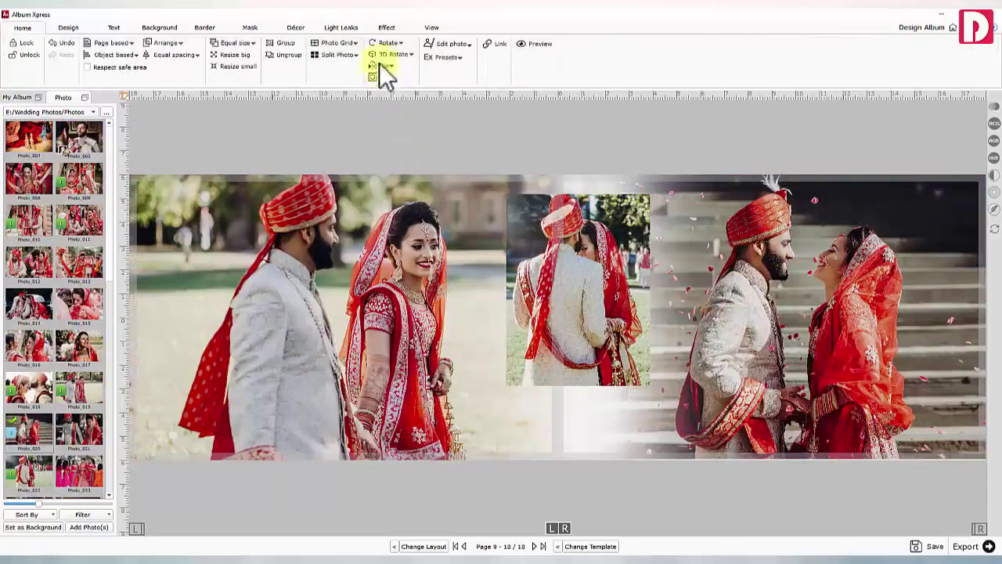
Step: Apply a Colorize effect to the large left-page couple photo to render it black and white
left_click(380, 31)
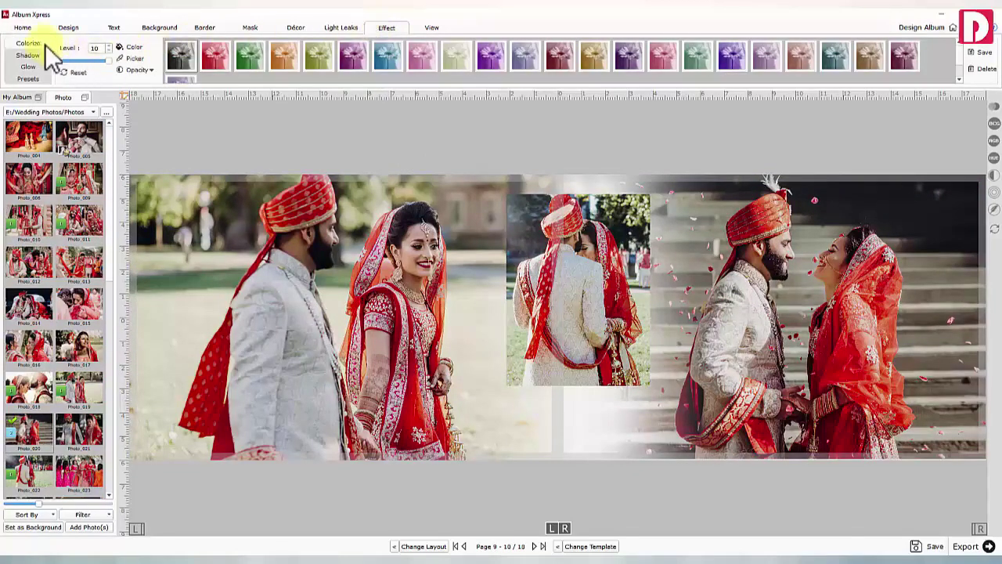
left_click(252, 219)
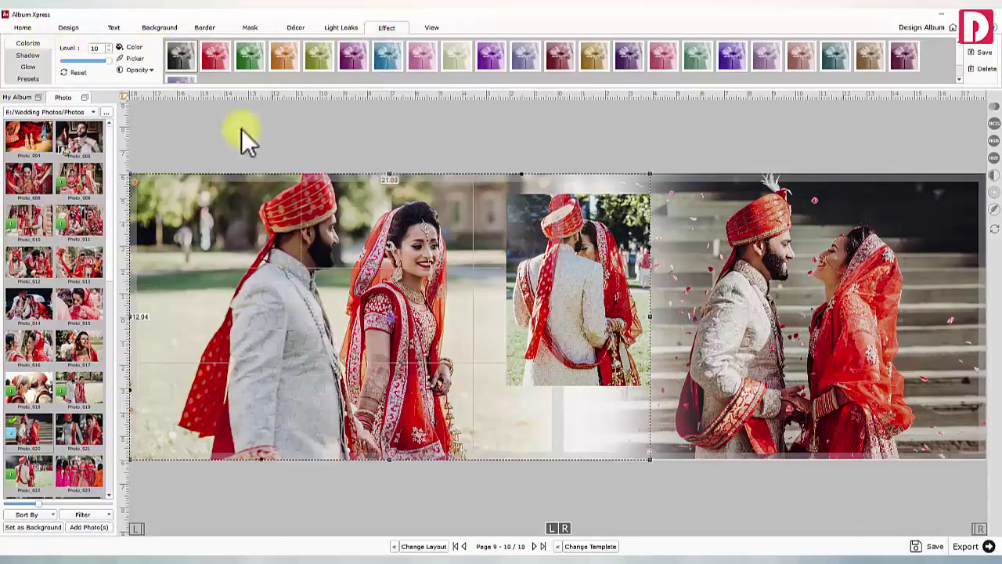
left_click(521, 62)
left_click(135, 59)
left_click(593, 228)
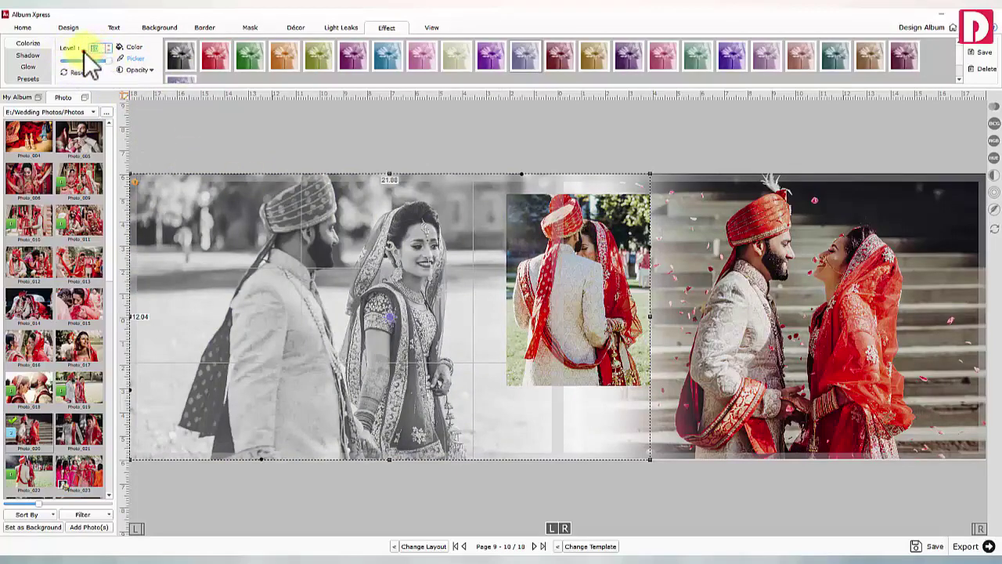
left_click(139, 70)
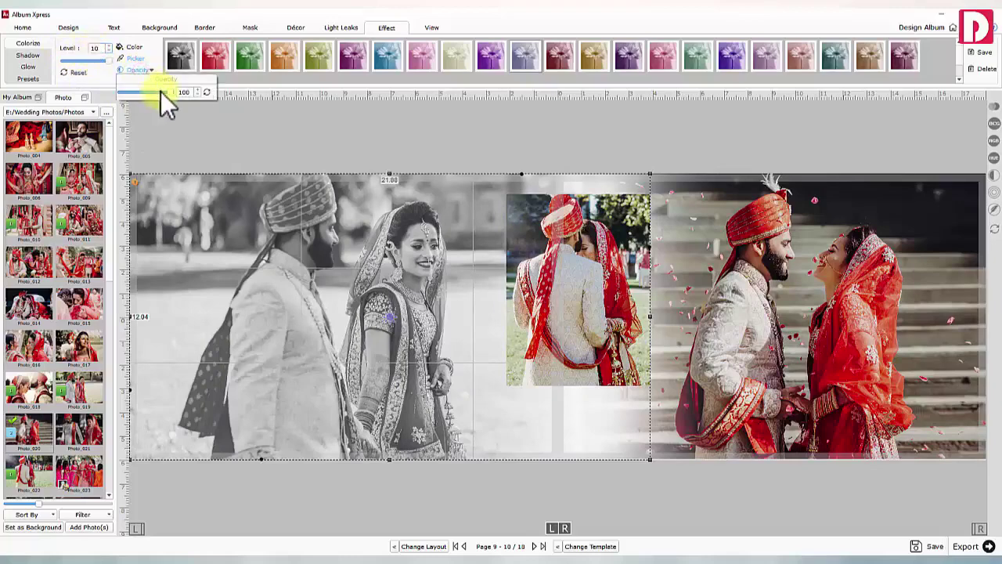
left_click(139, 70)
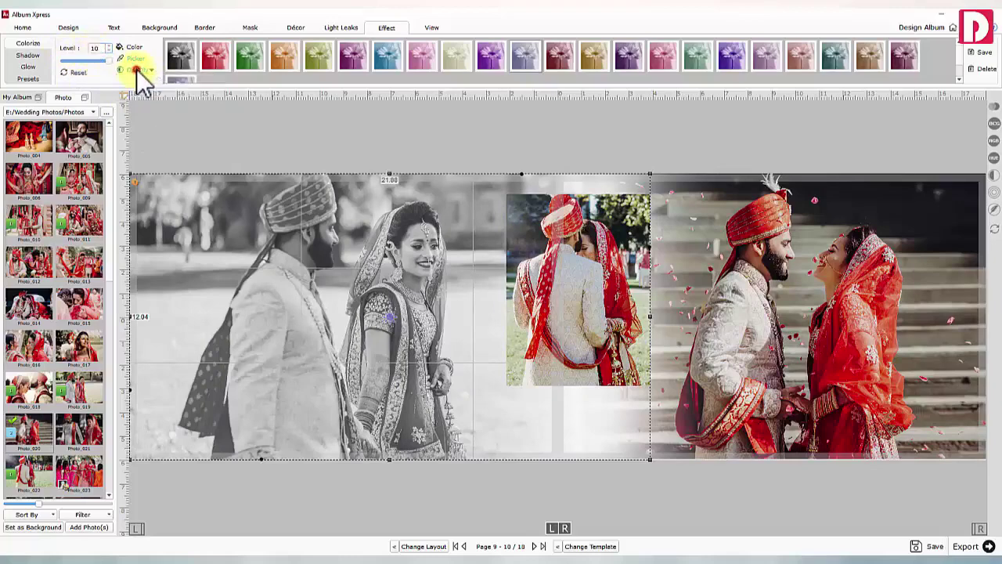
left_click(194, 116)
Step: Give the centre couple photo a drop shadow with adjusted offset, blur and opacity 79
left_click(545, 246)
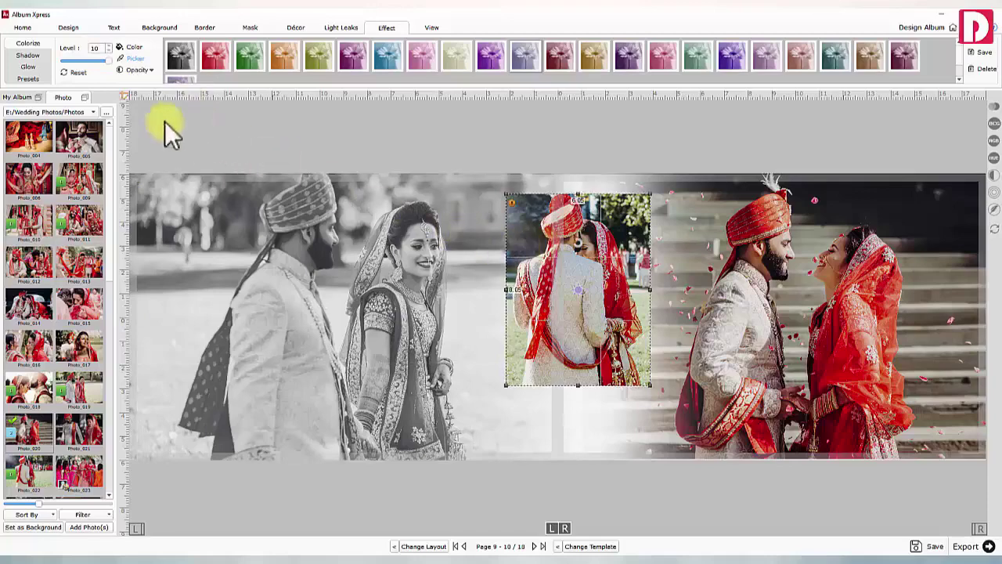
left_click(32, 57)
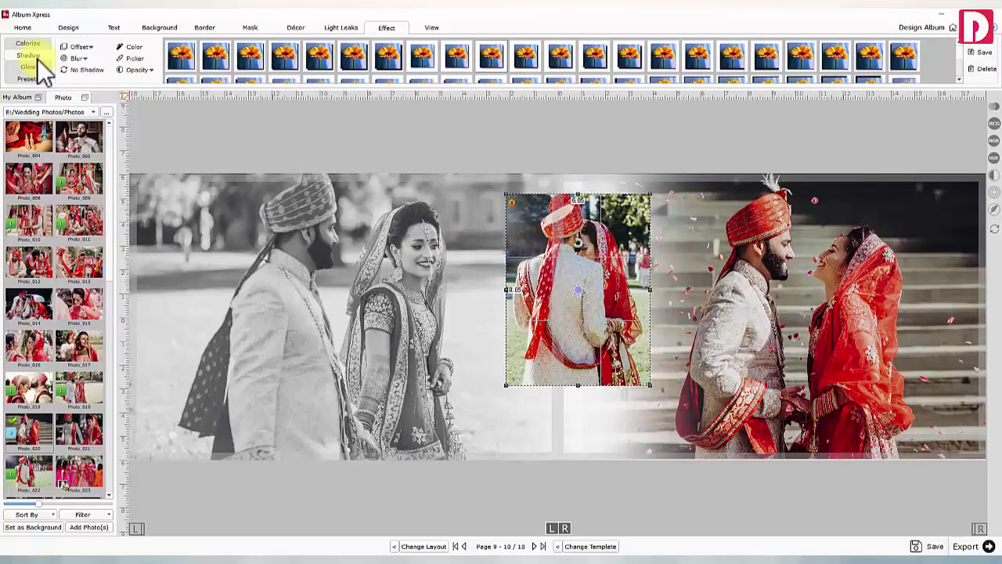
left_click(82, 47)
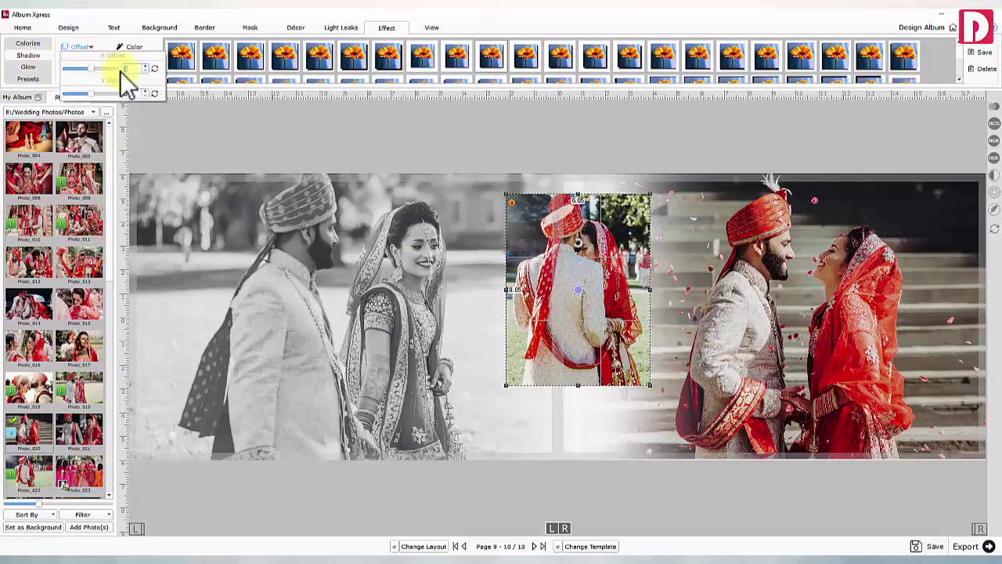
left_click(124, 94)
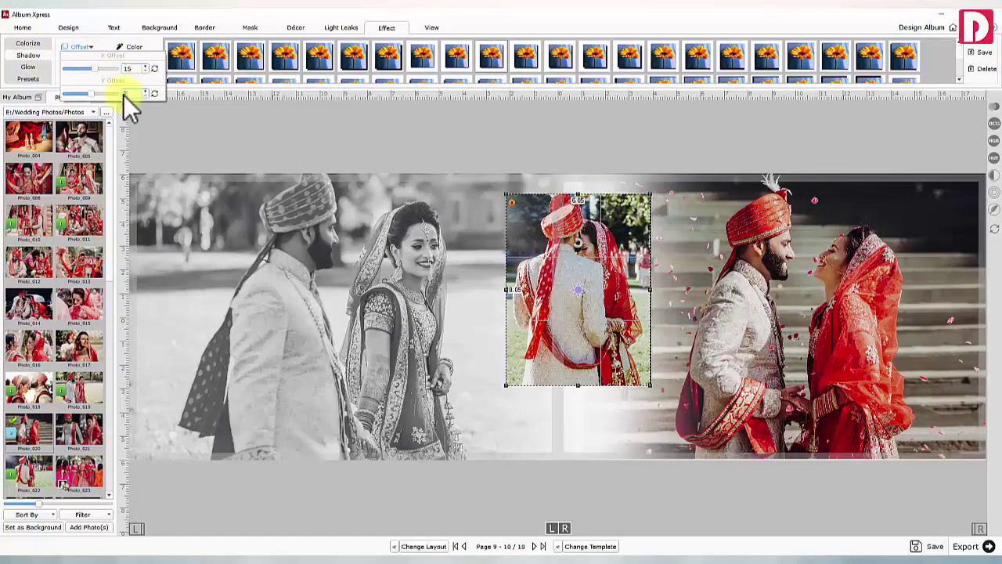
left_click(78, 60)
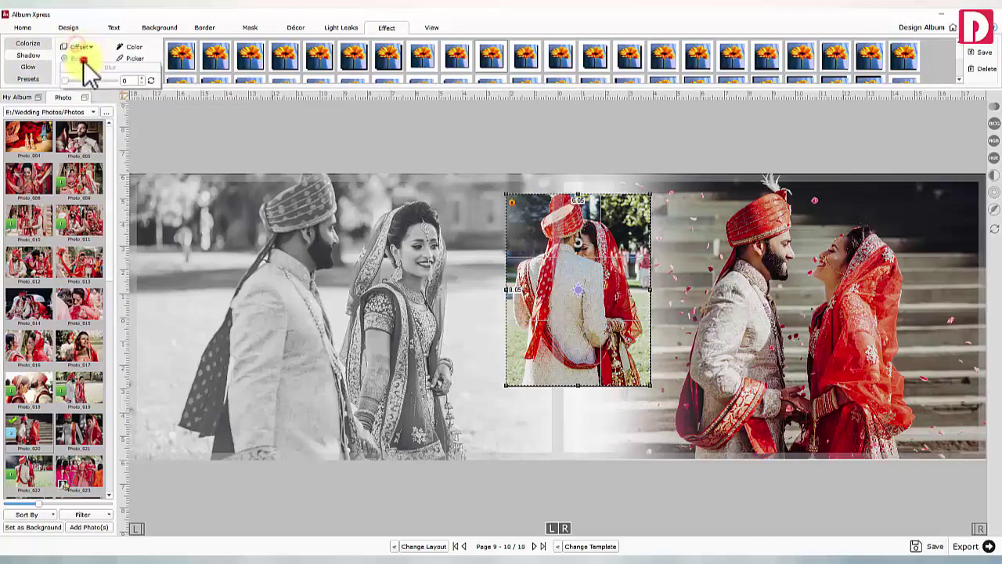
left_click(79, 58)
left_click(134, 71)
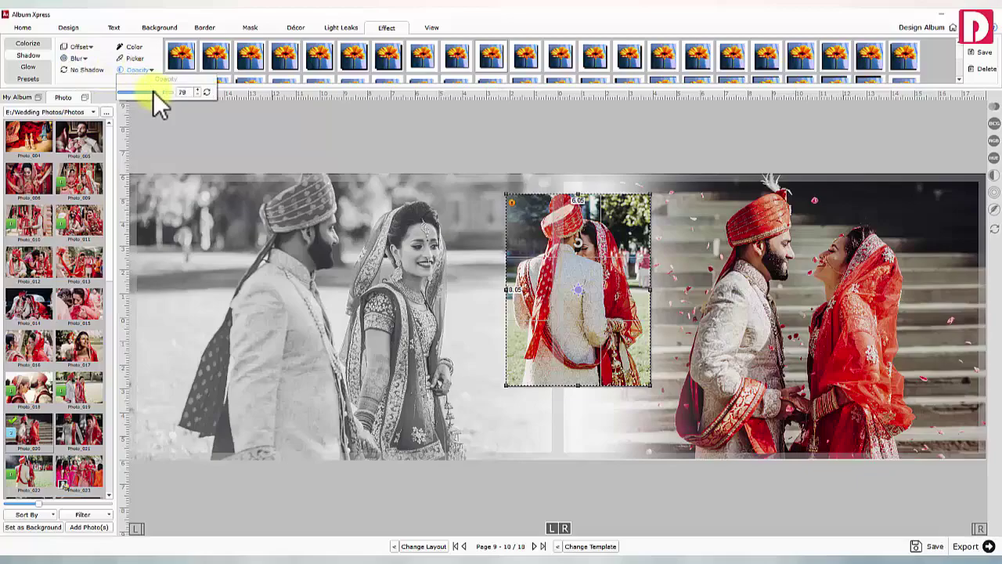
left_click(139, 71)
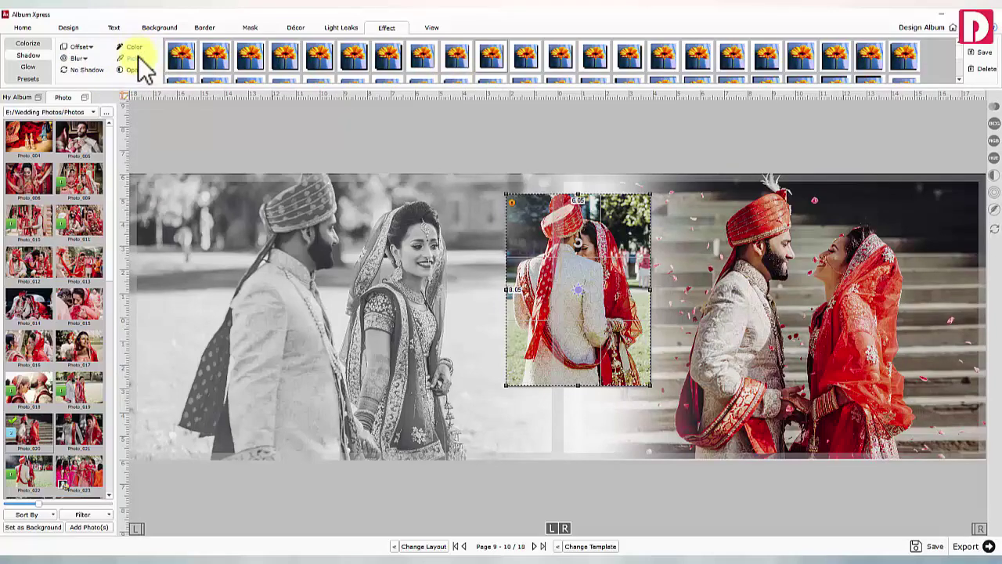
left_click(31, 68)
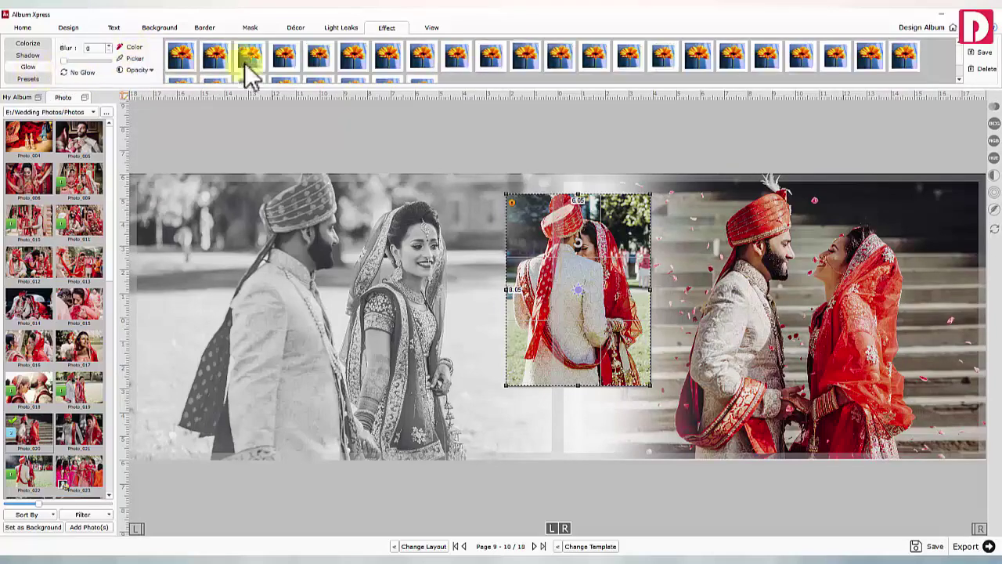
left_click(427, 126)
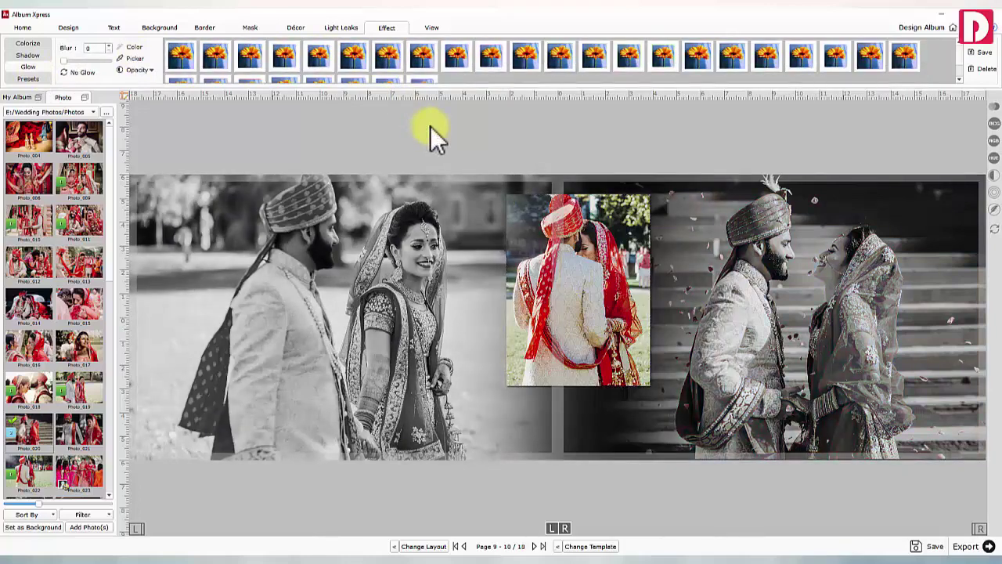
Step: Add a WEDDING title and shrink it below the centre photo
left_click(109, 27)
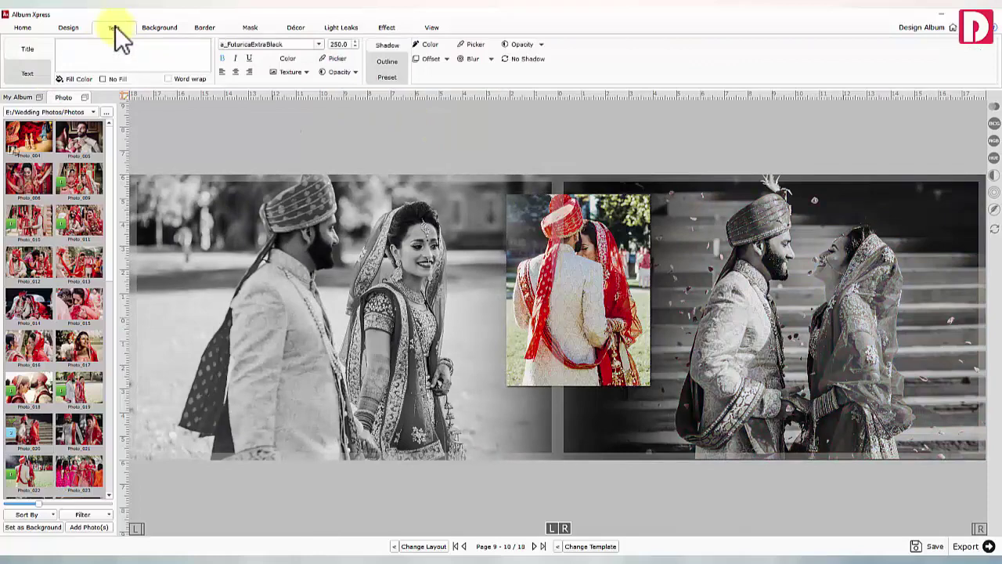
left_click(27, 73)
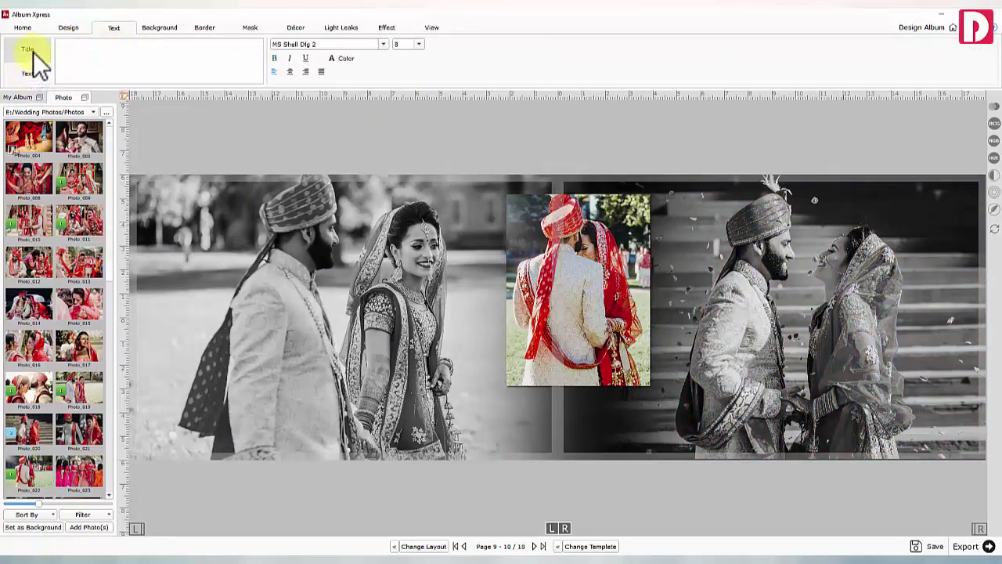
left_click(30, 71)
left_click(84, 55)
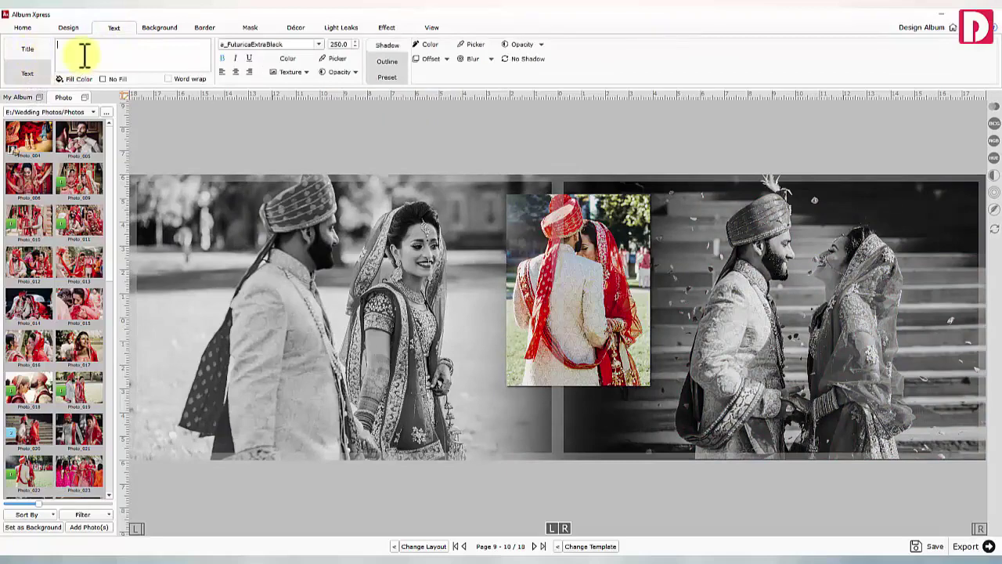
type("WEDDI")
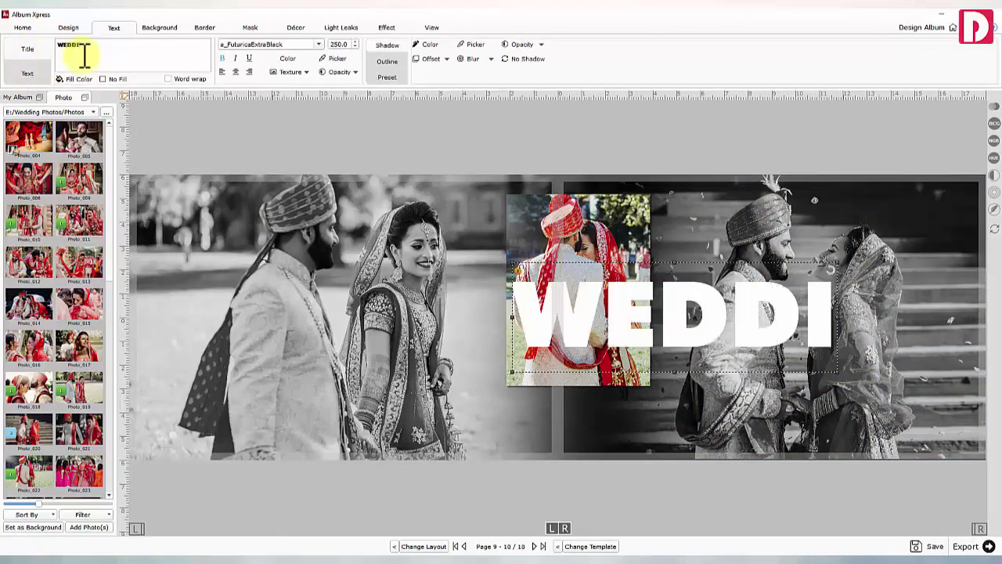
type("NG")
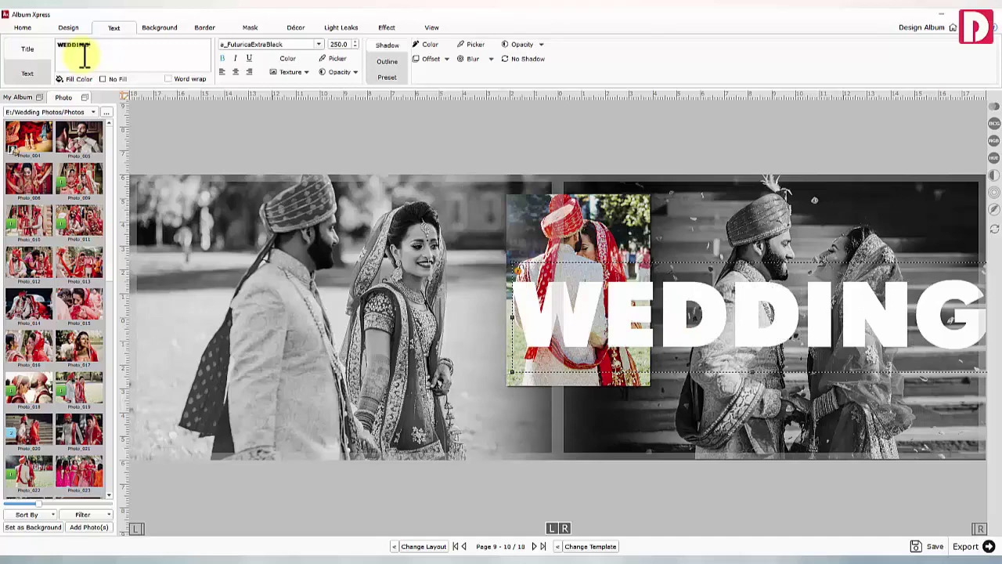
left_click_drag(590, 314, 441, 340)
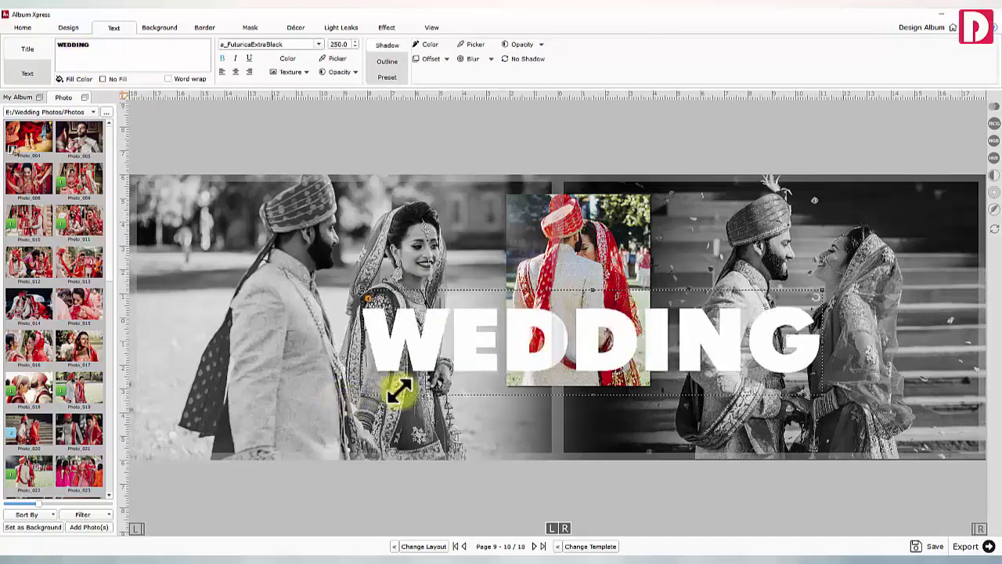
left_click_drag(401, 389, 465, 368)
left_click_drag(546, 355, 587, 414)
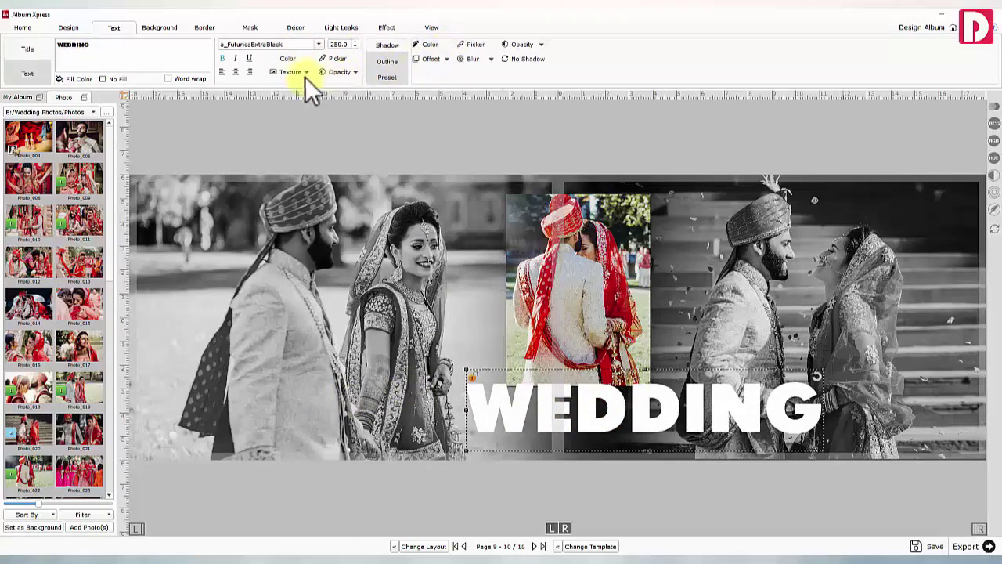
Step: Fill the WEDDING letters with the Wedding Text_1.png texture and review the text presets
left_click(303, 72)
left_click(297, 81)
double_click(414, 149)
mouse_move(800, 443)
left_mouse_down()
mouse_move(772, 414)
mouse_move(631, 410)
mouse_move(657, 445)
mouse_move(631, 420)
left_mouse_up()
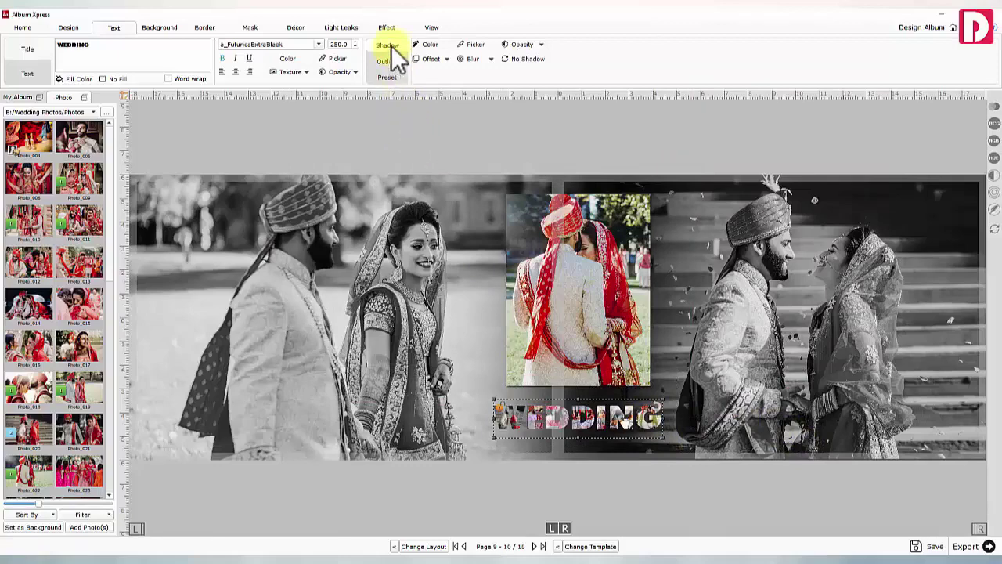
left_click(389, 62)
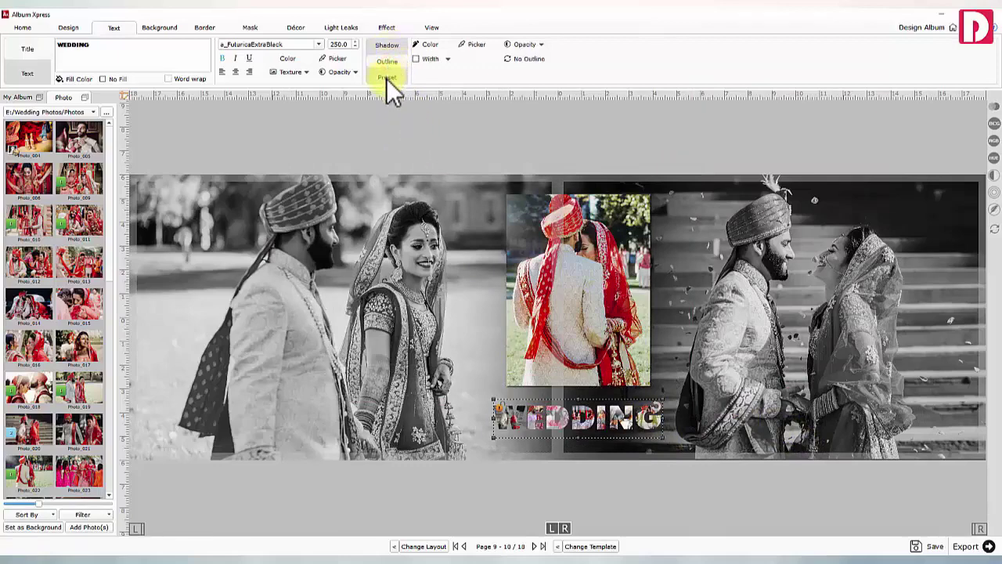
left_click(386, 78)
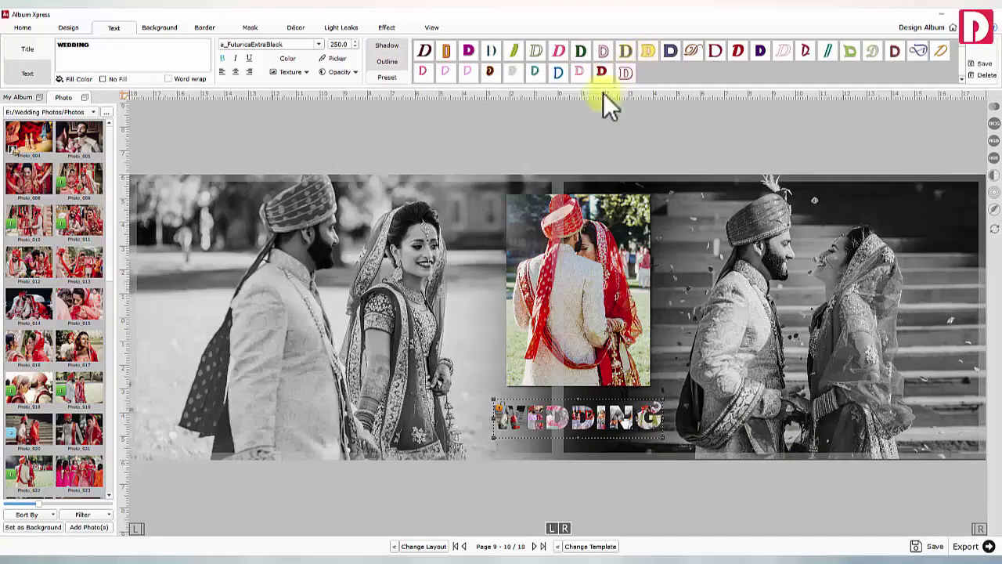
left_click(572, 133)
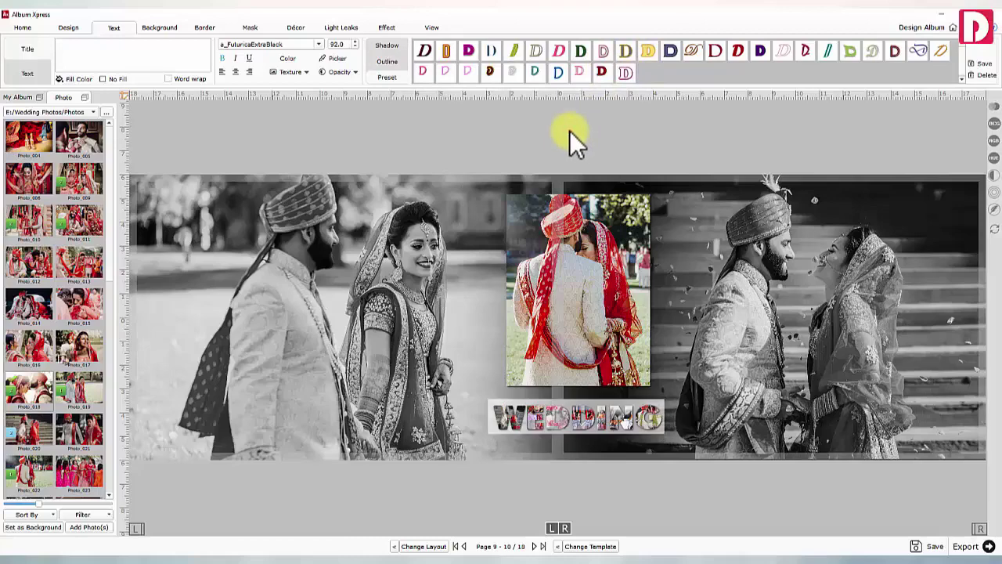
left_click(580, 415)
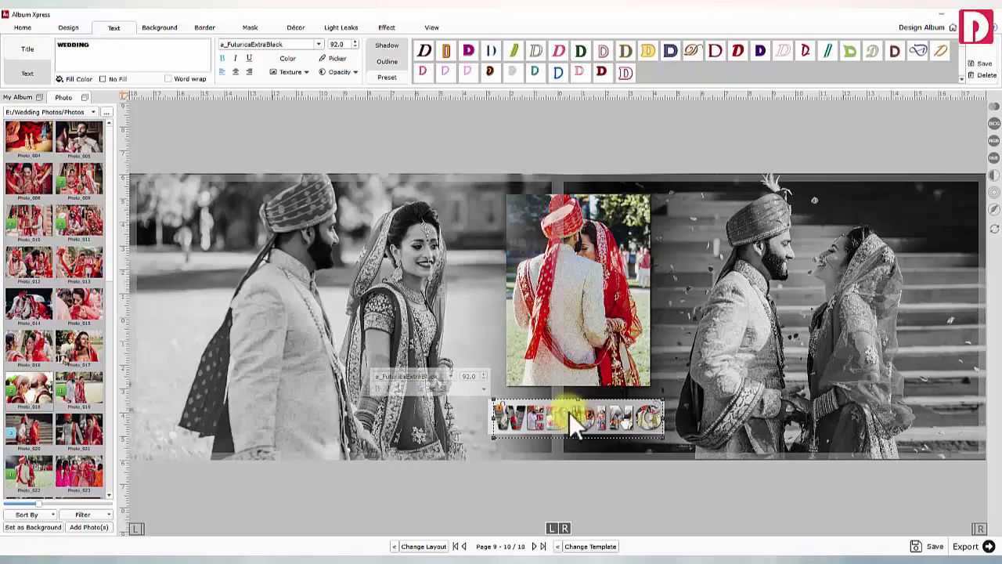
Step: Save the WEDDING title as a PNG image named 'my wedding text'
right_click(622, 265)
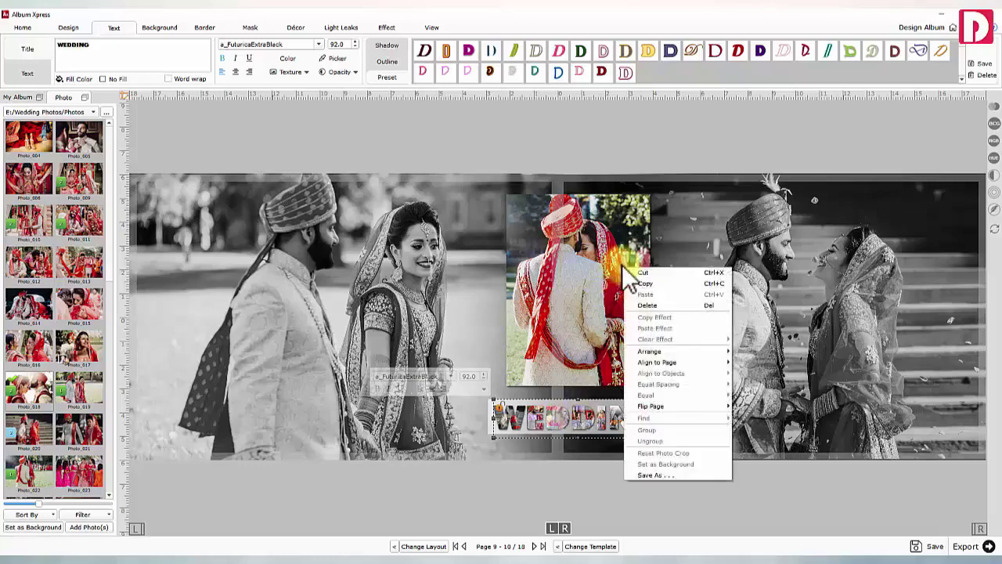
left_click(657, 474)
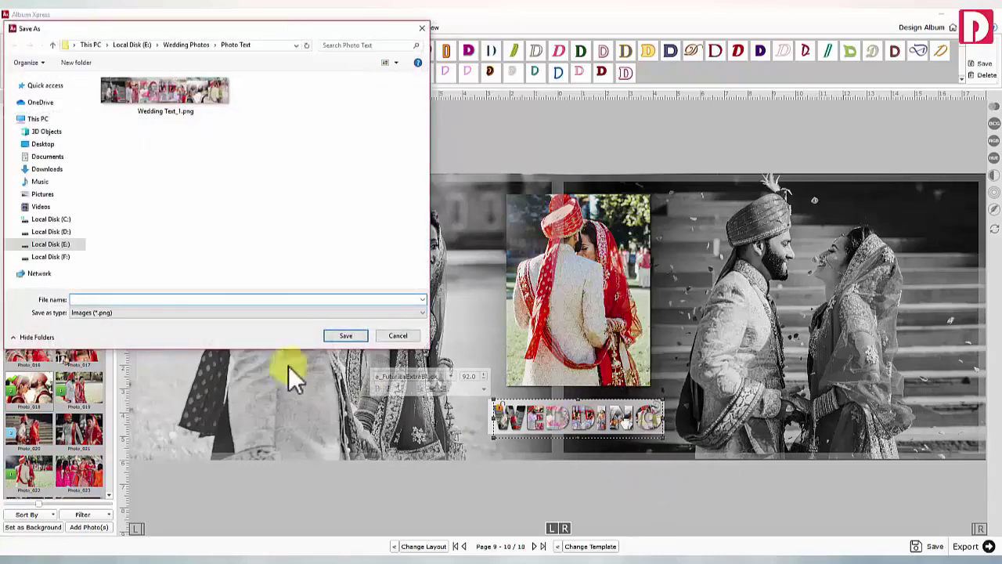
type("my wedding text")
left_click(346, 335)
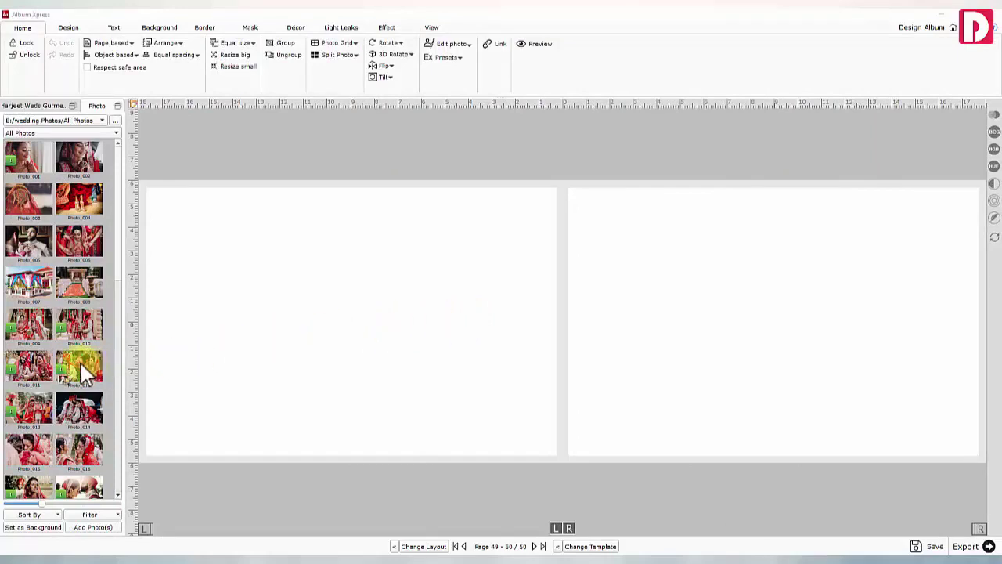
Step: Place Photo_026, the group photo, on the blank spread and enlarge it over the left page
scroll(80, 361, "down", 5)
left_click_drag(79, 408, 437, 368)
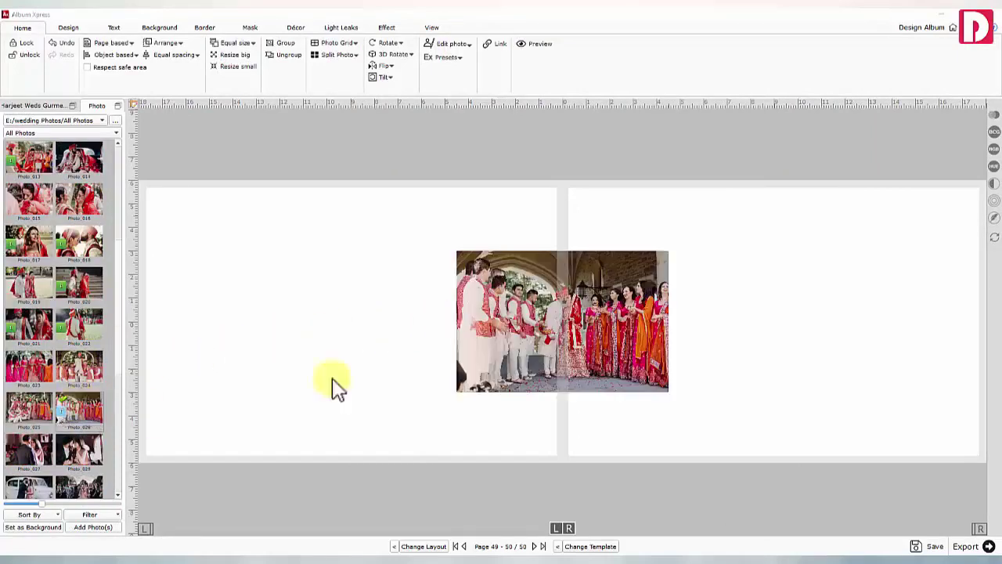
left_click_drag(510, 360, 306, 340)
mouse_move(419, 353)
left_mouse_down()
mouse_move(493, 426)
mouse_move(514, 414)
left_mouse_up()
left_click_drag(358, 414, 358, 438)
left_click_drag(447, 369, 431, 365)
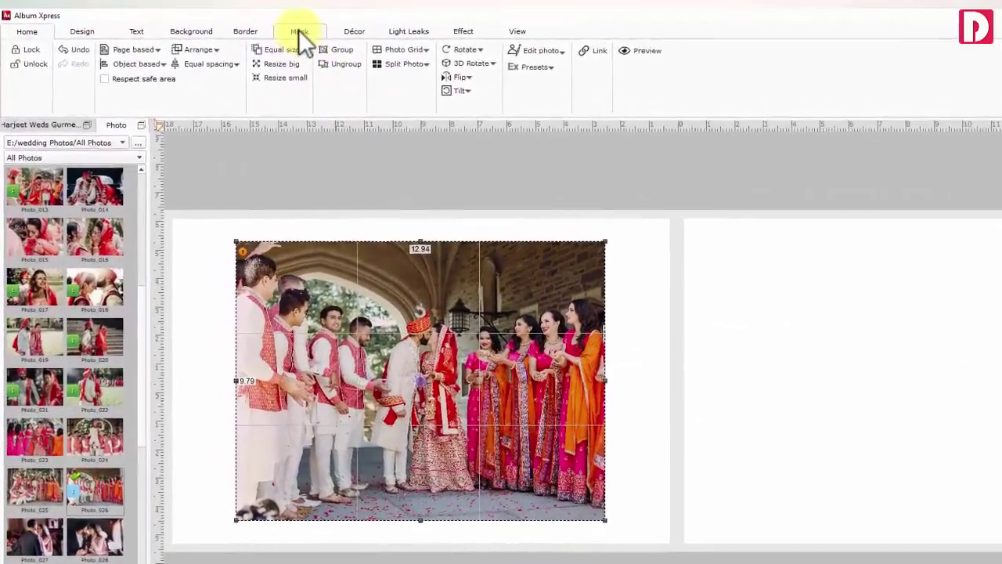
Step: Try a dotted heart mask from 01_Heart on the group photo, then resize the photo
left_click(261, 30)
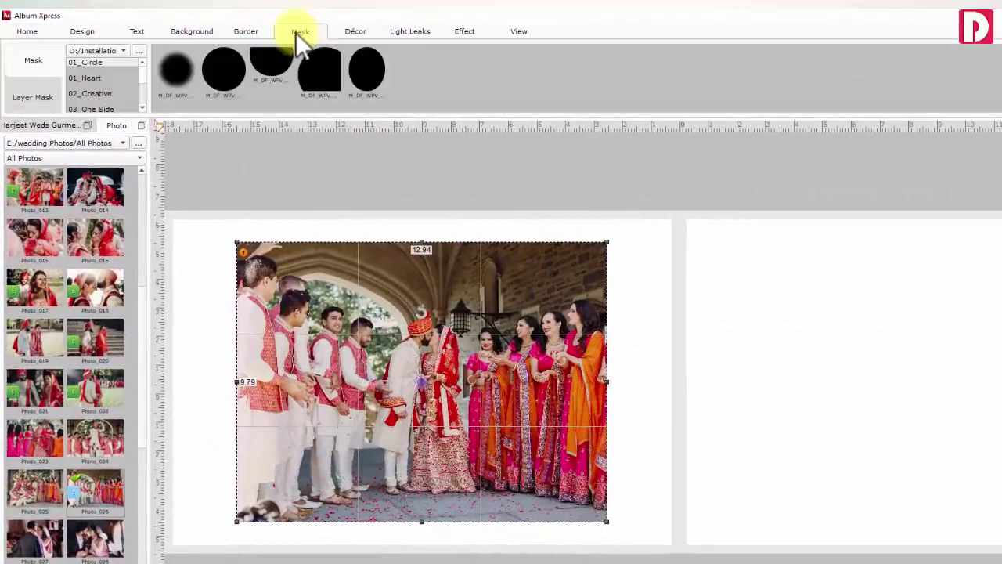
left_click(29, 97)
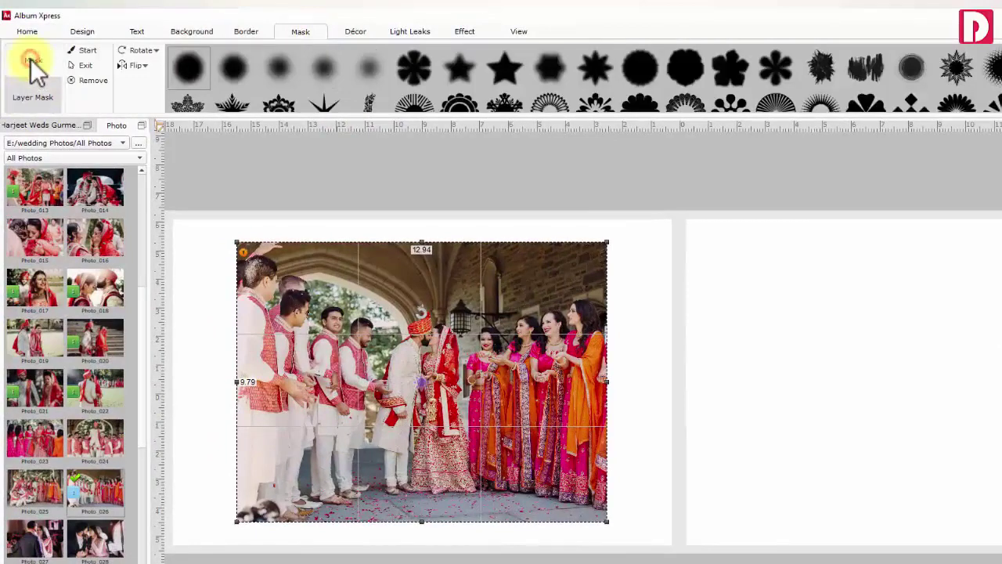
left_click(31, 60)
left_click(85, 78)
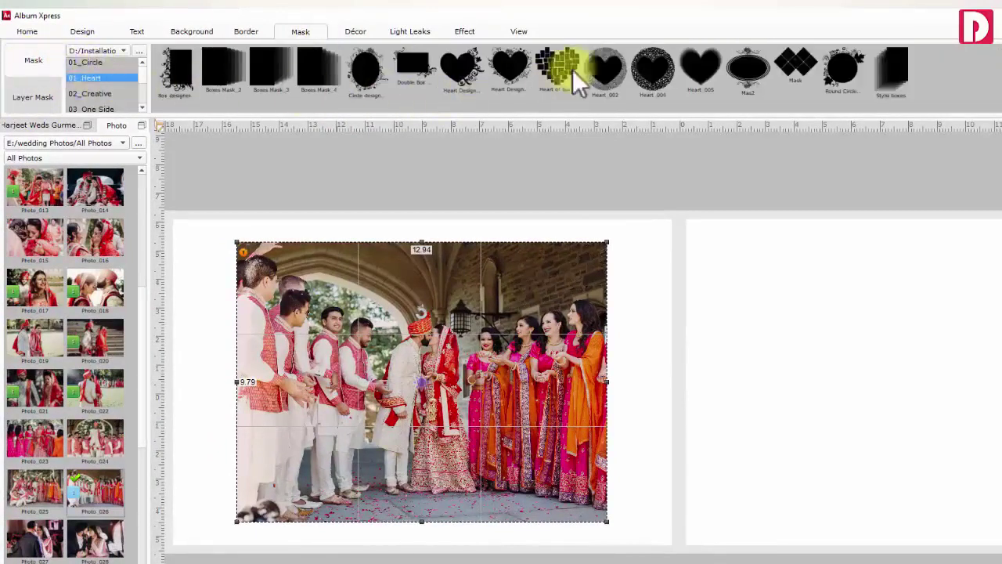
left_click(595, 66)
left_click_drag(431, 249, 423, 229)
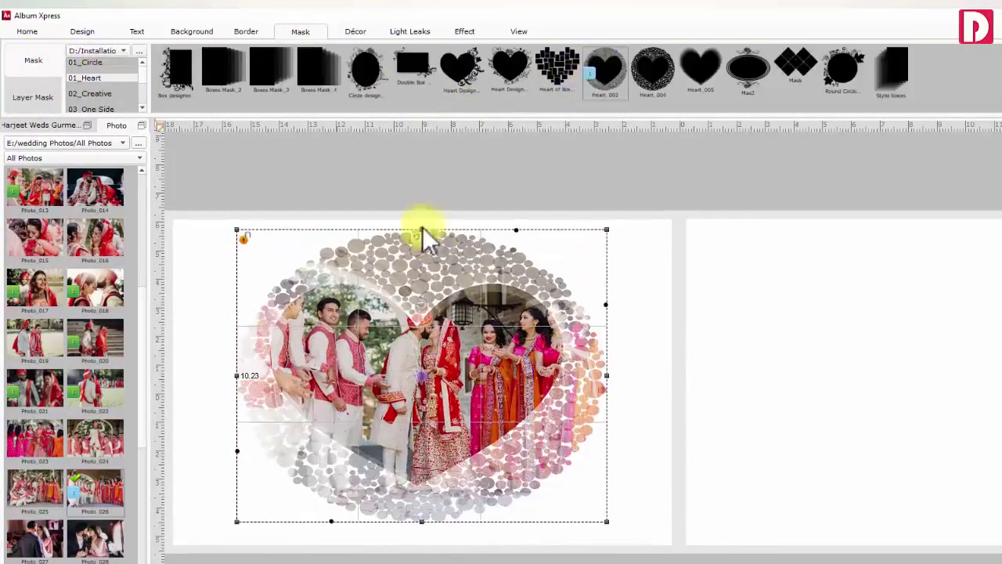
left_click_drag(264, 381, 271, 381)
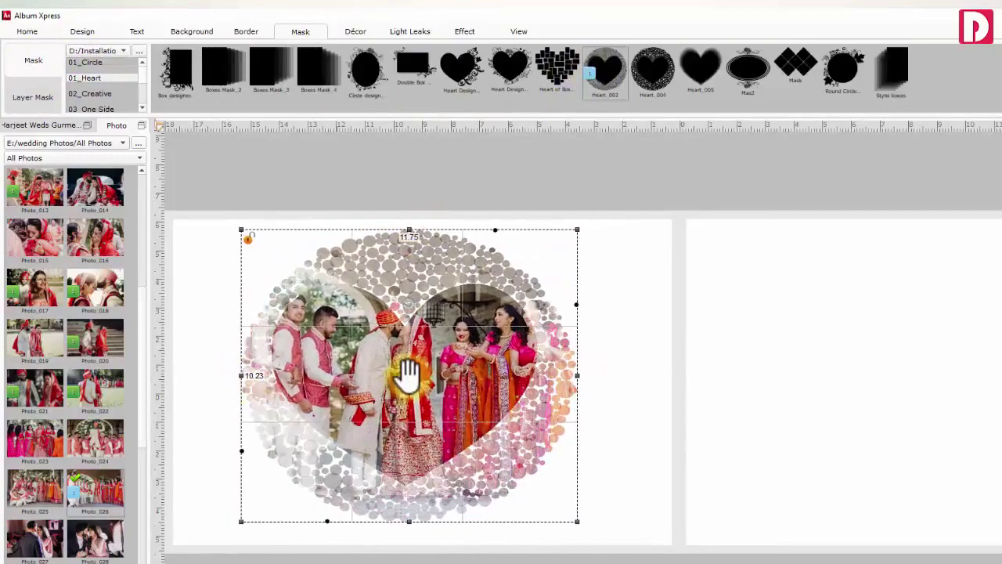
left_click_drag(407, 374, 410, 433)
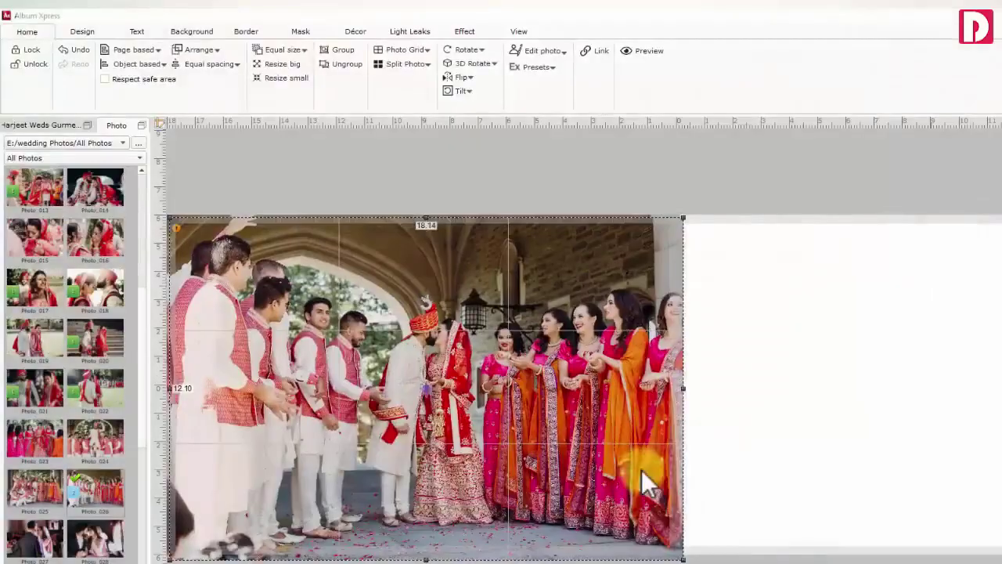
mouse_move(642, 470)
left_mouse_down()
mouse_move(705, 473)
mouse_move(641, 477)
mouse_move(636, 466)
left_mouse_up()
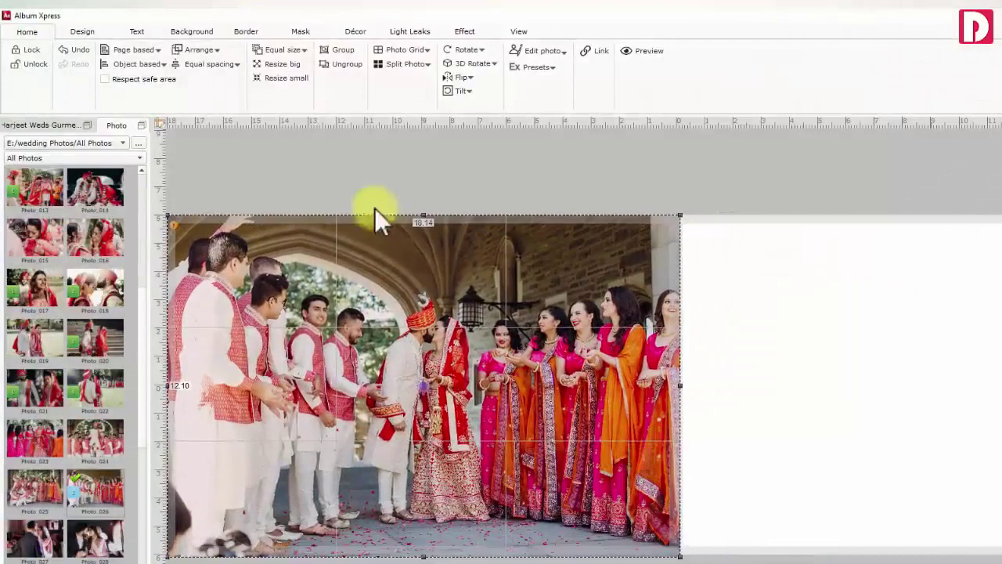
Step: Open the Layer Mask options and raise the brush size to about 754
left_click(299, 32)
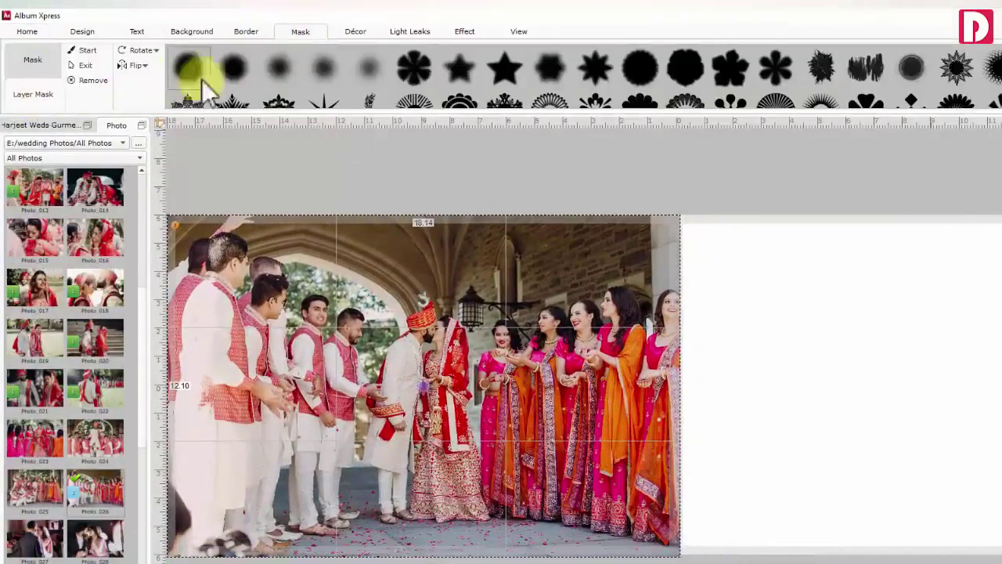
scroll(296, 81, "down", 1)
scroll(295, 81, "down", 1)
scroll(296, 81, "down", 1)
scroll(295, 80, "up", 1)
scroll(296, 81, "up", 1)
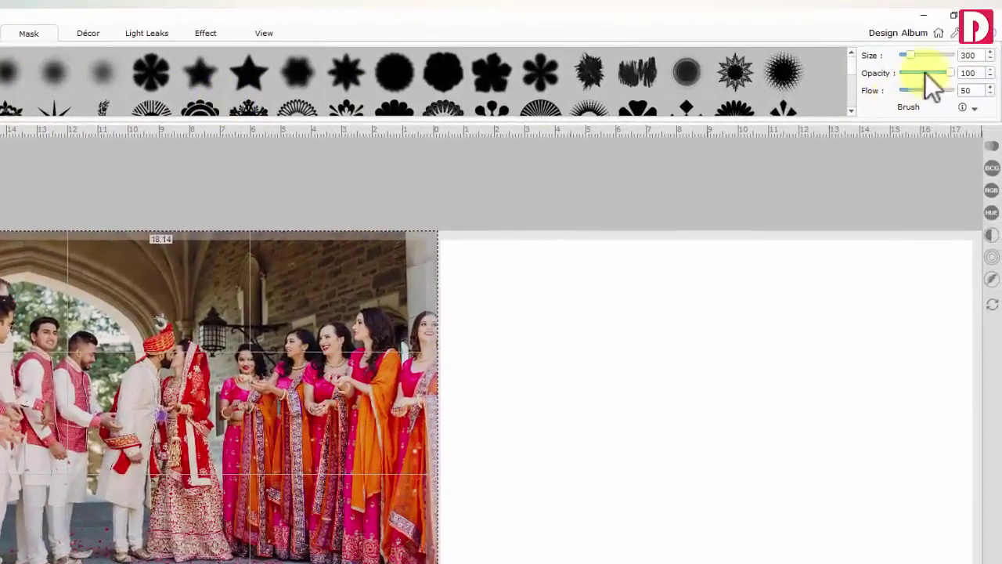
left_click(922, 55)
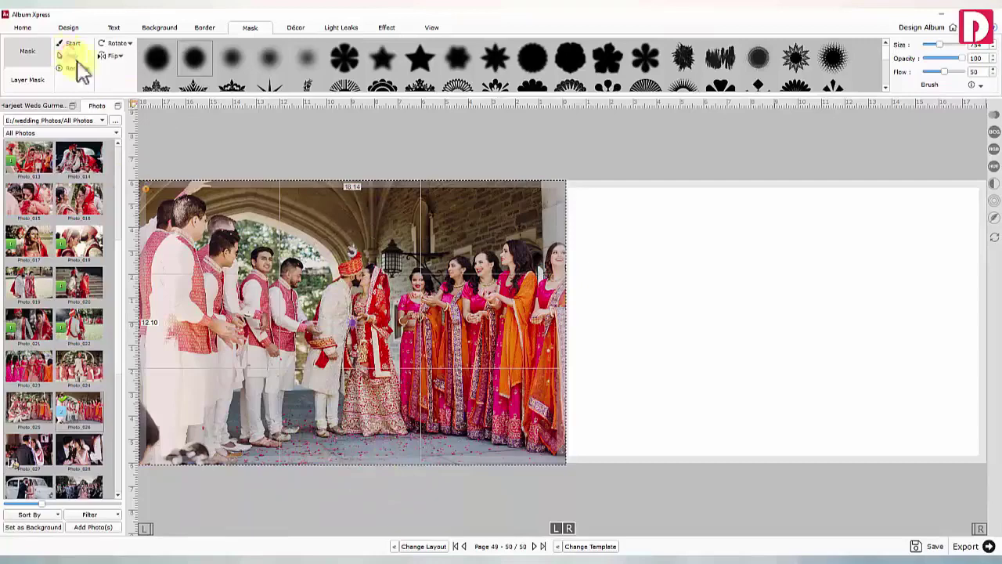
Step: Paint a soft-brush mask so the surroundings blur and the couple stays sharp
mouse_move(993, 219)
left_click(969, 225)
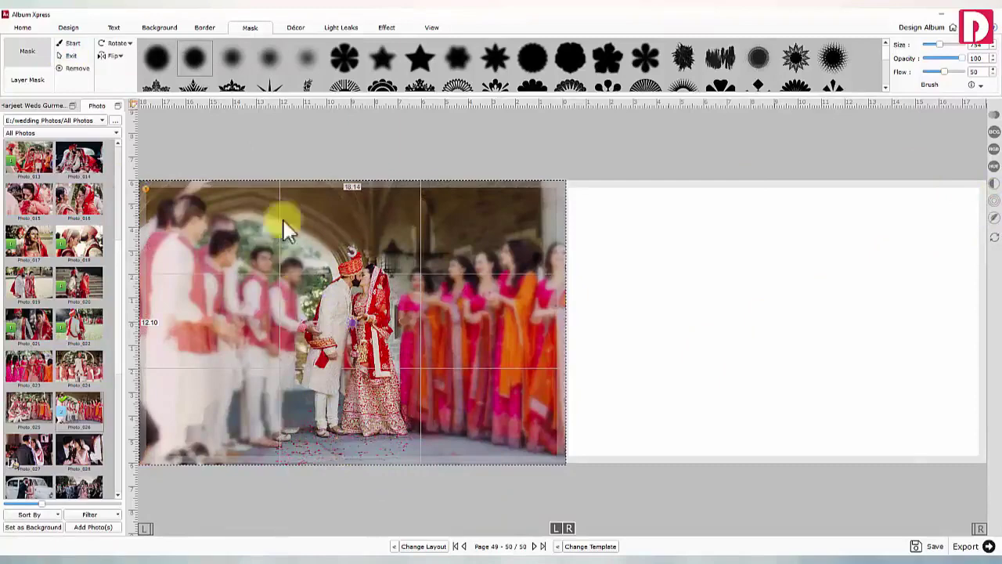
left_click(196, 58)
left_click_drag(308, 459, 402, 456)
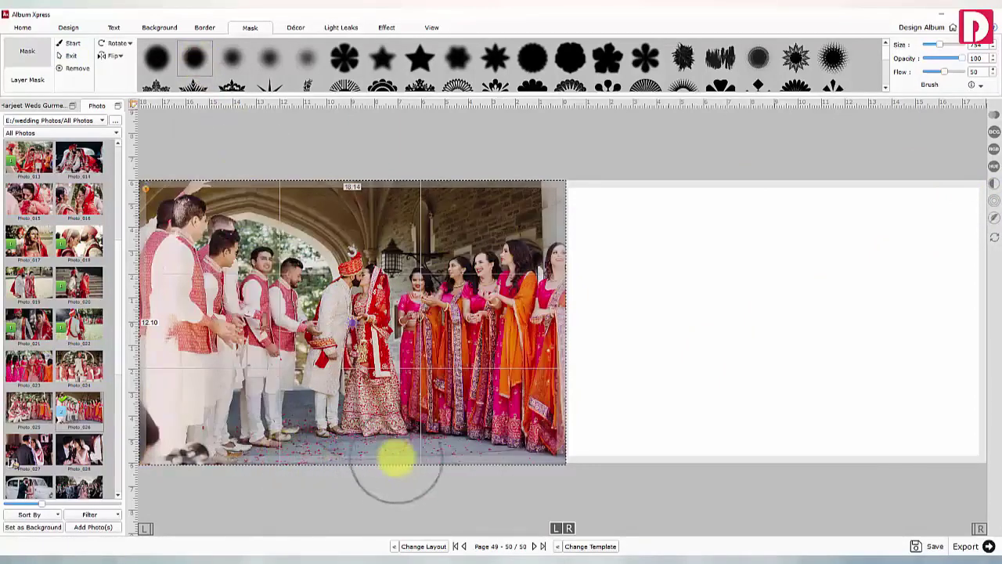
mouse_move(317, 449)
left_mouse_down()
mouse_move(421, 366)
mouse_move(207, 258)
left_mouse_up()
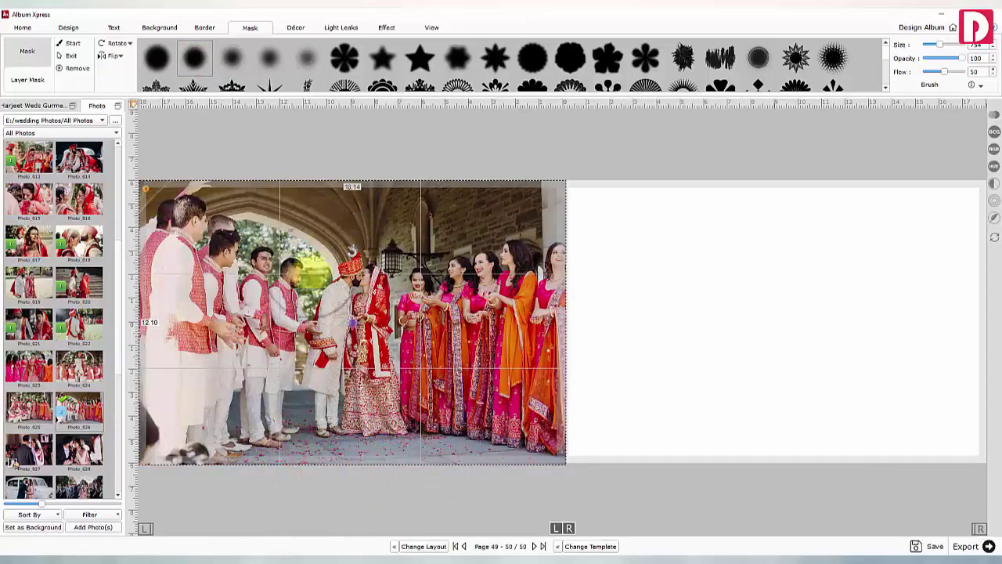
left_click(68, 54)
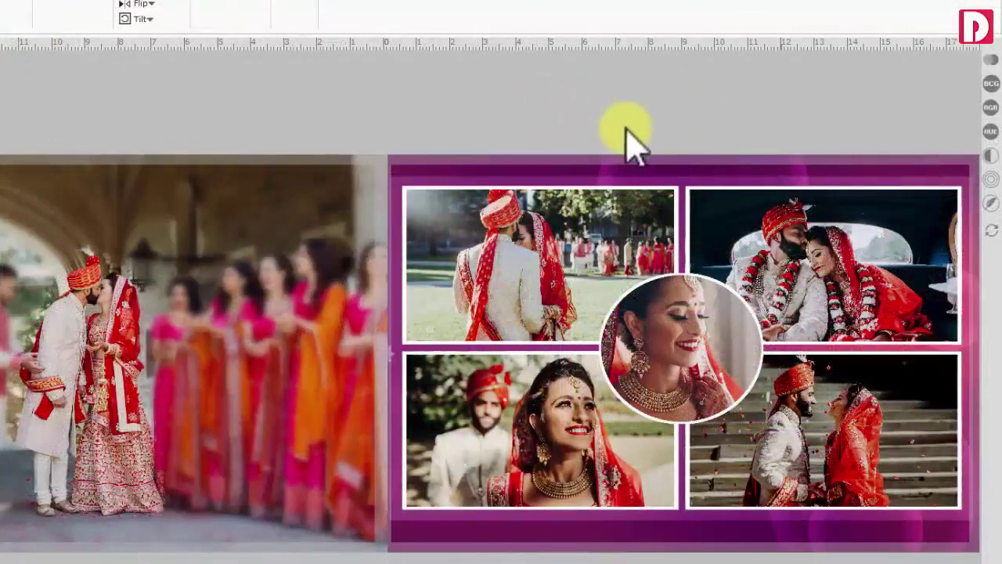
Step: Set the circular bride portrait's brightness to 9 and contrast to 12 in the BCG panel
left_click(991, 84)
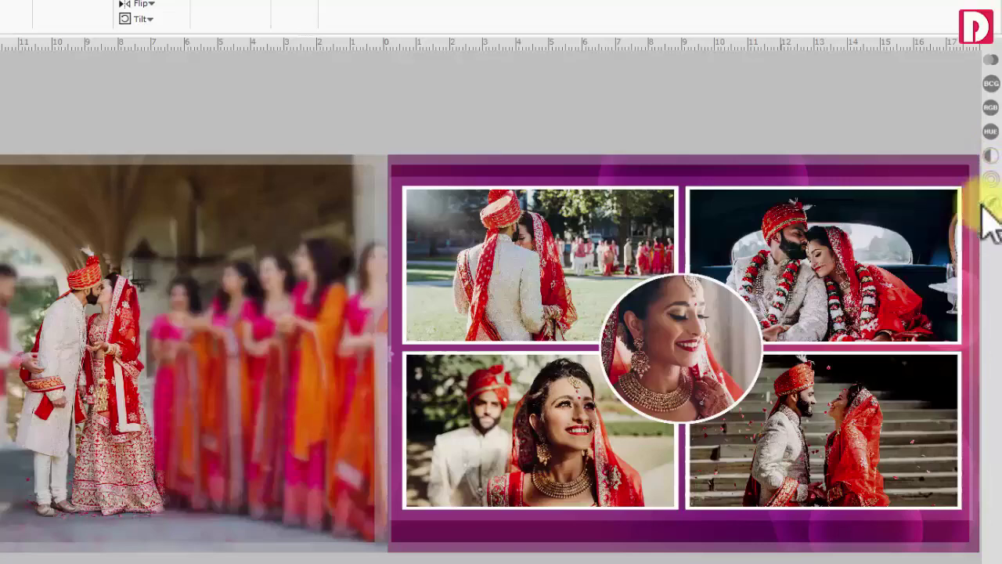
left_click(677, 345)
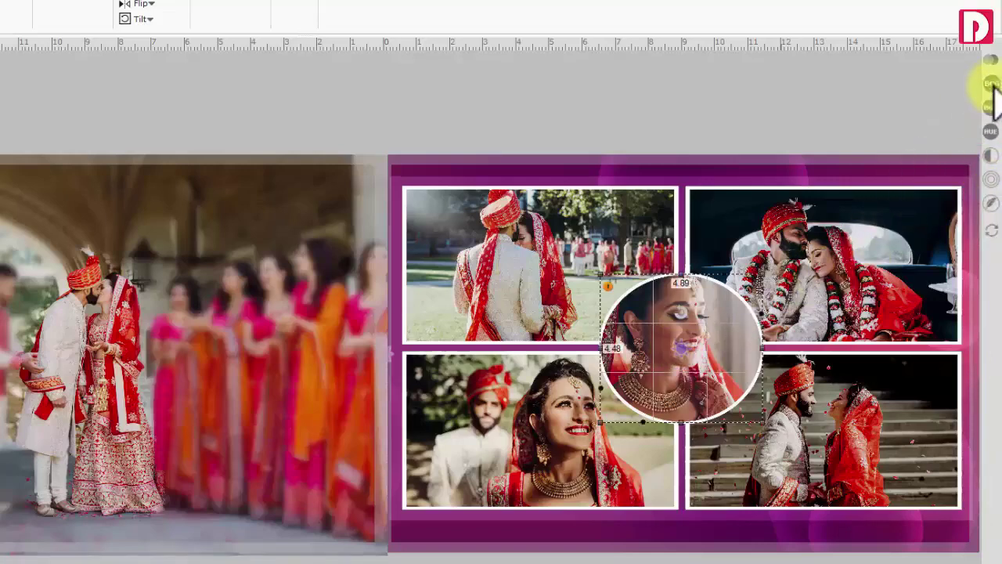
left_click_drag(917, 119, 911, 119)
left_click_drag(899, 154, 903, 153)
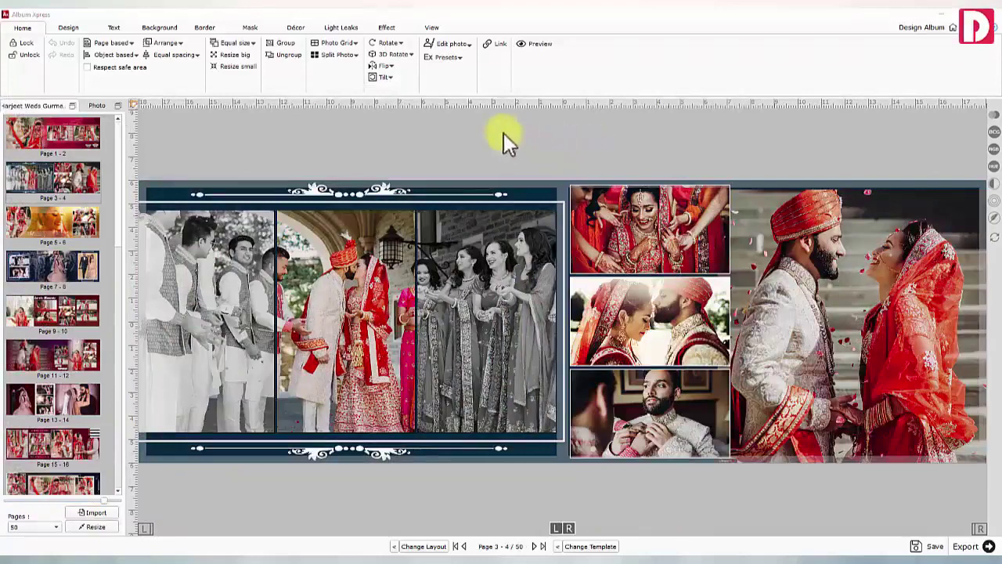
Step: Drop the pink light leak overlay onto the right-page couple photo
left_click(344, 30)
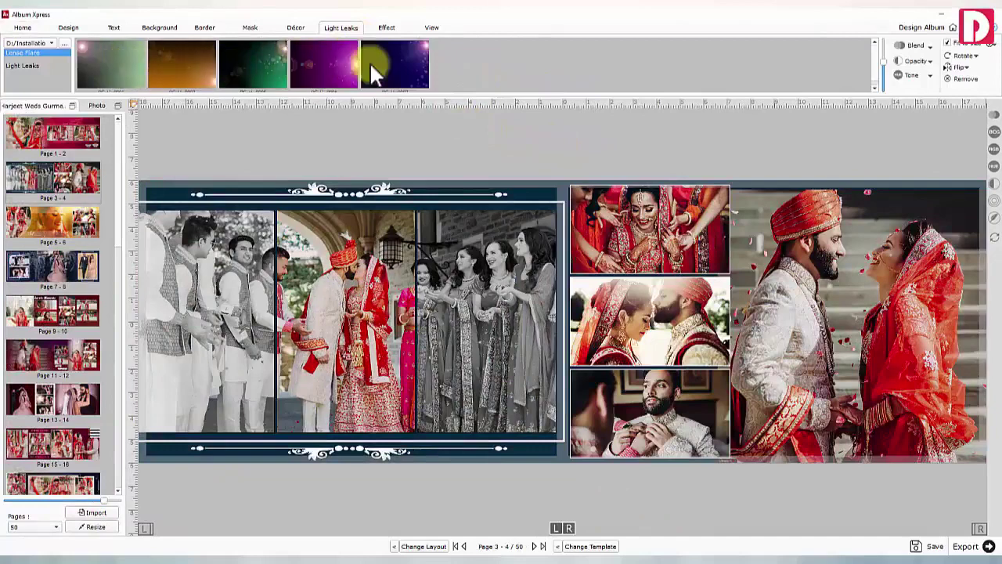
left_click(29, 67)
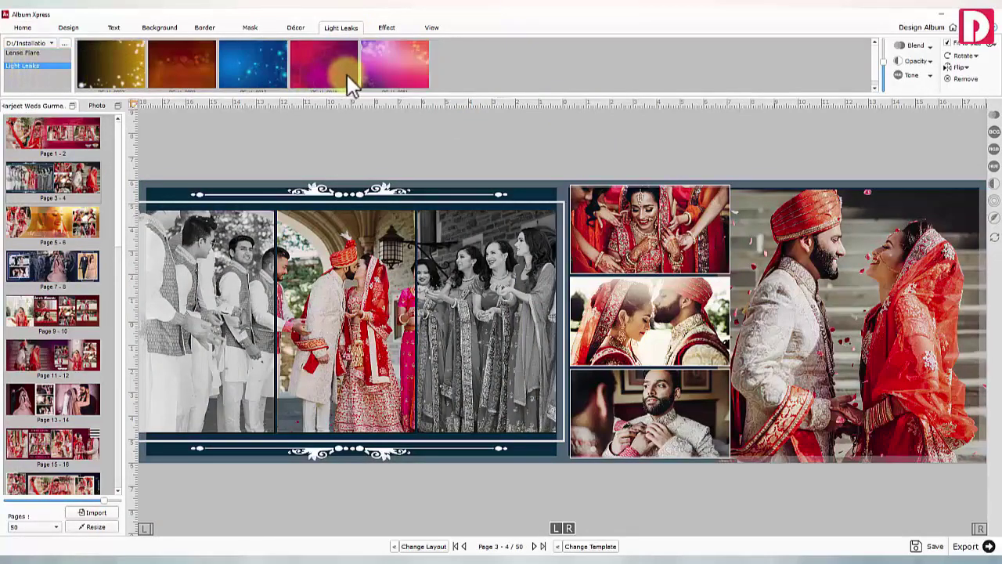
left_click(338, 64)
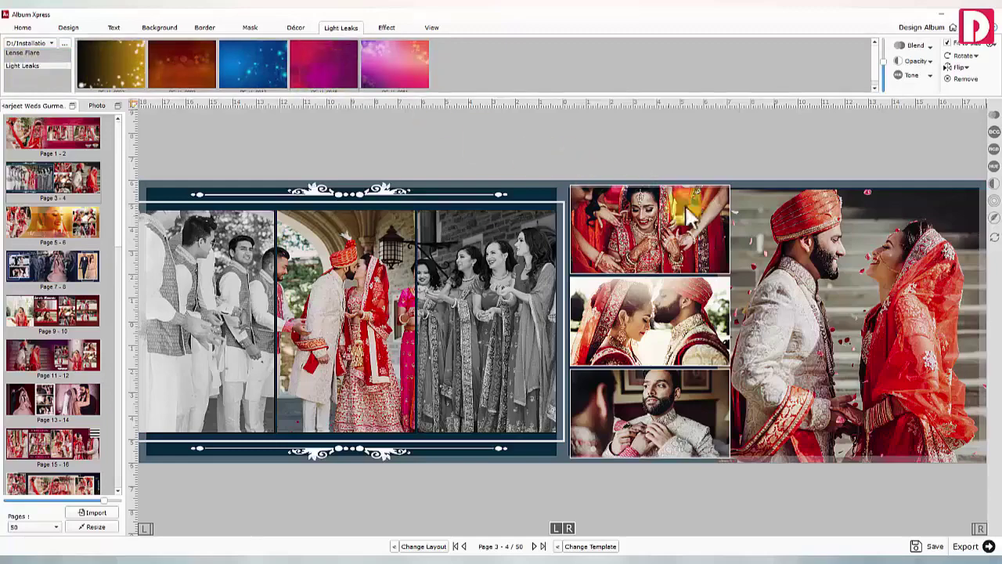
left_click_drag(338, 64, 791, 242)
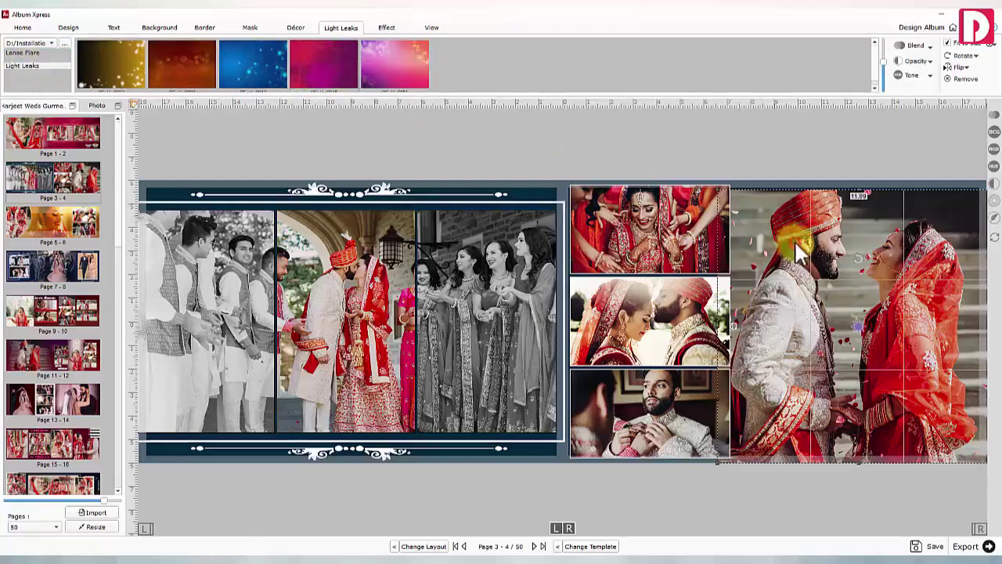
Step: Flip the pink leak, adjust its hue, lower opacity to 76 and view blend modes
left_click(325, 79)
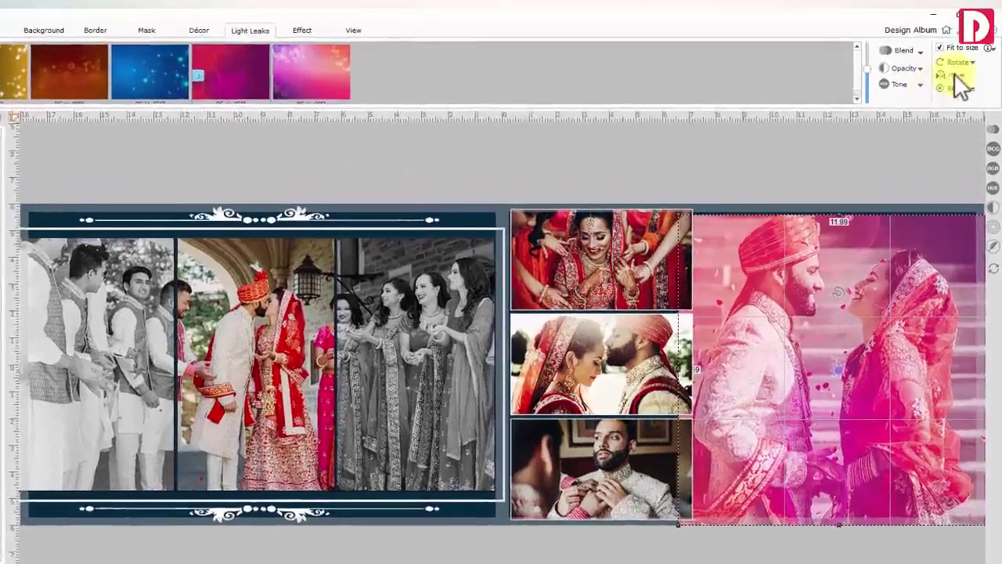
left_click(954, 79)
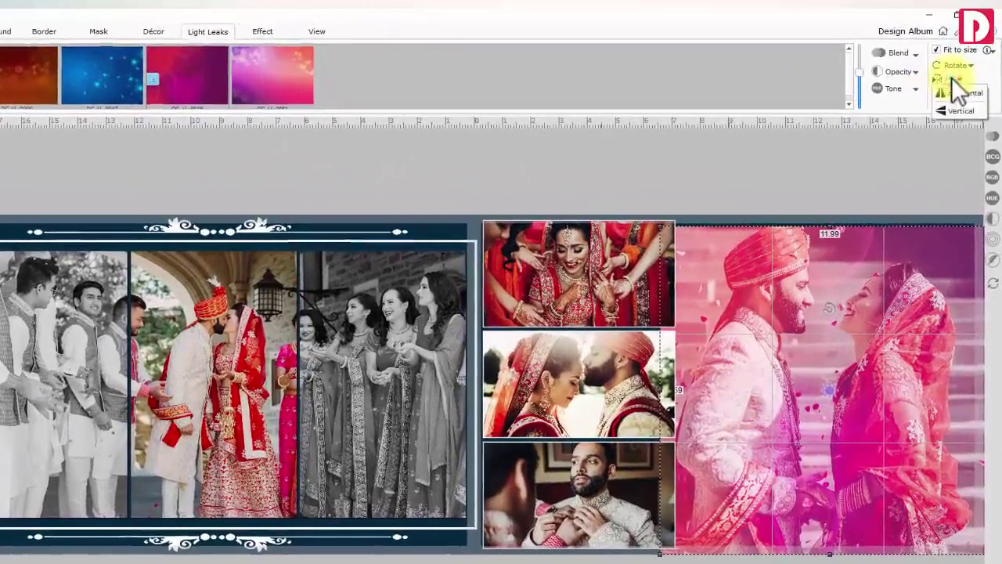
left_click(962, 92)
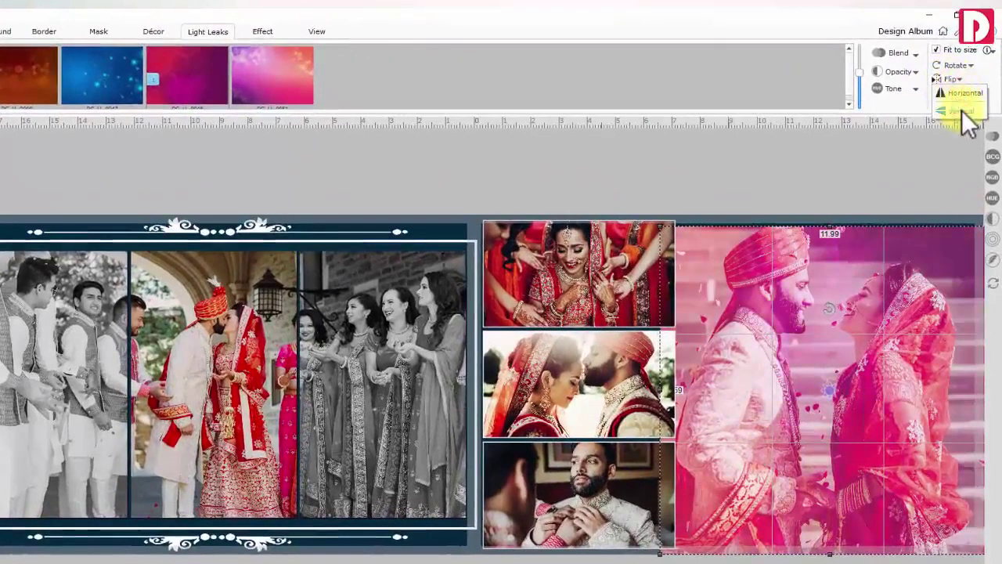
left_click(961, 109)
left_click(954, 64)
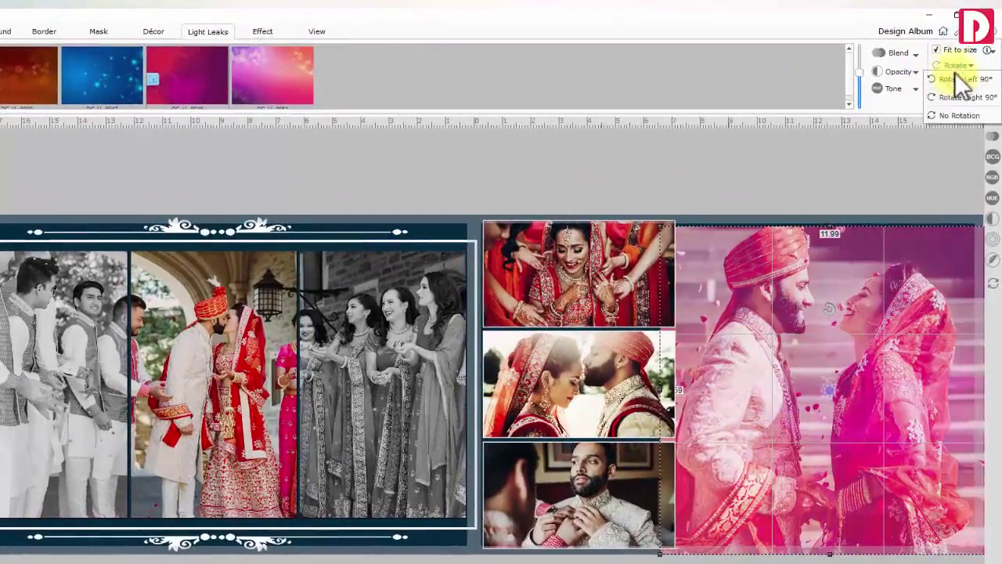
left_click(954, 65)
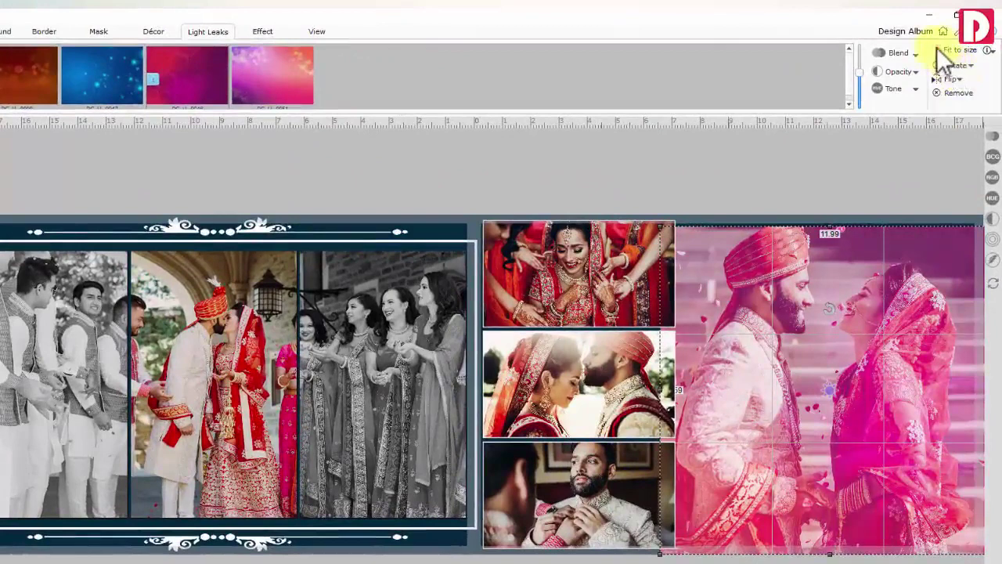
left_click(905, 87)
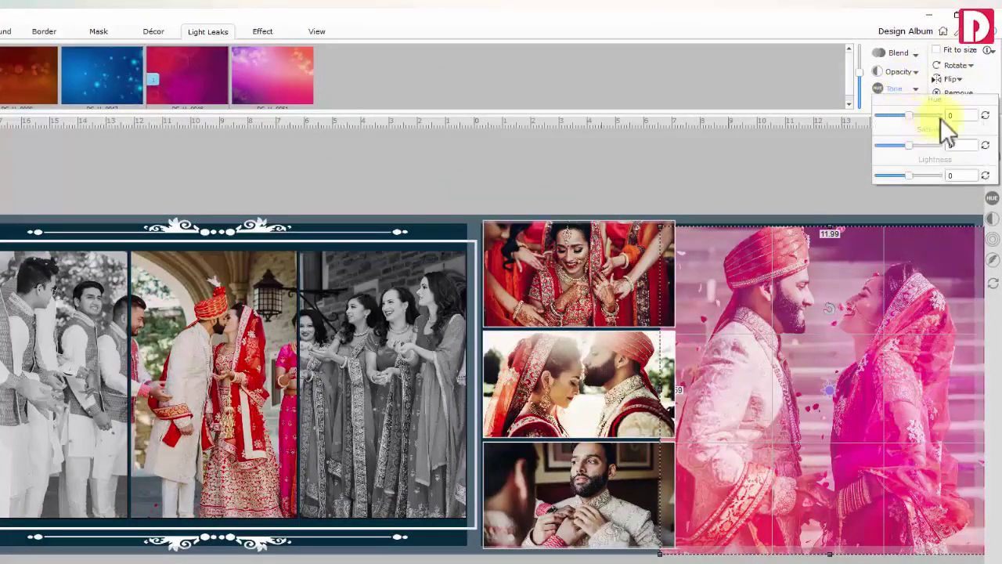
left_click(949, 118)
left_click(912, 89)
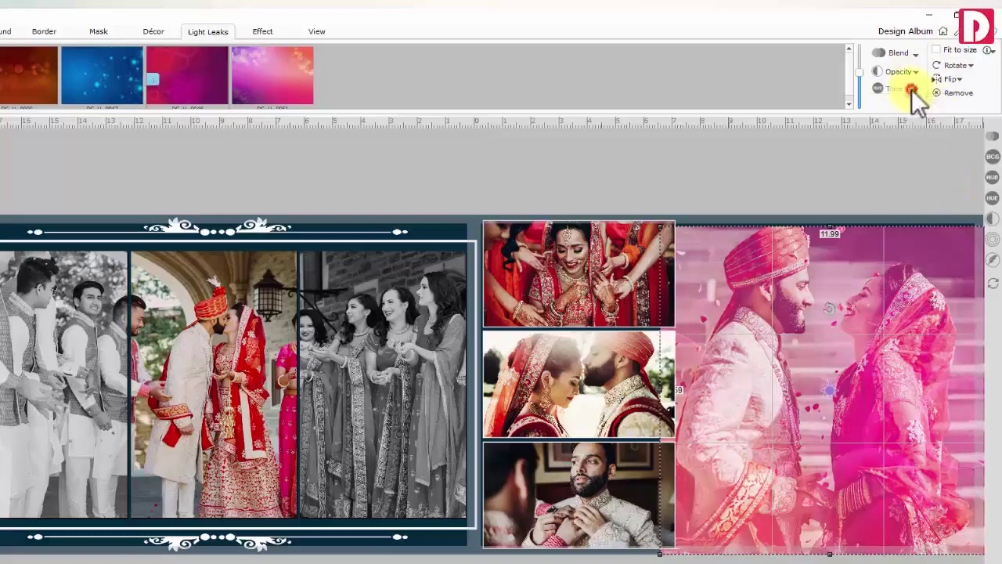
left_click(906, 71)
left_click(921, 98)
left_click(910, 72)
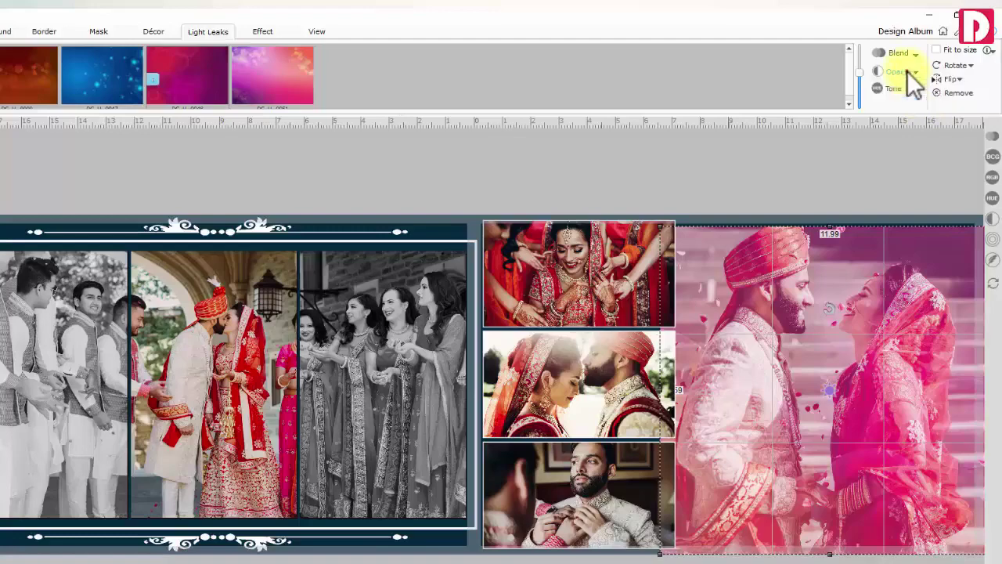
left_click(903, 53)
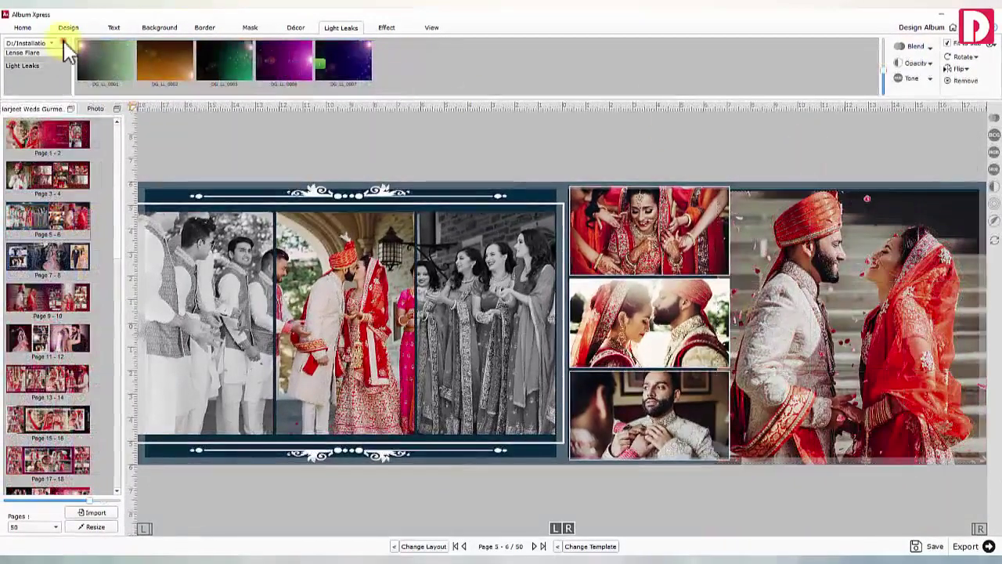
Step: Load the All Light Leaks Reference folder and fit a yellow heart leak to the photo
left_click(64, 43)
key("Return")
left_click(584, 418)
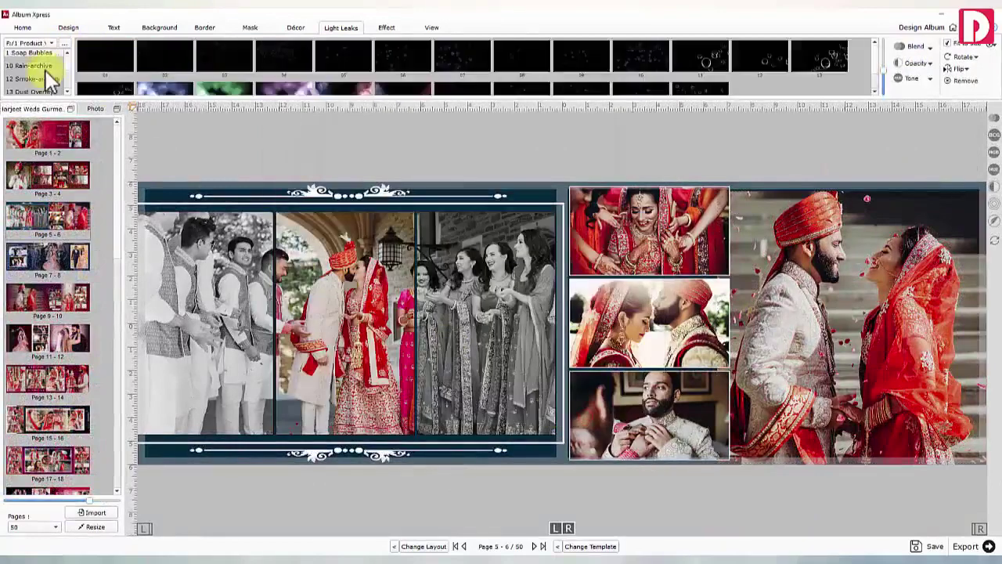
left_click(783, 223)
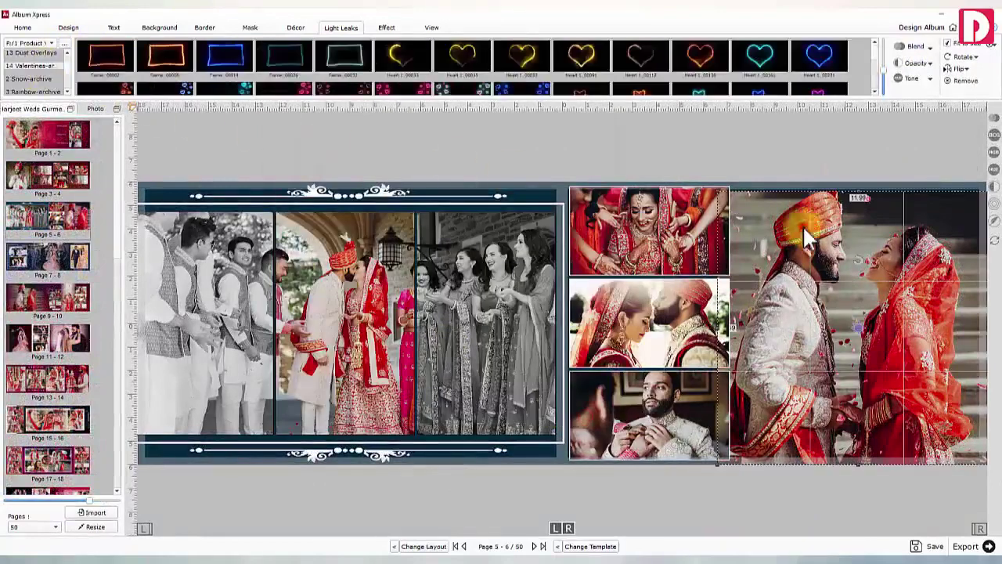
left_click(580, 57)
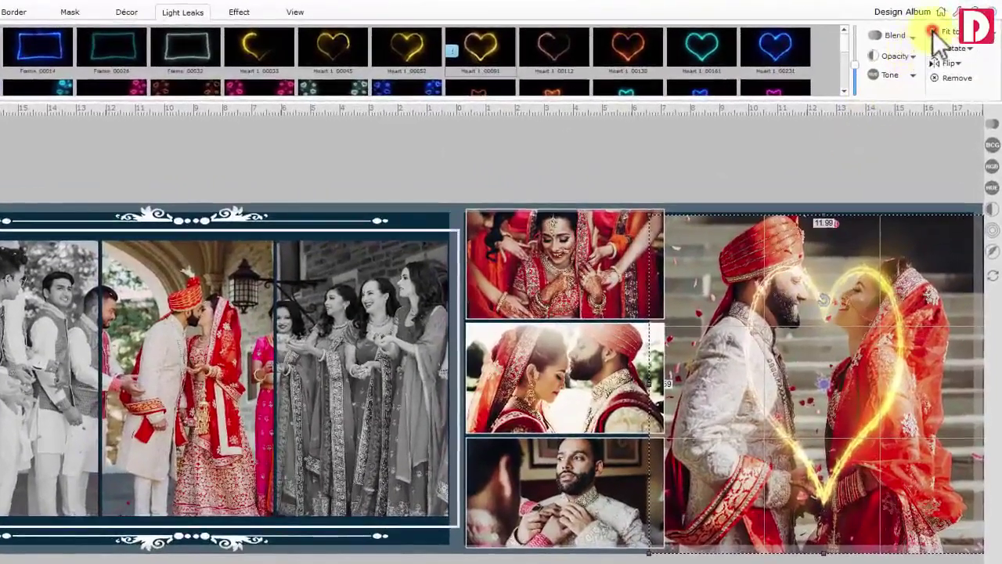
left_click(933, 30)
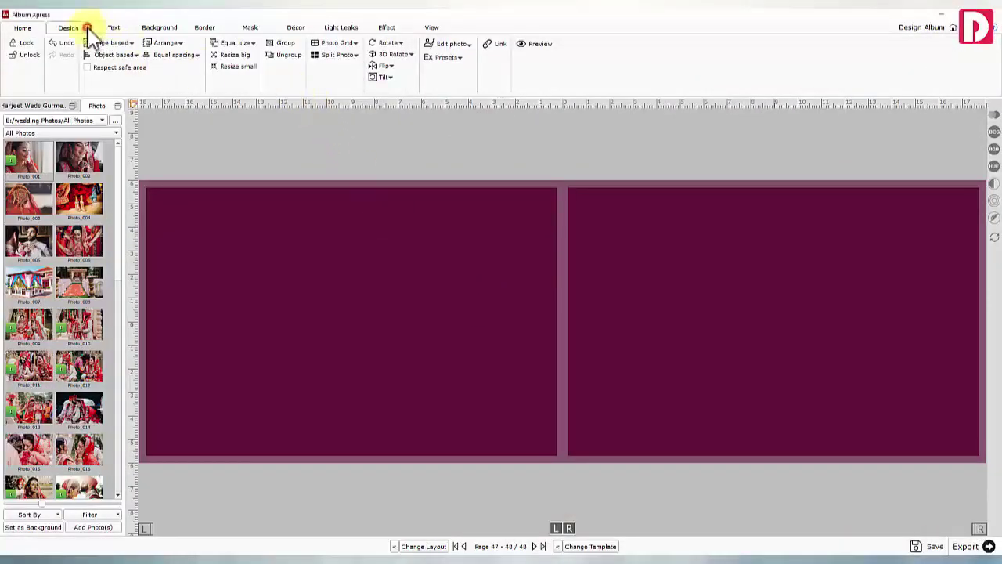
Step: Add the unused photos to the last spread and generate several automatic collage arrangements
left_click(72, 27)
left_click(28, 84)
left_click(89, 514)
left_click(93, 527)
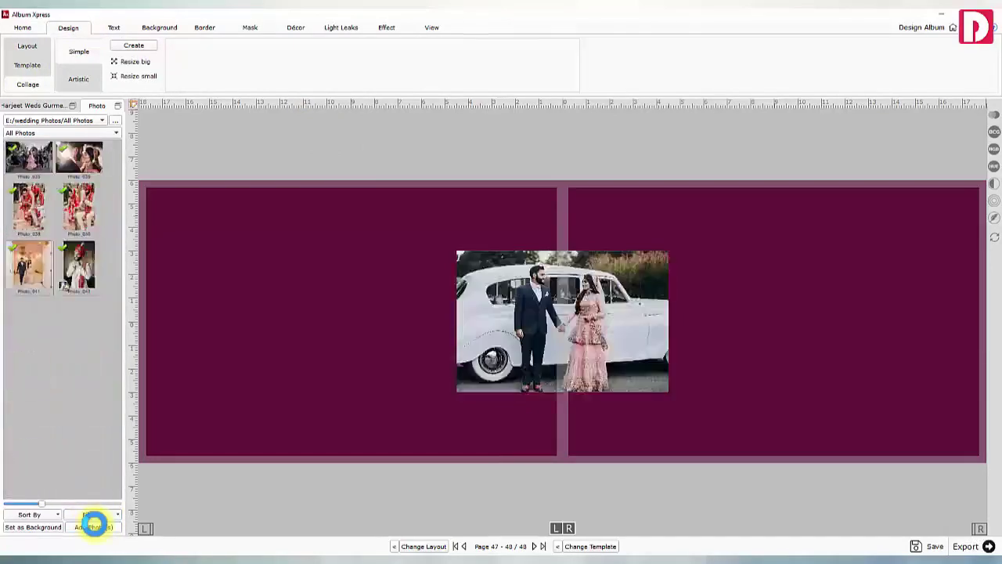
left_click(133, 47)
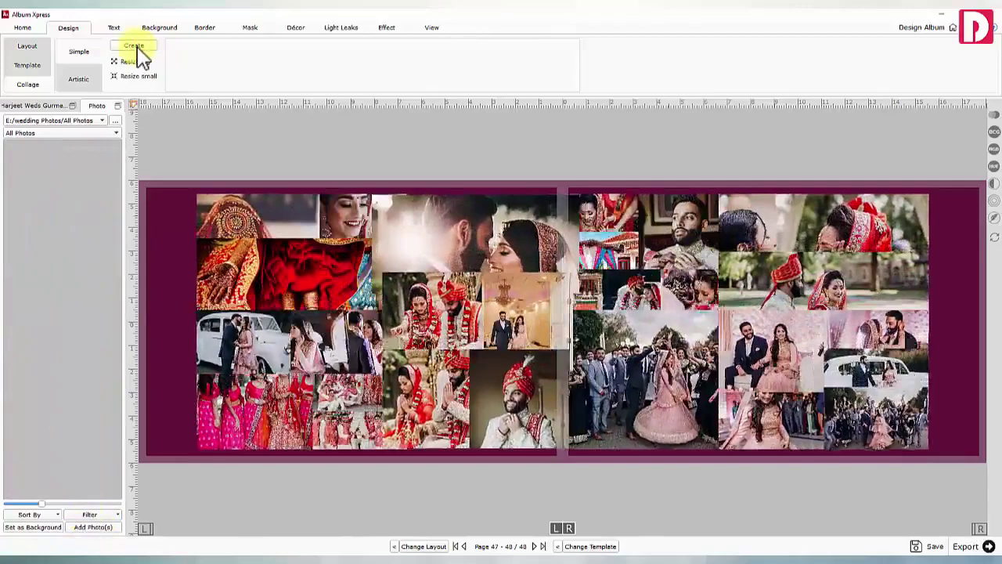
left_click(135, 49)
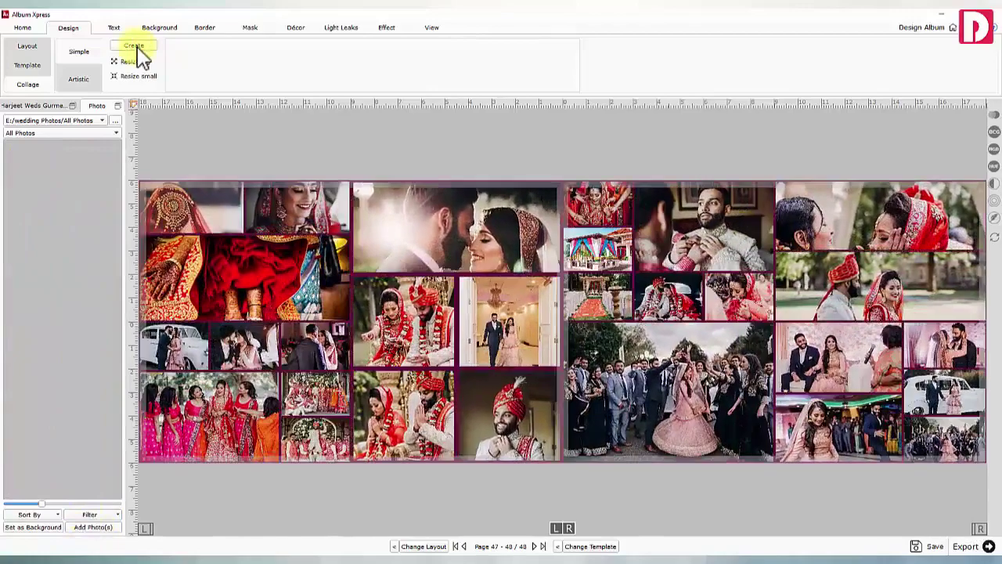
left_click(138, 52)
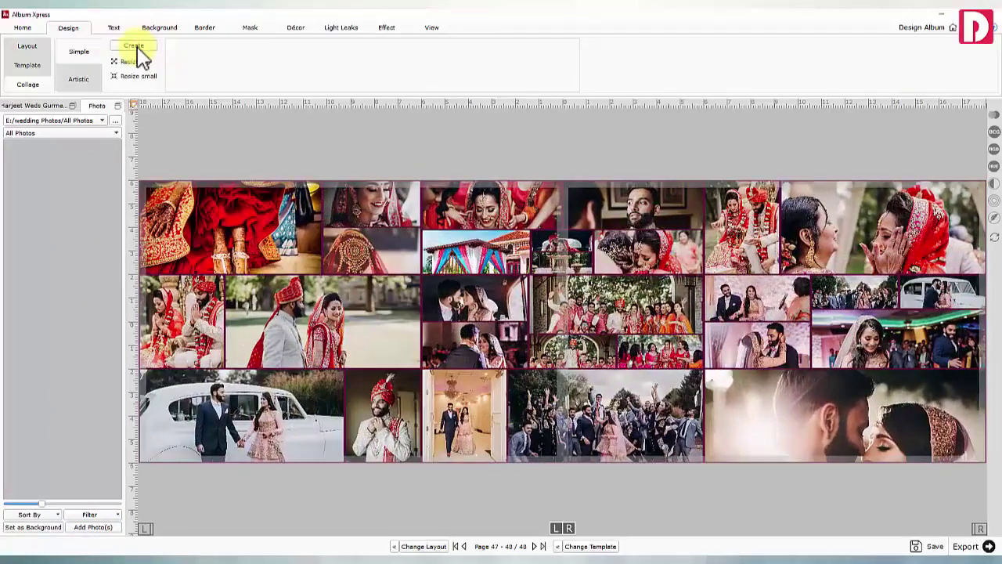
left_click(137, 52)
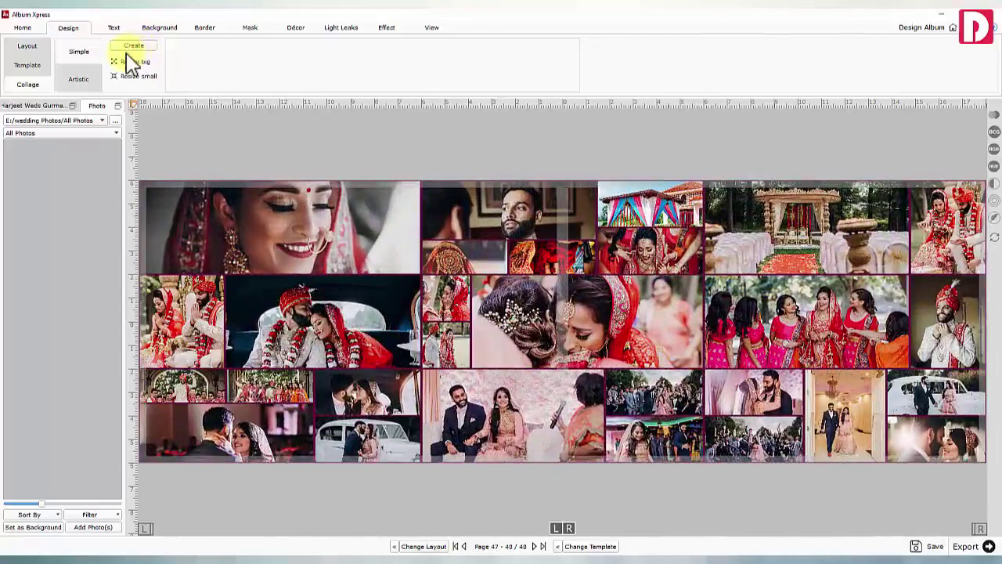
Step: Try small and big photo sizes, show all photos, and regenerate the collage layout
left_click(138, 76)
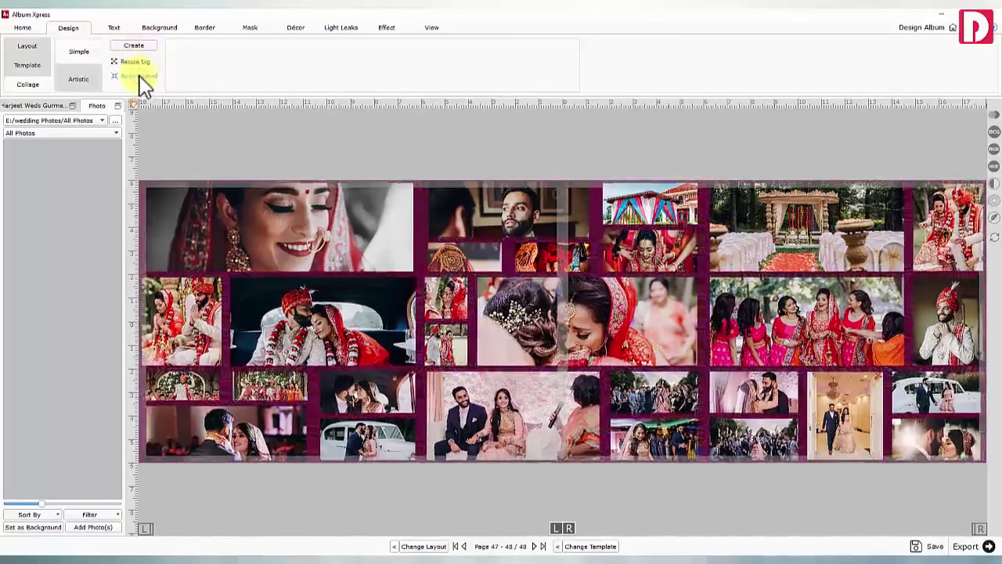
left_click(139, 63)
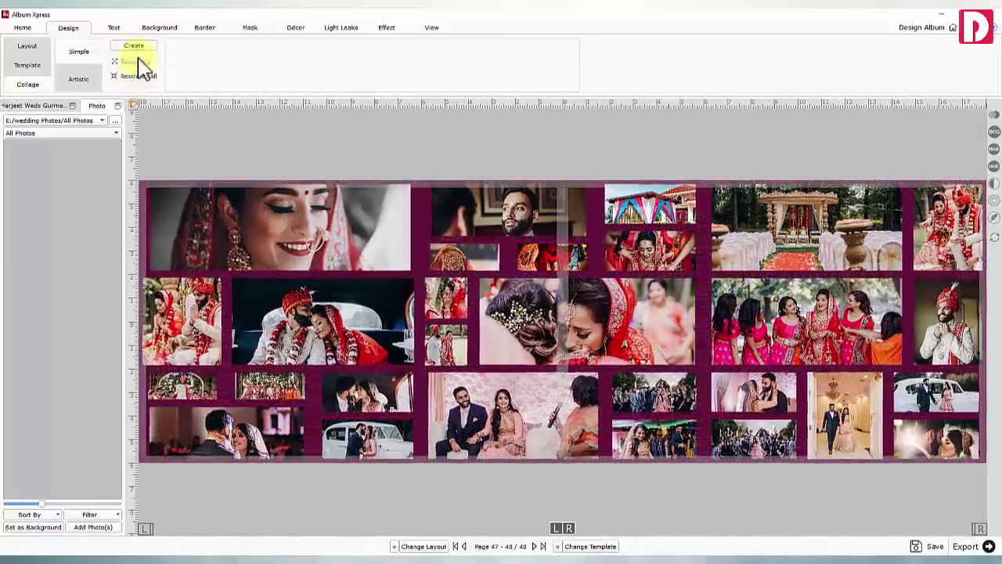
left_click(89, 515)
left_click(90, 545)
mouse_move(79, 241)
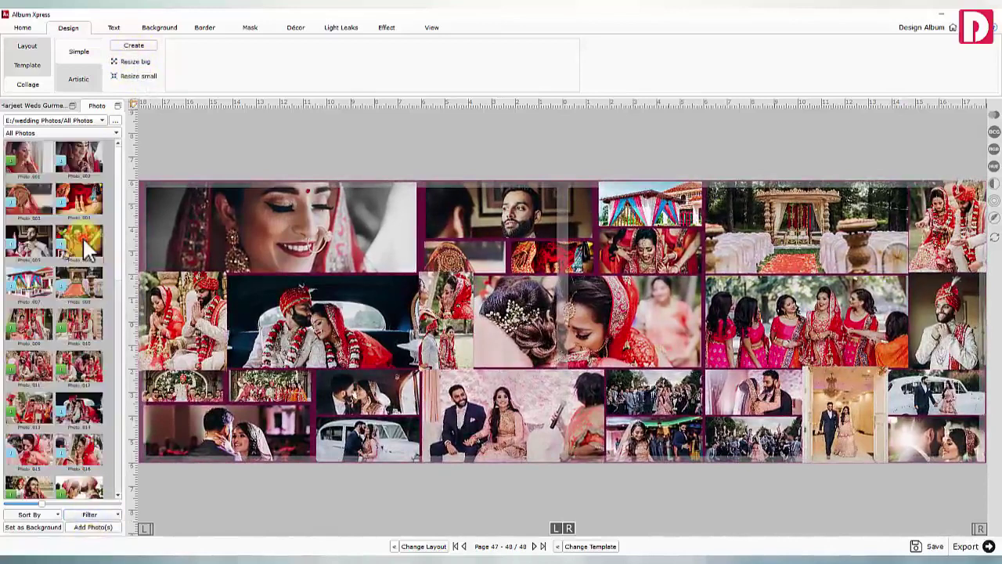
left_click_drag(82, 237, 739, 228)
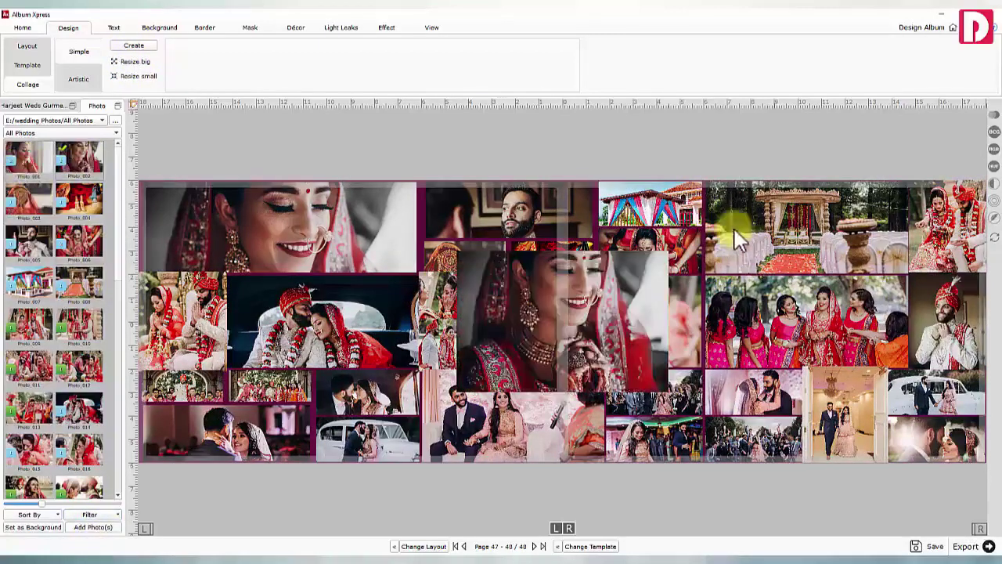
left_click(135, 45)
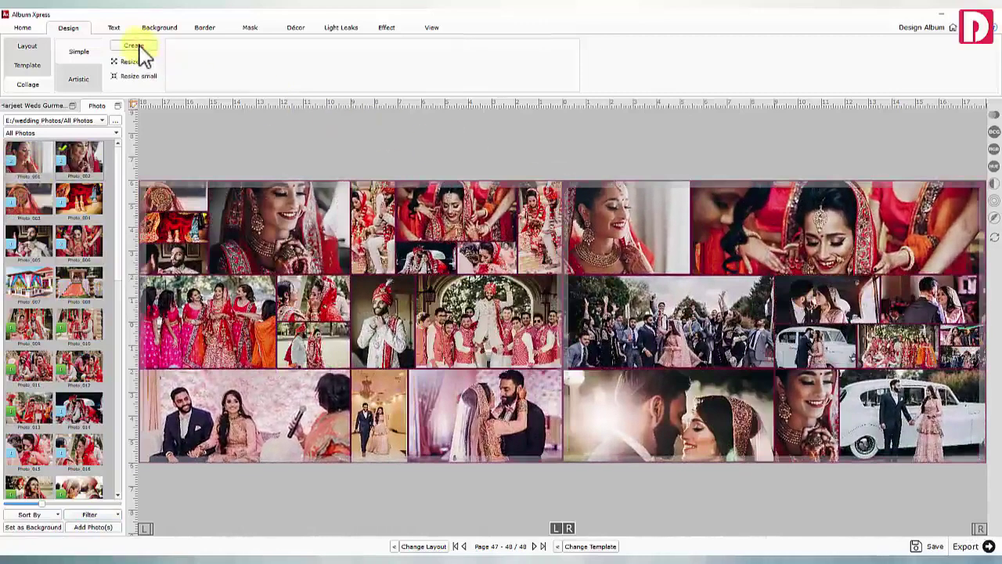
Step: Fill the maroon collage cell with a title, then swap it for the LOVE is CREATIVE décor
left_click(478, 311)
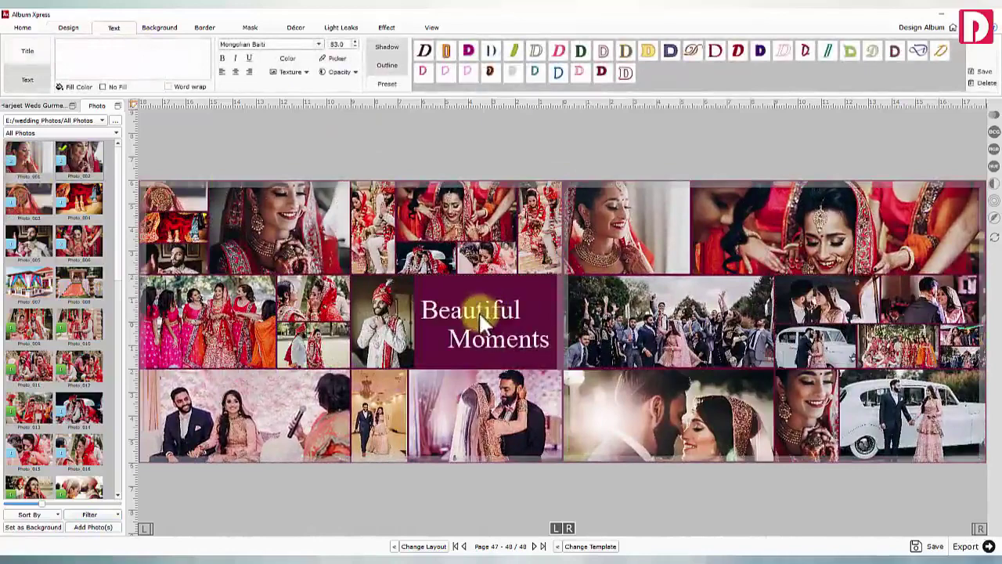
left_click(478, 312)
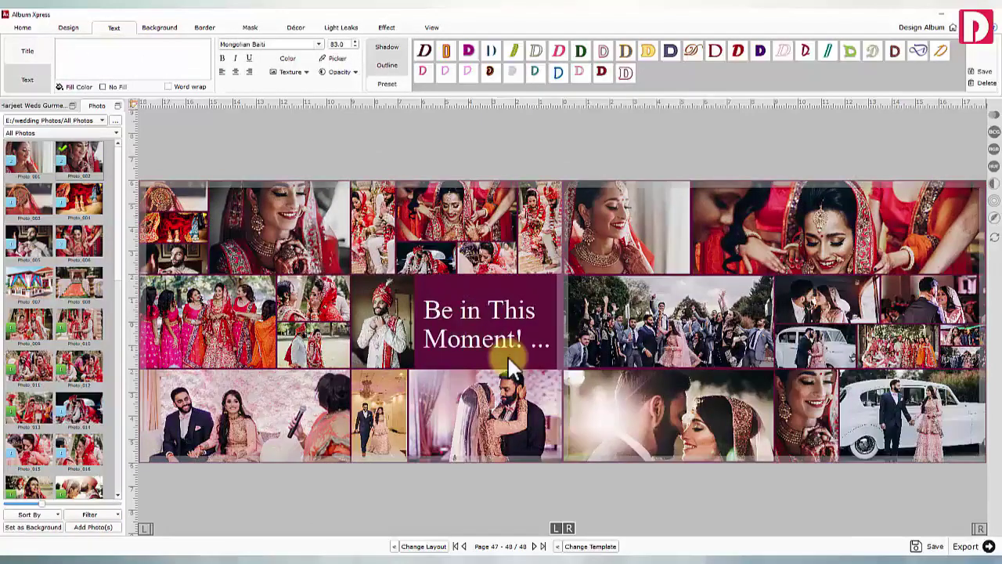
left_click(507, 355)
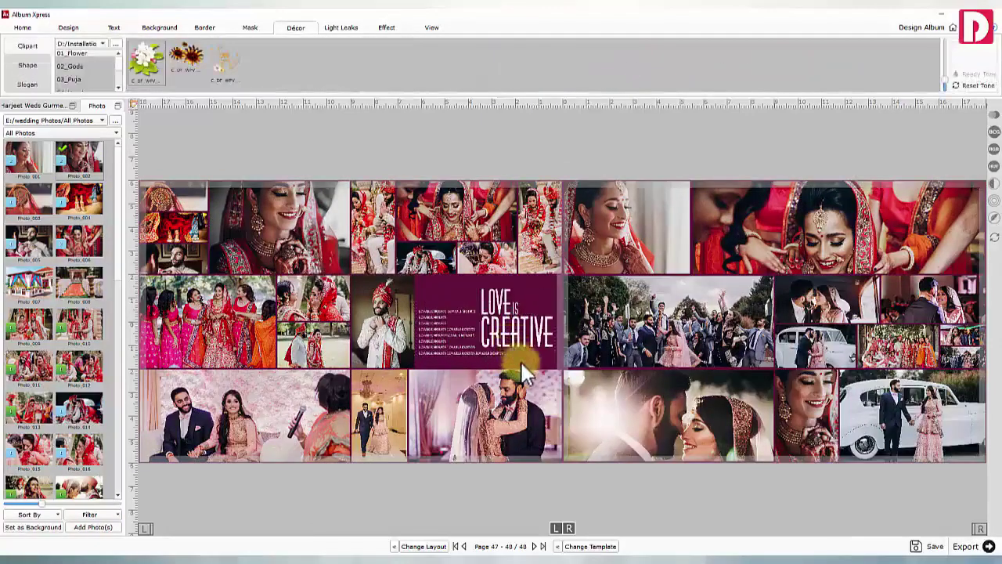
left_click(705, 489)
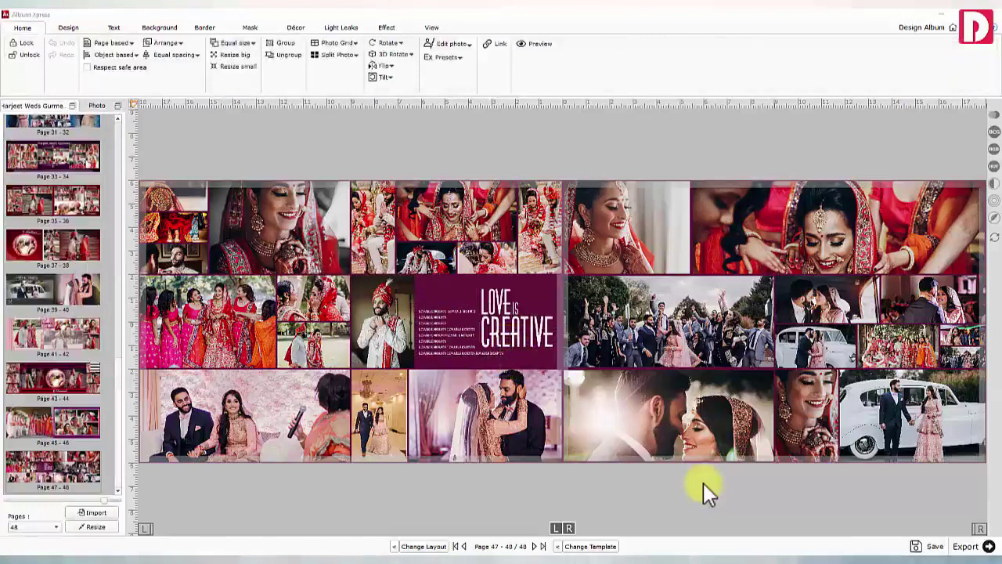
Step: Save the project as 'Harjeet Weds Gurmeet_12X36', including its photos and assets
left_click(933, 546)
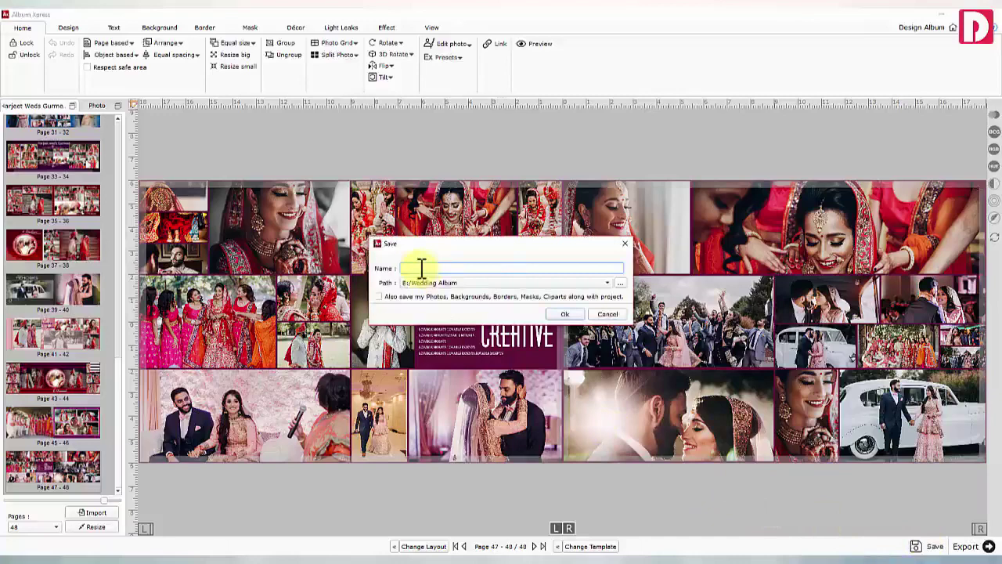
type("Harjeet Weds Gurmeet_12X36")
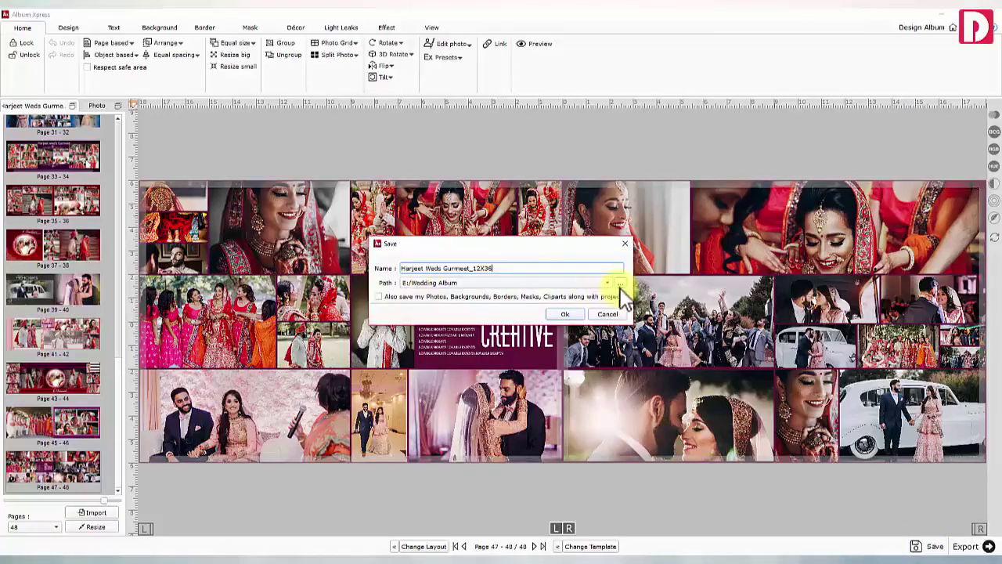
left_click(379, 298)
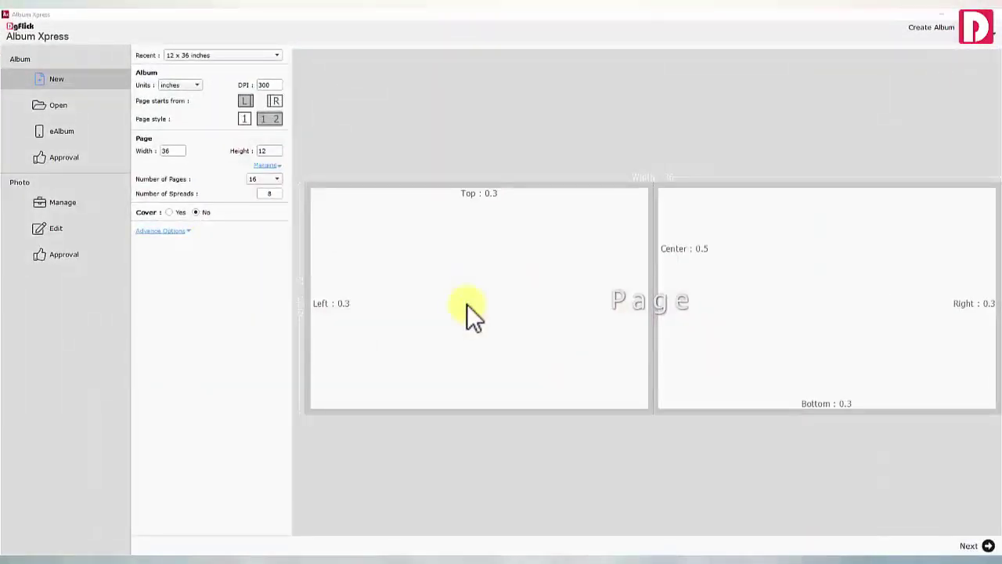
Step: Send the Harjeet and Gurmeet album for approval from the Album Approval area
left_click(65, 158)
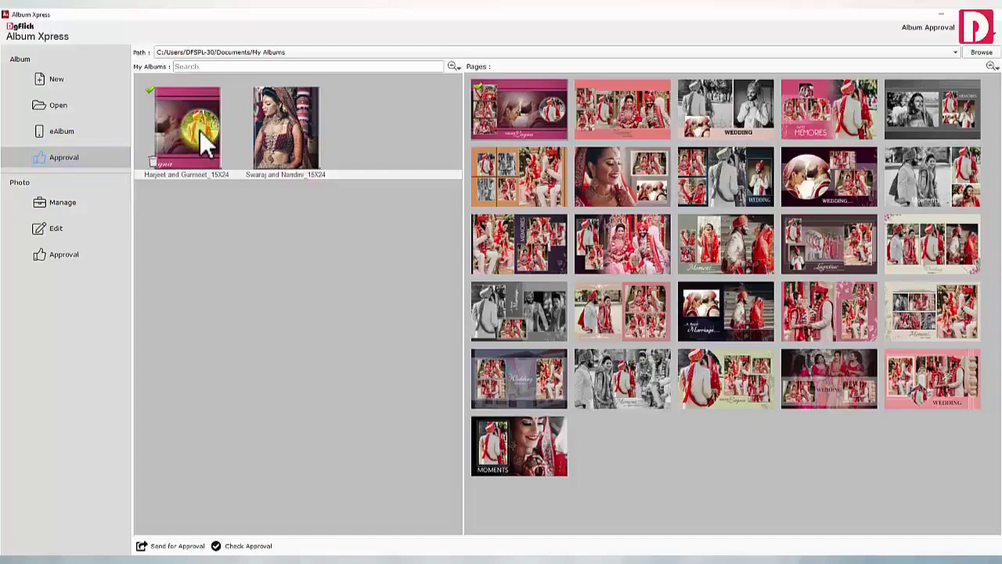
left_click(178, 545)
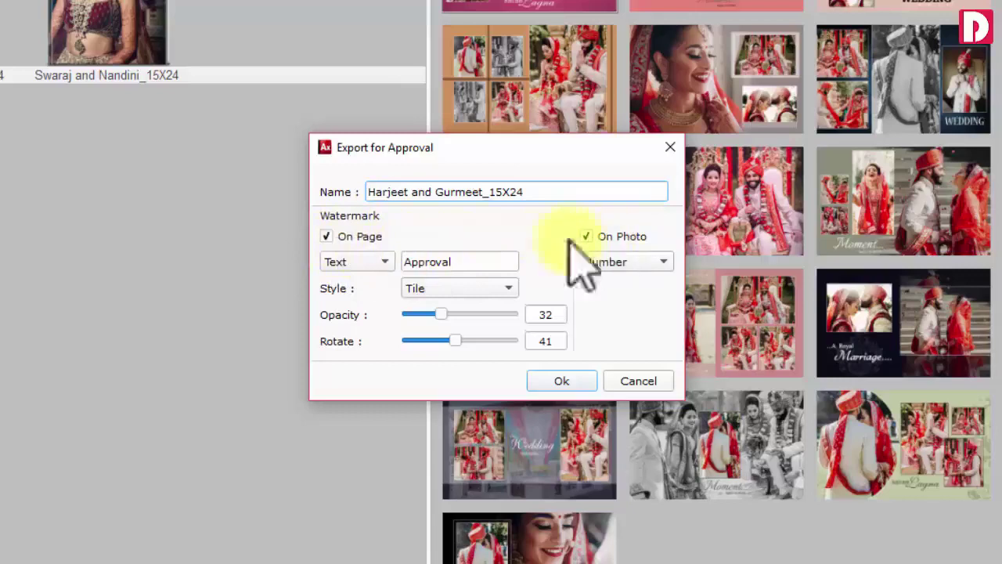
Step: Try an image page watermark, then cancel the image file picker
left_click(376, 263)
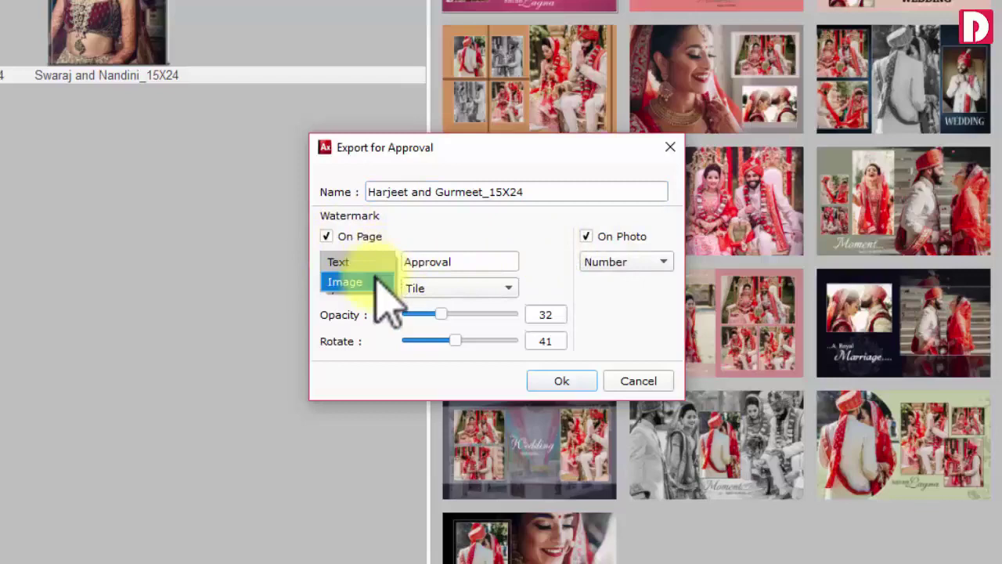
left_click(375, 262)
left_click_drag(468, 263, 396, 263)
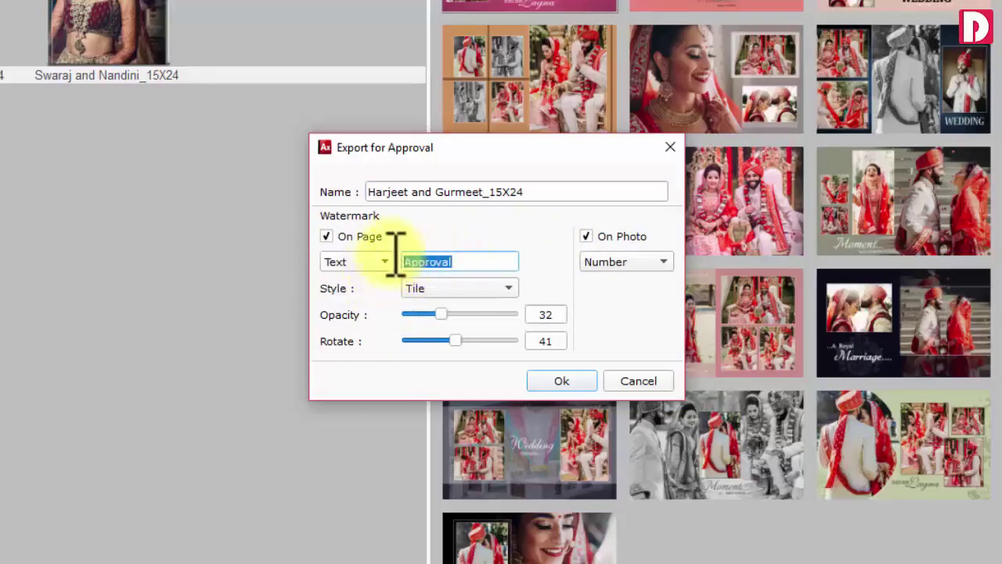
left_click(382, 263)
left_click(368, 281)
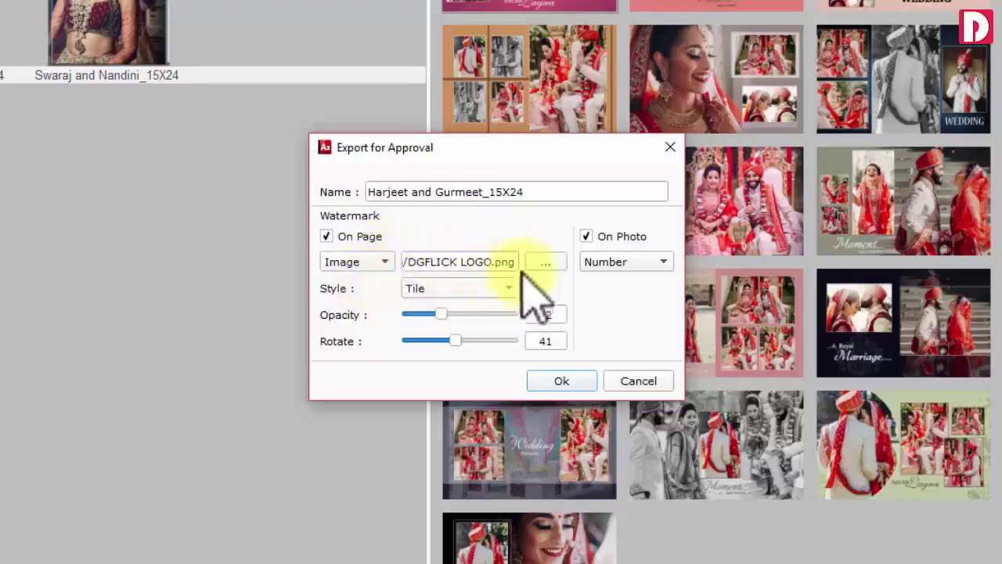
left_click(545, 264)
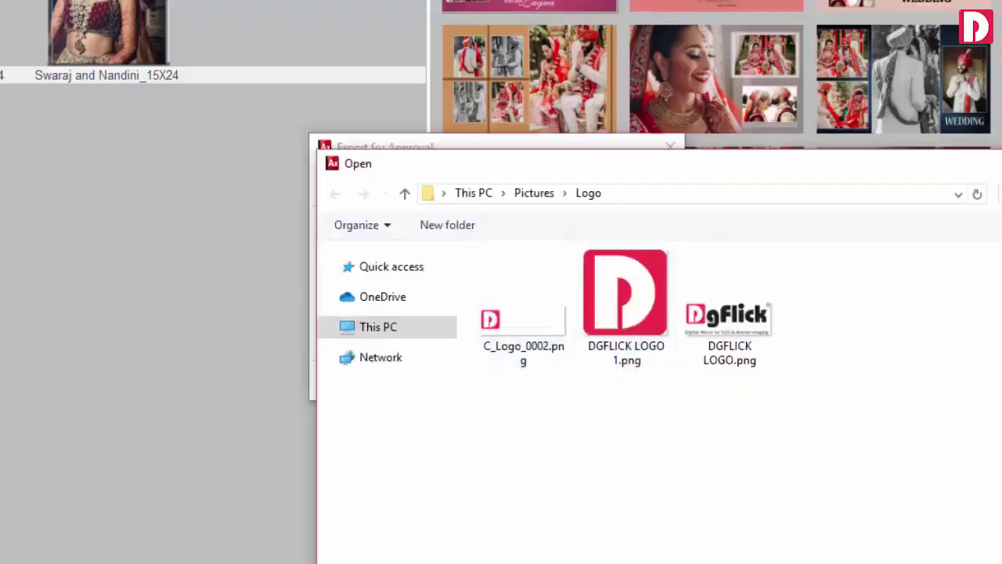
key("Escape")
Step: Confirm a tiled 'Approval' text watermark at opacity 27 for the approval export
left_click(356, 262)
left_click(358, 244)
left_click(450, 290)
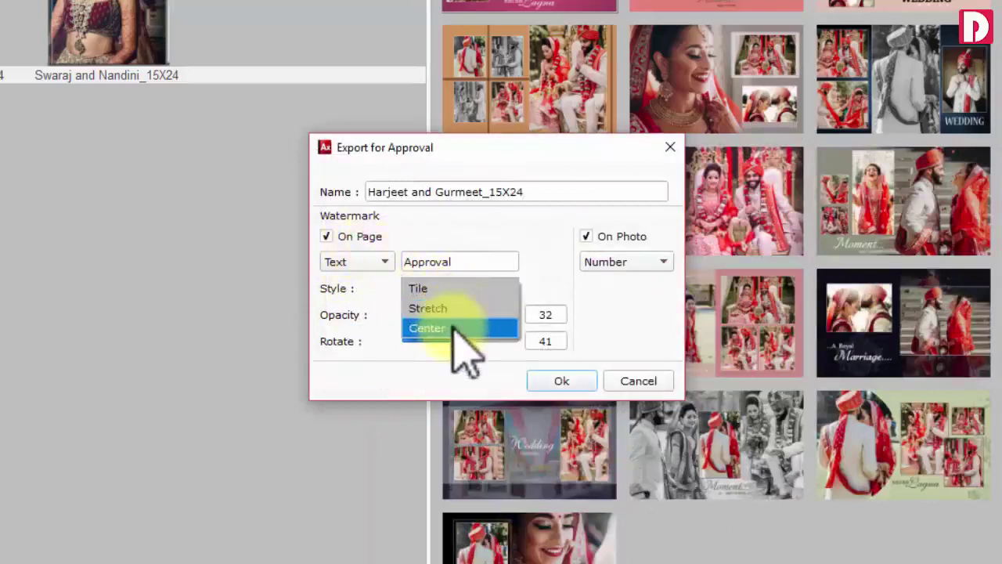
left_click(455, 287)
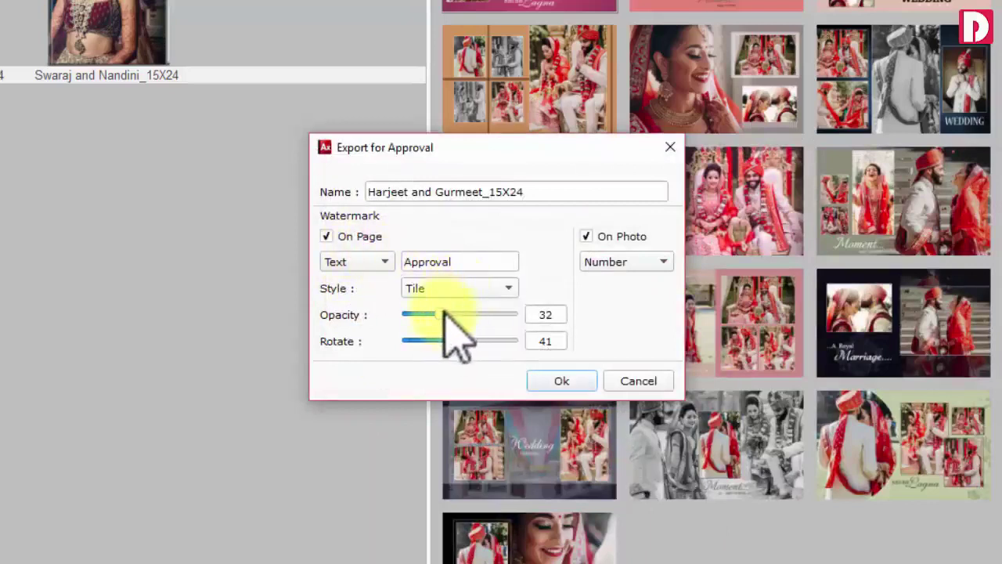
left_click_drag(445, 315, 439, 315)
left_click(563, 384)
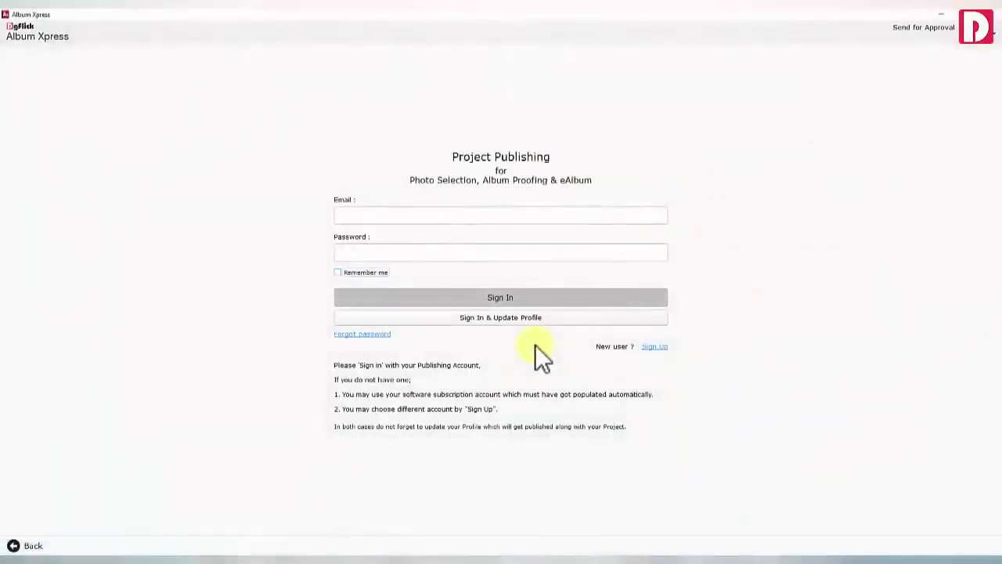
Step: Sign in, expand the details, and pay by coupon to upload the album for approval
left_click(409, 216)
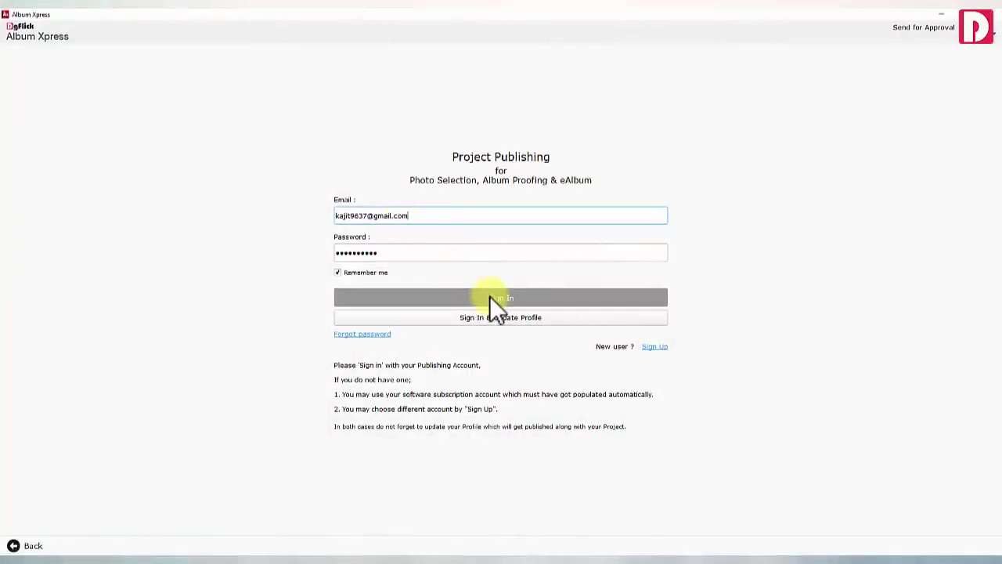
left_click(653, 346)
left_click(14, 546)
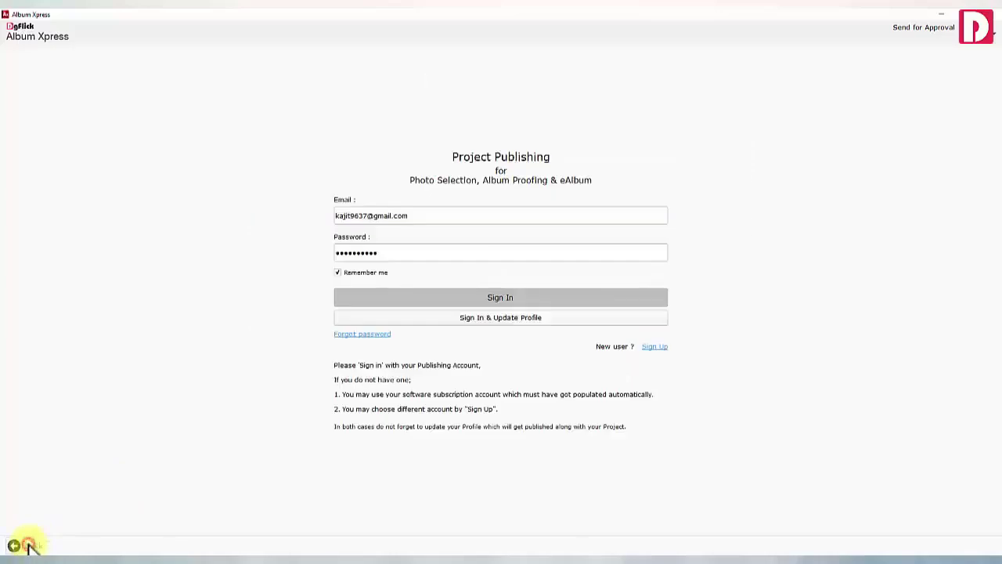
left_click(491, 233)
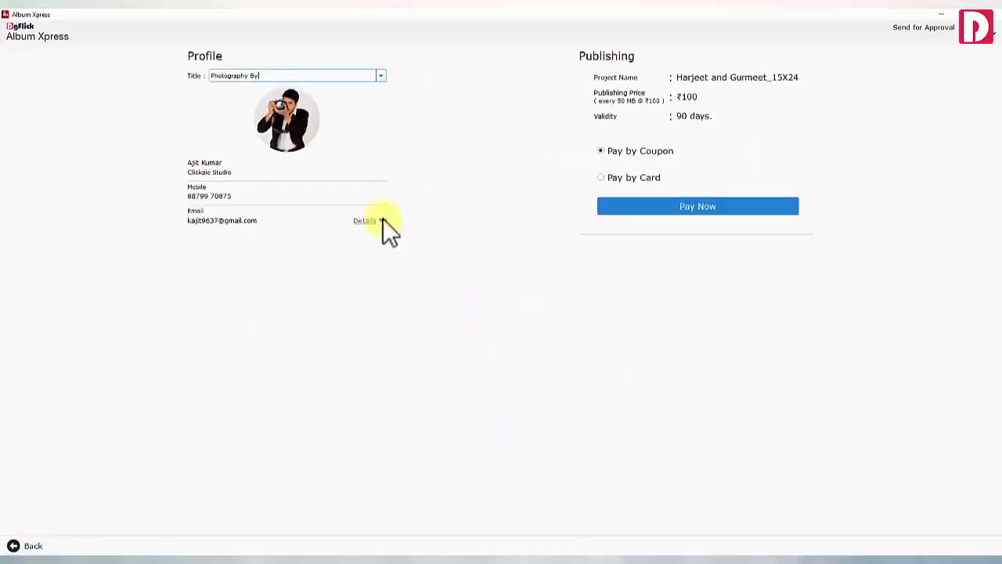
left_click(381, 220)
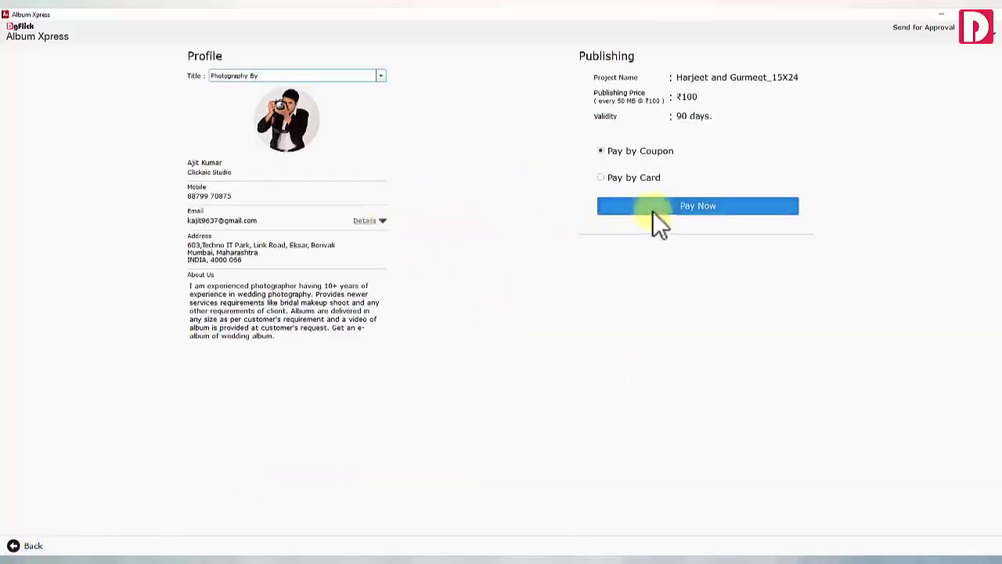
left_click(682, 204)
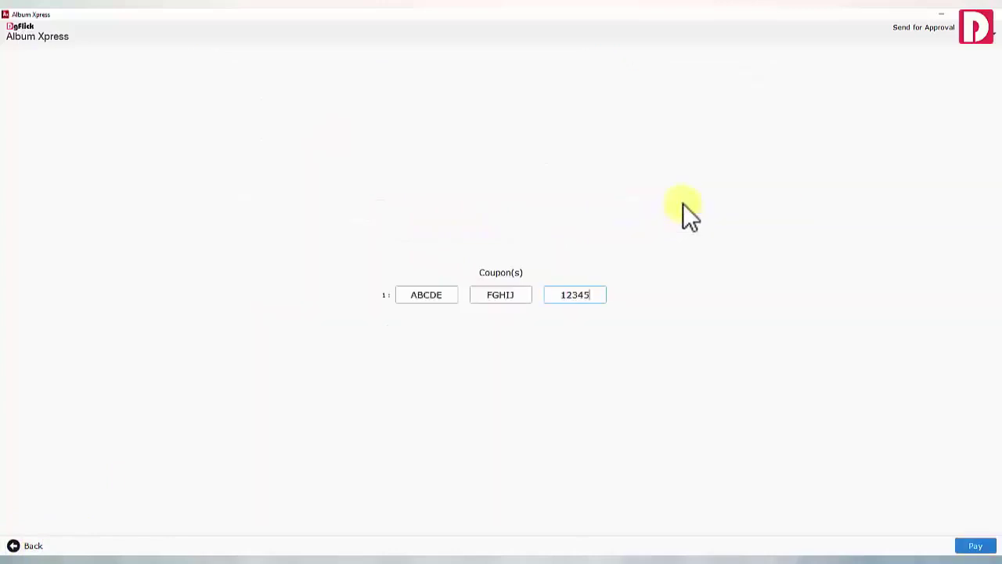
left_click(975, 546)
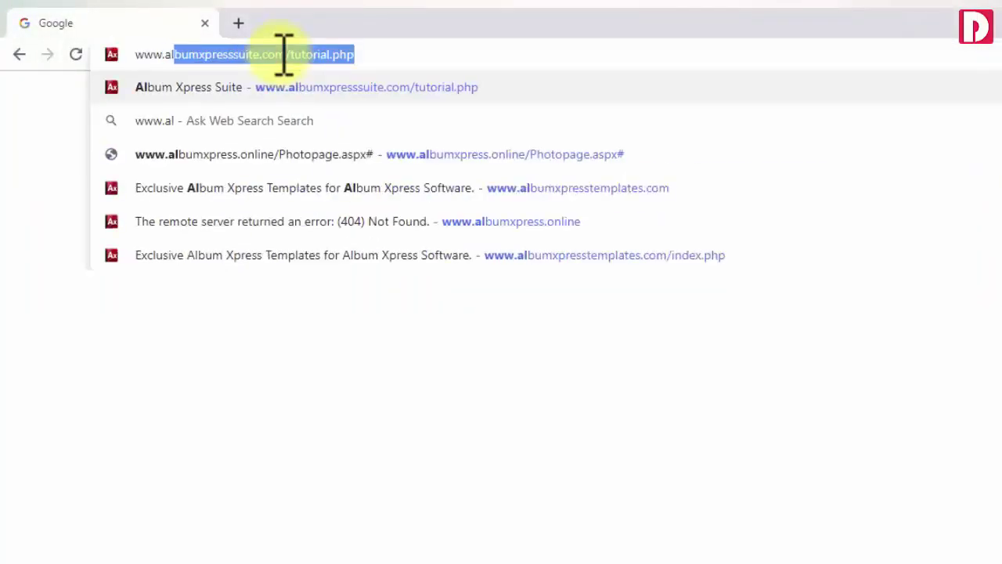
type("bumxpress.on")
key("Return")
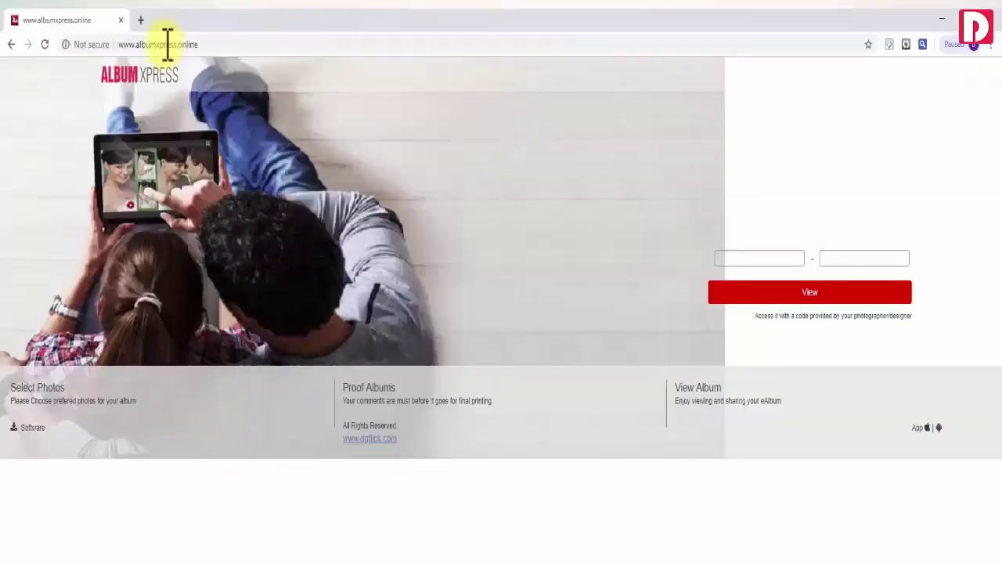
left_click(748, 260)
left_click(828, 260)
left_click(815, 292)
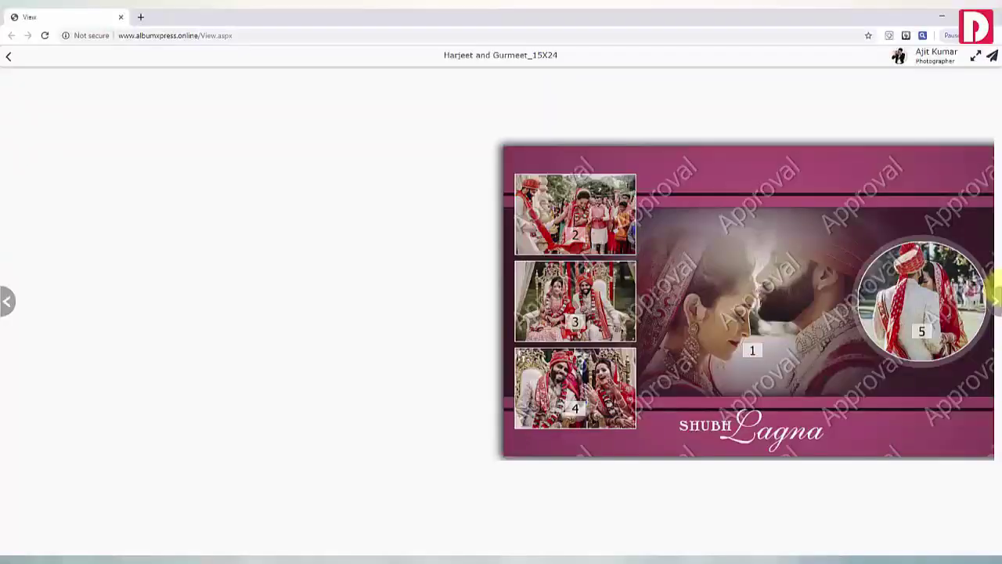
Step: Flip forward through the album to the WEDDING / Moments spread
left_click(995, 296)
left_click(995, 301)
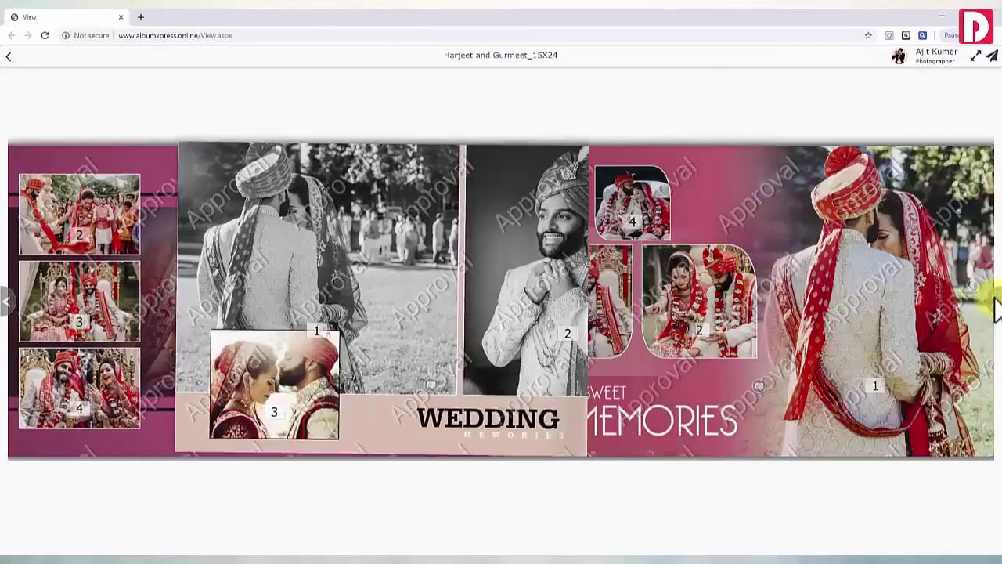
left_click(995, 305)
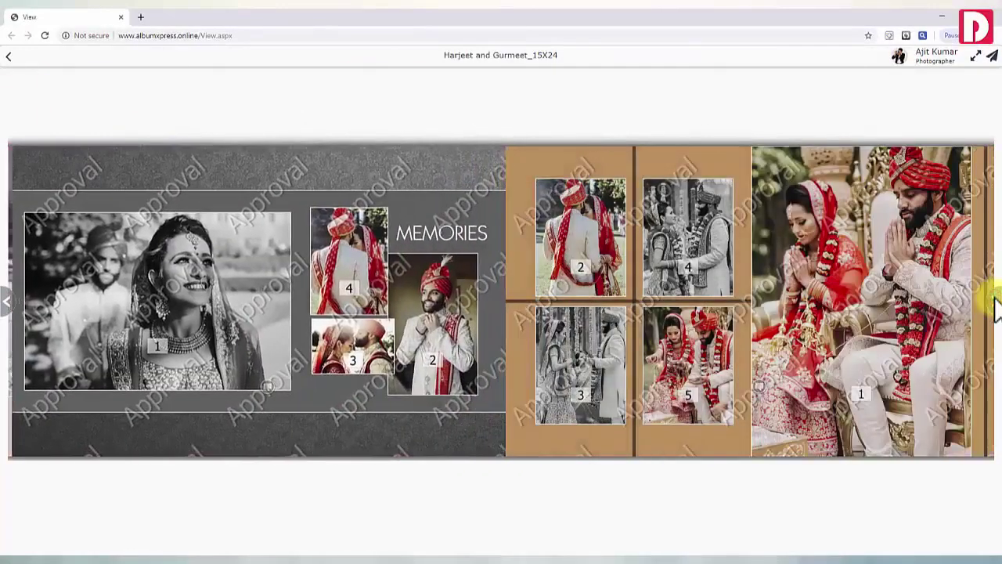
left_click(996, 305)
left_click(996, 305)
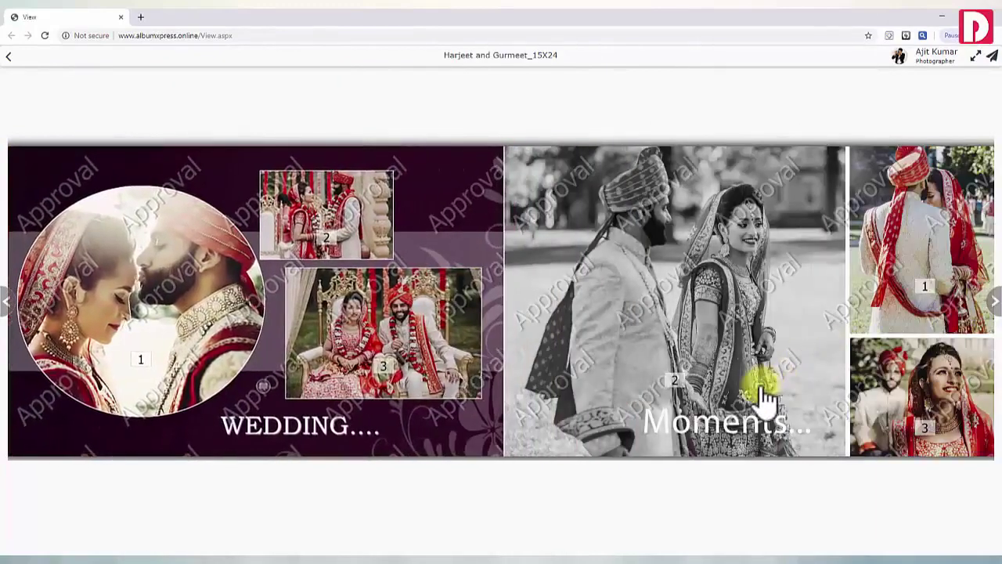
Step: Comment 'Album is very beautiful' on the spread and send the album approval
left_click(762, 396)
left_click(502, 117)
type("Album is very beautiful")
left_click(632, 202)
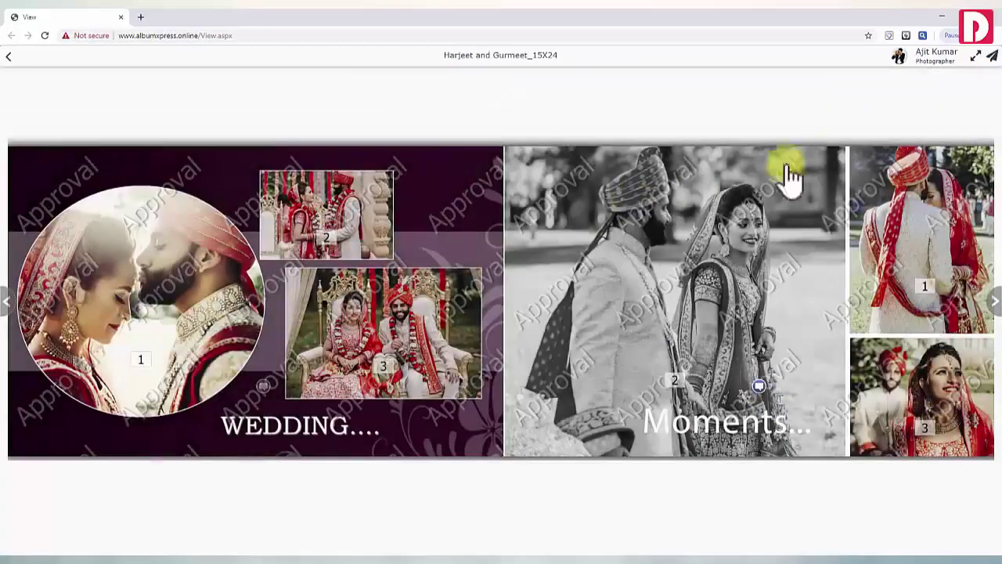
left_click(990, 57)
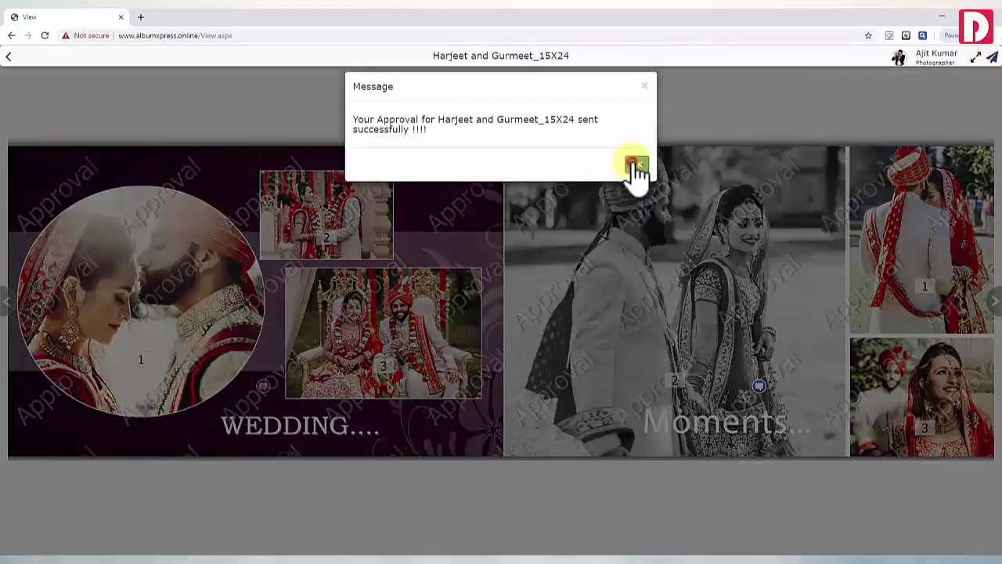
left_click(637, 164)
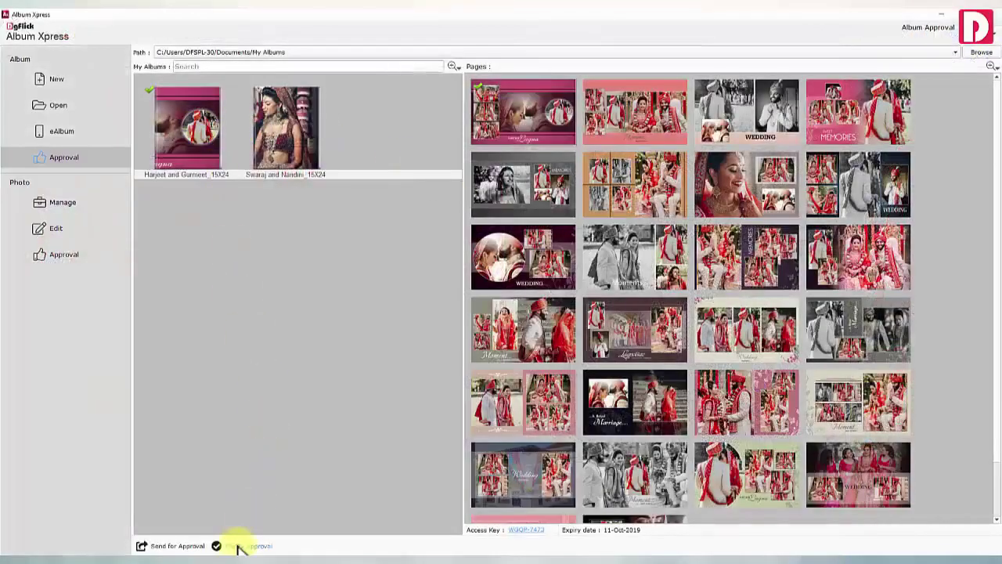
Step: Check the client's approval and mark the 'Album is very beautiful' comment as read
left_click(239, 546)
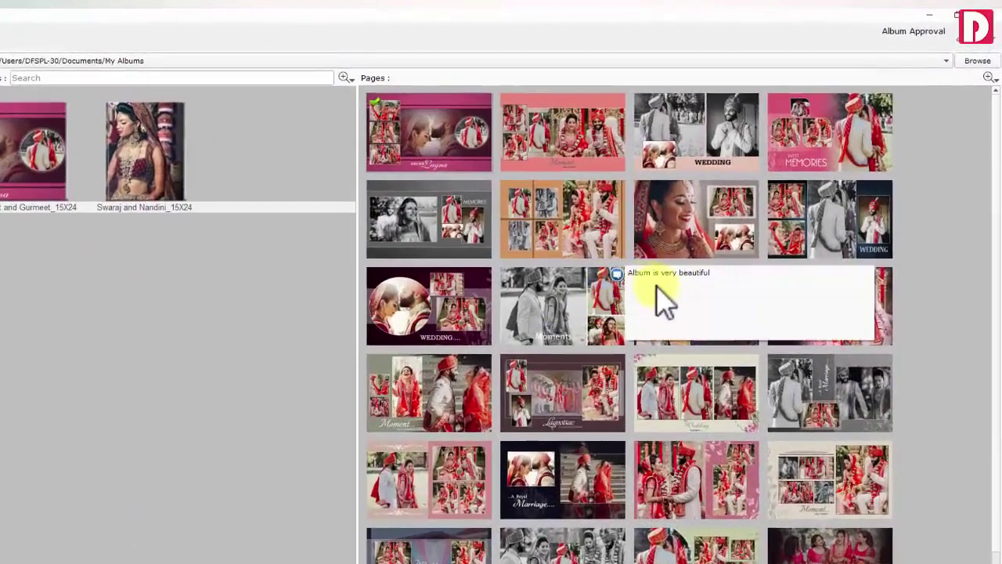
left_click(618, 278)
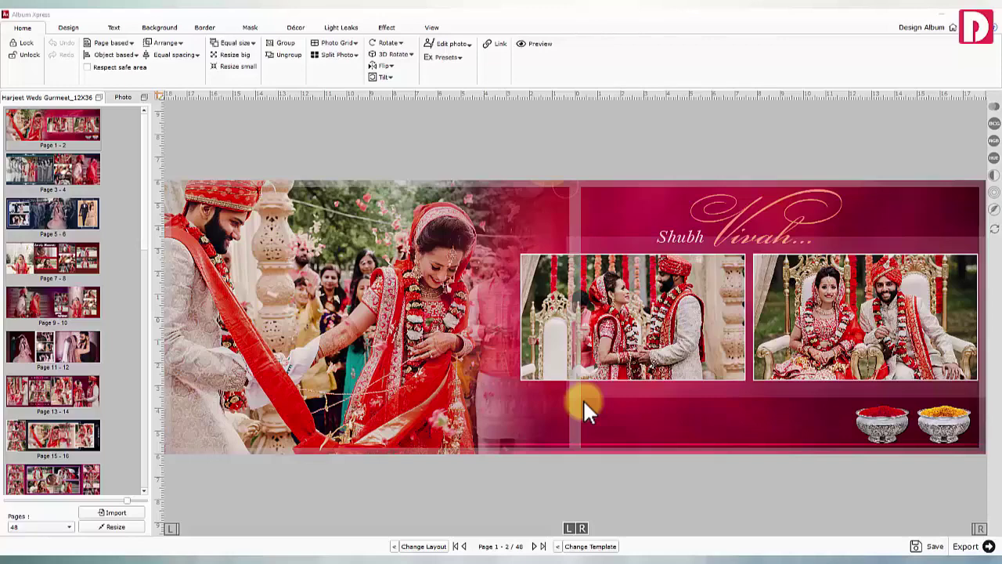
Step: Resize the album page width from 36 to 18 inches
left_click(115, 527)
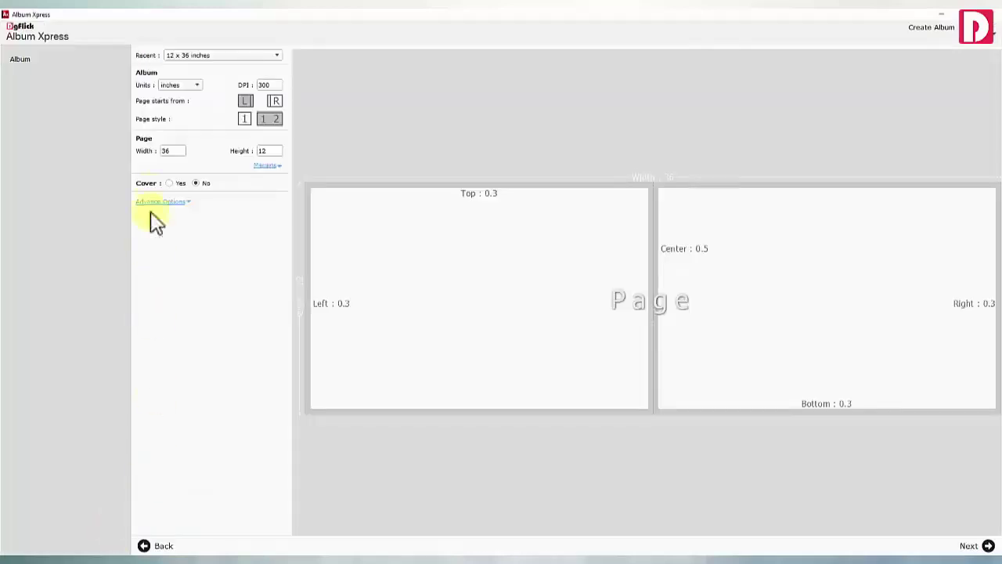
double_click(161, 150)
type("18")
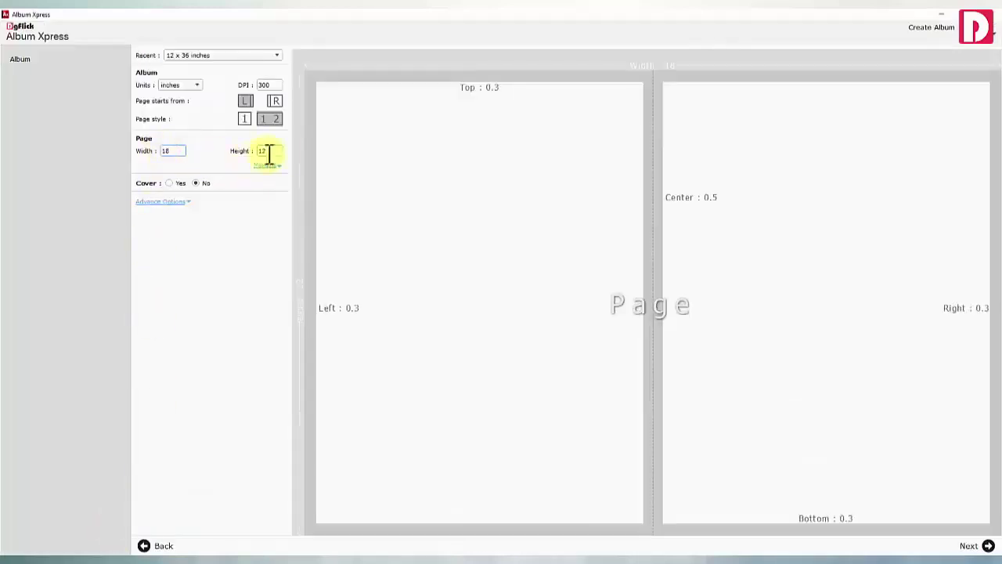
double_click(257, 149)
left_click(978, 546)
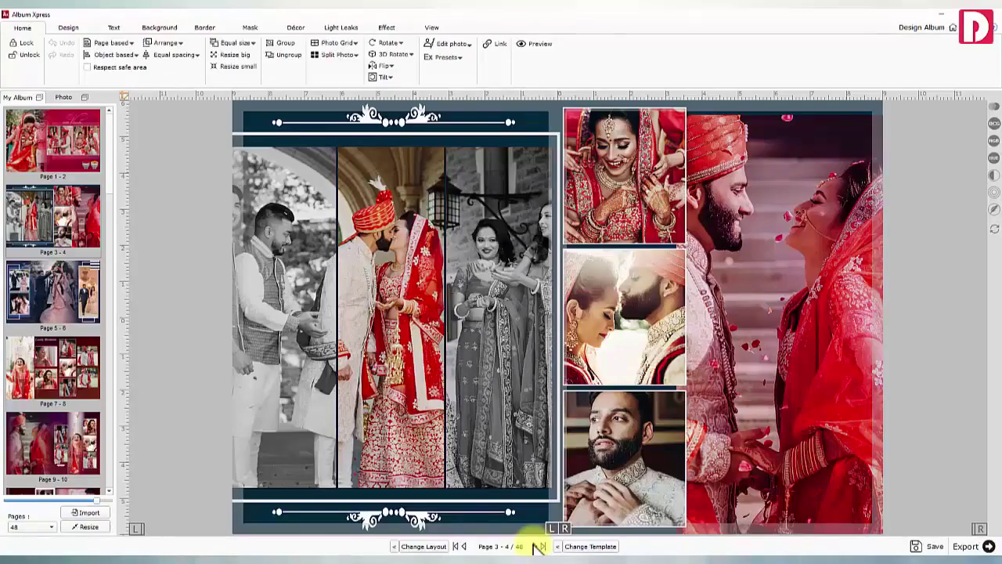
Step: On pages 7–8, select both right-side photos and show their border outline options
left_click(540, 546)
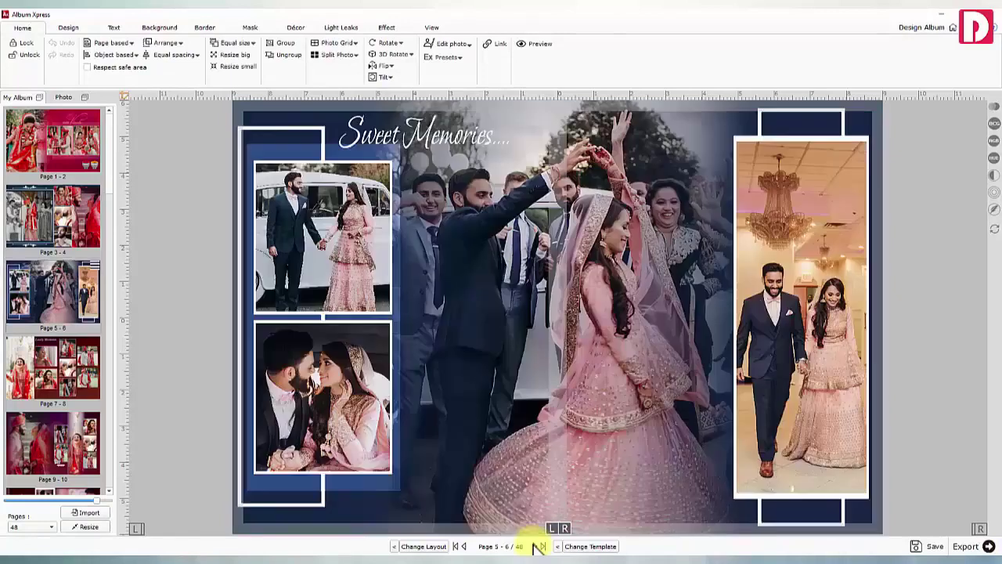
left_click(539, 547)
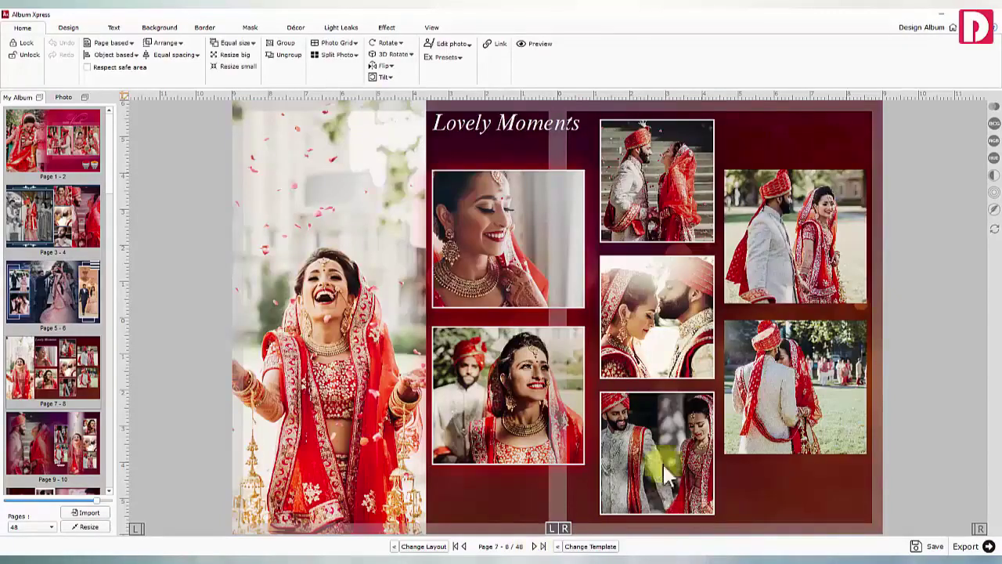
left_click(807, 390)
left_click_drag(906, 396, 772, 227)
left_click(197, 27)
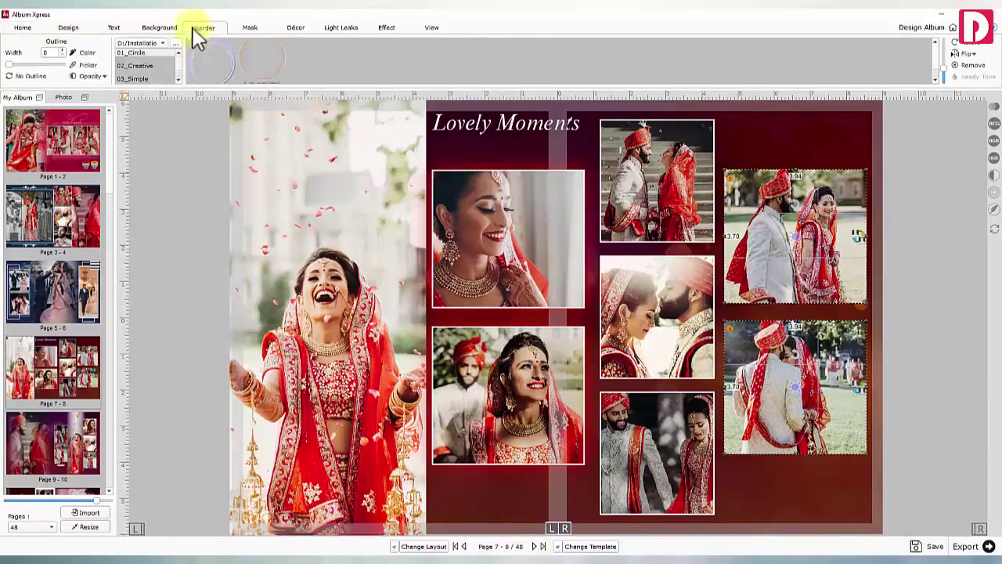
Step: Save the album as 'Harjeet Weds Gurmeet_12X18' and bring up its export page
left_click(84, 53)
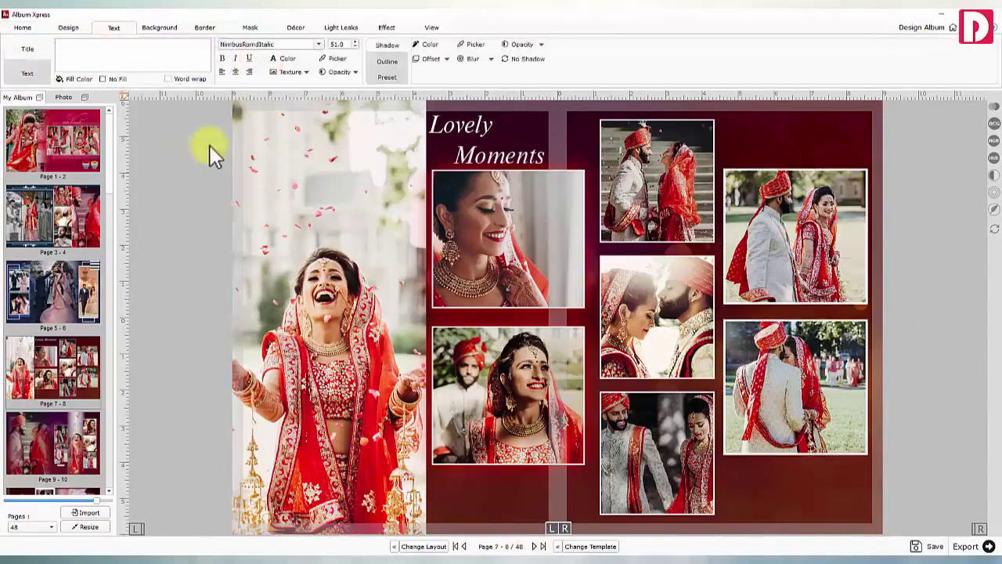
left_click(936, 546)
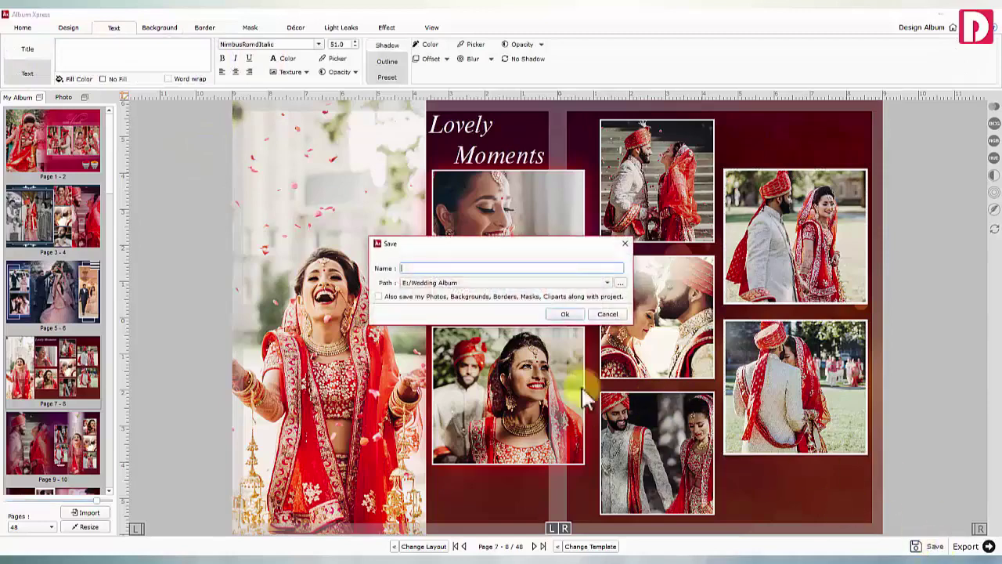
type("Harjeet Weds Gurmeet_12X18")
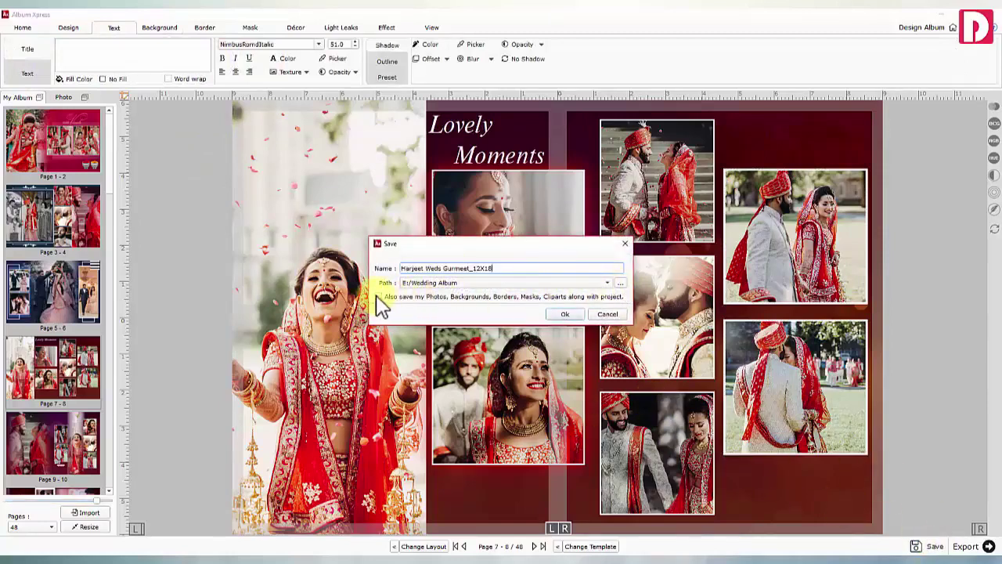
left_click(378, 297)
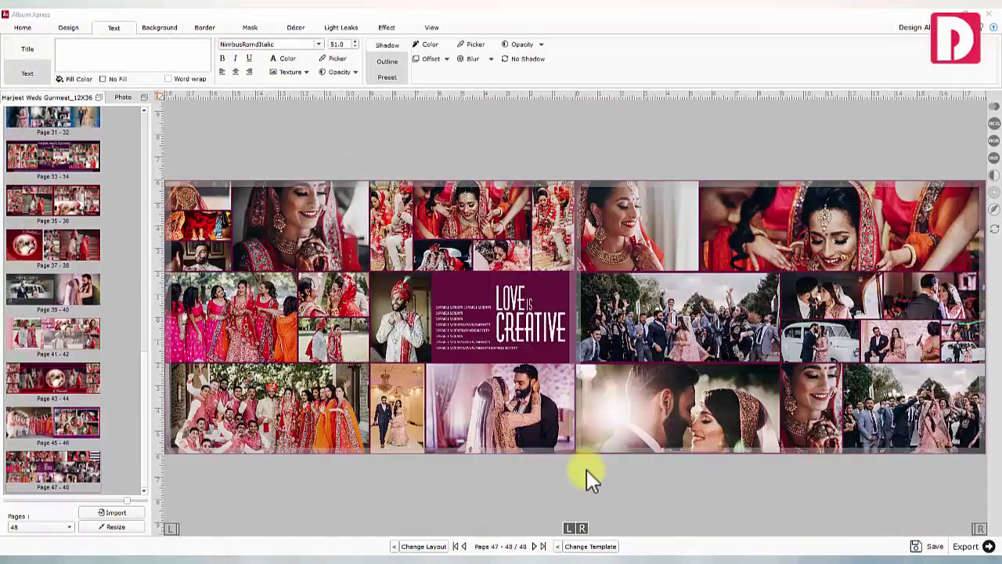
left_click(968, 546)
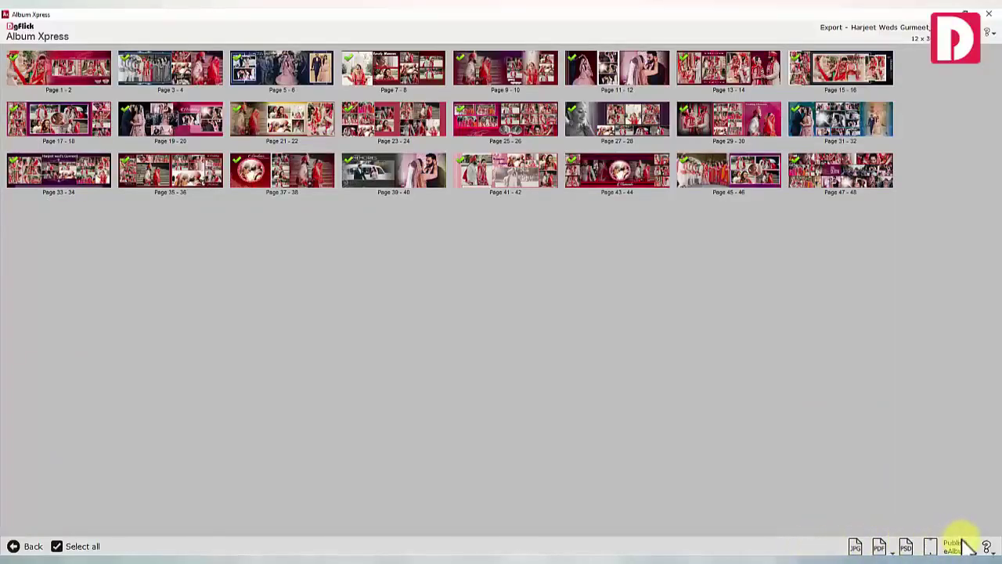
Step: Start a JPG export and lower its quality from Maximum 100 to Medium 71
left_click(855, 545)
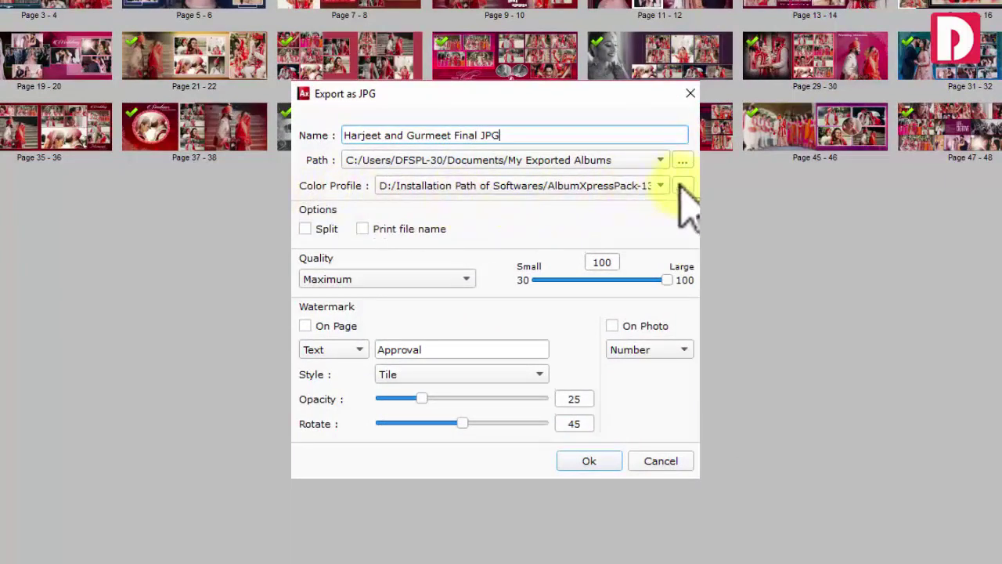
left_click(305, 228)
left_click(305, 229)
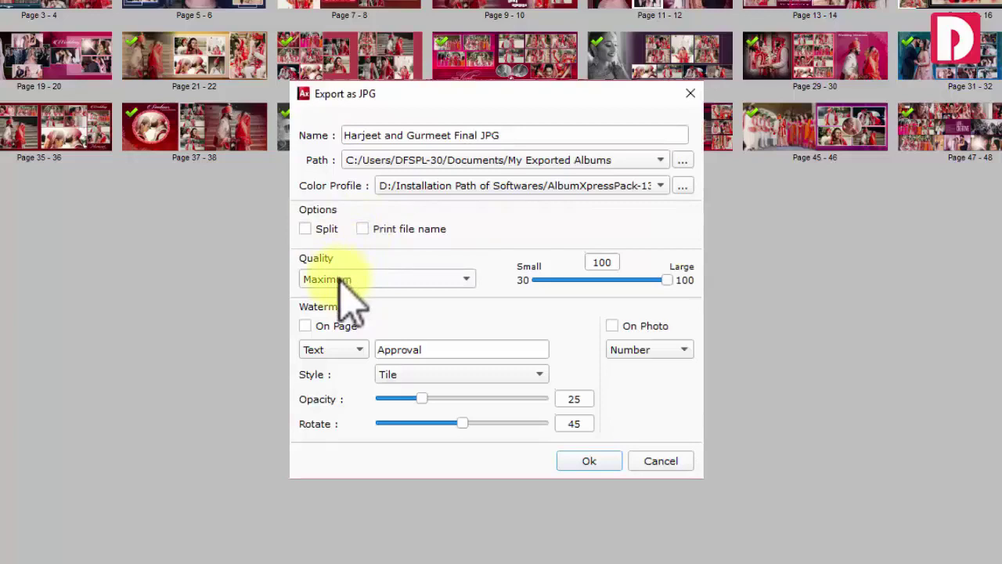
mouse_move(666, 280)
left_mouse_down()
mouse_move(613, 280)
mouse_move(672, 282)
left_mouse_up()
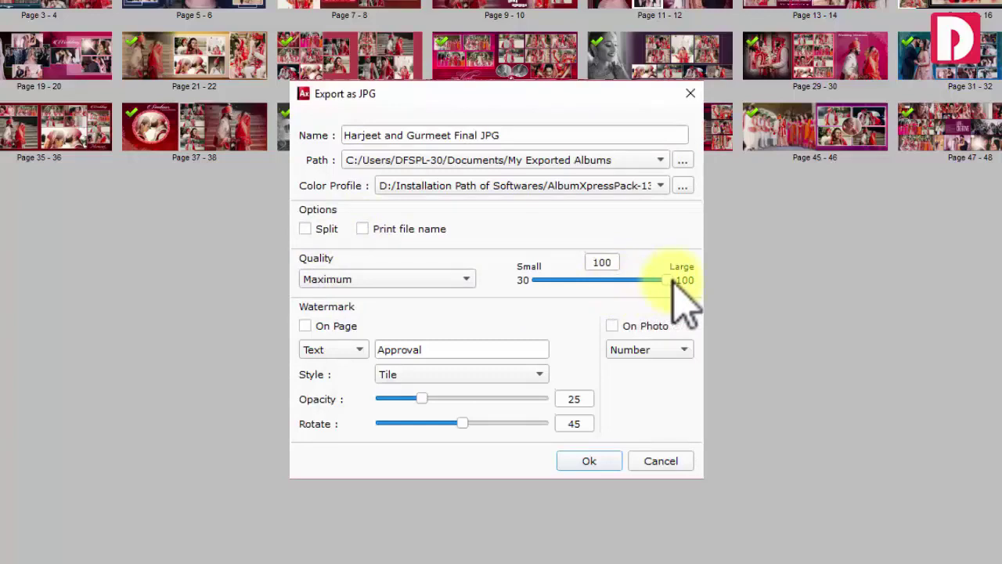
mouse_move(672, 282)
left_mouse_down()
mouse_move(569, 284)
mouse_move(613, 282)
left_mouse_up()
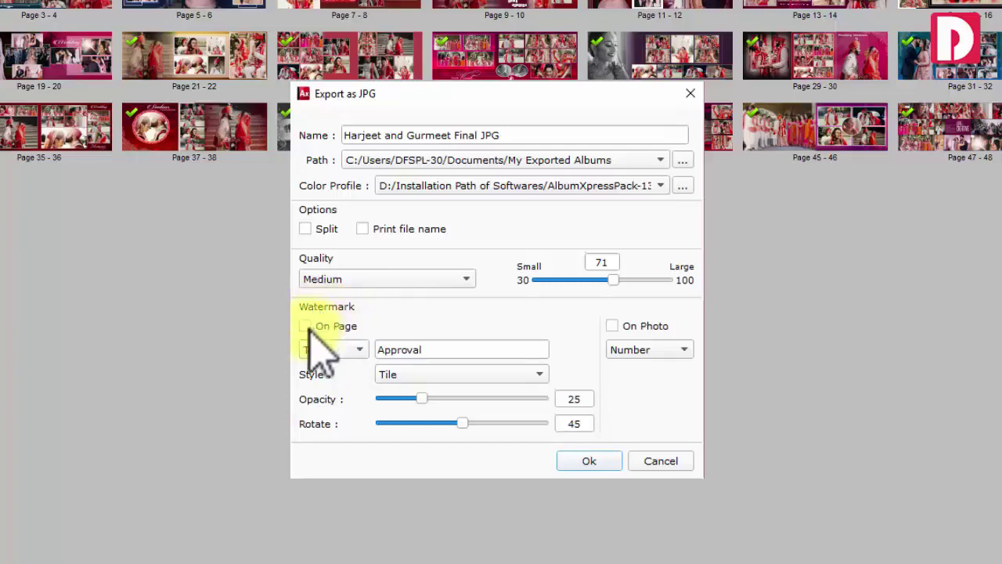
Step: Add a tiled DGFLICK logo image watermark to each page with slightly raised opacity
left_click(306, 326)
left_click(305, 326)
left_click(340, 349)
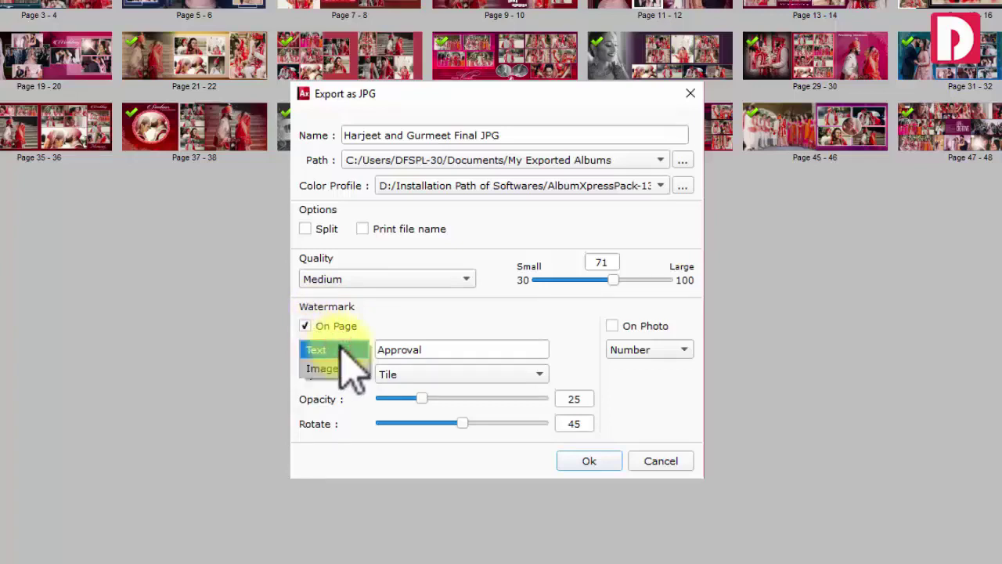
left_click(342, 368)
left_click(344, 351)
left_click_drag(427, 349, 376, 351)
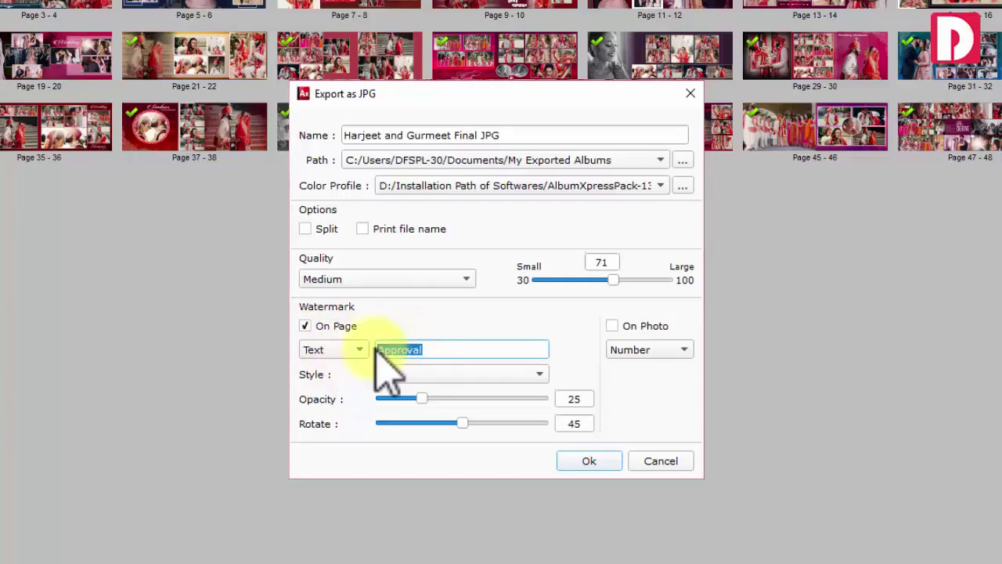
left_click(347, 352)
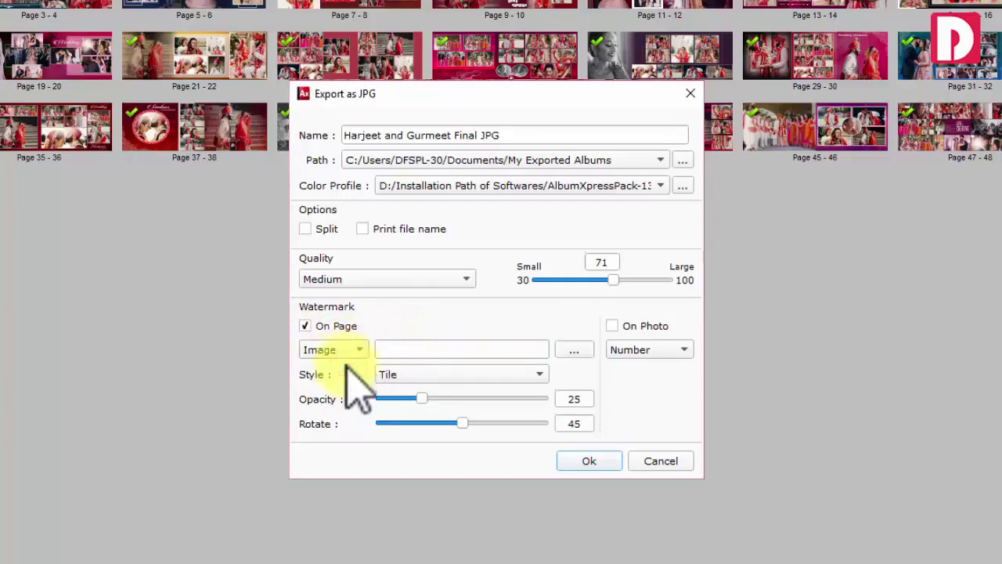
left_click(574, 349)
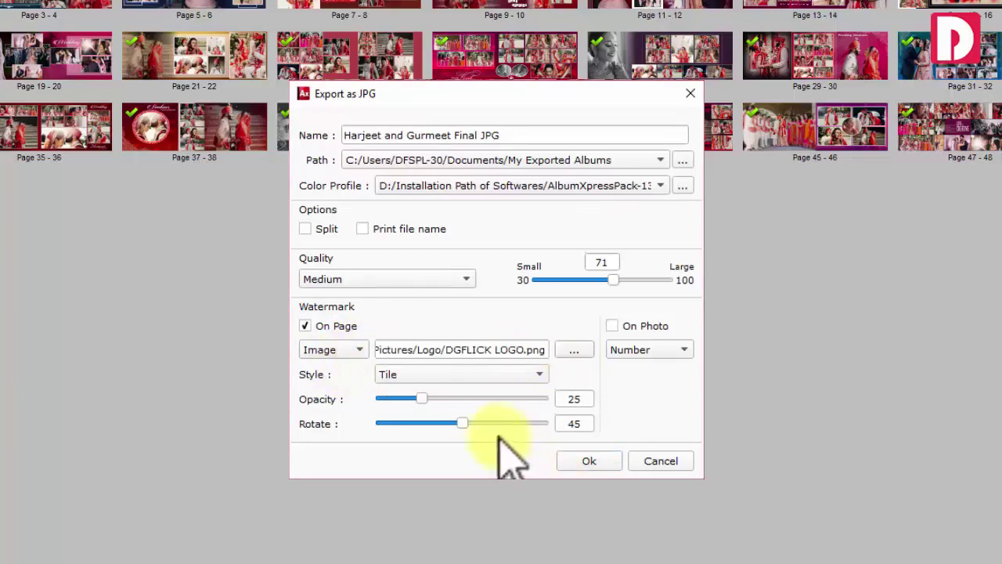
left_click(412, 371)
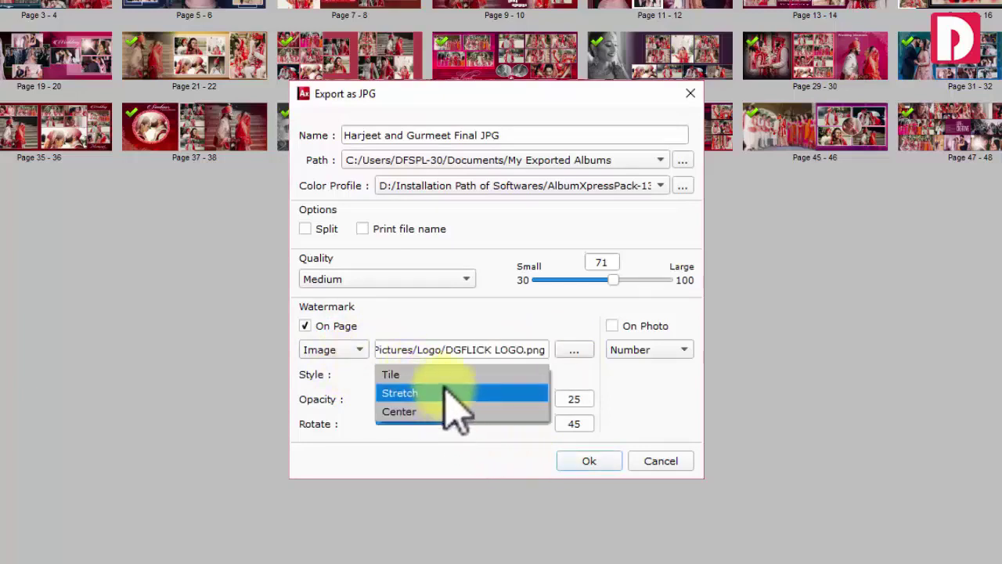
left_click(435, 374)
left_click_drag(423, 400, 461, 423)
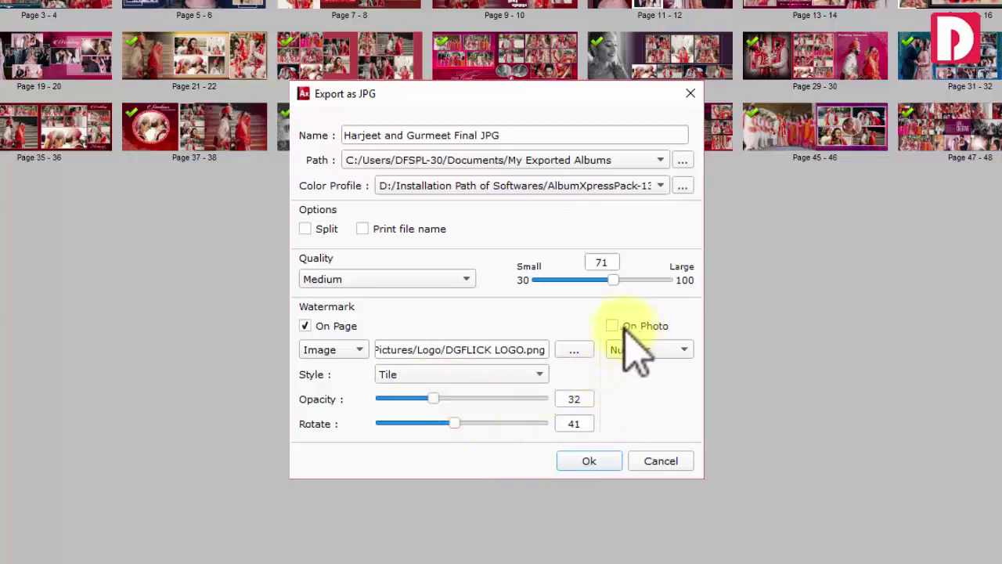
Step: Number each photo with an On Photo watermark and export the JPGs
left_click(612, 325)
left_click(662, 352)
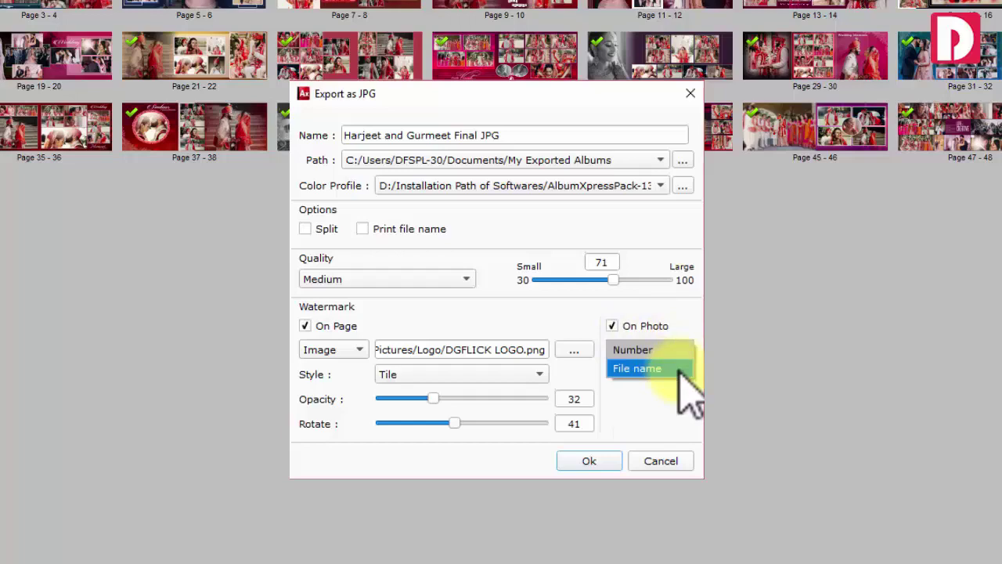
left_click(665, 350)
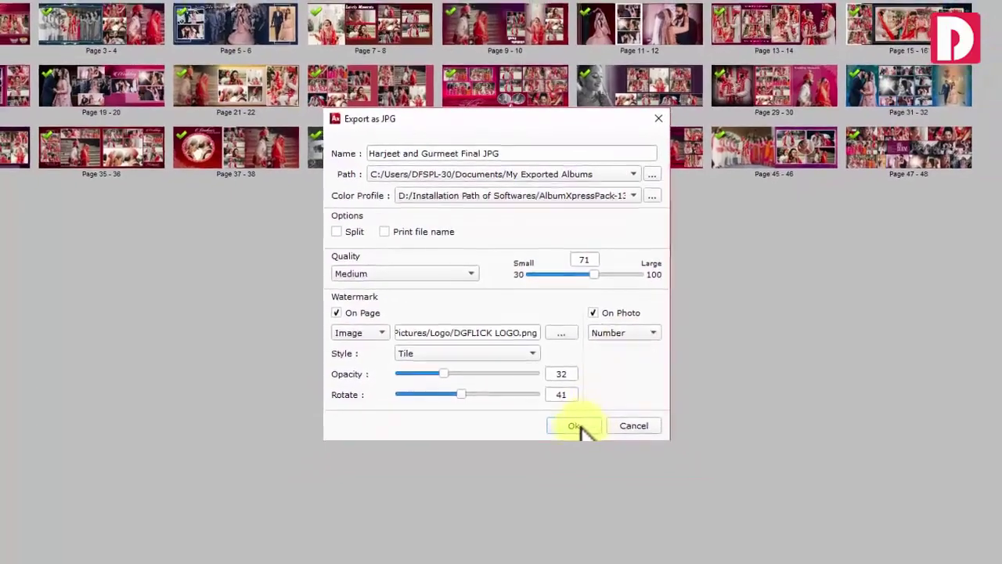
left_click(569, 411)
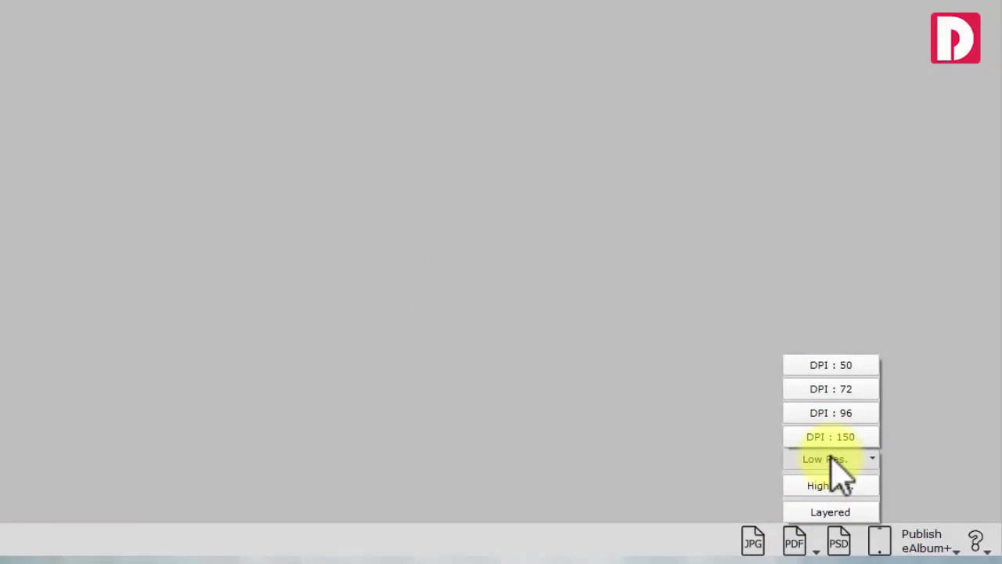
Step: Export a 72 DPI low-resolution PDF with the logo watermark on every page
left_click(839, 386)
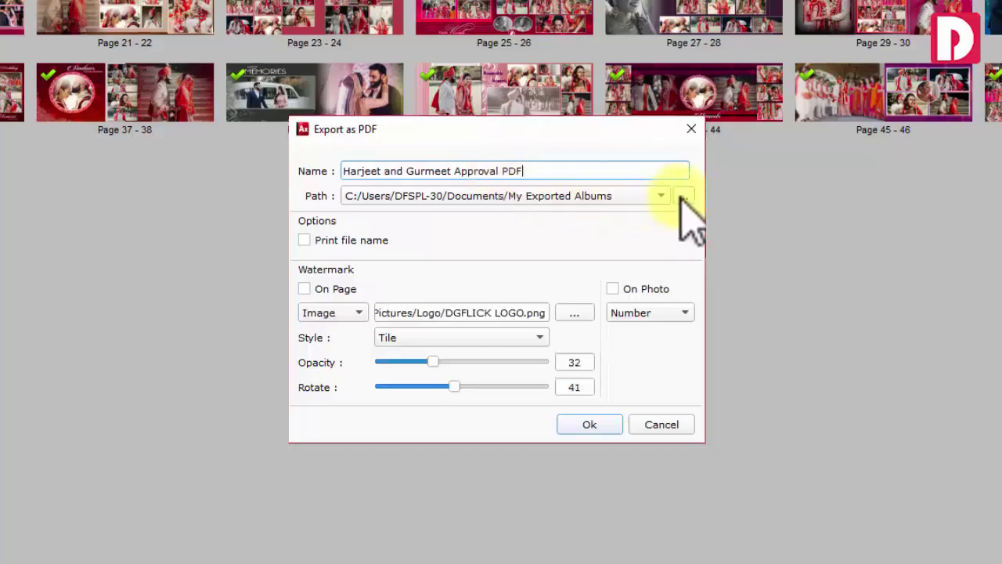
left_click(303, 290)
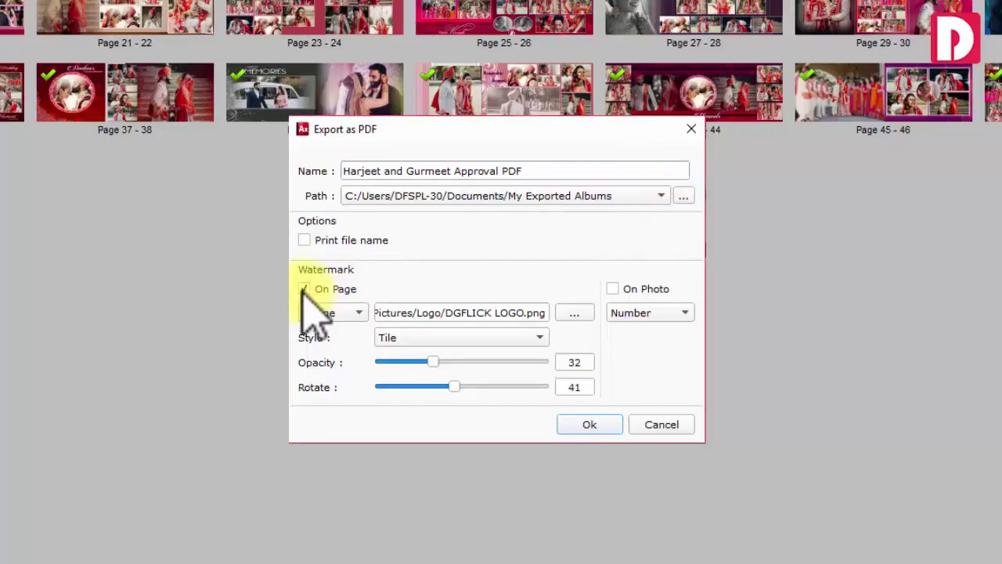
left_click(580, 426)
left_click(879, 546)
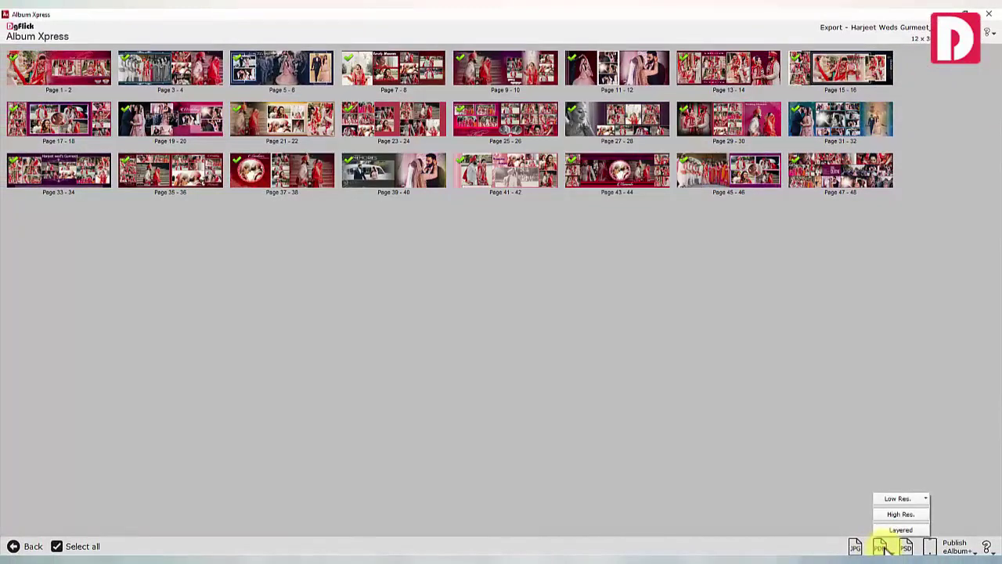
left_click(907, 546)
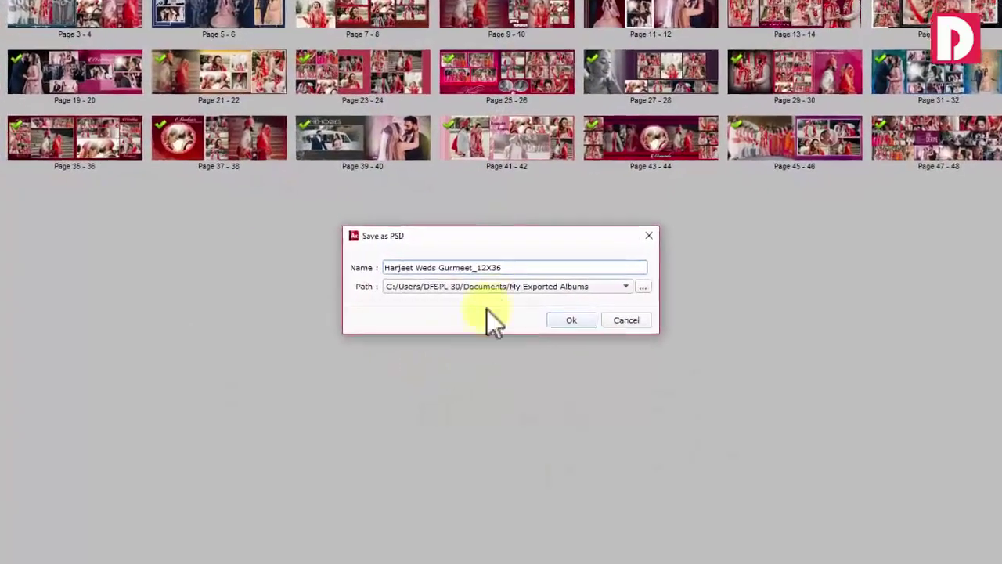
Step: Save the pages as layered PSD files, renaming the export to end with 'PSD Files'
left_click_drag(473, 267, 510, 267)
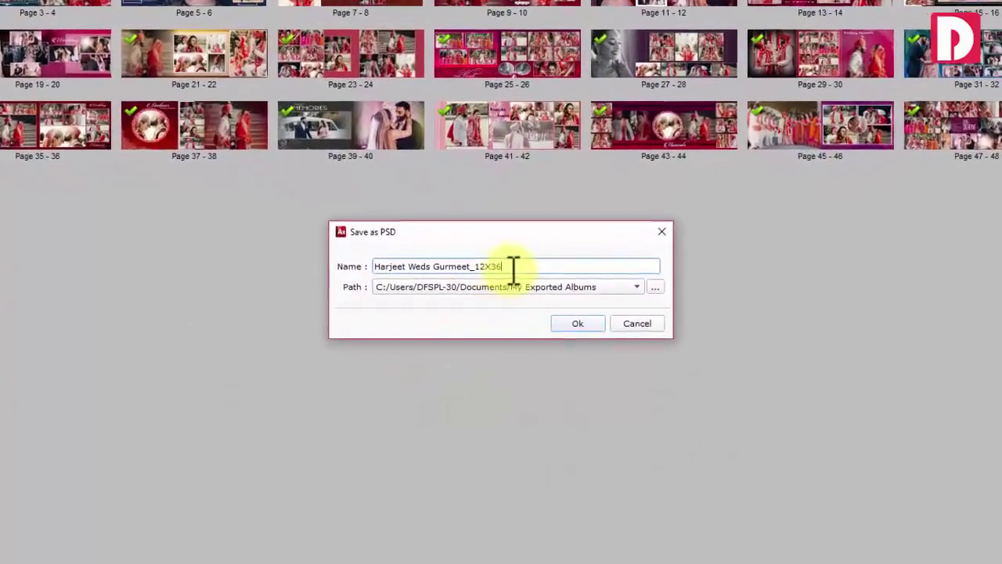
type("PSD Files")
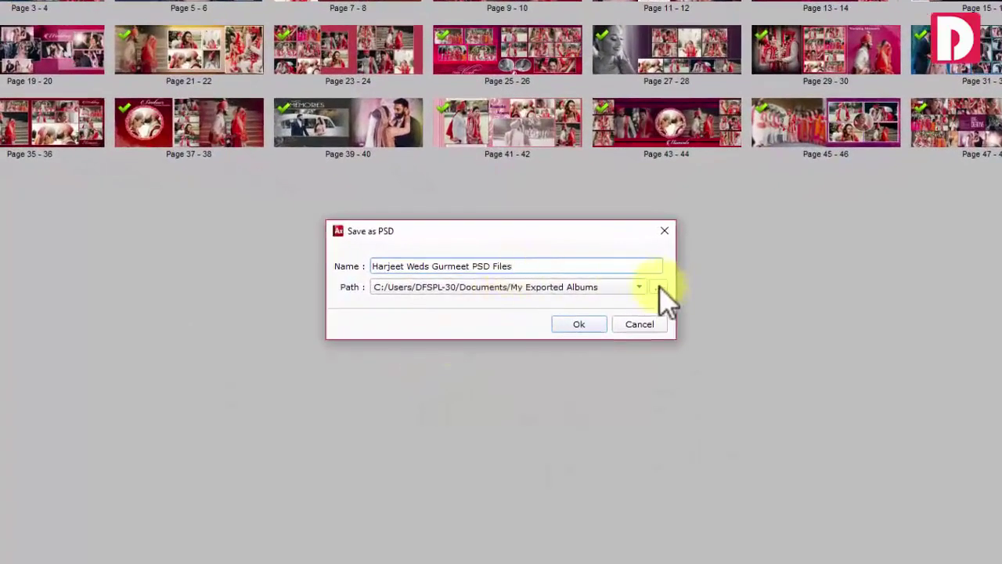
left_click(576, 324)
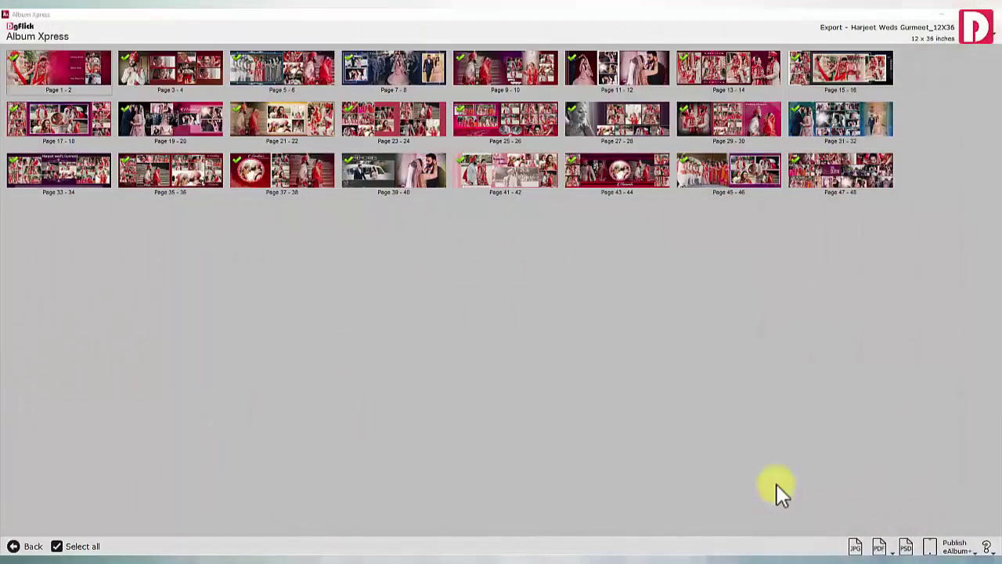
Step: Publish the e-album, then view its sharing options and the photographer's contact card
left_click(954, 546)
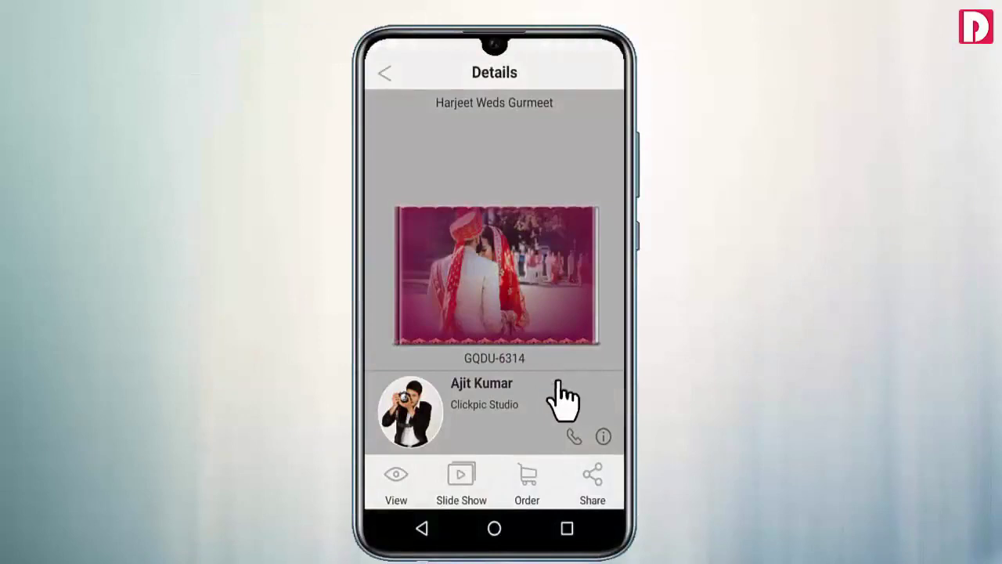
left_click(592, 479)
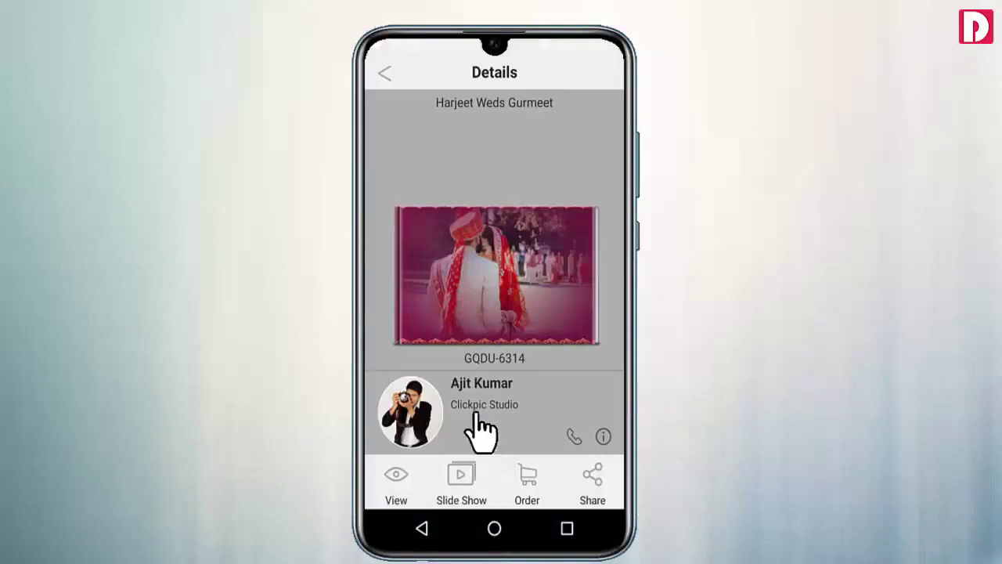
left_click(475, 406)
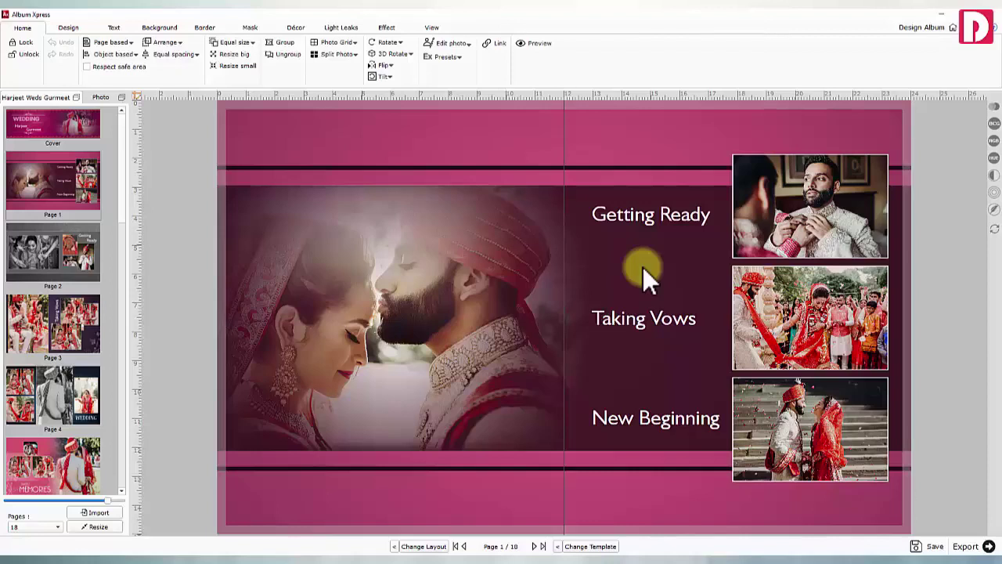
Step: Link the top photo beside Getting Ready to another album page, then go to page 8
left_click(667, 218)
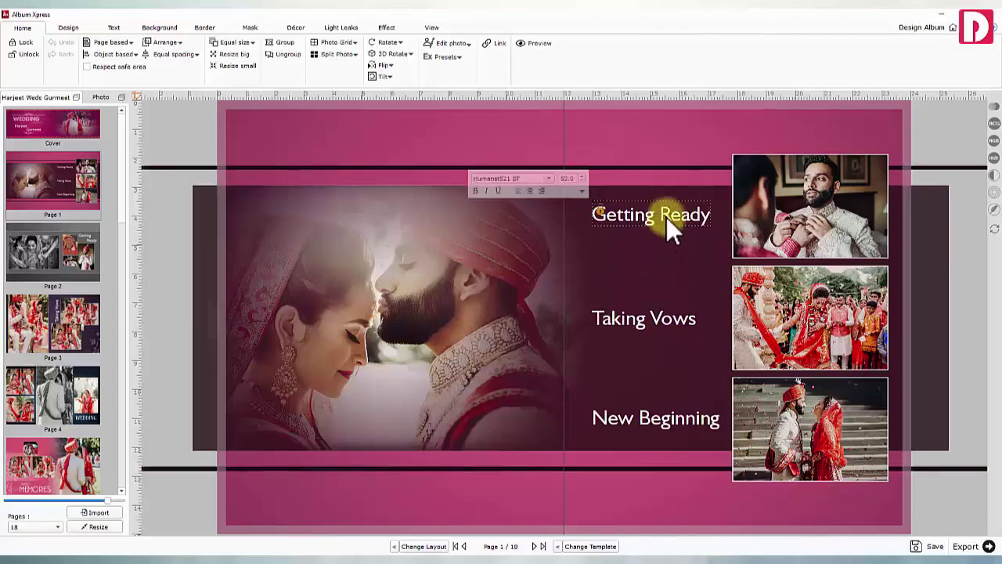
left_click(774, 209)
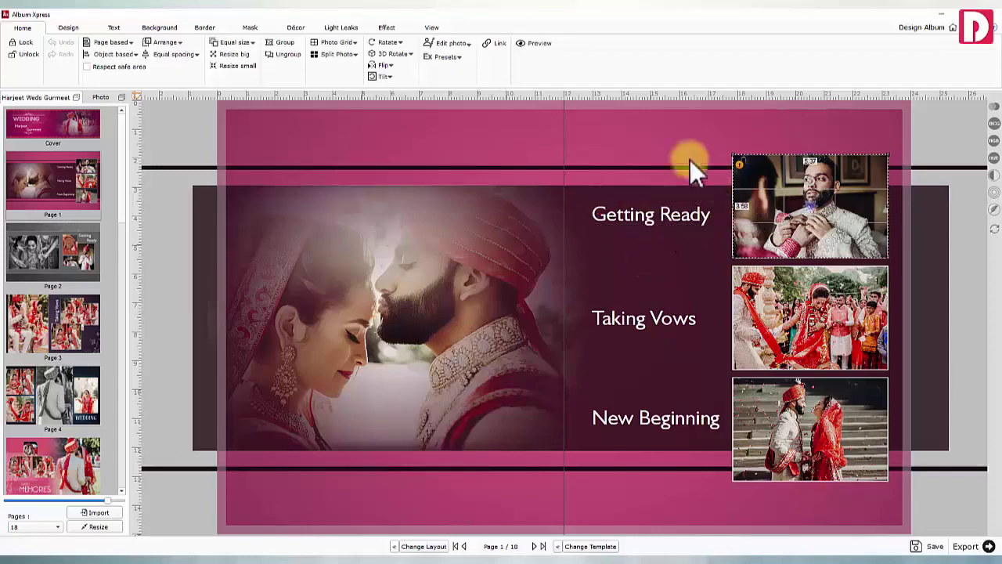
left_click(492, 43)
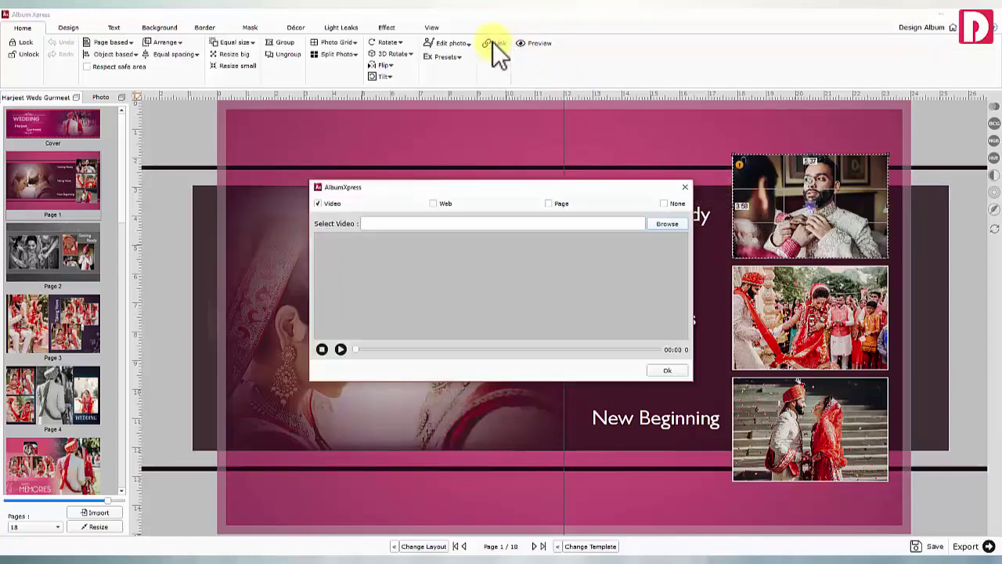
left_click(549, 202)
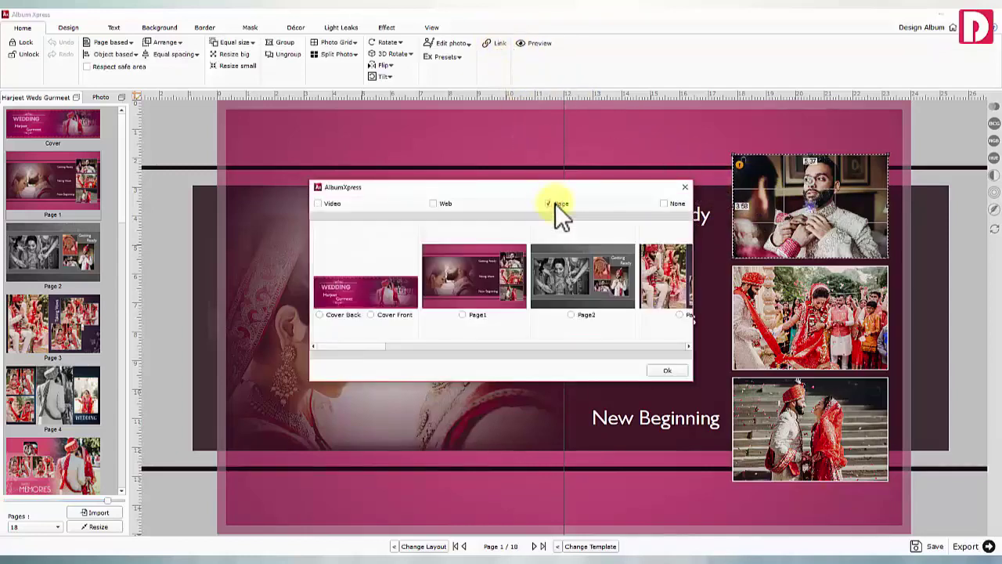
left_click(574, 315)
left_click(657, 370)
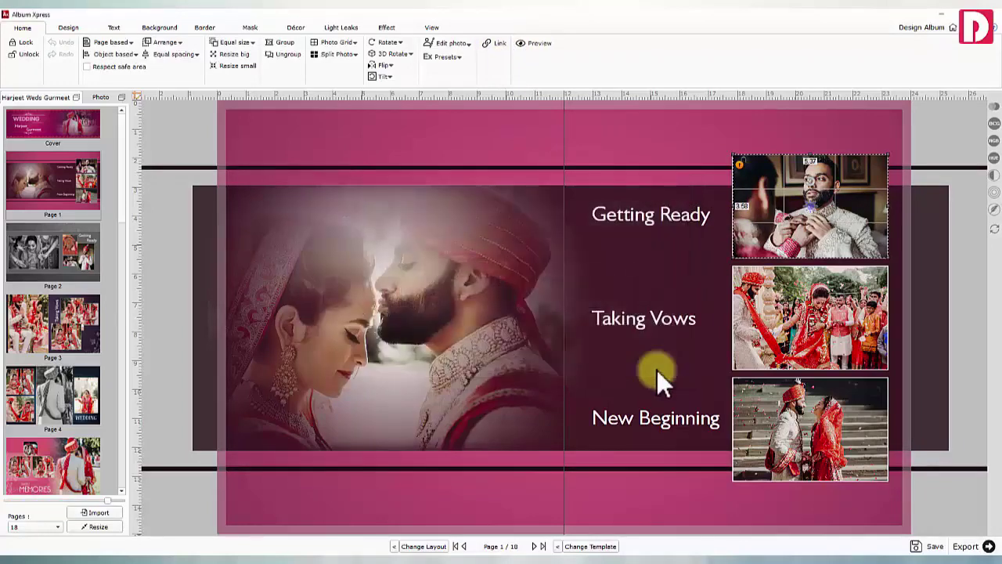
left_click(818, 422)
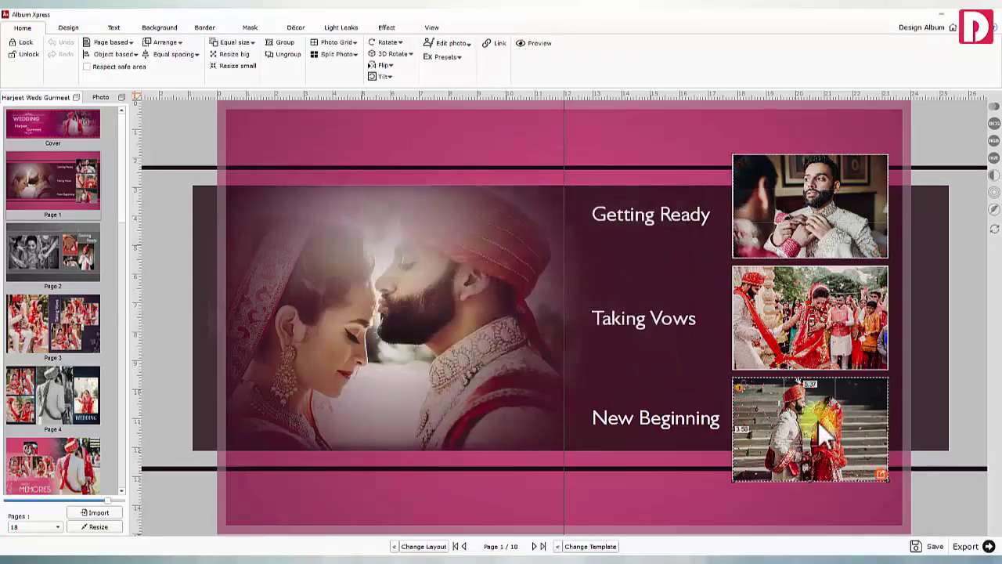
left_click(819, 421)
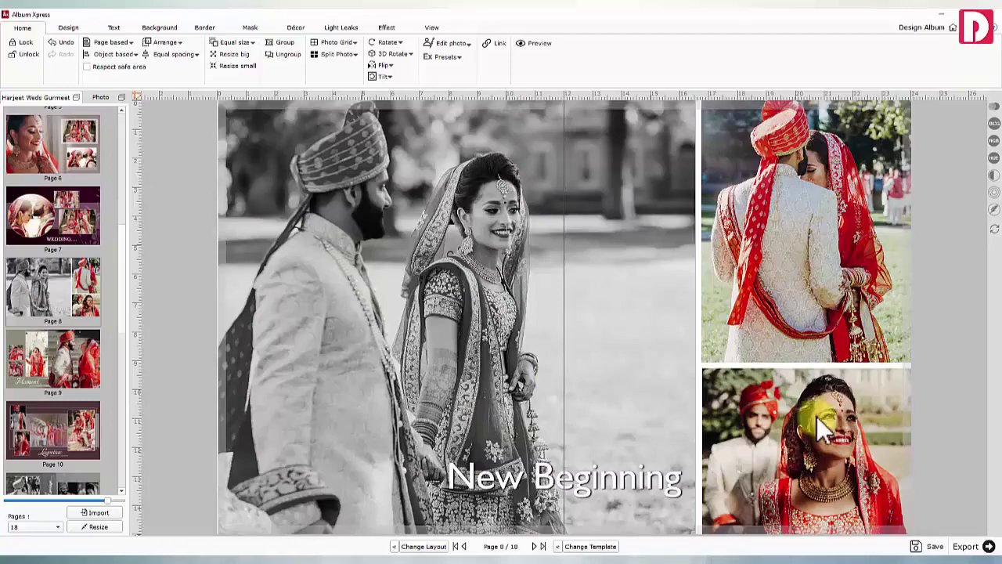
Step: Link the wedding video mp4 from the Wedding Video folder to the top-right couple photo
left_click(768, 275)
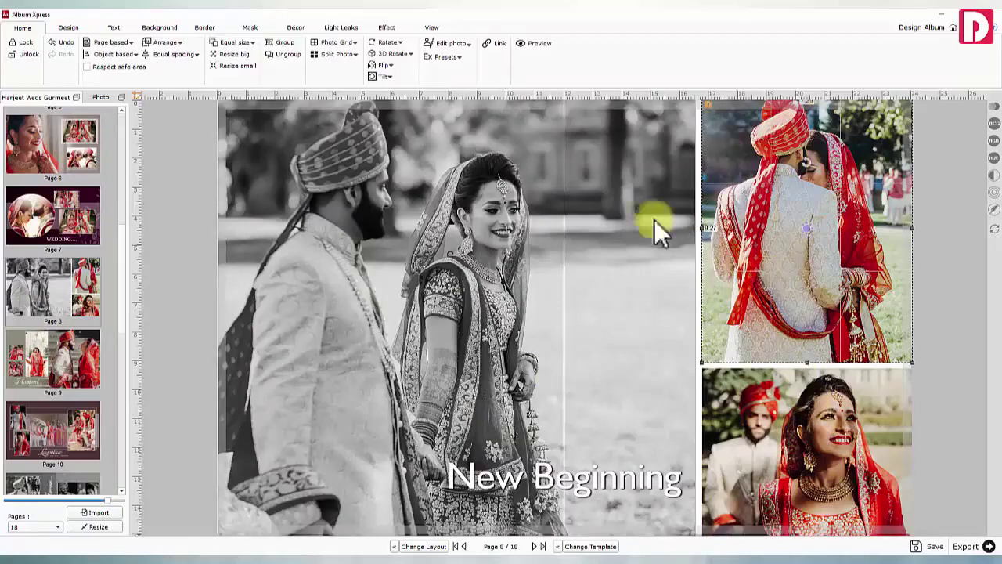
left_click(495, 42)
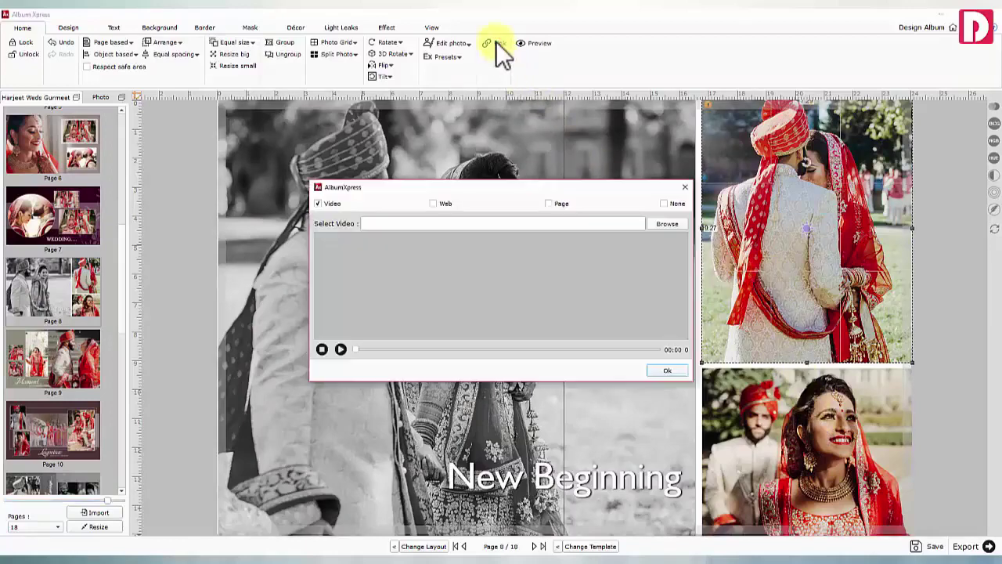
left_click(658, 223)
double_click(494, 330)
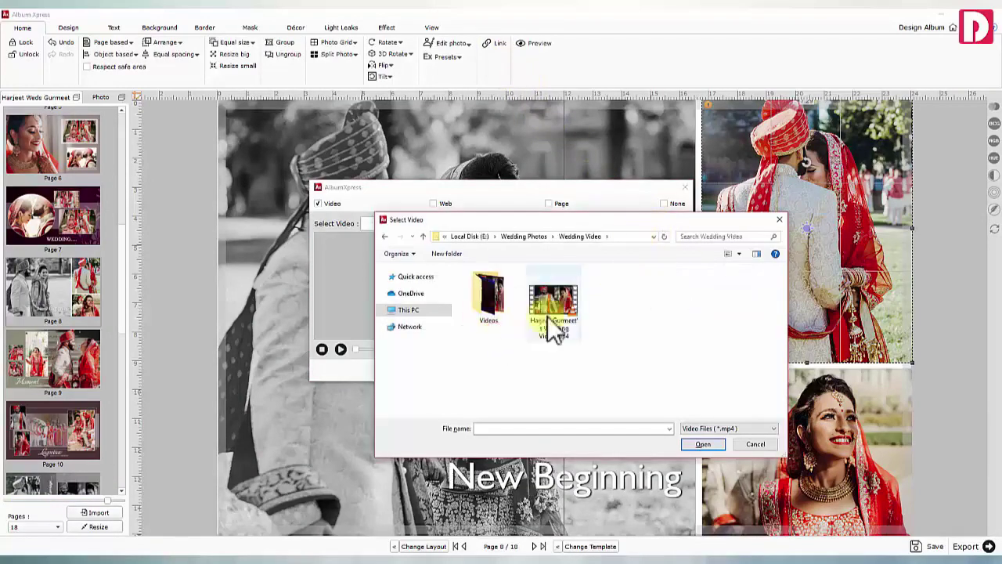
left_click(553, 312)
left_click(701, 443)
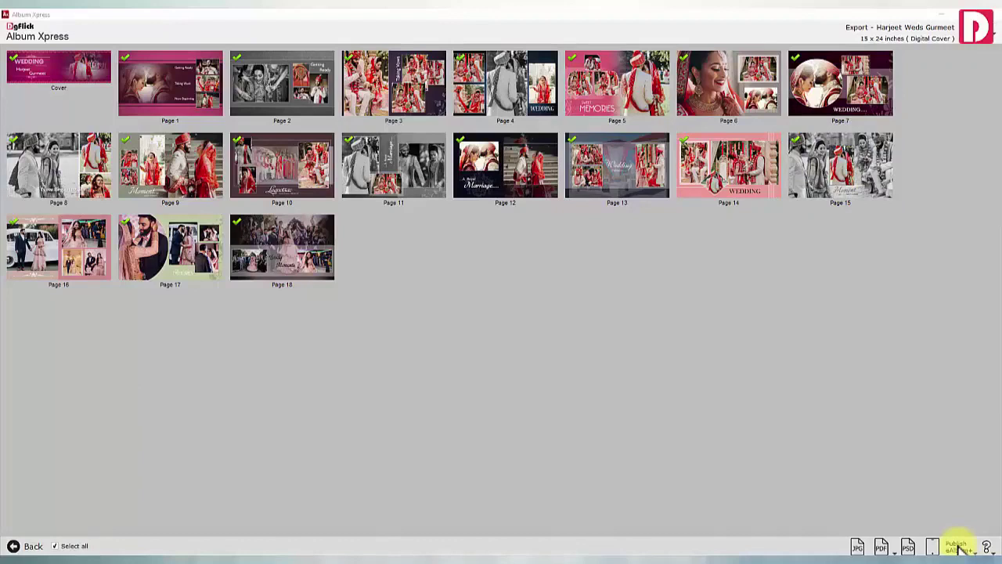
Step: Publish the album as an eAlbum+ at Actual Size (as spread)
left_click(960, 547)
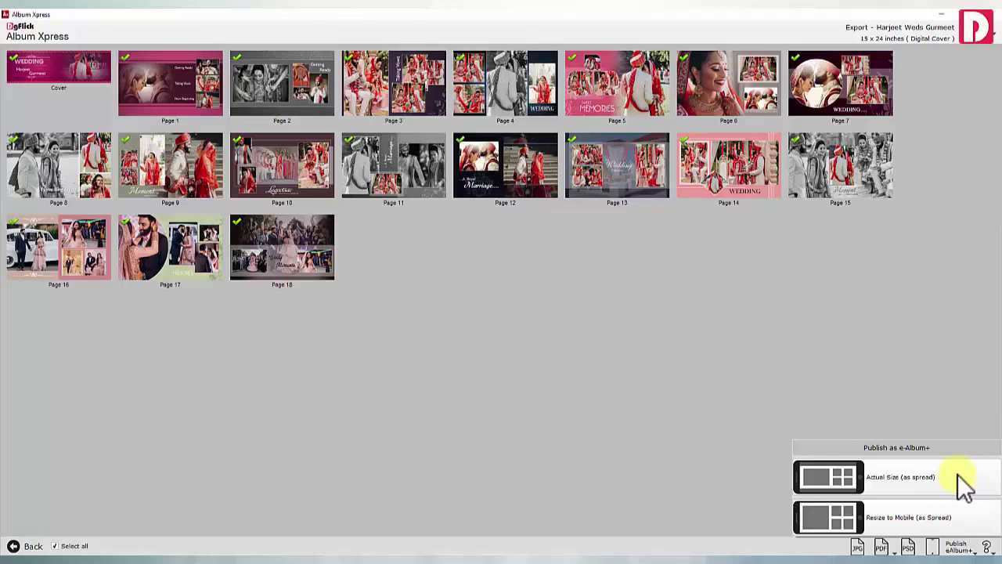
left_click(969, 522)
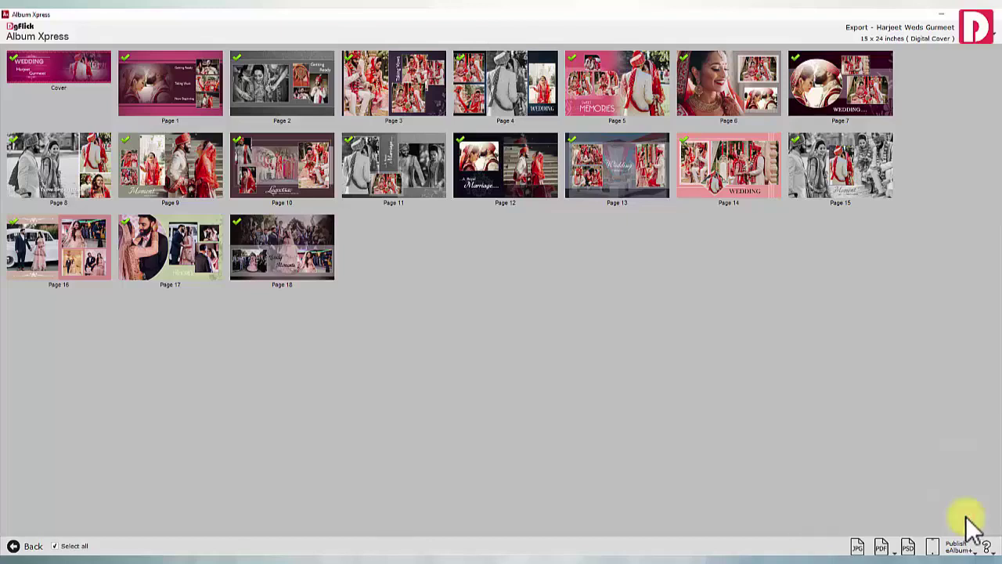
Step: Reframe the couple photo within its frame on the cover
left_click(673, 323)
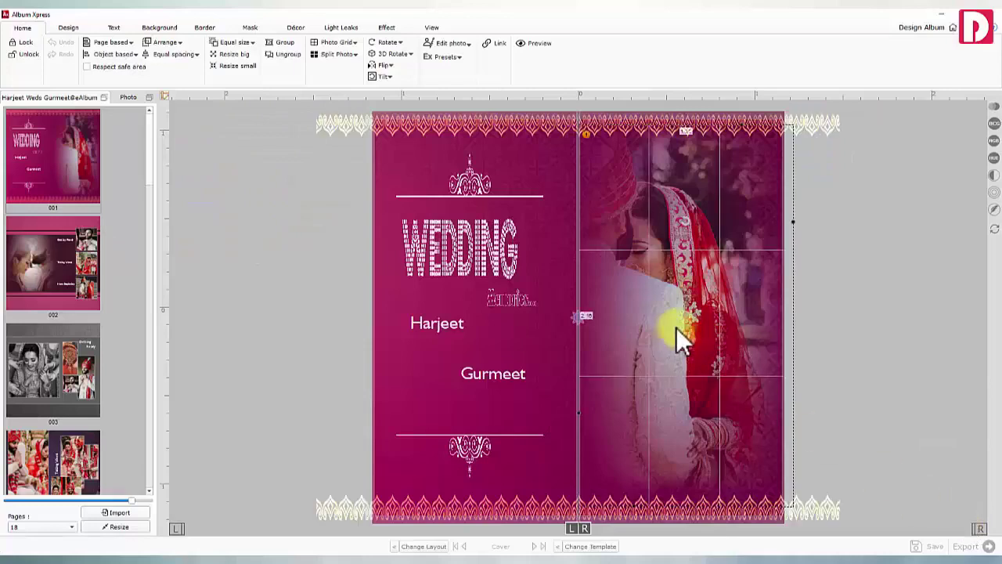
left_click_drag(672, 323, 760, 311)
left_click(861, 358)
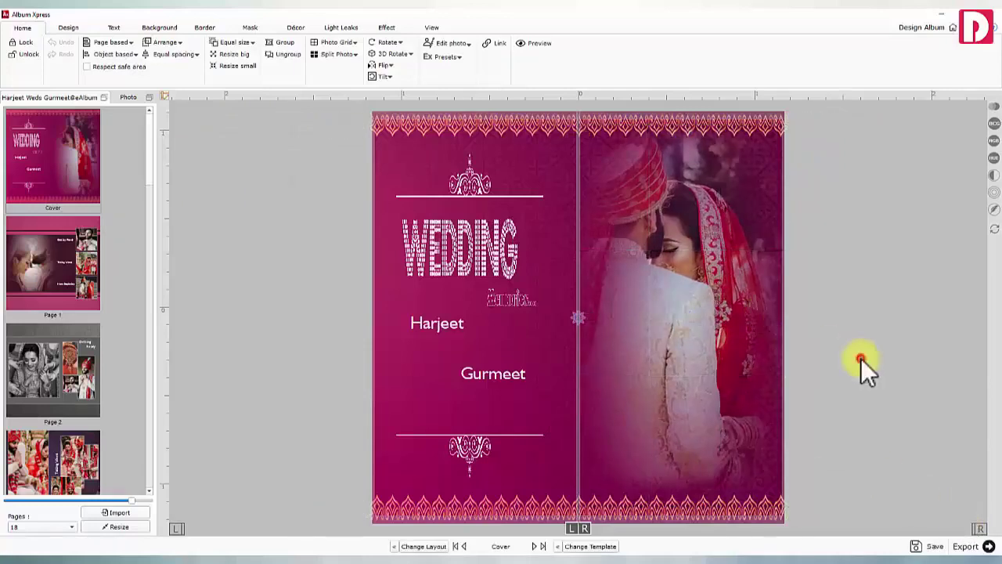
Step: Save the project as 'Harjeet and Gurmeet' and publish it as an e-album
left_click(928, 546)
triple_click(510, 268)
type("Harjeet and Gurmeet")
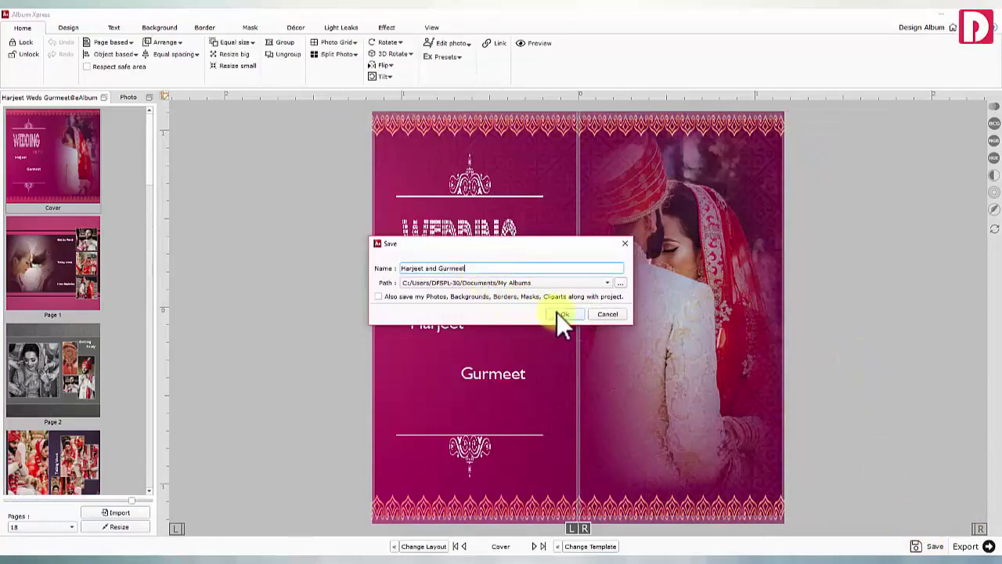
left_click(557, 312)
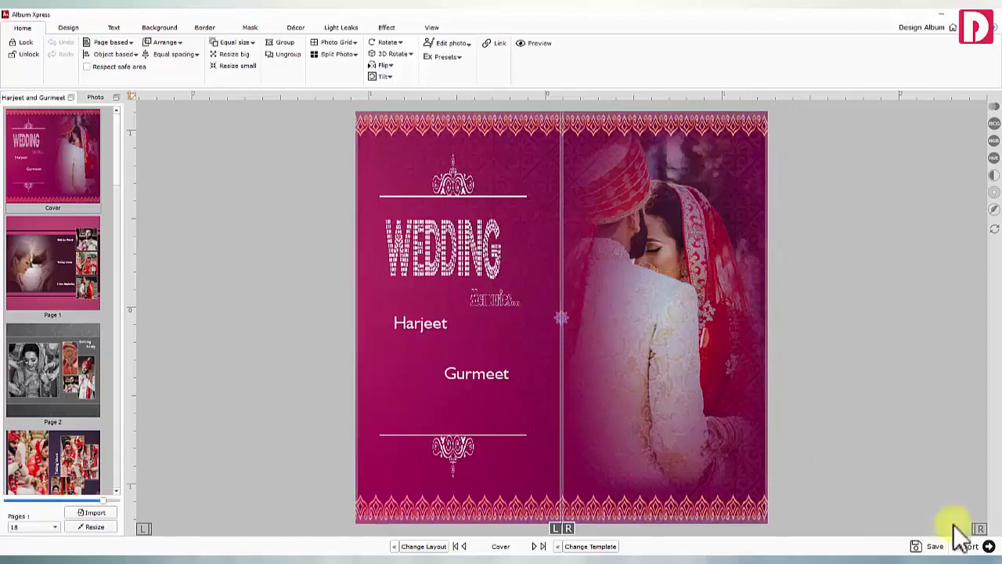
left_click(969, 546)
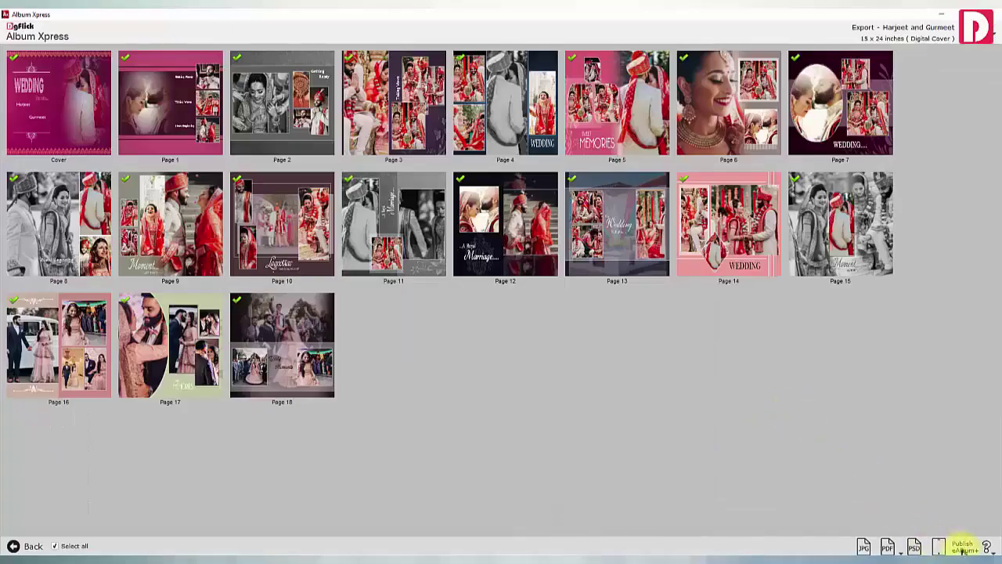
left_click(963, 548)
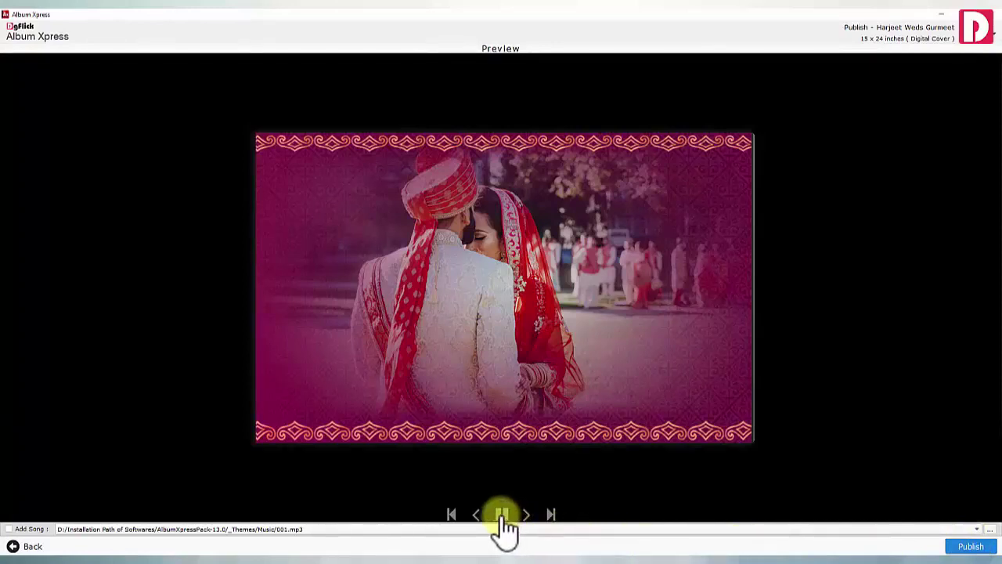
Step: Pause the e-album preview and page through to the New Beginning spread
left_click(502, 515)
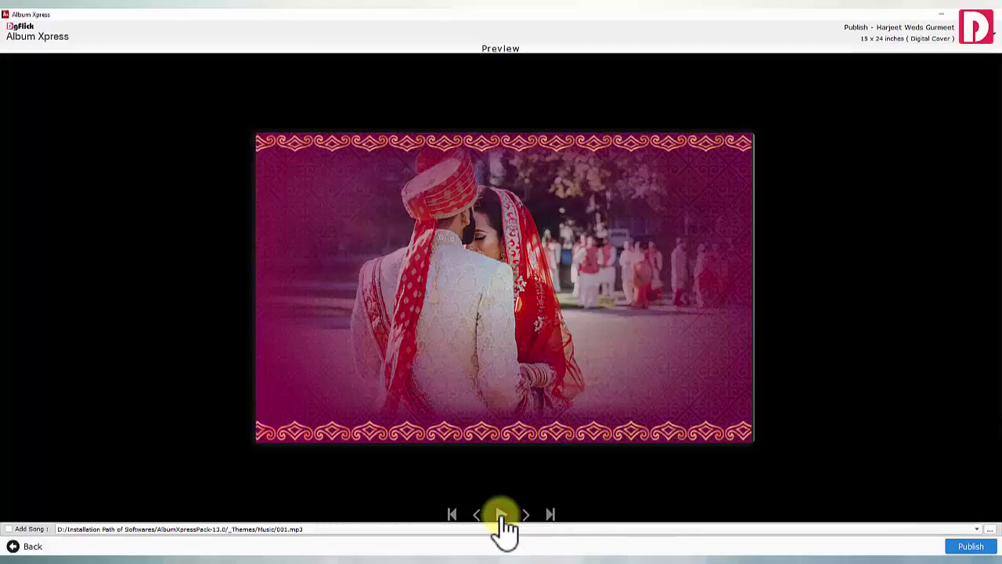
left_click(527, 516)
left_click(527, 515)
left_click(526, 515)
left_click(526, 515)
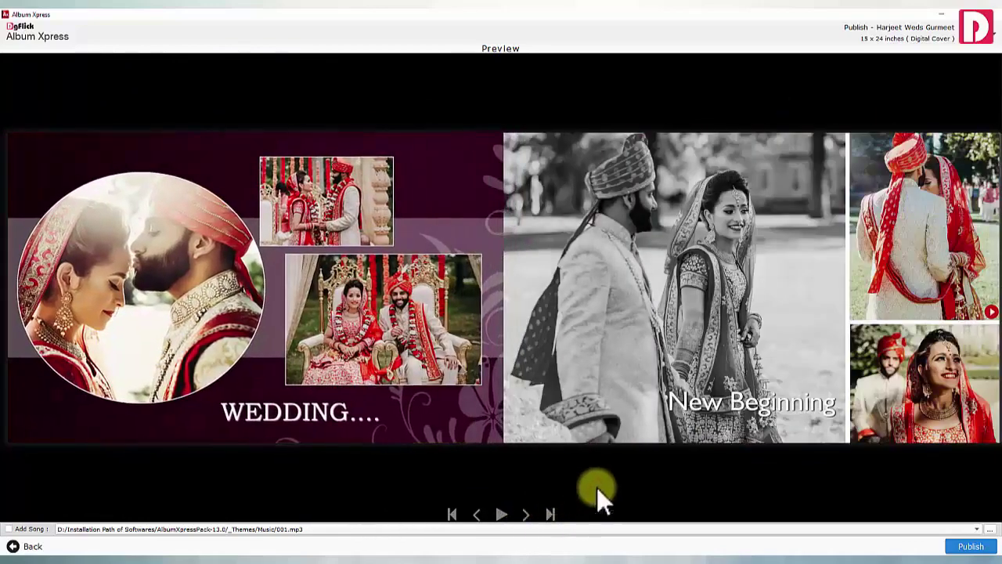
Step: Play and close the linked wedding video, then continue through the later spreads
left_click(990, 314)
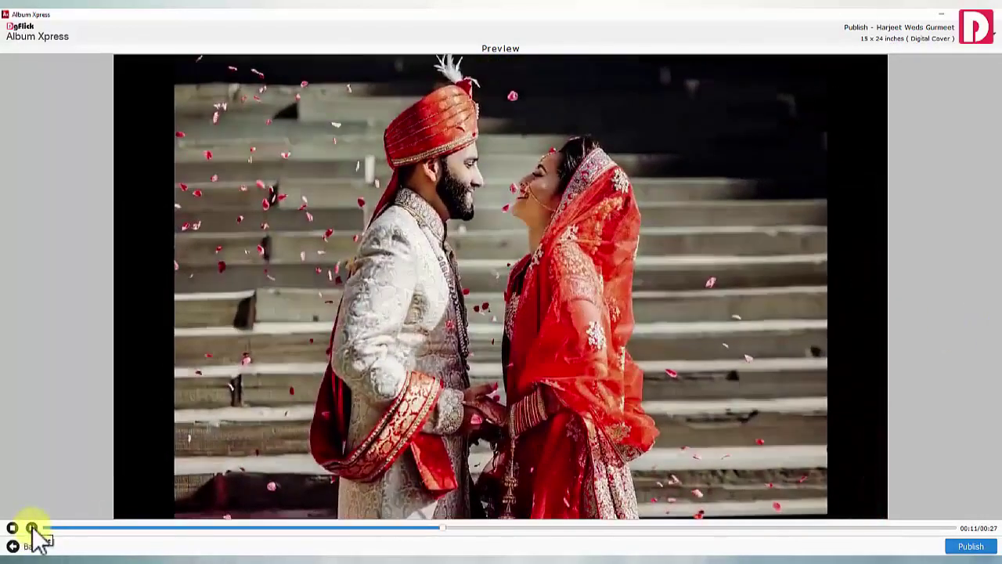
left_click(31, 529)
left_click(29, 547)
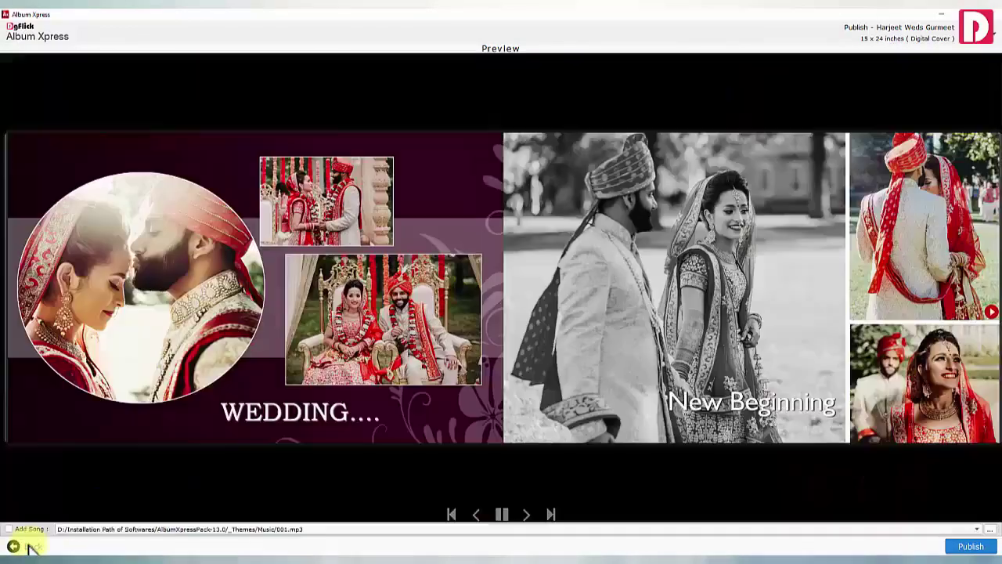
left_click(526, 514)
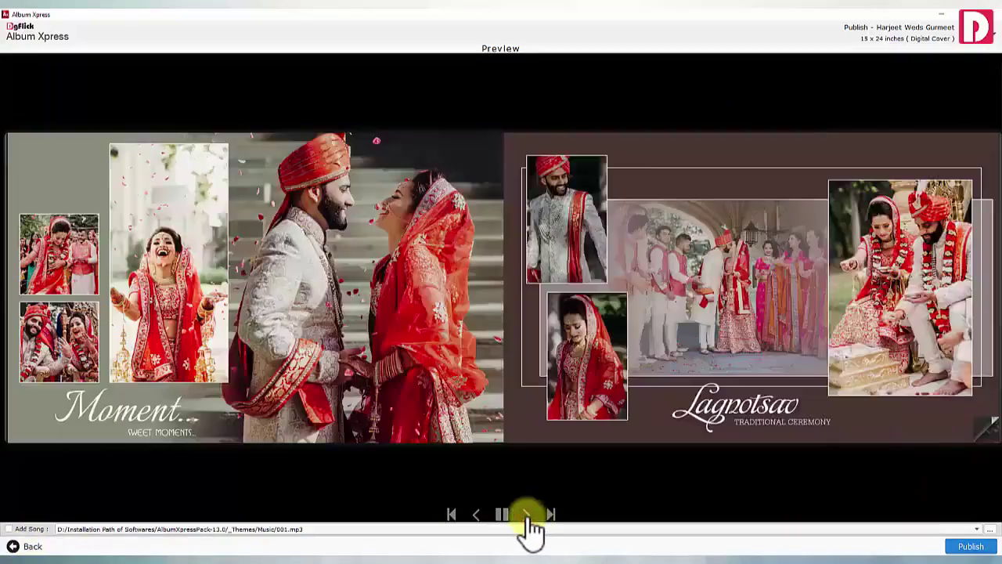
left_click(528, 517)
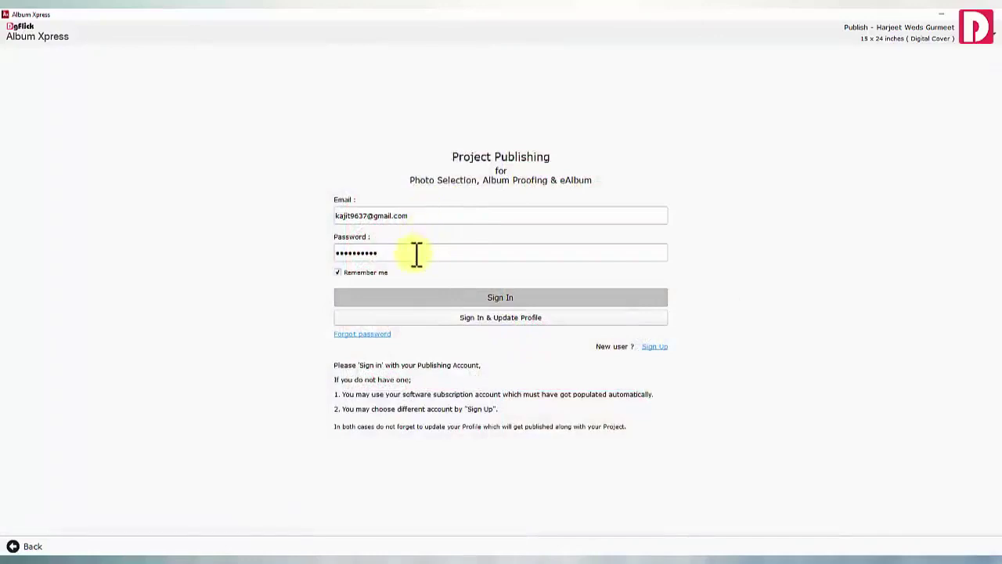
Step: Sign in to the publishing account and show the full profile details
left_click(489, 297)
left_click(513, 296)
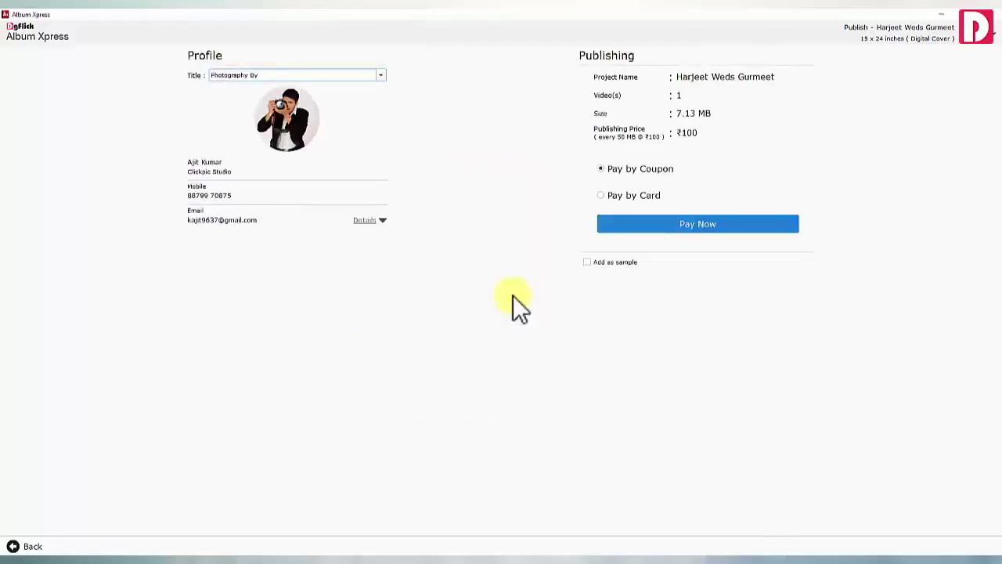
left_click(383, 220)
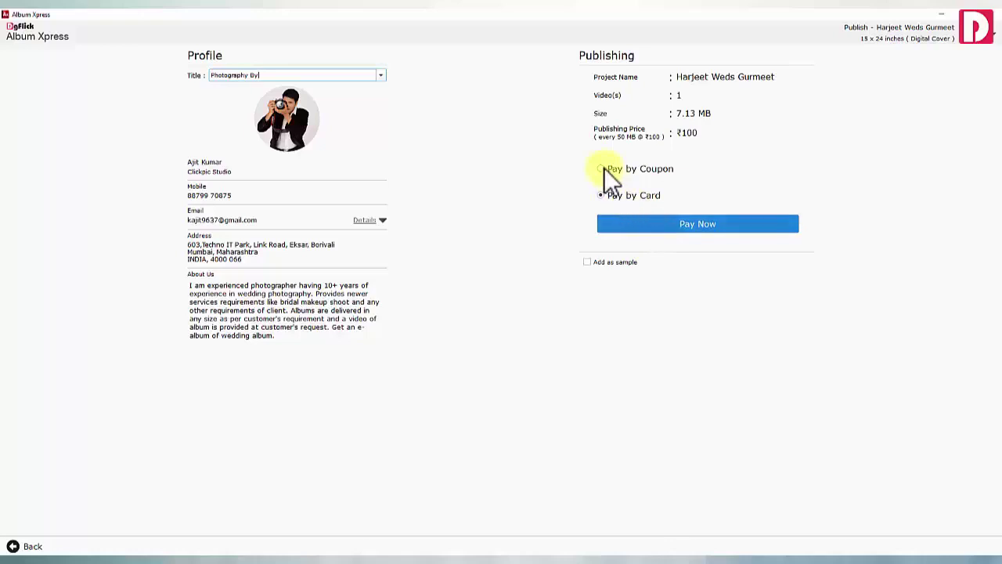
Step: Pay for the e-album with a pasted coupon code and start the upload
left_click(668, 224)
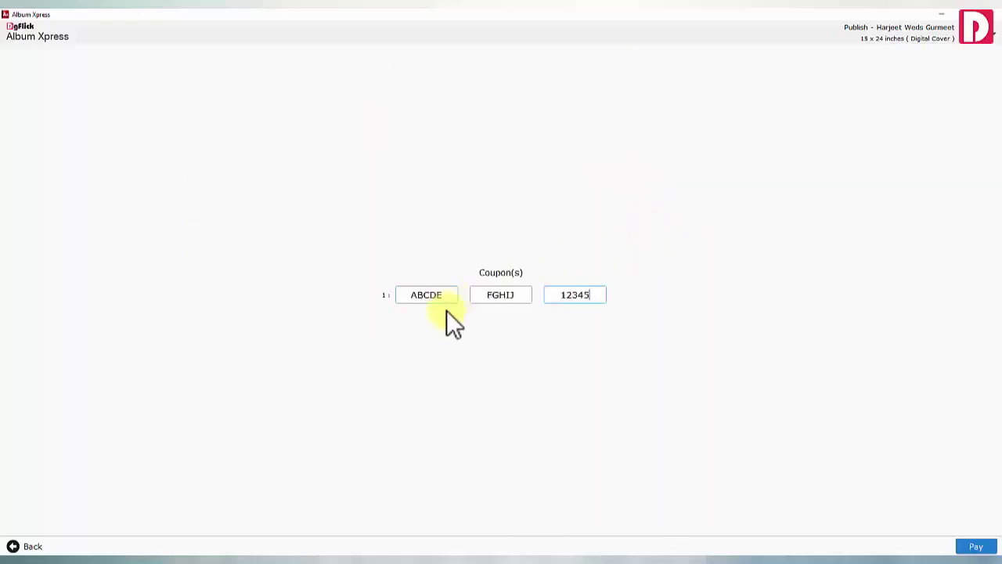
left_click(972, 546)
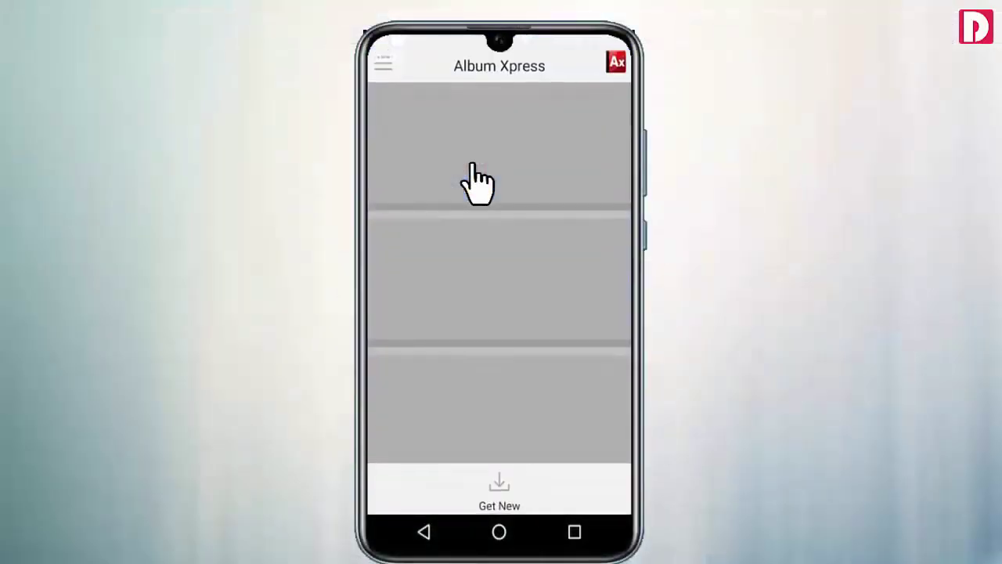
left_click(503, 487)
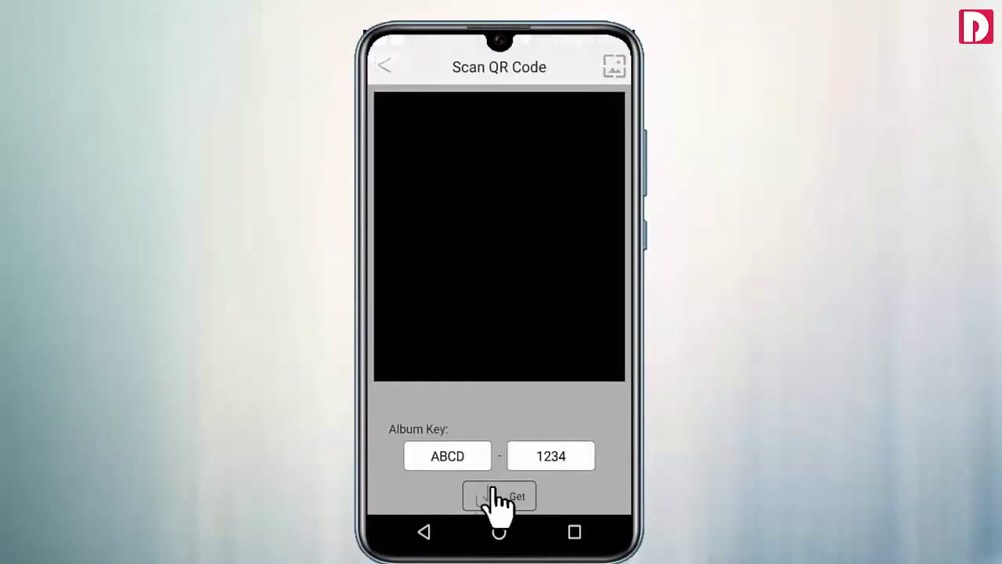
left_click(492, 494)
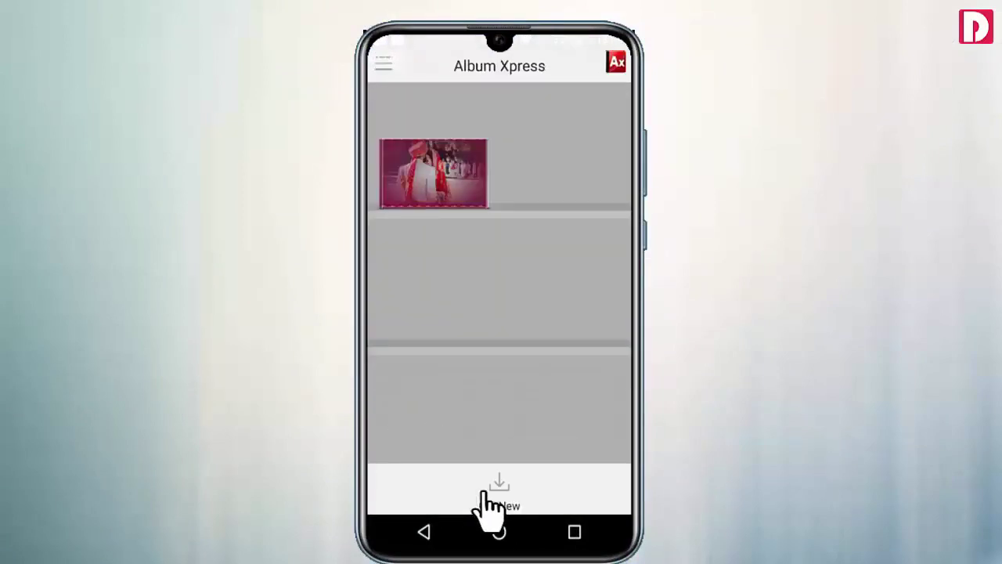
left_click(431, 174)
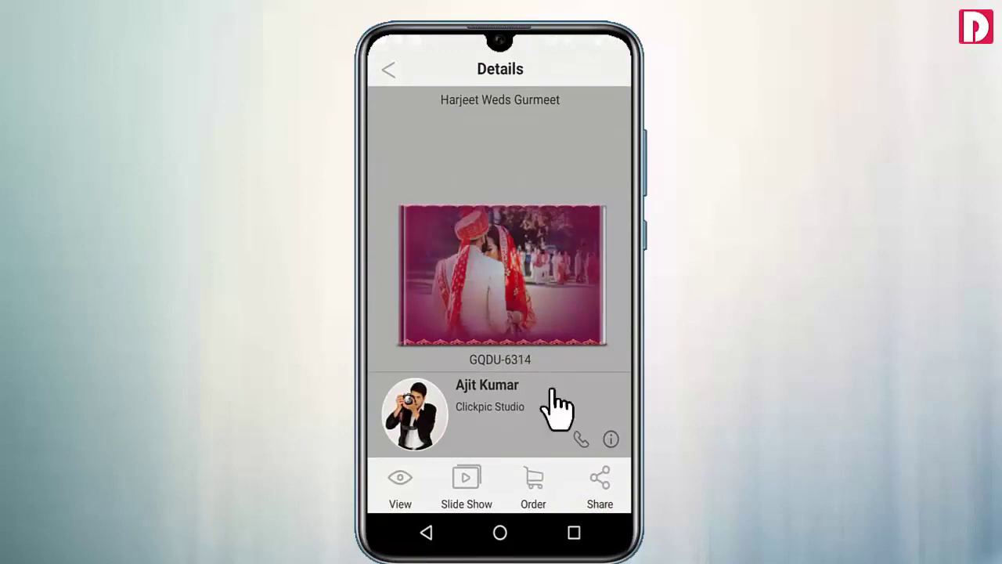
left_click(601, 484)
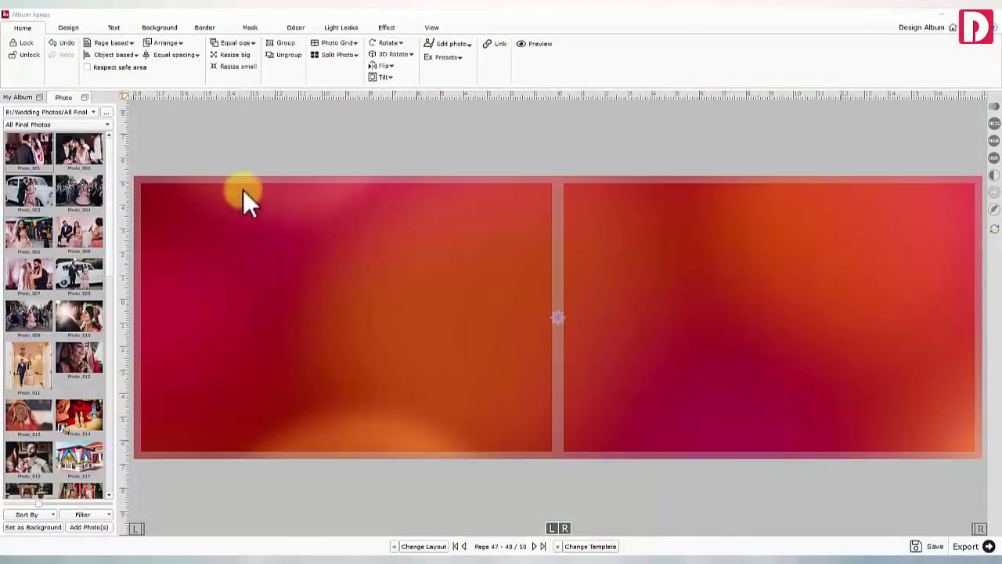
Step: Choose the Simple collage style and add the selected wedding photos to spread 47-48
left_click(74, 26)
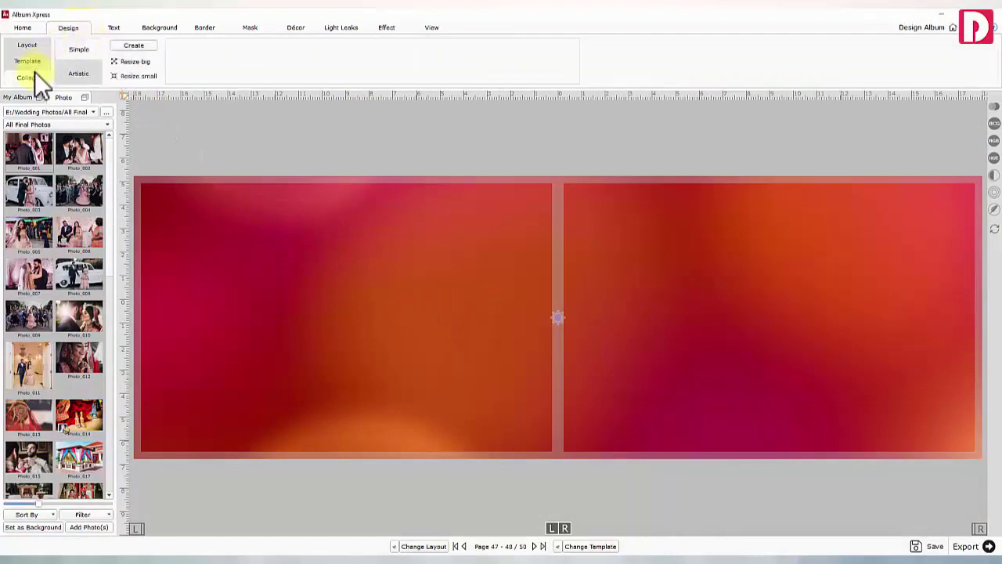
left_click(79, 49)
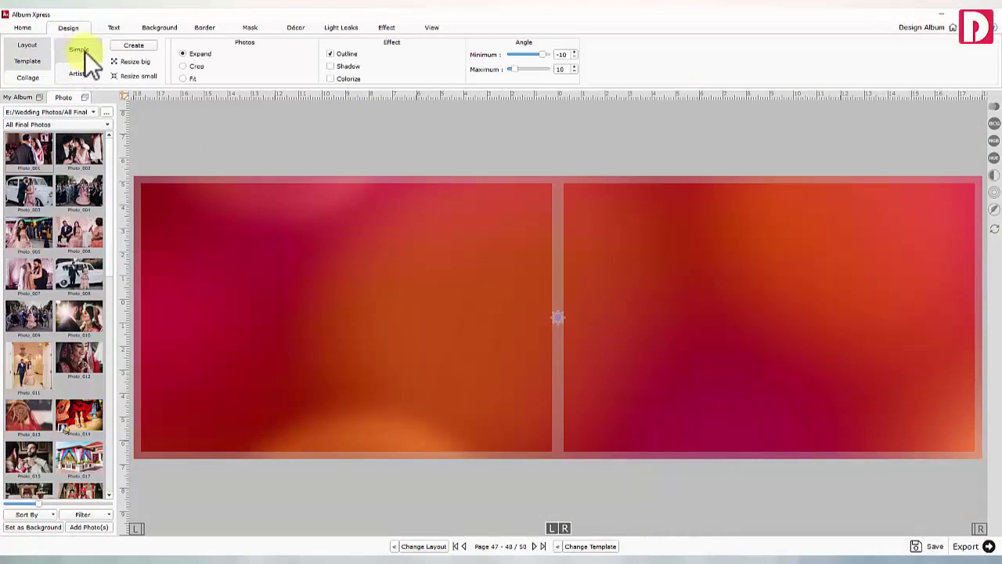
left_click(84, 50)
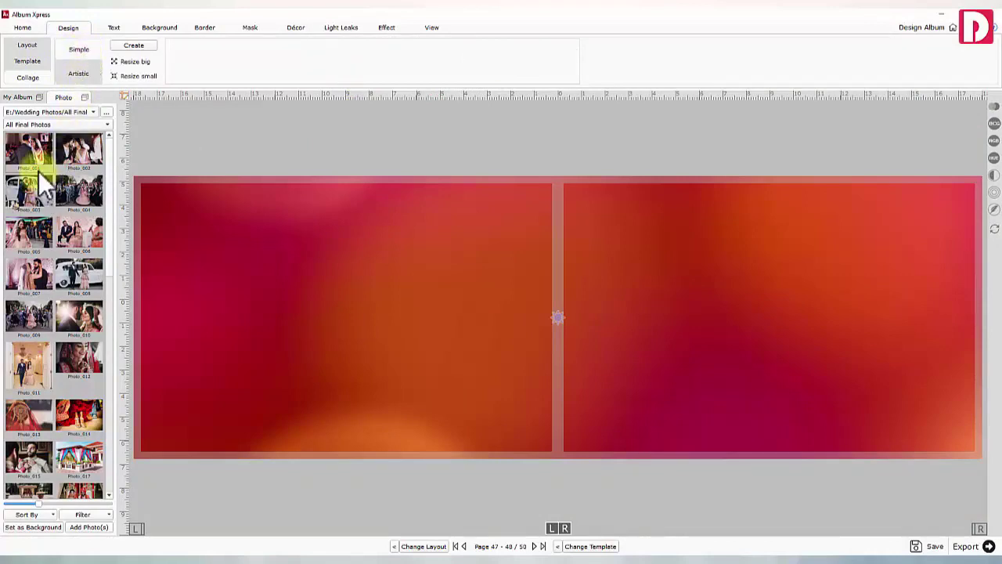
left_click_drag(35, 155, 61, 155)
mouse_move(59, 194)
left_mouse_down()
mouse_move(92, 285)
mouse_move(42, 313)
left_mouse_up()
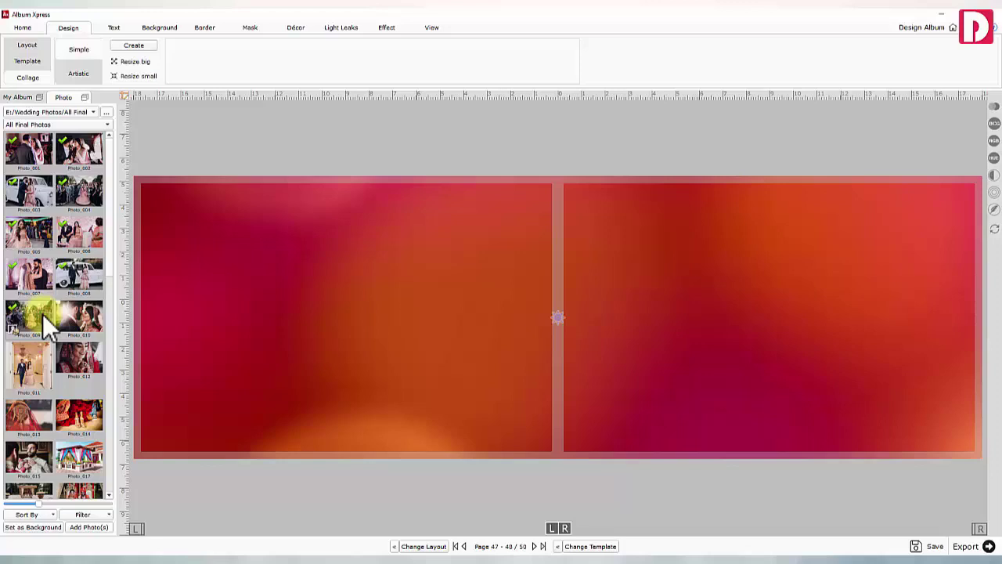
left_click_drag(43, 313, 99, 517)
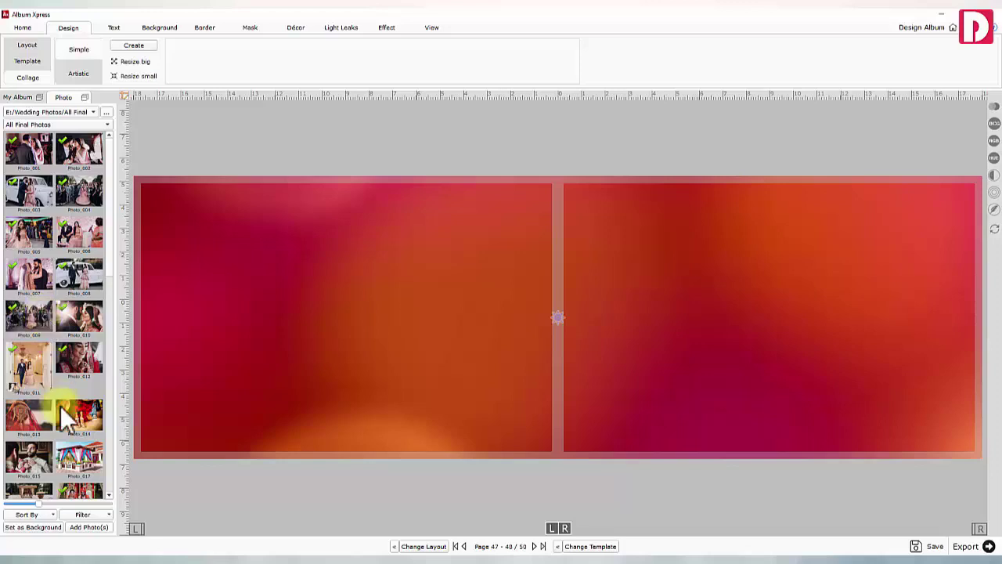
left_click(91, 527)
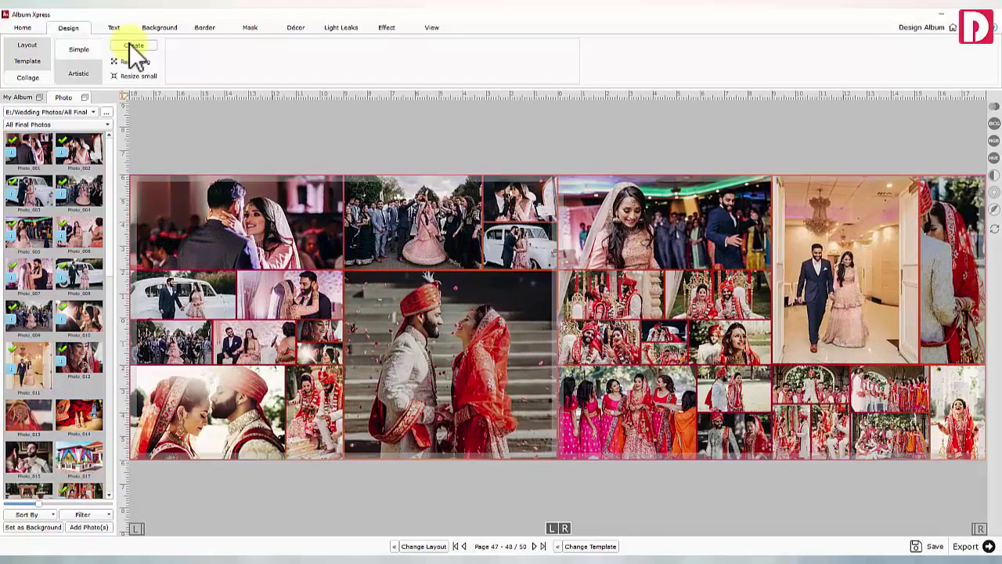
Step: Generate the collage twice and reposition the bride's face within her close-up cell
left_click(139, 45)
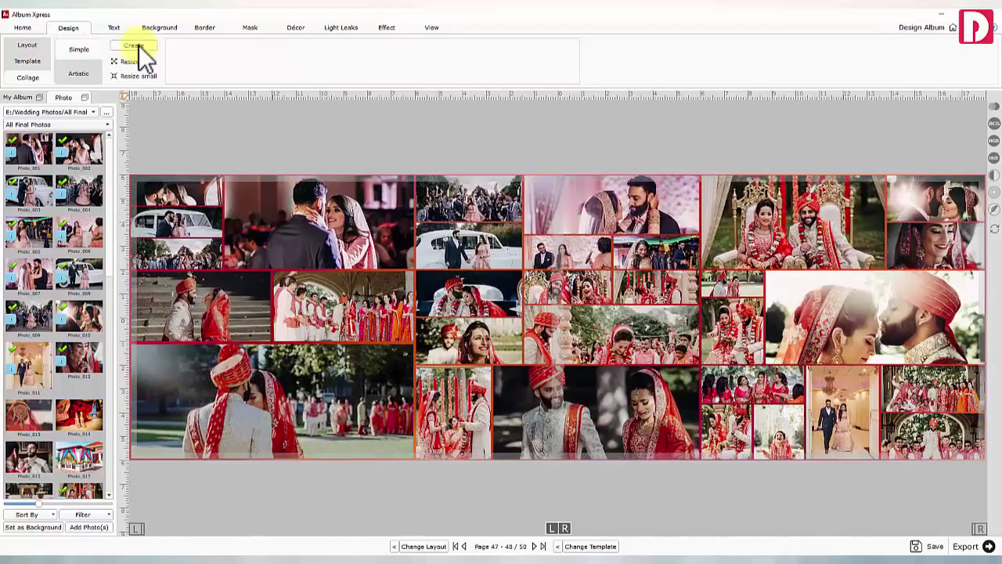
left_click(136, 44)
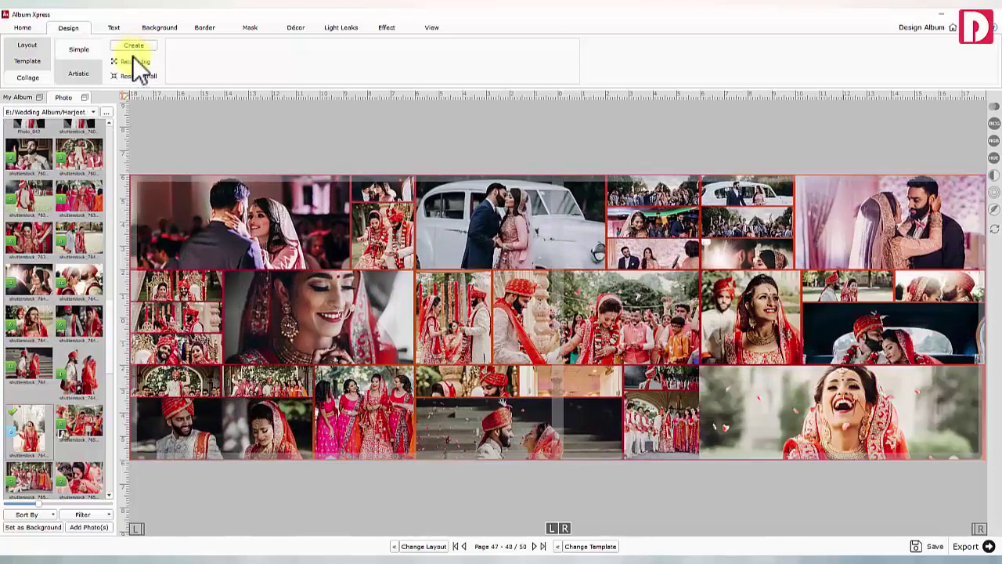
left_click(297, 307)
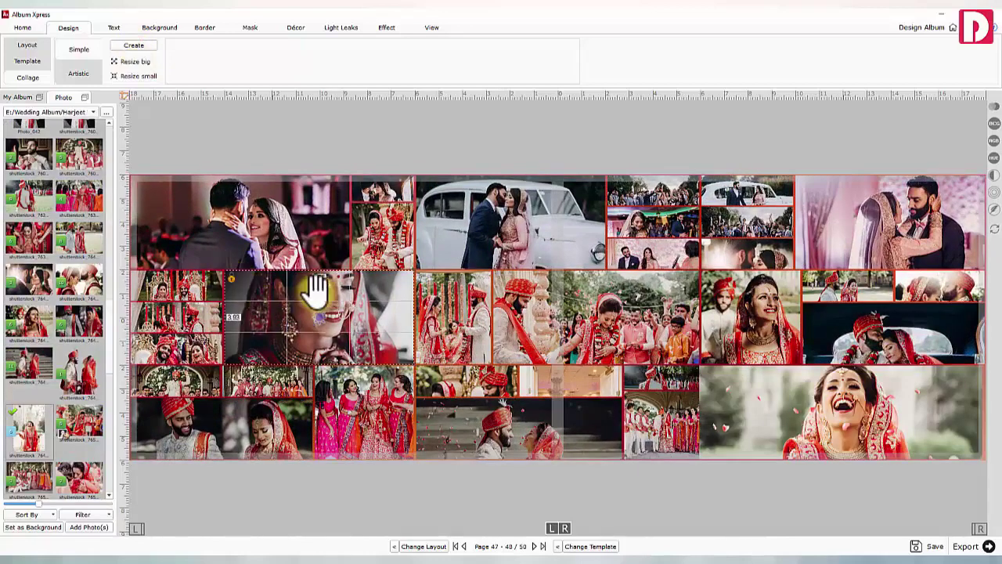
left_click(319, 292)
left_click_drag(320, 295, 297, 335)
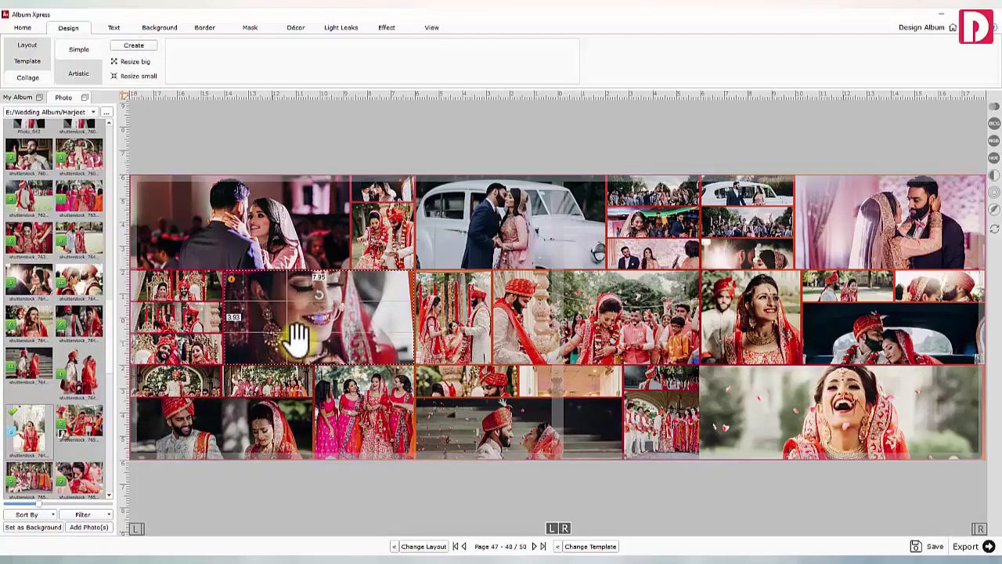
left_click(329, 487)
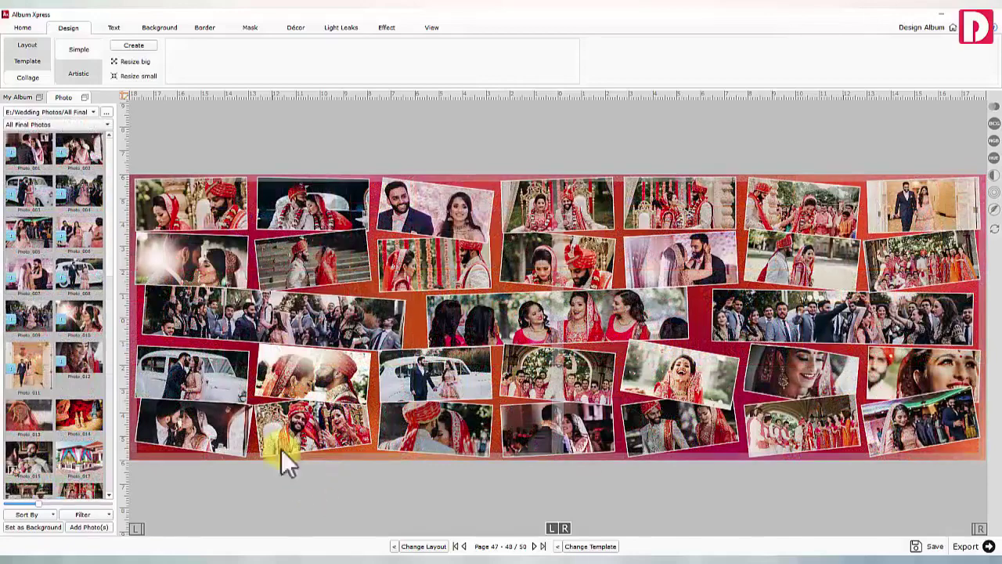
Step: Enlarge all collage photos, select the MEMORABLE MOMENTS heading, and browse background designs
left_click_drag(185, 154, 898, 506)
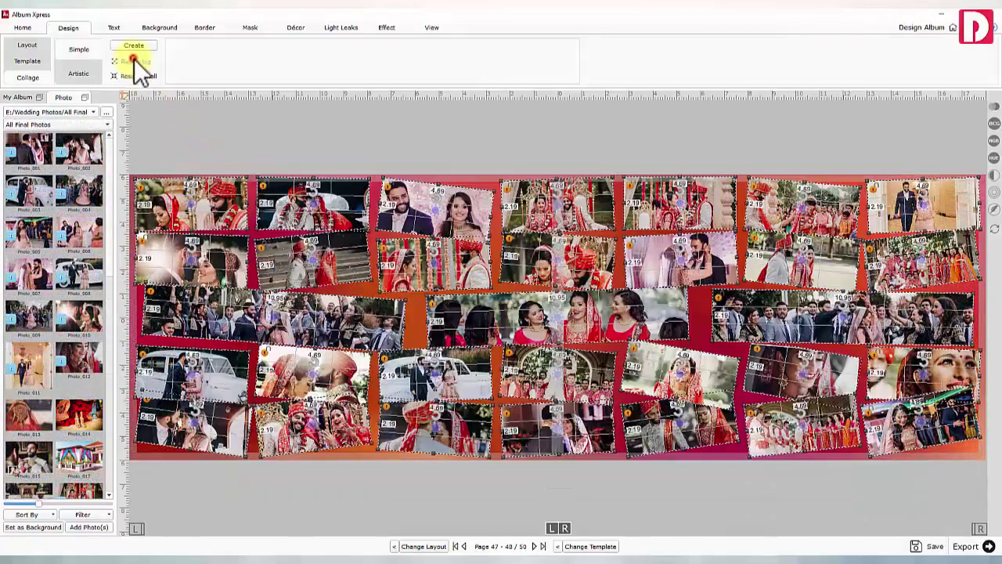
left_click(134, 58)
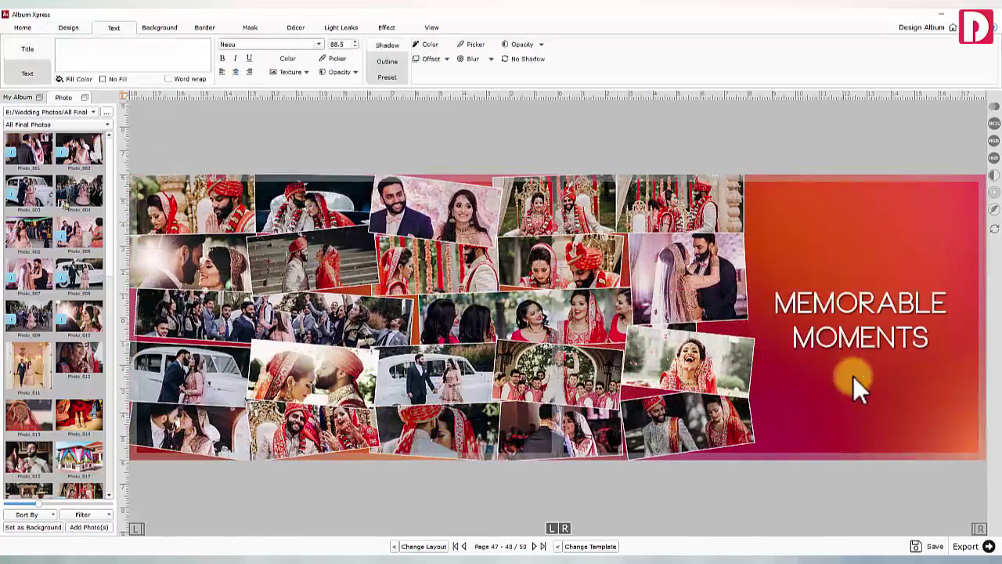
left_click(861, 345)
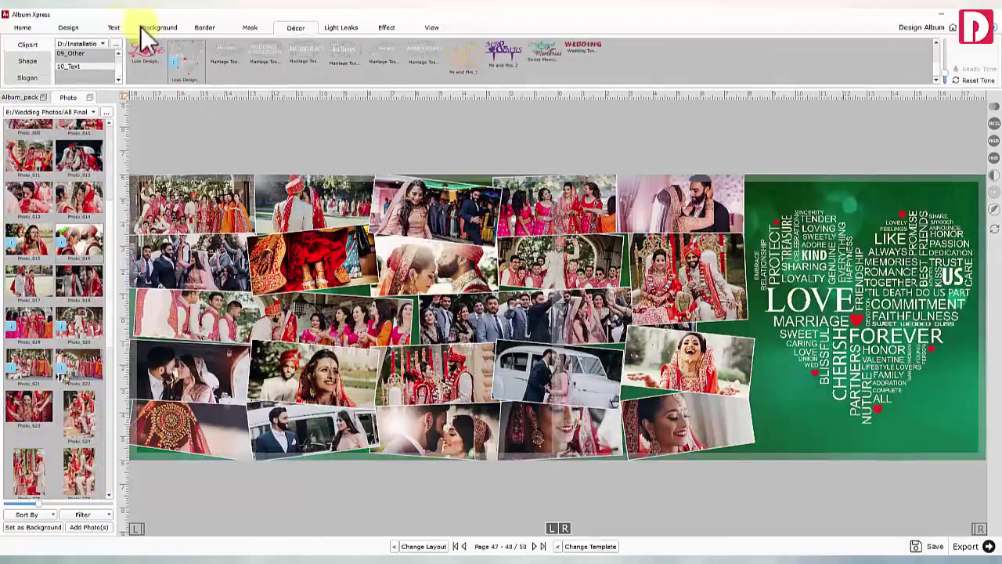
left_click(144, 30)
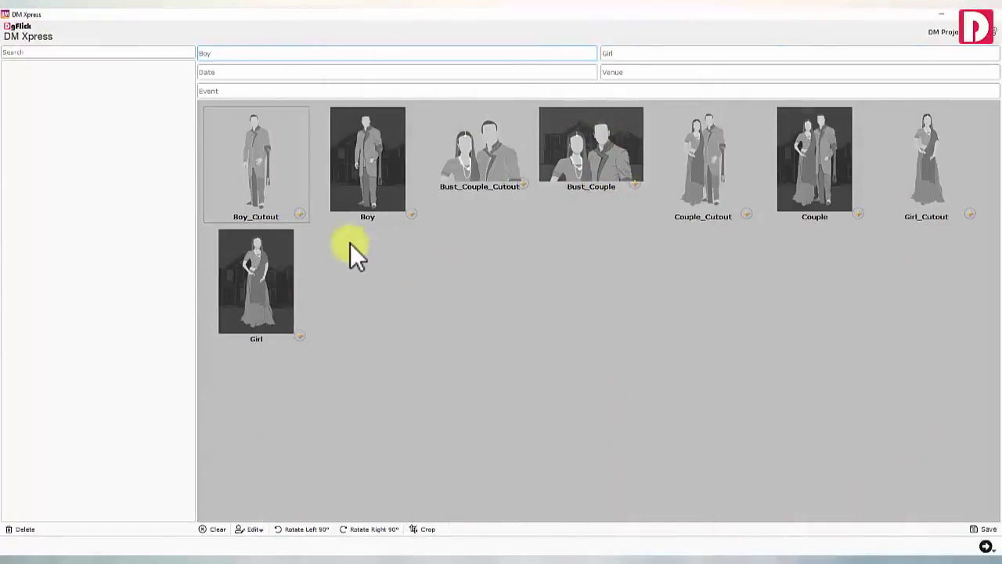
Step: Load the groom's cutout photo and enter the names Harjeet and Gurmeet
left_click(300, 213)
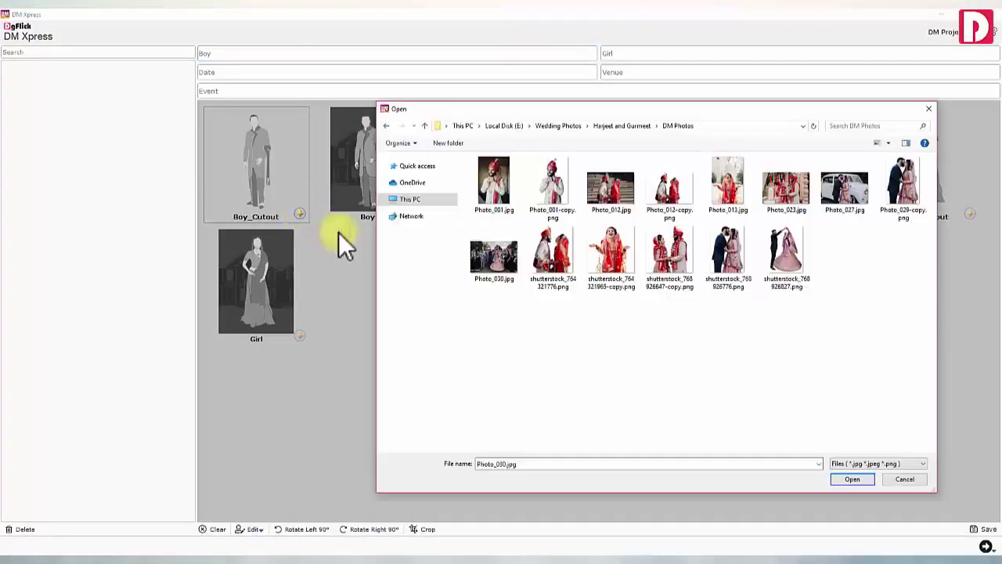
double_click(548, 193)
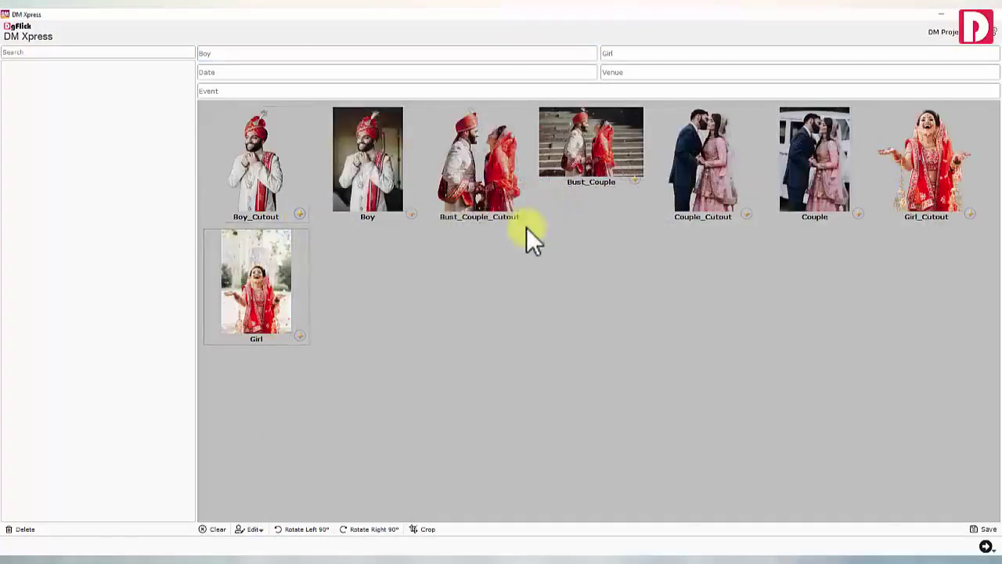
left_click(271, 53)
type("Harjeet")
left_click(649, 53)
type("Gurmeet")
Step: Enter the date 10th December 2017 and event Wedding, then continue to project types
left_click(372, 72)
type("10th December 2017")
type("Hariyana")
left_click(357, 91)
type("Wedding")
left_click(986, 546)
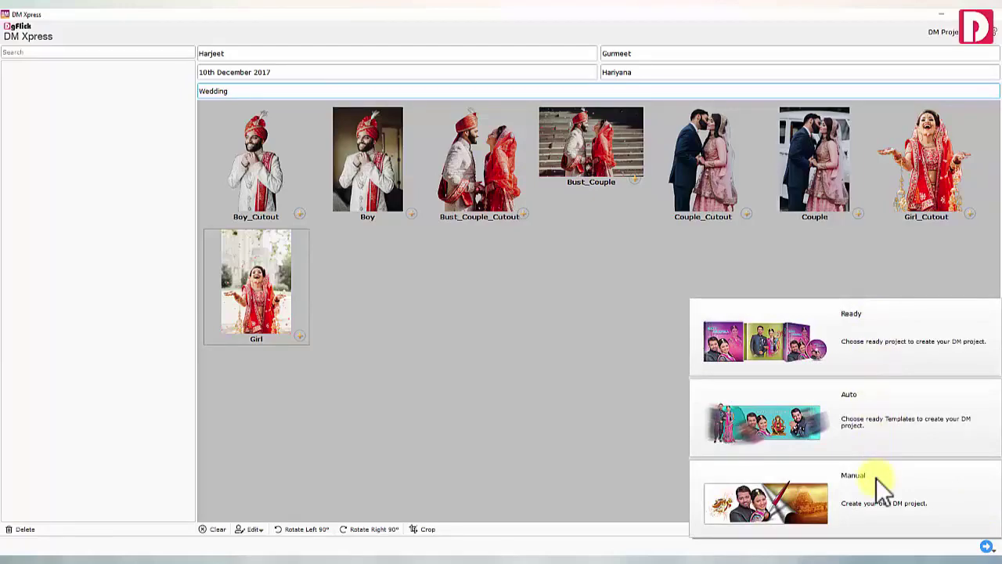
Step: Apply the Temple_003 ready design and open it in the design editor
left_click(874, 341)
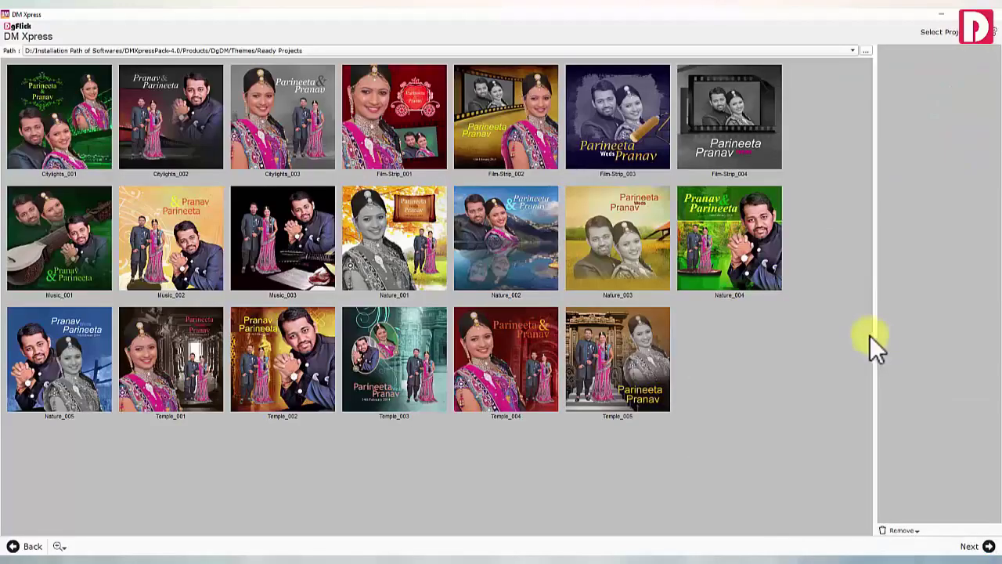
left_click(404, 348)
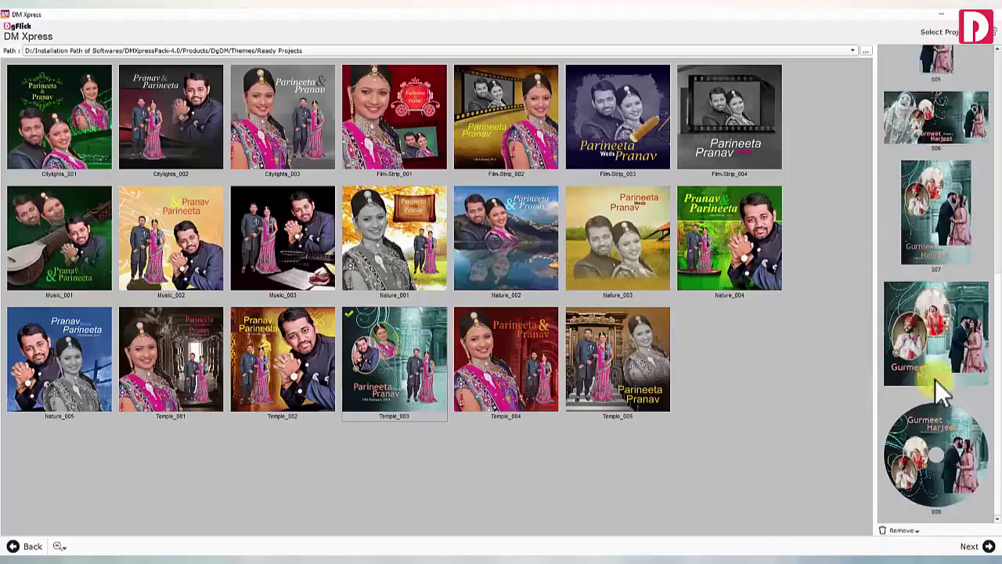
left_click(973, 546)
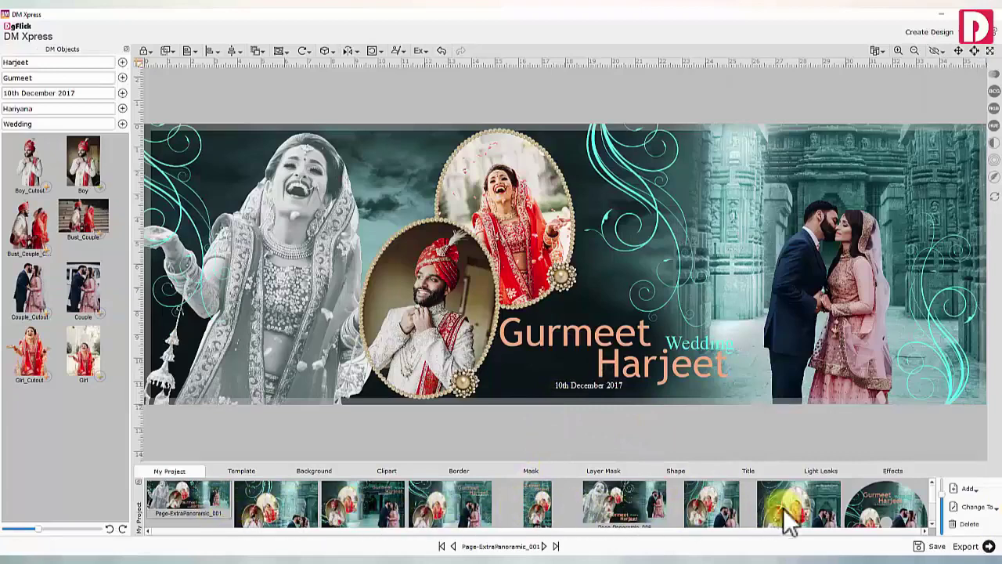
scroll(908, 524, "down", 1)
scroll(912, 523, "up", 1)
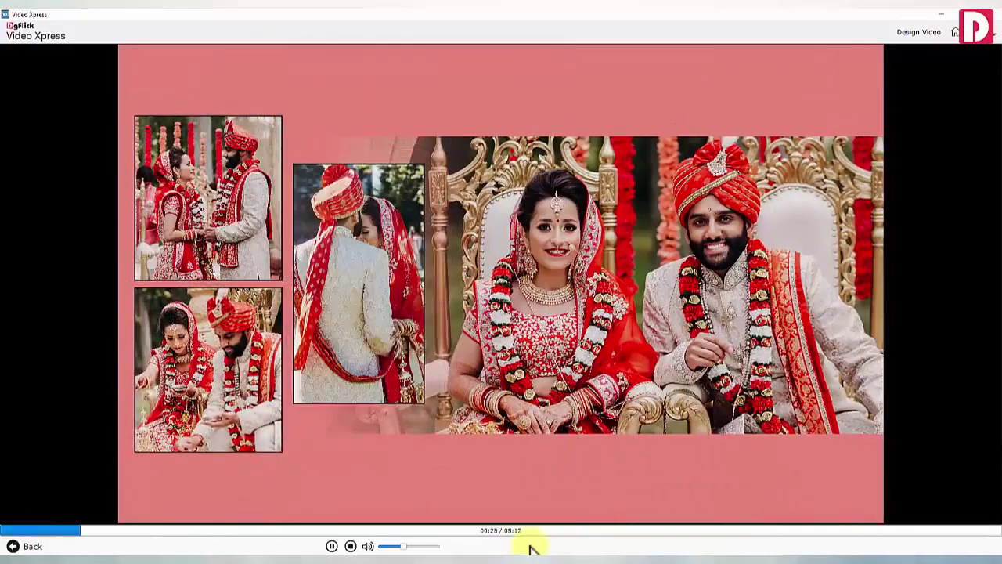
Step: Close the full-screen slideshow preview to return to the Select Album screen
left_click(530, 548)
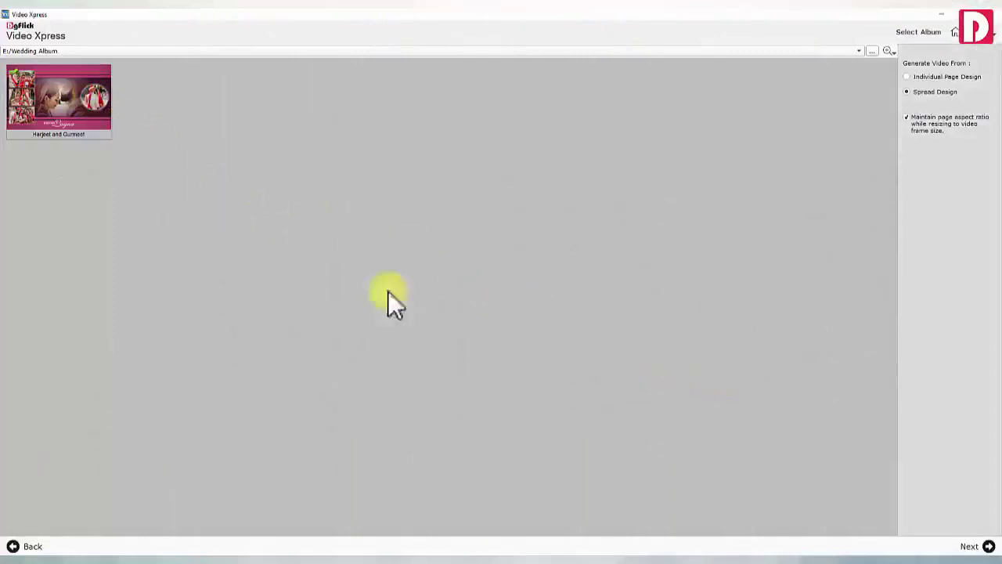
Step: Open the Harjeet and Gurmeet album and set its MPEG-4 video export to the HD 720p preset
left_click(969, 546)
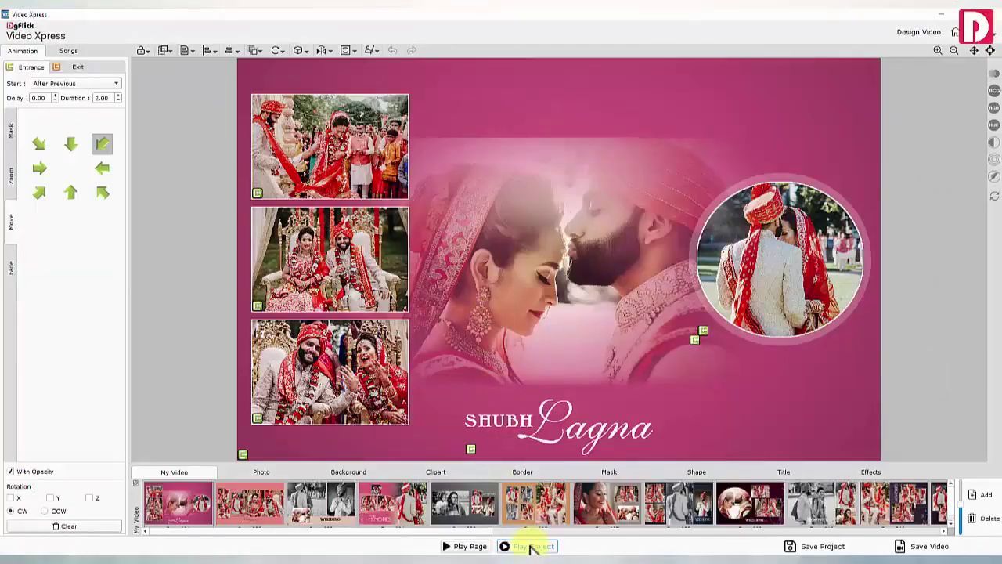
left_click(914, 546)
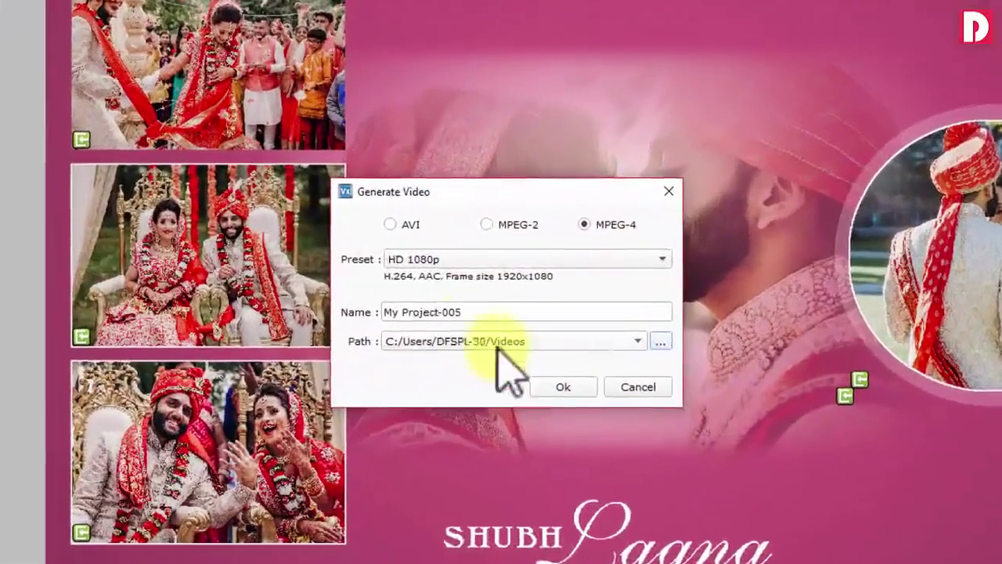
left_click(532, 260)
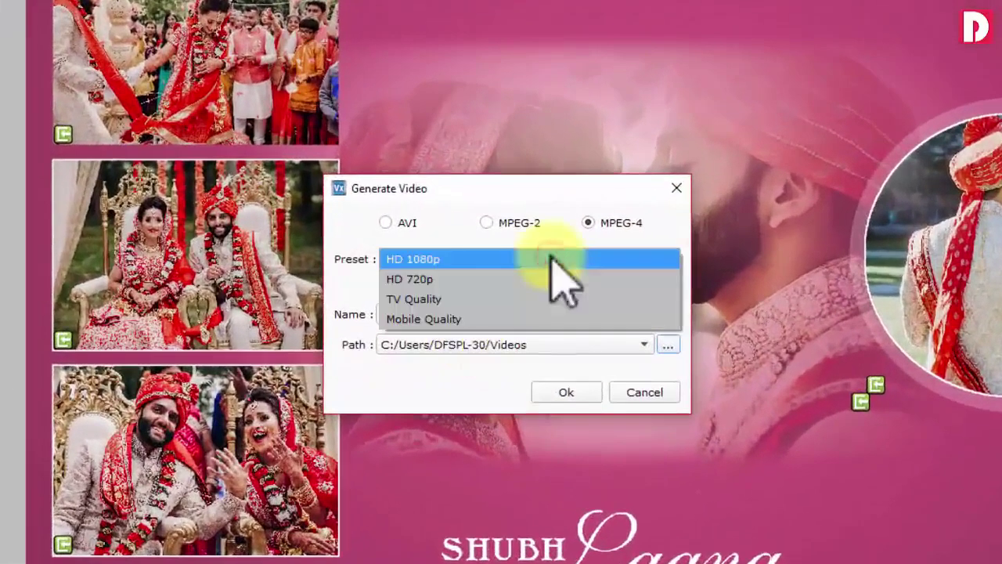
left_click(470, 278)
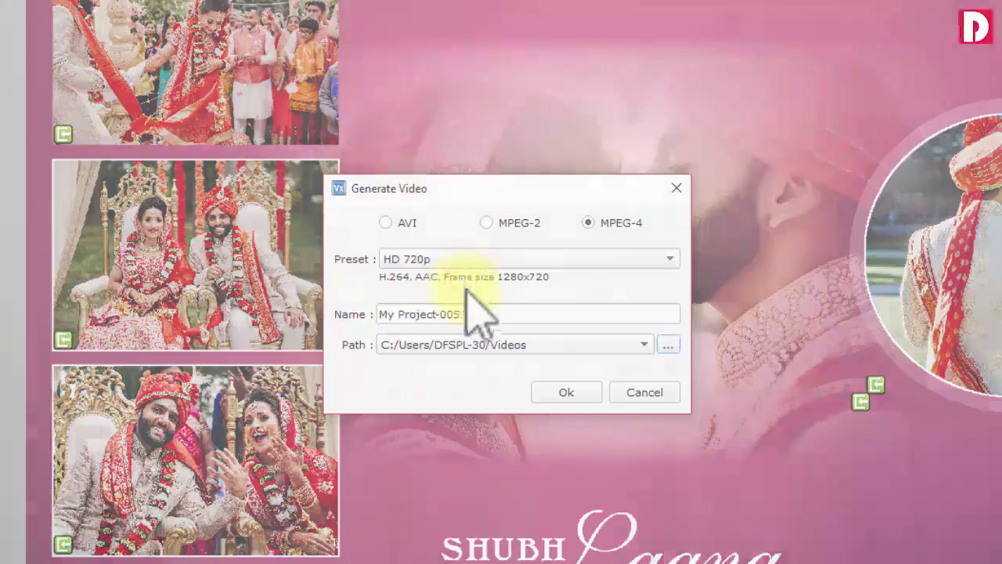